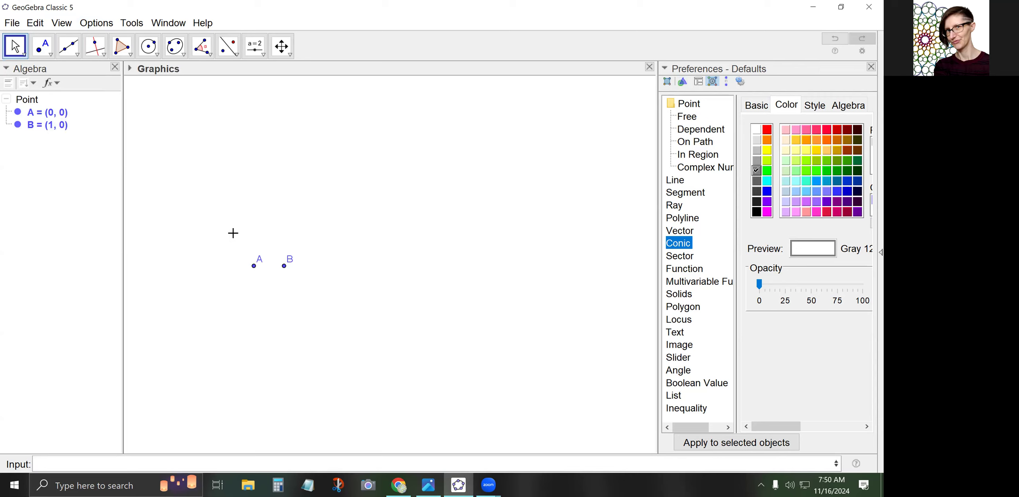
Place two trial points, C and D, on the canvas
{"action": "left_click", "coordinate": [51, 57]}
{"action": "left_click", "coordinate": [55, 72]}
{"action": "left_click", "coordinate": [182, 171]}
{"action": "left_click", "coordinate": [238, 165]}
Delete trial points D and C so only A and B remain, then zoom in
{"action": "left_click", "coordinate": [15, 46]}
{"action": "left_click", "coordinate": [238, 166]}
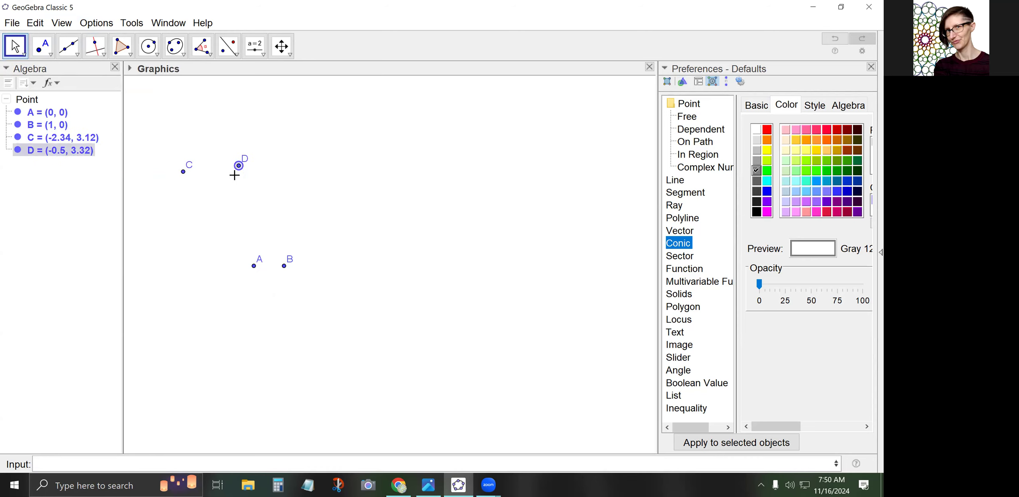
{"action": "key", "text": "Delete"}
{"action": "left_click", "coordinate": [183, 172]}
{"action": "key", "text": "Delete"}
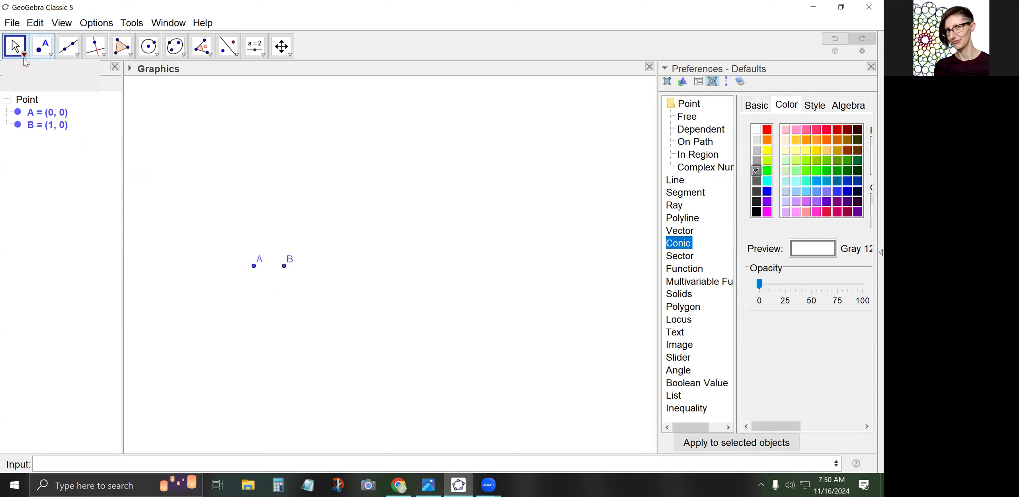
{"action": "scroll", "coordinate": [232, 273], "scroll_direction": "up", "scroll_amount": 10}
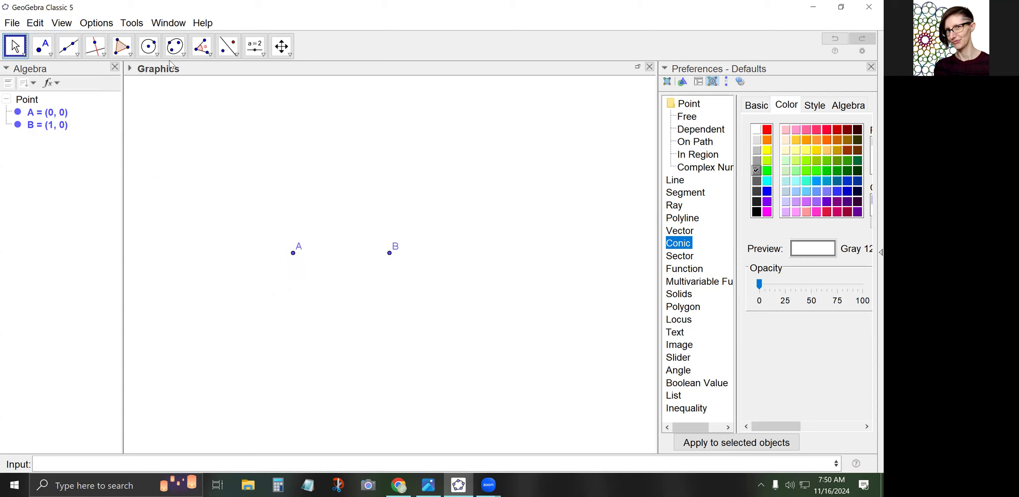
{"action": "left_click", "coordinate": [129, 55]}
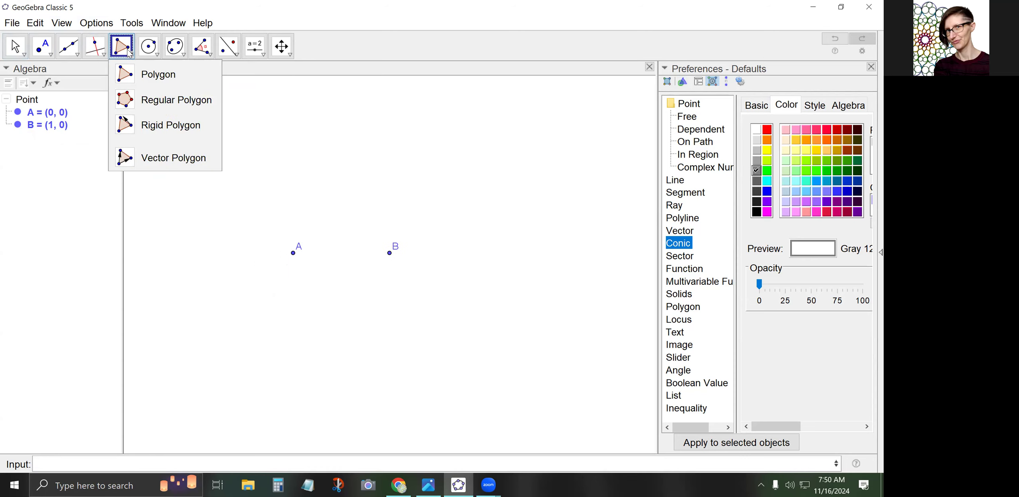
Construct a regular 12-vertex polygon on A and B, then pan so the whole dodecagon fits
{"action": "left_click", "coordinate": [152, 105]}
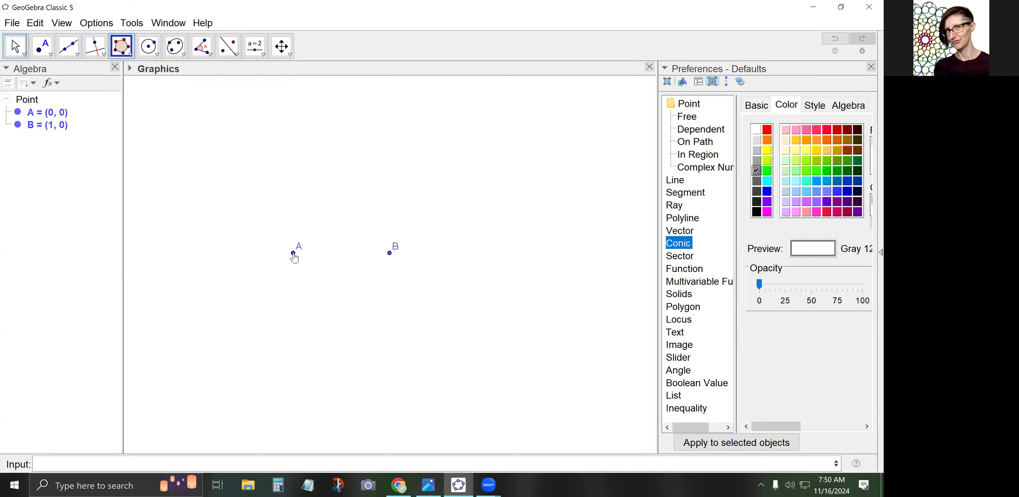
{"action": "left_click", "coordinate": [294, 254]}
{"action": "left_click", "coordinate": [389, 253]}
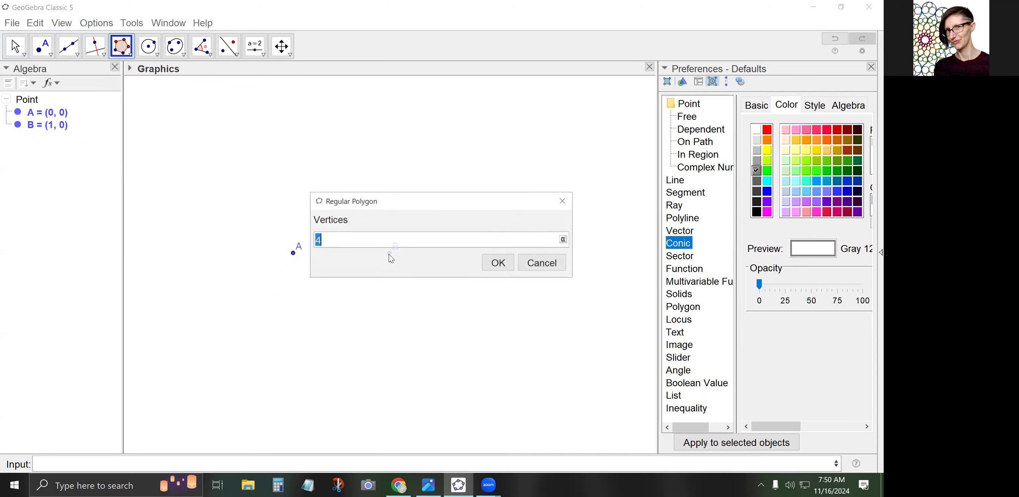
{"action": "type", "text": "12"}
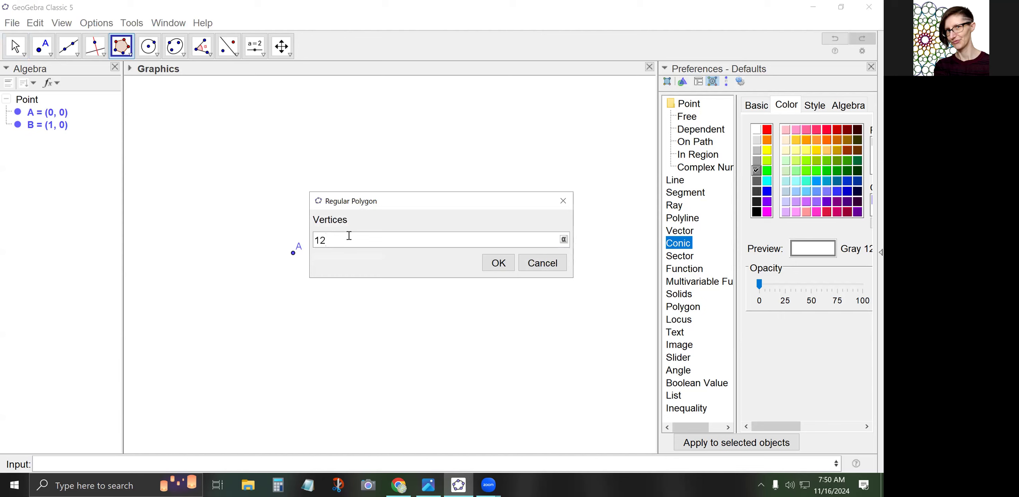
{"action": "left_click", "coordinate": [498, 262]}
{"action": "left_click", "coordinate": [15, 46]}
{"action": "scroll", "coordinate": [202, 210], "scroll_direction": "down", "scroll_amount": 2}
{"action": "left_click_drag", "start_coordinate": [170, 203], "coordinate": [234, 324]}
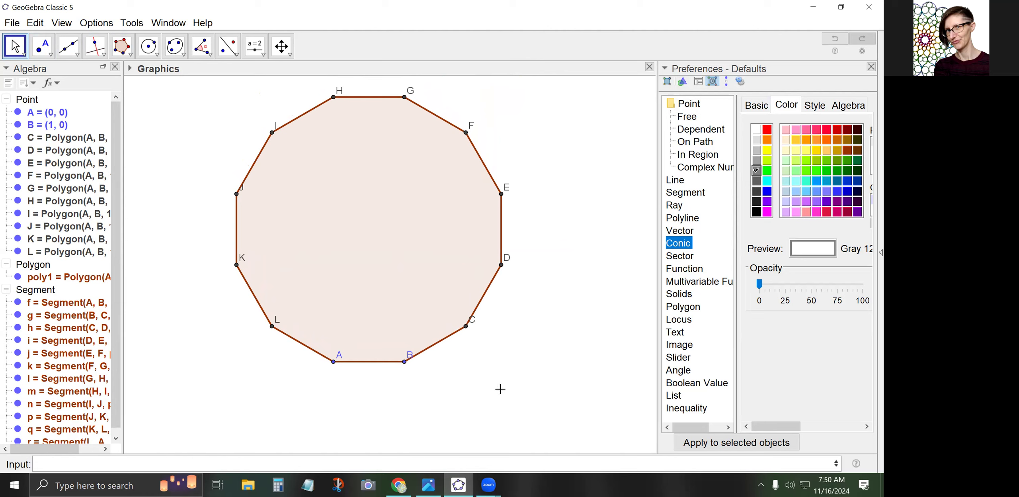
{"action": "left_click", "coordinate": [127, 59]}
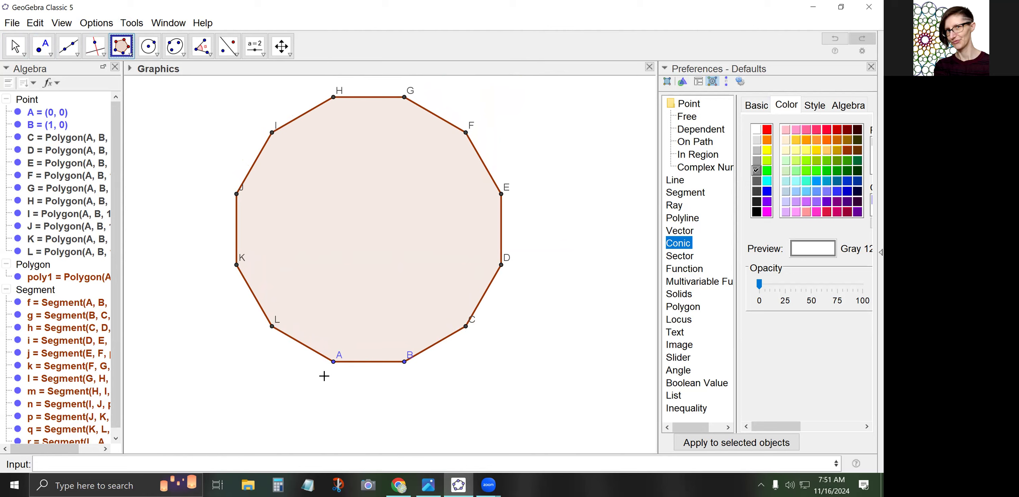
Attach regular hexagons to the dodecagon's edges AL and CB
{"action": "left_click", "coordinate": [334, 360]}
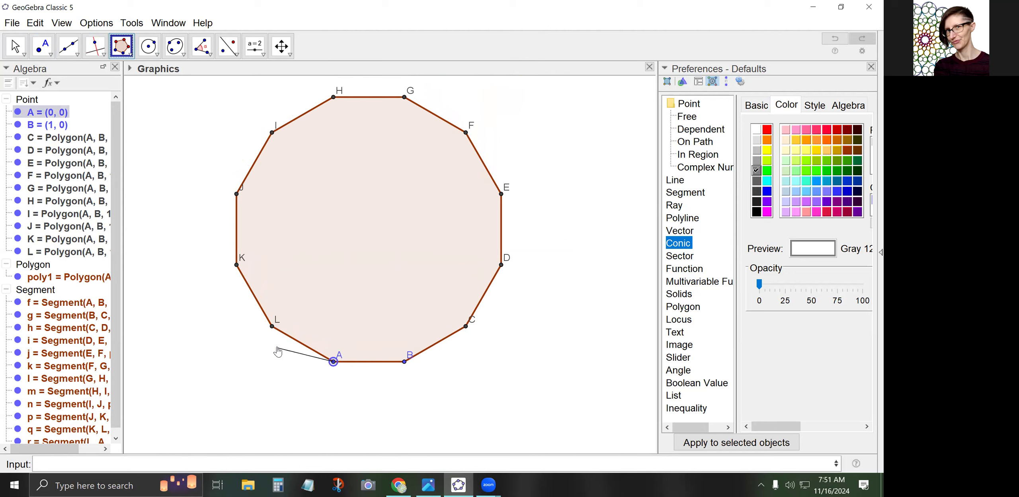
{"action": "left_click", "coordinate": [272, 326]}
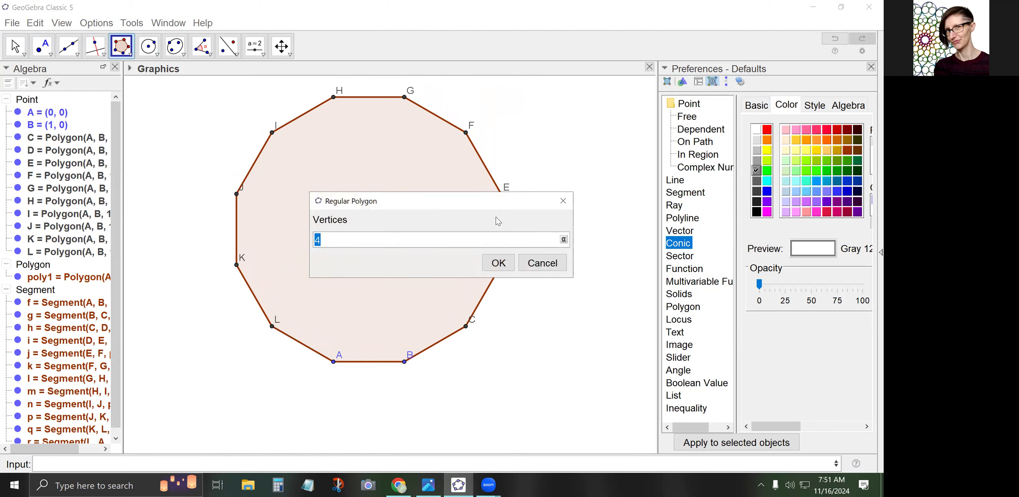
{"action": "left_click", "coordinate": [498, 263]}
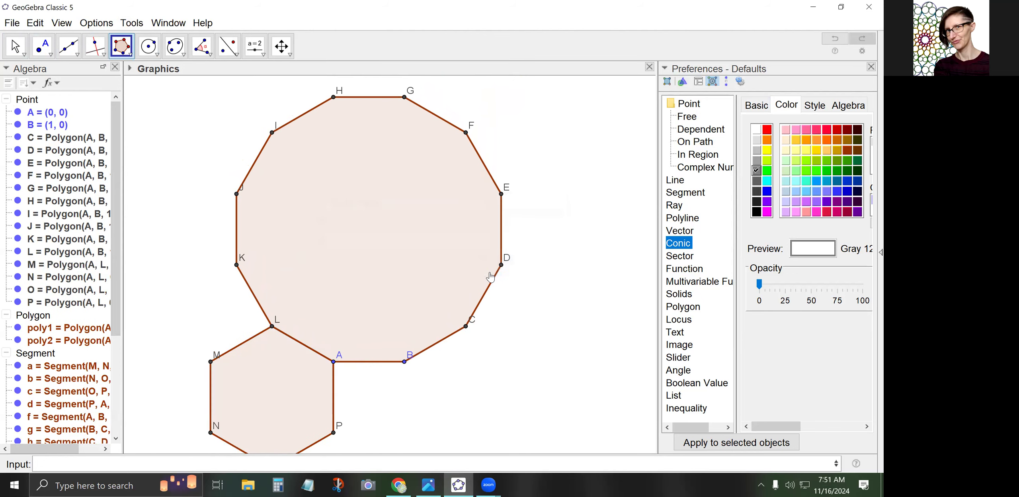
{"action": "left_click", "coordinate": [466, 325]}
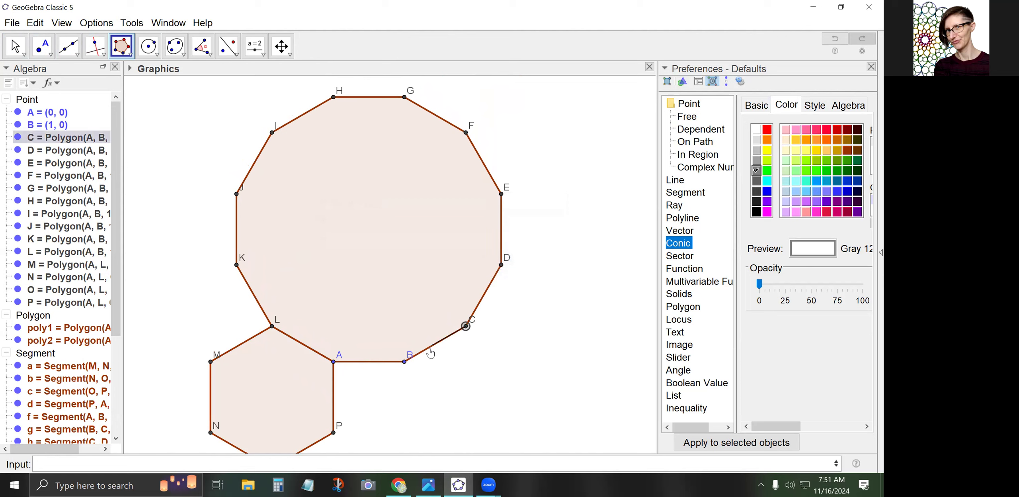
{"action": "left_click", "coordinate": [405, 363]}
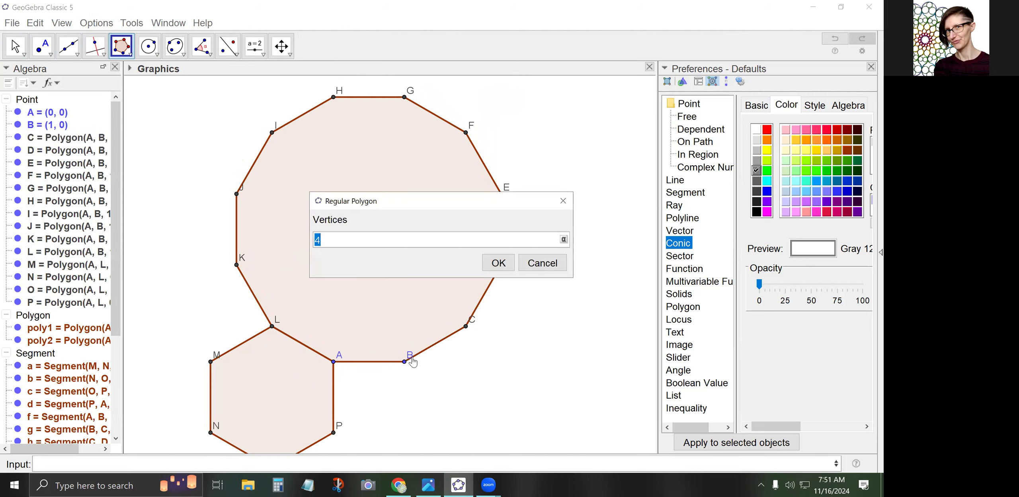
{"action": "left_click", "coordinate": [495, 262]}
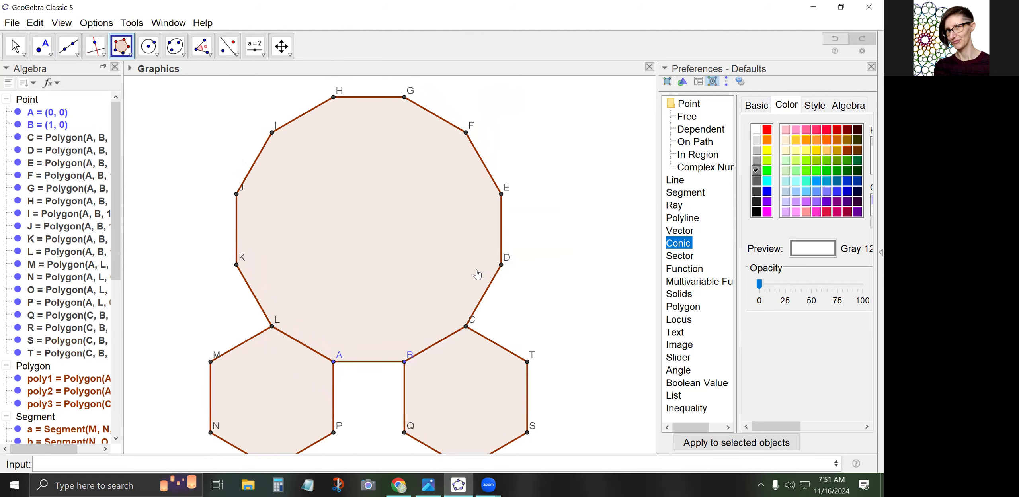
Pan to frame all three polygons and select the dodecagon and both hexagons
{"action": "left_click", "coordinate": [13, 46]}
{"action": "left_click_drag", "start_coordinate": [248, 312], "coordinate": [267, 283]}
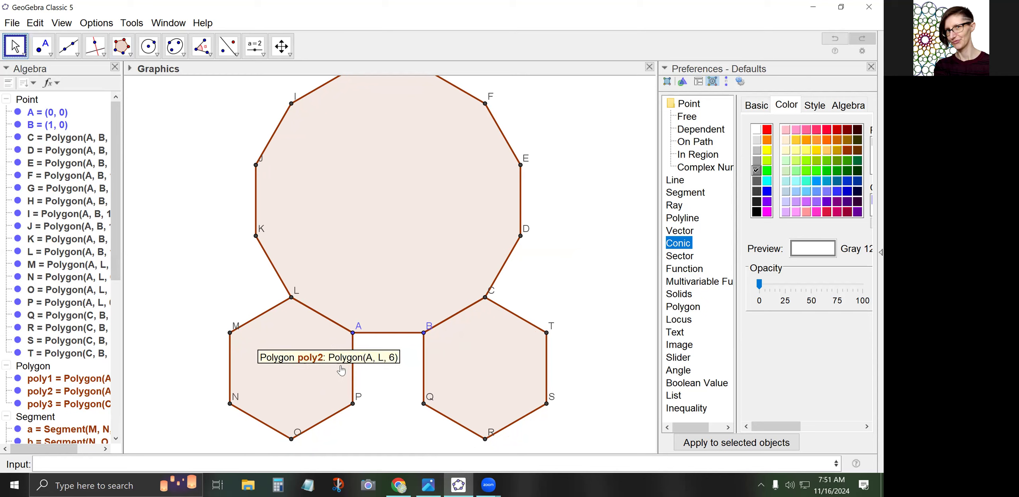
{"action": "left_click", "coordinate": [376, 226]}
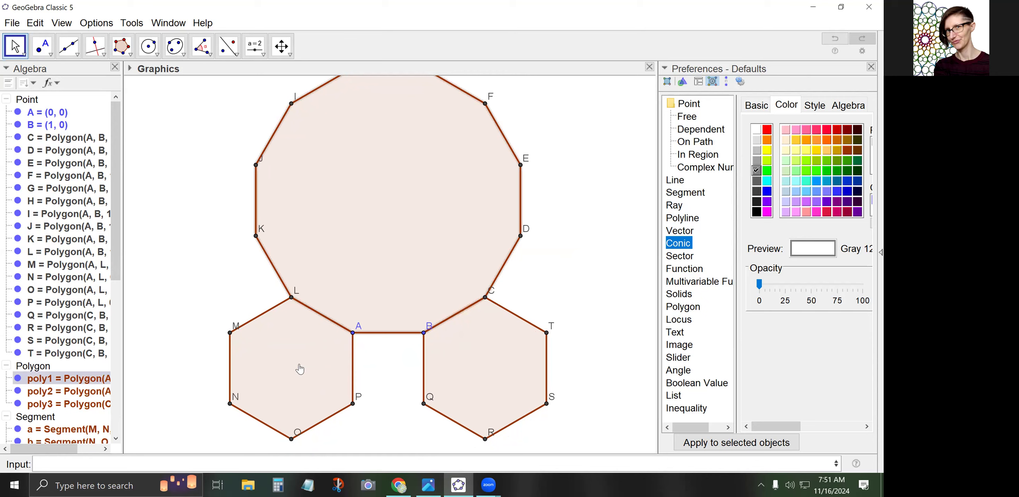
{"action": "left_click", "coordinate": [471, 367]}
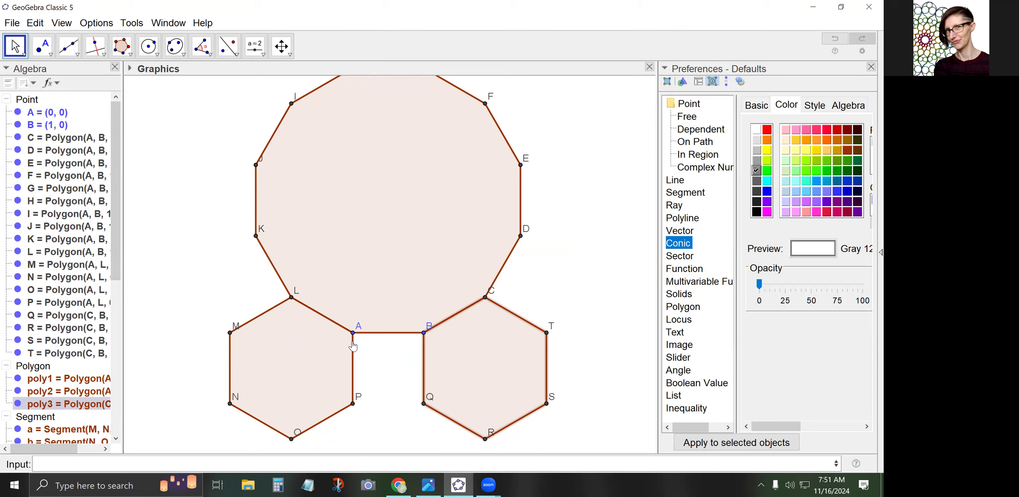
{"action": "left_click", "coordinate": [294, 377]}
{"action": "left_click", "coordinate": [377, 292]}
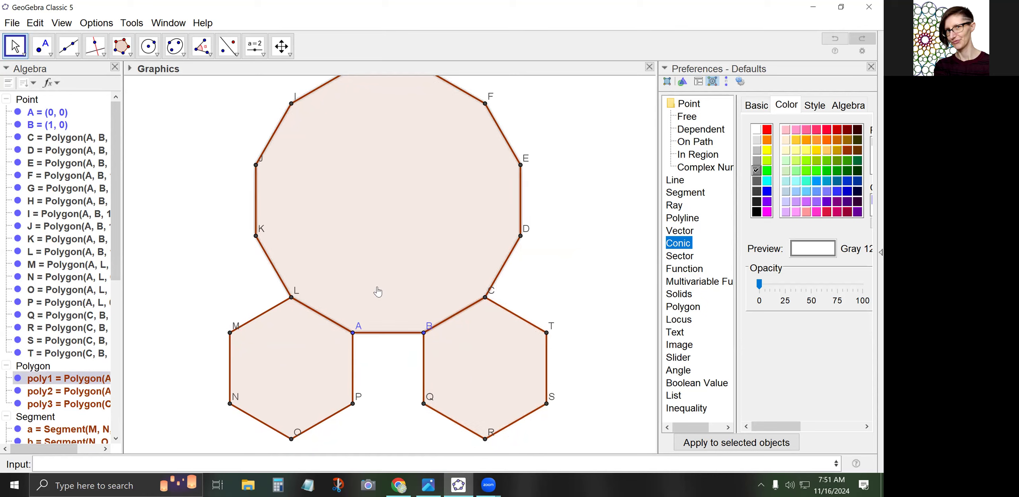
{"action": "left_click", "coordinate": [490, 374]}
{"action": "left_click", "coordinate": [303, 369]}
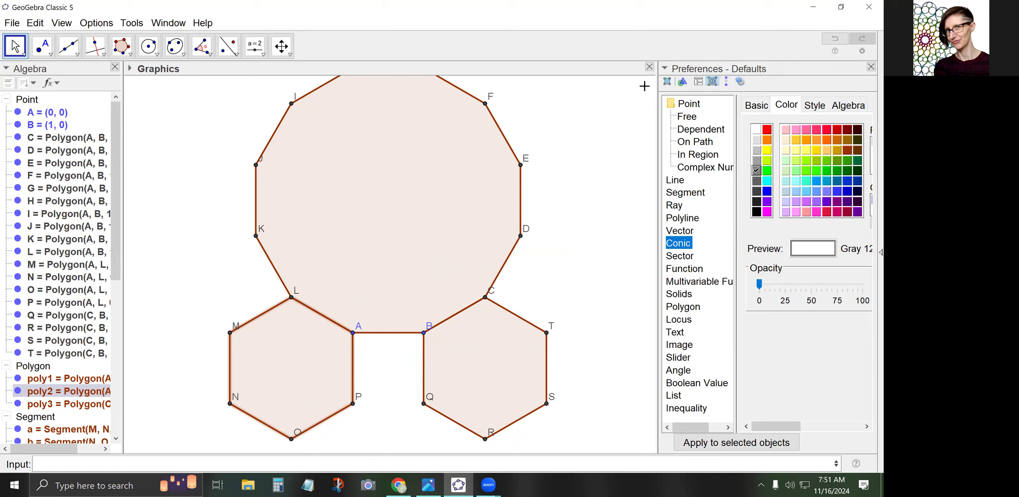
Set the fill opacity of the dodecagon and both hexagons to 0, leaving only outlines
{"action": "left_click", "coordinate": [271, 358]}
{"action": "left_click", "coordinate": [370, 251]}
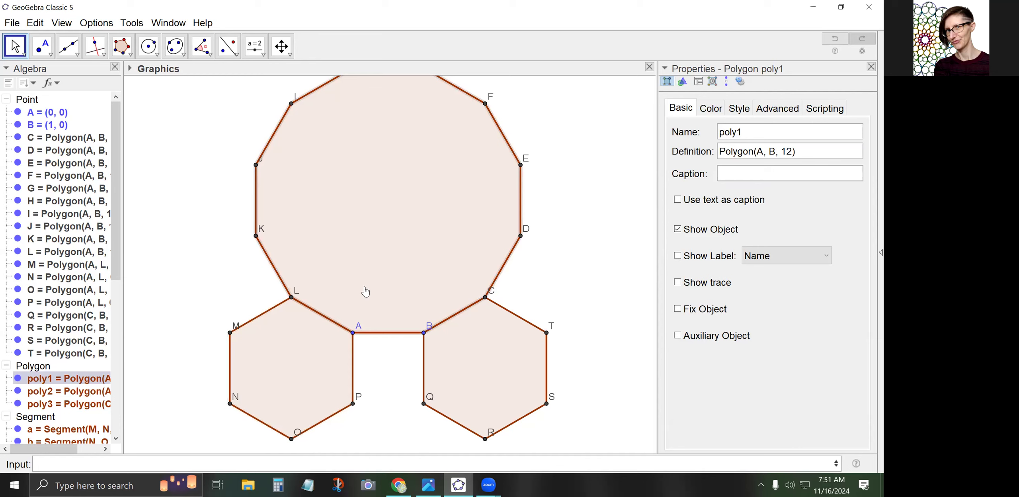
{"action": "left_click", "coordinate": [310, 347], "text": "ctrl"}
{"action": "left_click", "coordinate": [491, 362], "text": "ctrl"}
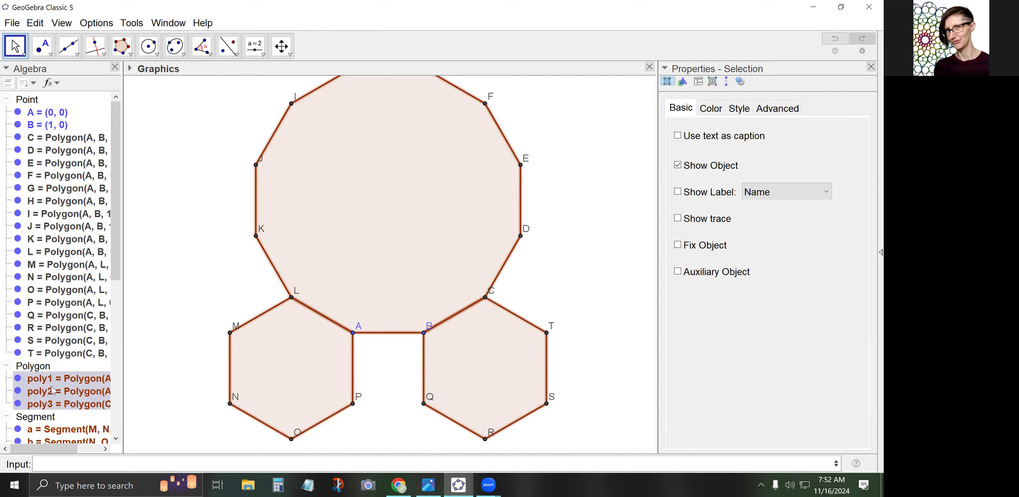
{"action": "left_click", "coordinate": [712, 109]}
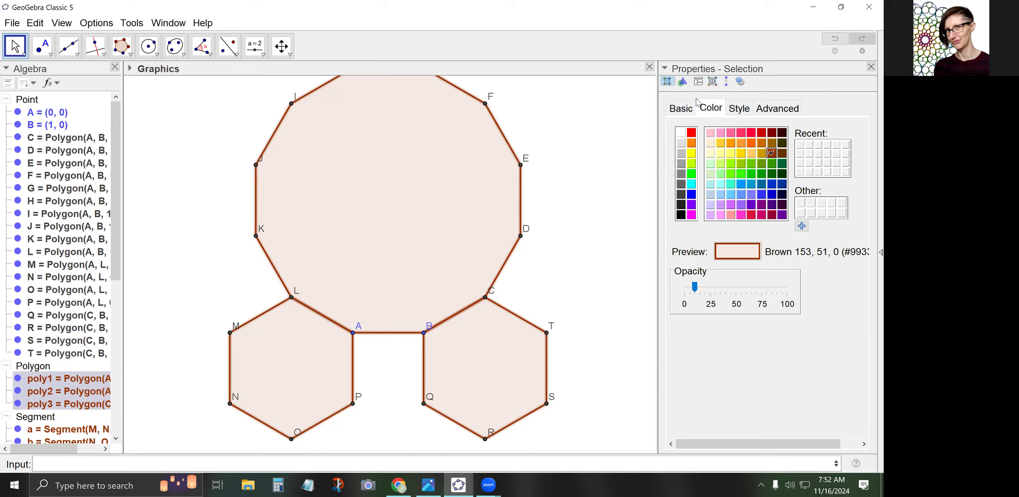
{"action": "left_click_drag", "start_coordinate": [695, 288], "coordinate": [684, 292]}
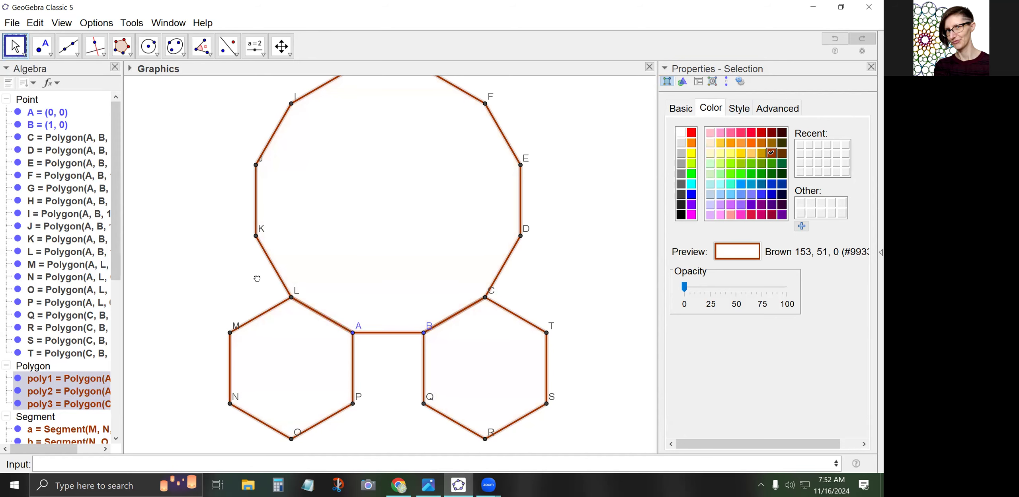
{"action": "left_click", "coordinate": [265, 290]}
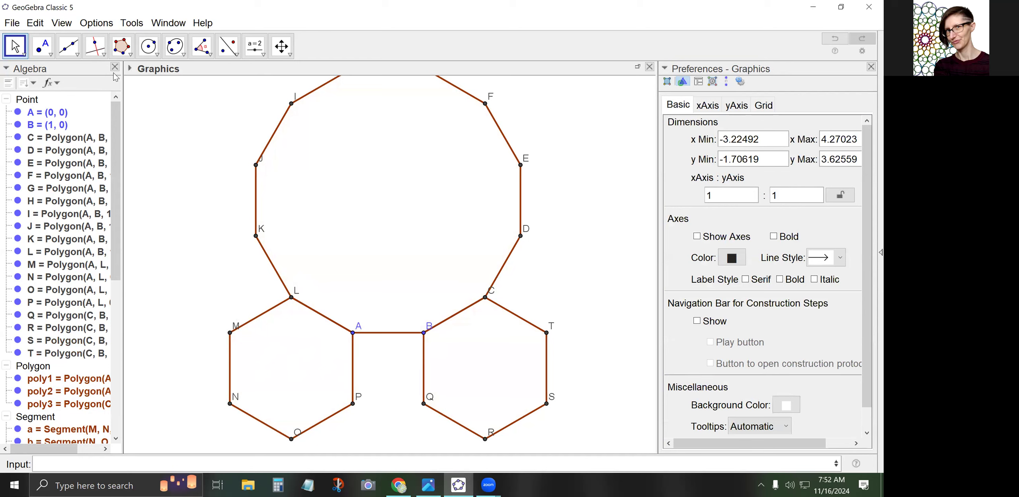
Draw perpendicular bisectors of AB and of P and A, plus a third line m1 from A
{"action": "left_click", "coordinate": [69, 51]}
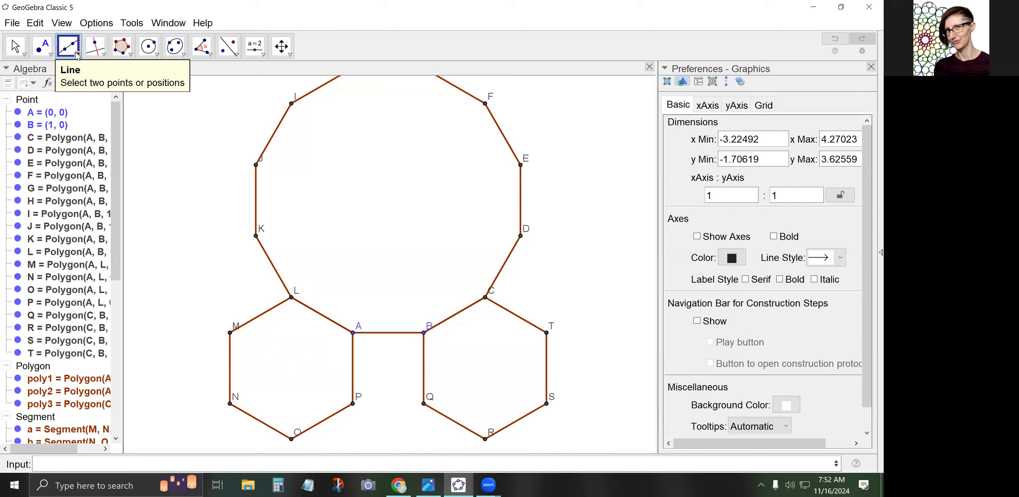
{"action": "left_click", "coordinate": [94, 53]}
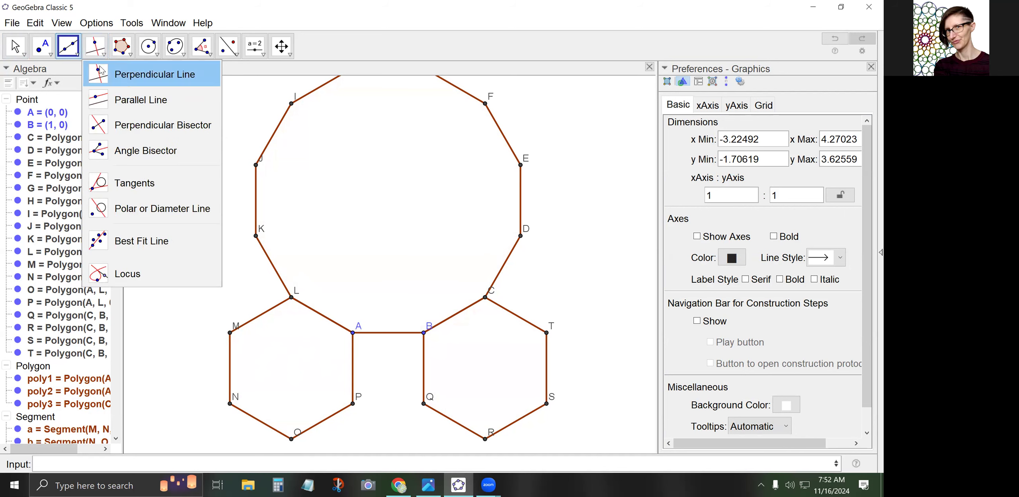
{"action": "left_click", "coordinate": [113, 128]}
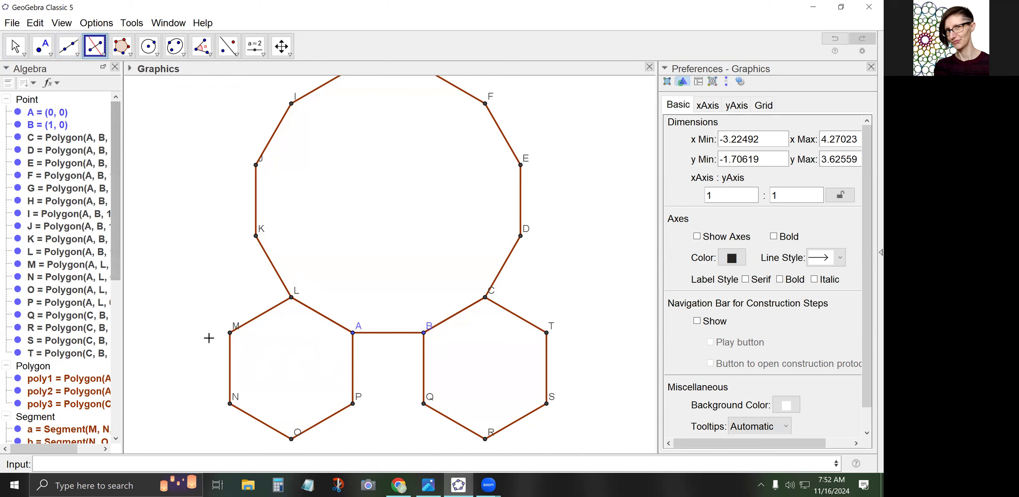
{"action": "left_click", "coordinate": [353, 332]}
{"action": "left_click", "coordinate": [424, 333]}
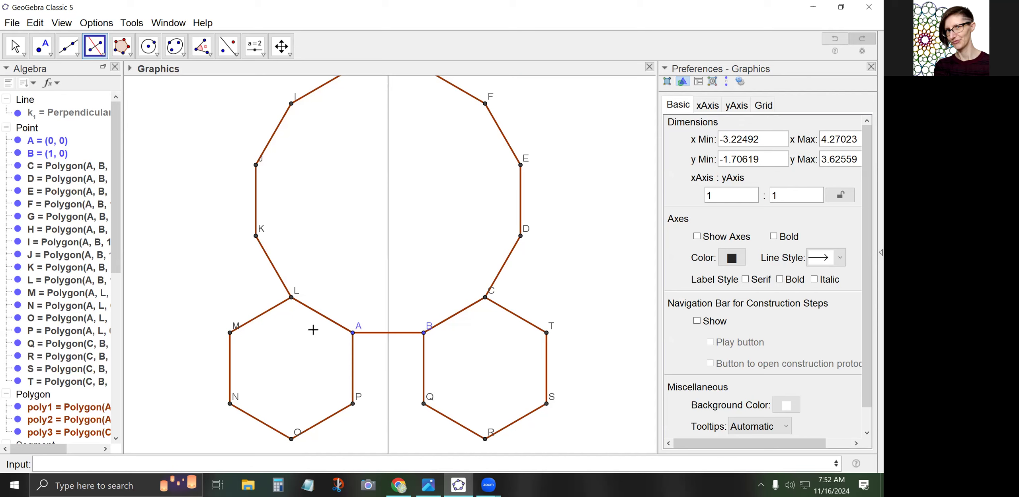
{"action": "left_click", "coordinate": [352, 404]}
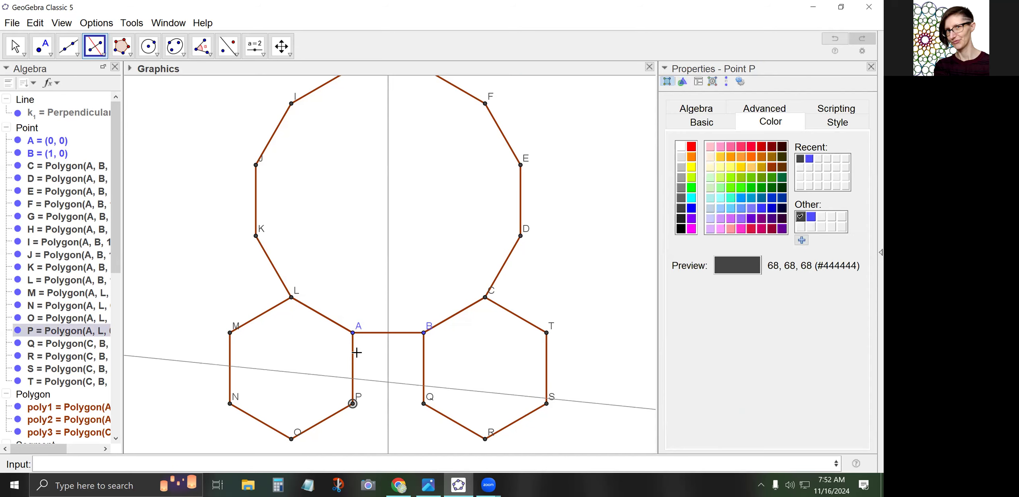
{"action": "left_click", "coordinate": [353, 337]}
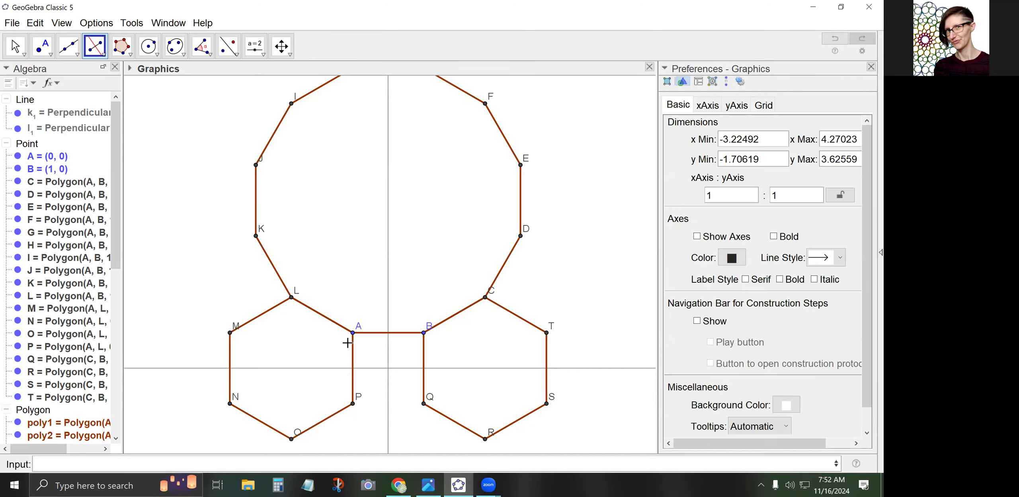
{"action": "left_click", "coordinate": [354, 333]}
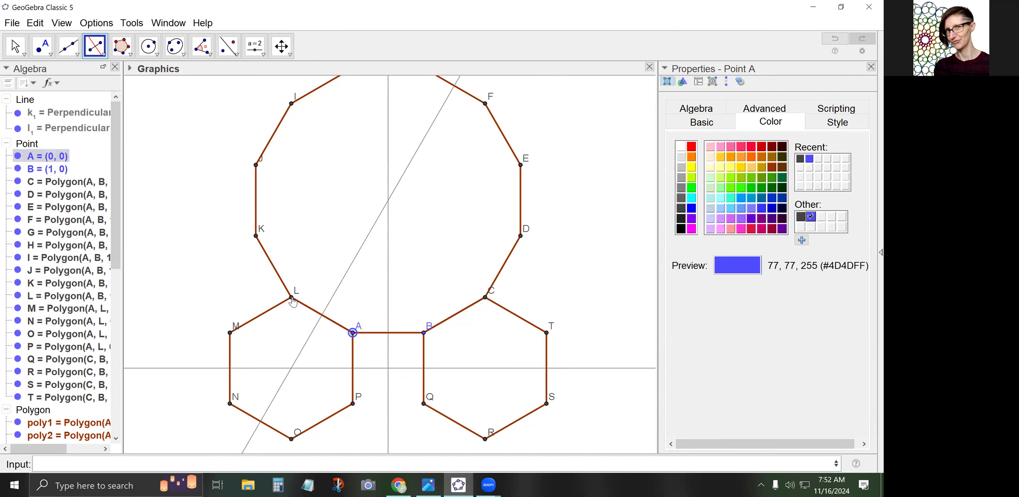
{"action": "left_click", "coordinate": [293, 301]}
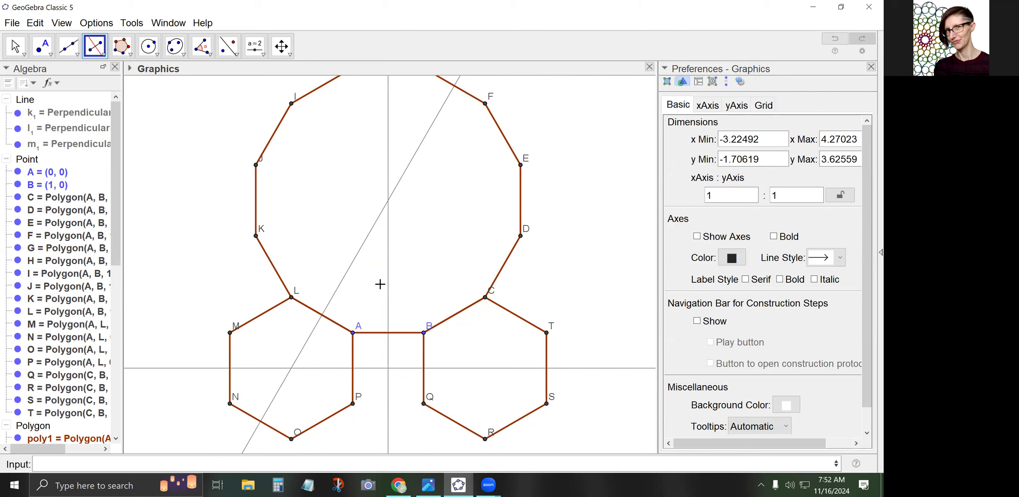
Make guide lines m1, k1 and l1 red with line thickness 5
{"action": "key", "text": "Escape"}
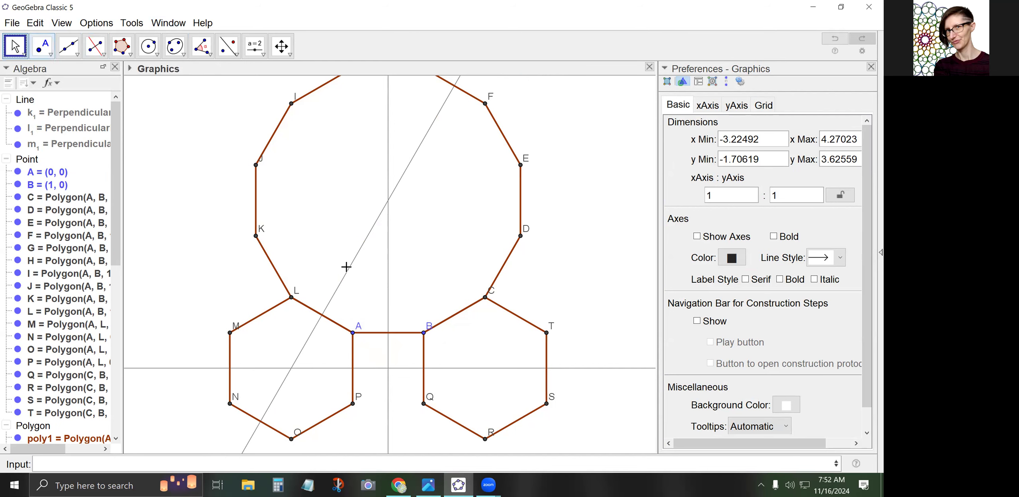
{"action": "left_click", "coordinate": [344, 277]}
{"action": "left_click", "coordinate": [388, 293], "text": "ctrl"}
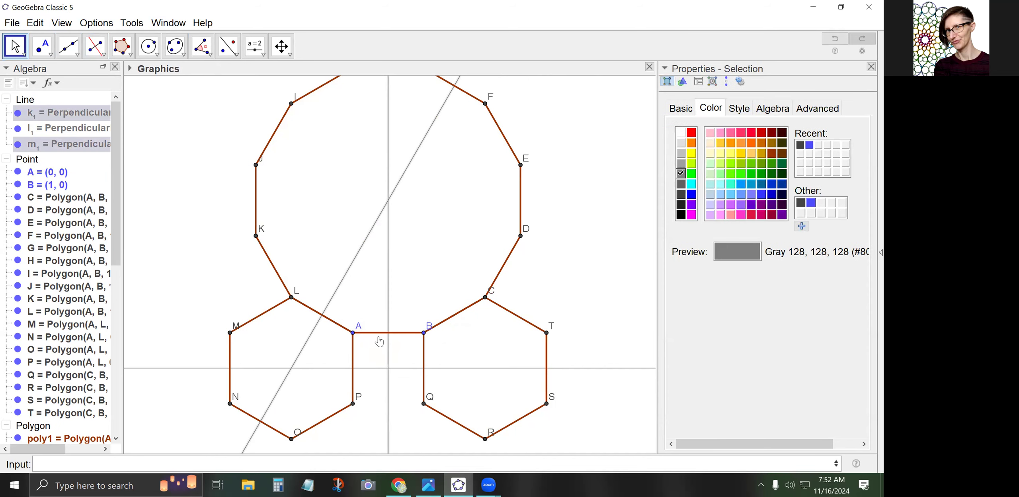
{"action": "left_click", "coordinate": [368, 368], "text": "ctrl"}
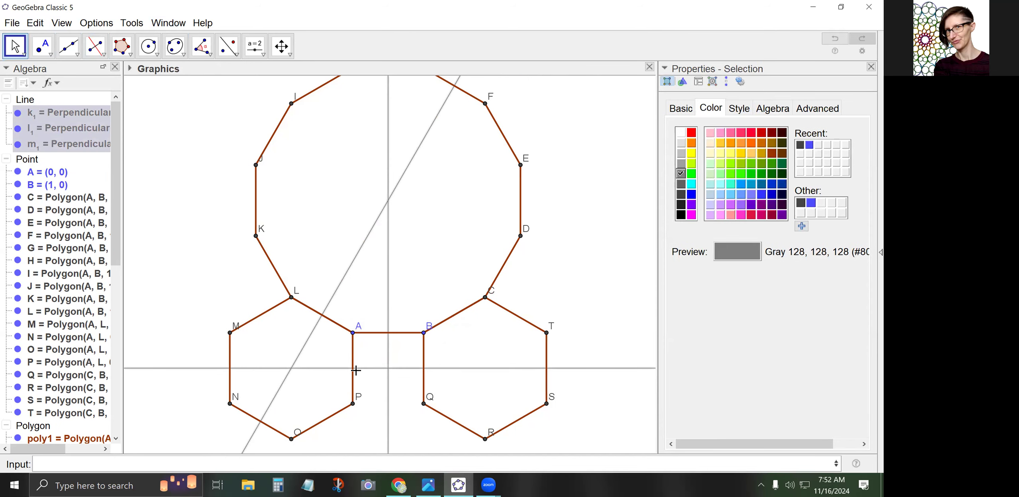
{"action": "left_click", "coordinate": [691, 132]}
{"action": "left_click", "coordinate": [734, 106]}
{"action": "left_click", "coordinate": [704, 152]}
{"action": "left_click", "coordinate": [712, 151]}
{"action": "left_click", "coordinate": [719, 152]}
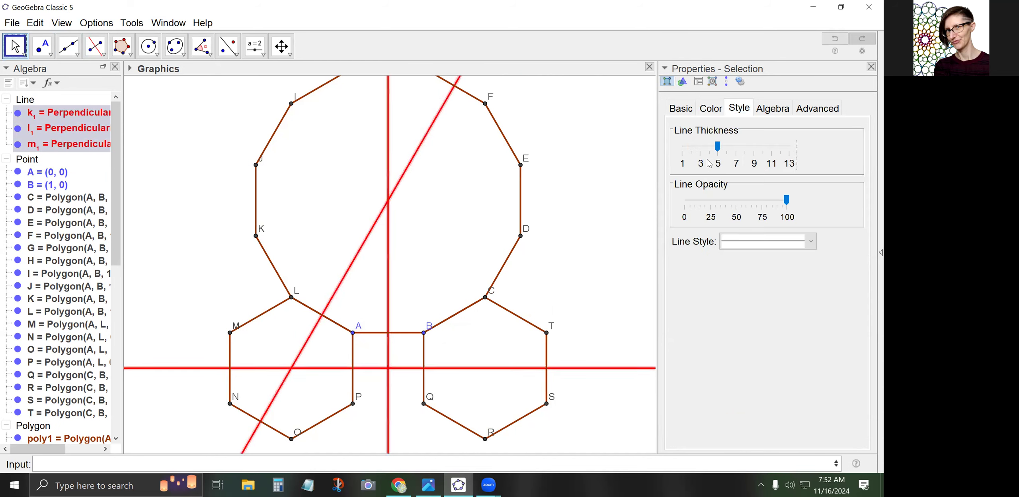
{"action": "left_click", "coordinate": [426, 266]}
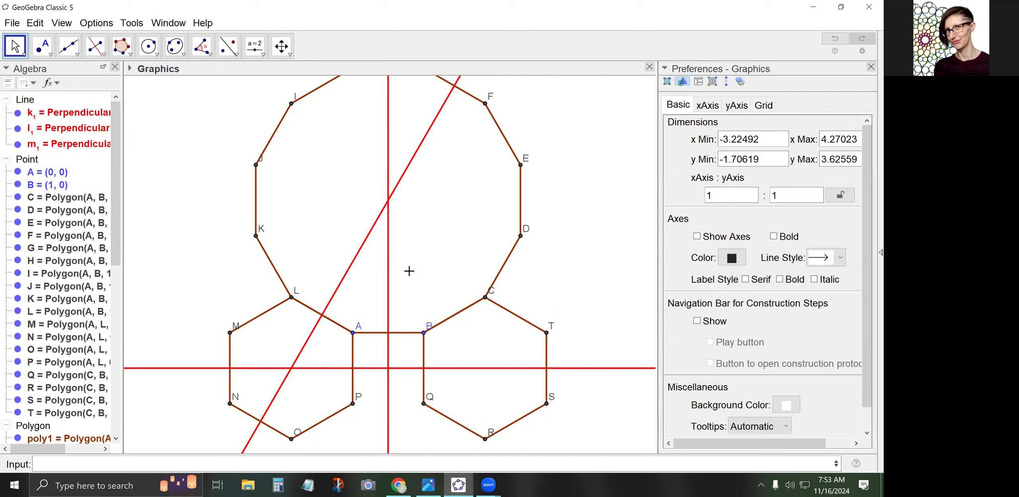
Mark intersection points U, V and W where the red lines k1, l1 and m1 cross
{"action": "left_click", "coordinate": [50, 54]}
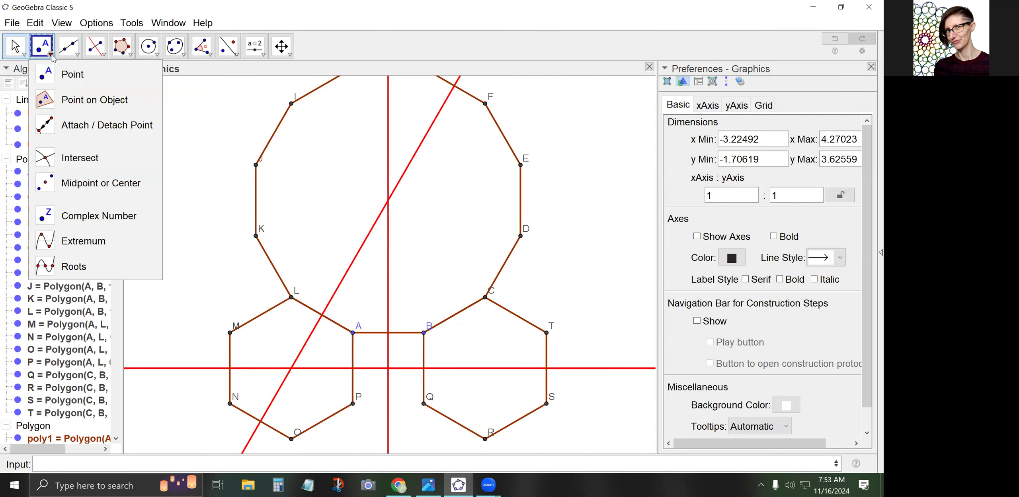
{"action": "left_click", "coordinate": [75, 161]}
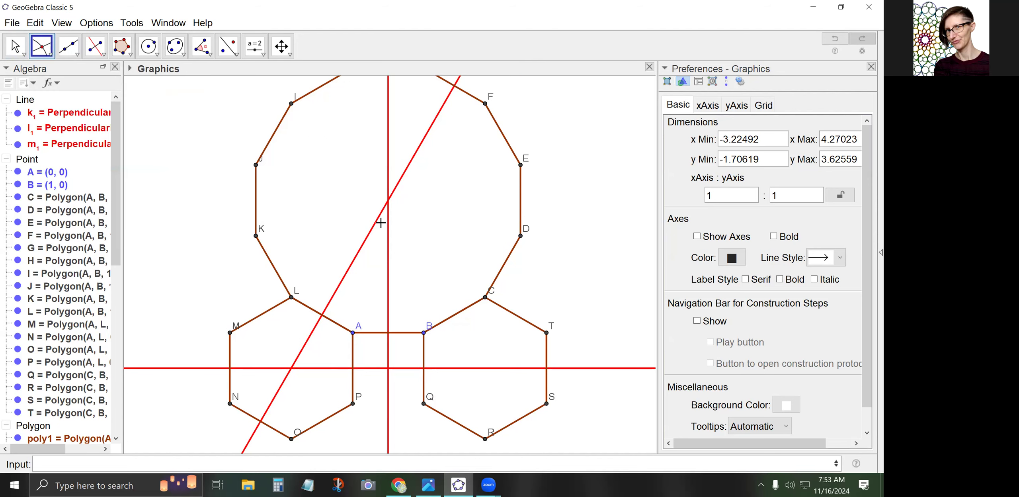
{"action": "left_click", "coordinate": [388, 201]}
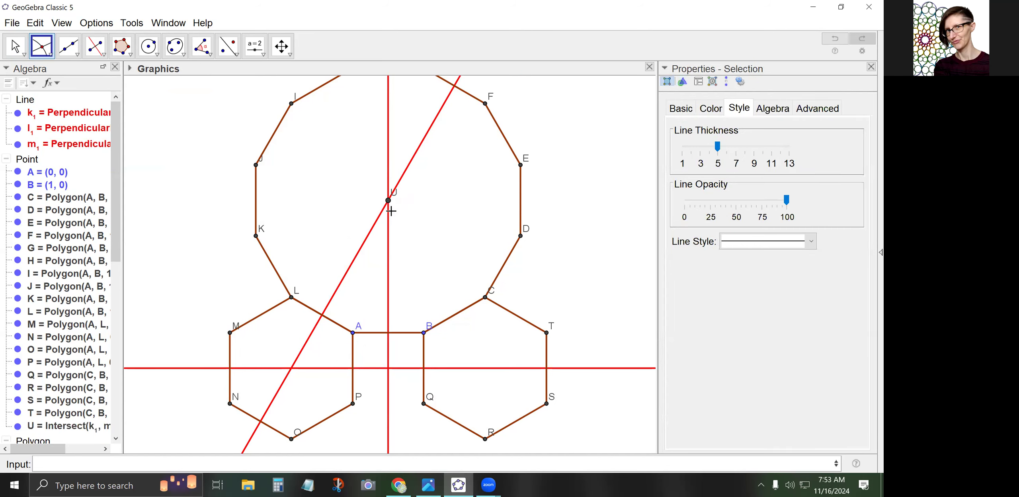
{"action": "left_click", "coordinate": [388, 369]}
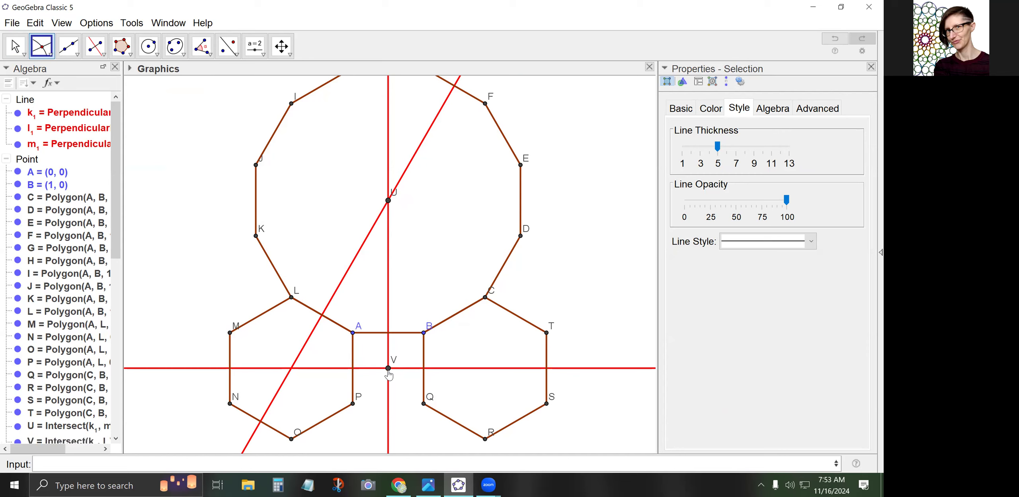
{"action": "left_click", "coordinate": [300, 356]}
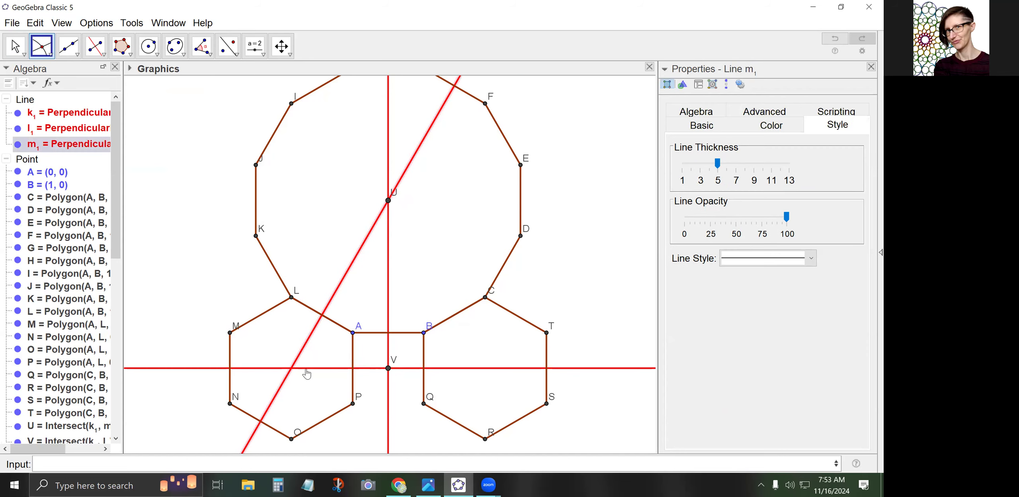
{"action": "left_click", "coordinate": [306, 368]}
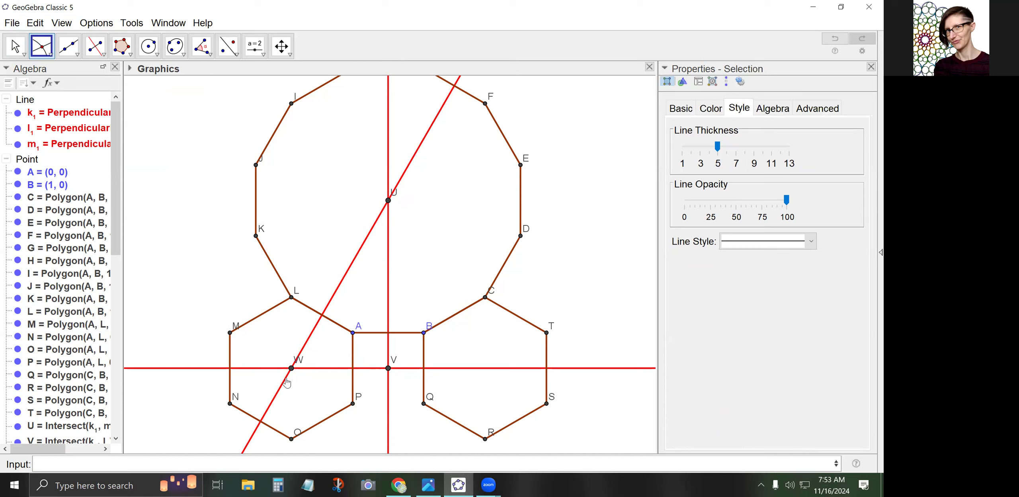
{"action": "left_click", "coordinate": [15, 46]}
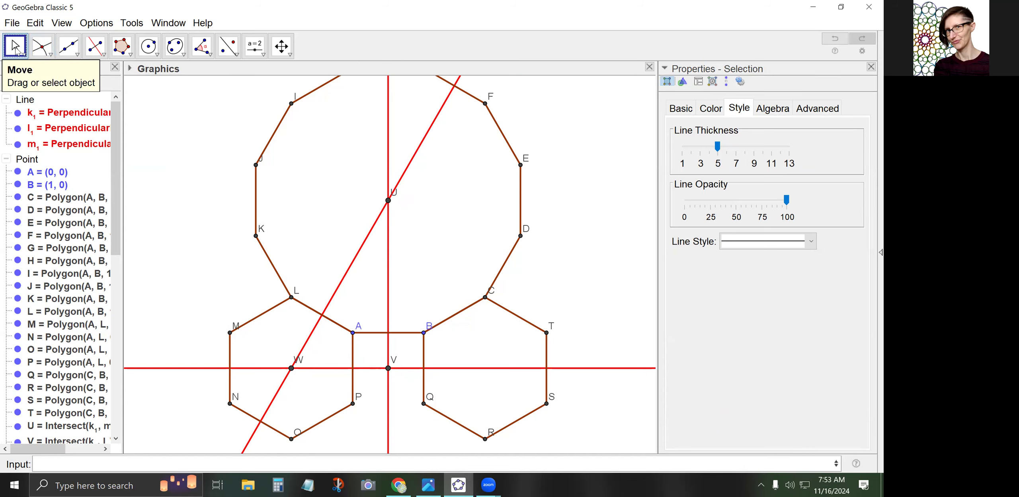
{"action": "left_click", "coordinate": [11, 50]}
{"action": "left_click", "coordinate": [155, 193]}
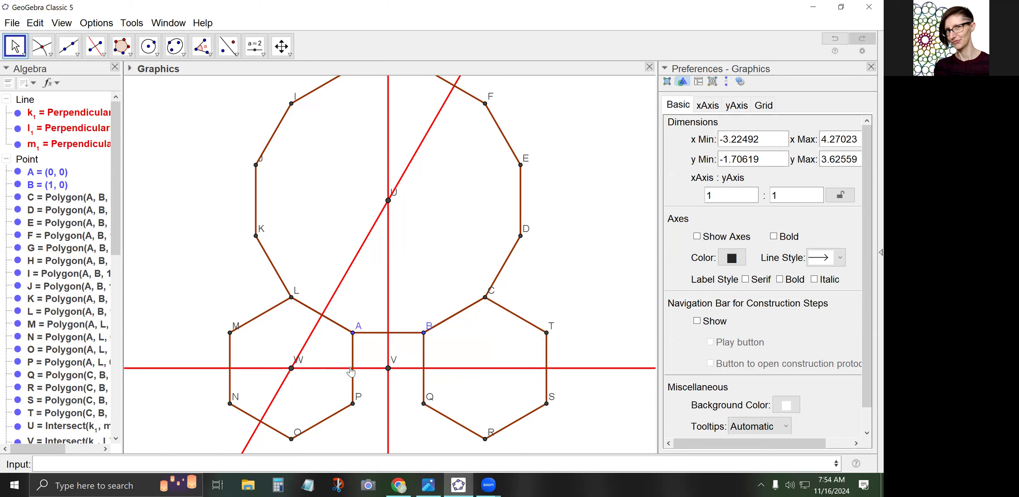
Mark Z, A1 and B1 where the red lines meet edges AB, LA and AP
{"action": "left_click", "coordinate": [44, 47]}
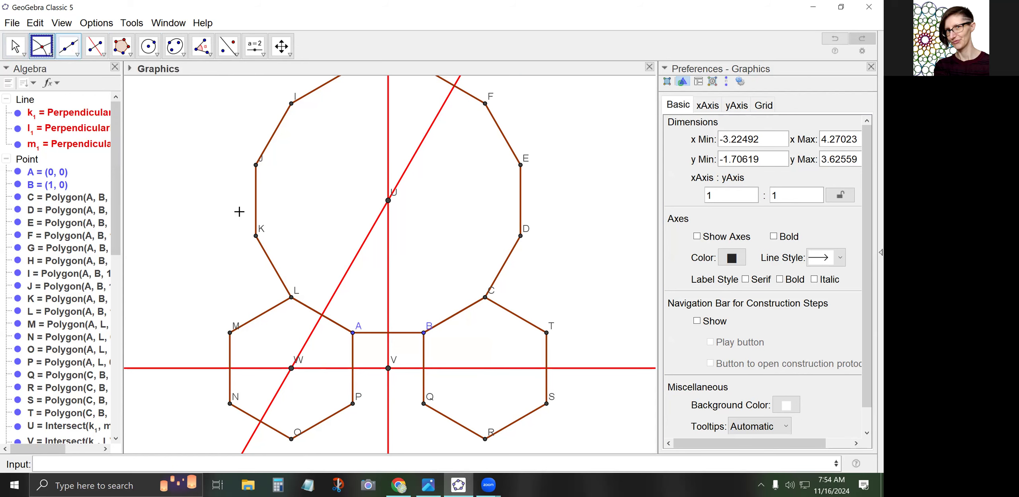
{"action": "left_click", "coordinate": [389, 334]}
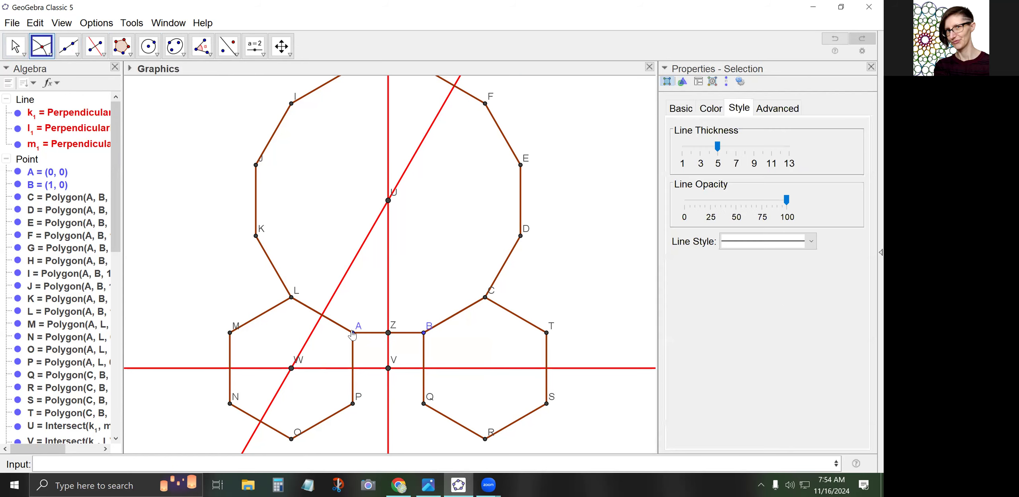
{"action": "left_click", "coordinate": [322, 319]}
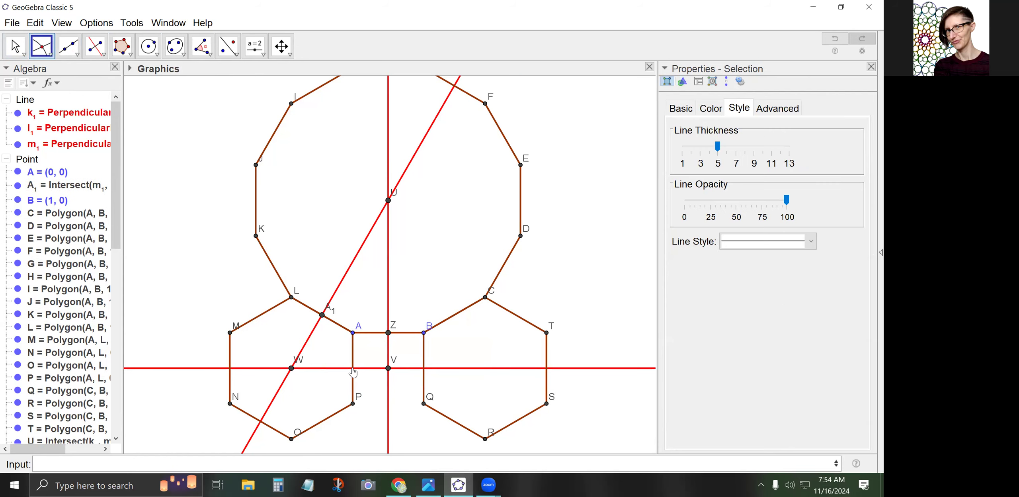
{"action": "left_click", "coordinate": [353, 368]}
Draw circle c1 centred at A passing through Z
{"action": "left_click", "coordinate": [152, 48]}
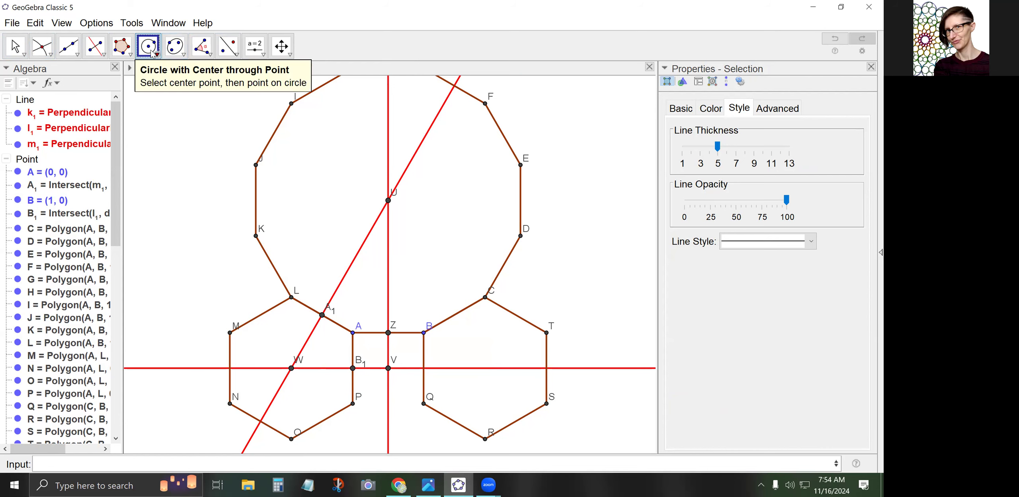
{"action": "left_click", "coordinate": [353, 333]}
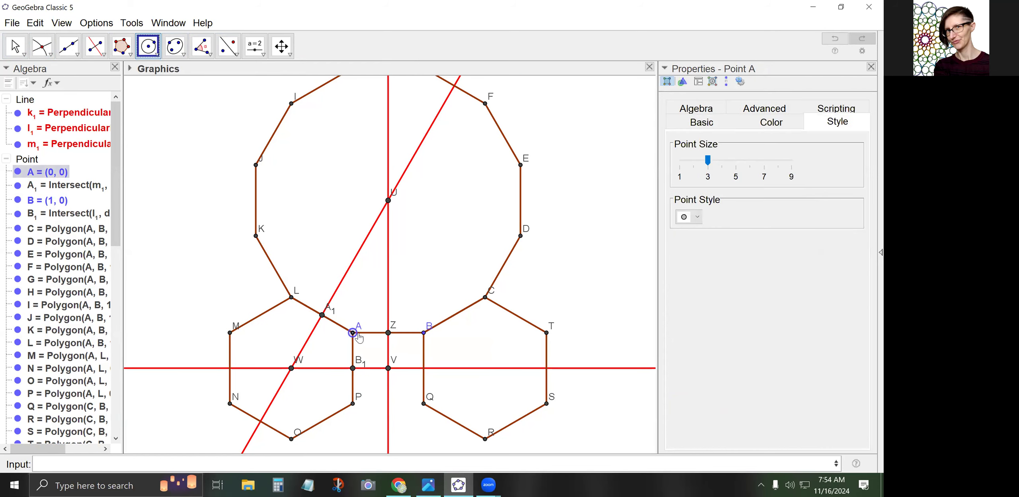
{"action": "left_click", "coordinate": [388, 333]}
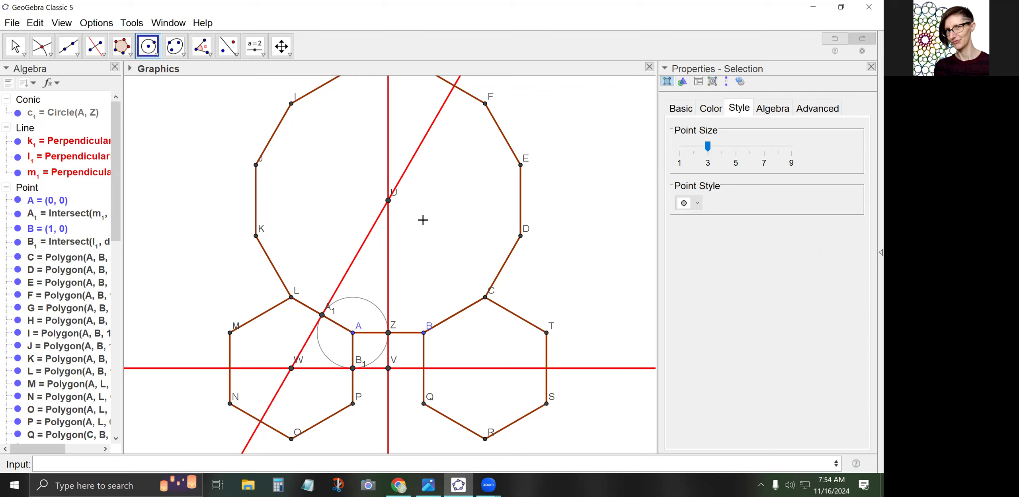
Draw segments from U to A and from W to A
{"action": "left_click", "coordinate": [78, 55]}
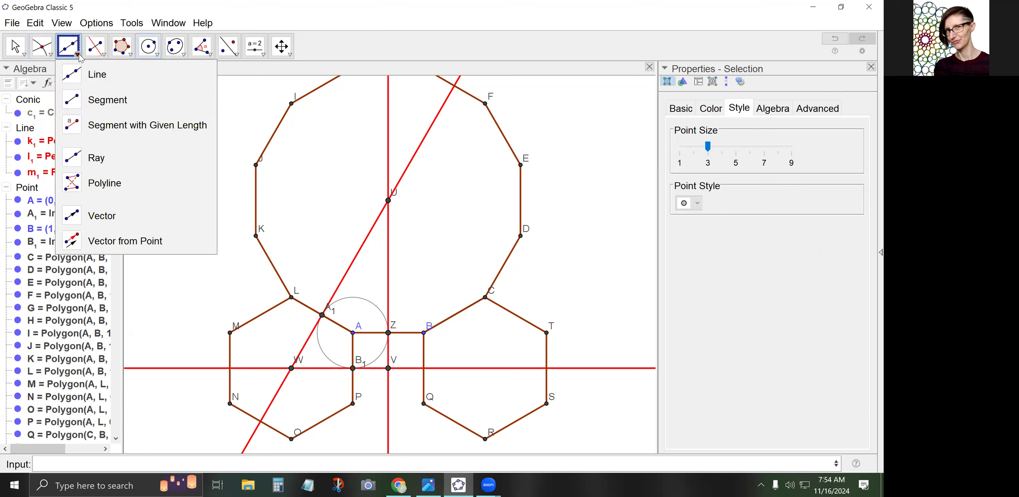
{"action": "left_click", "coordinate": [97, 103]}
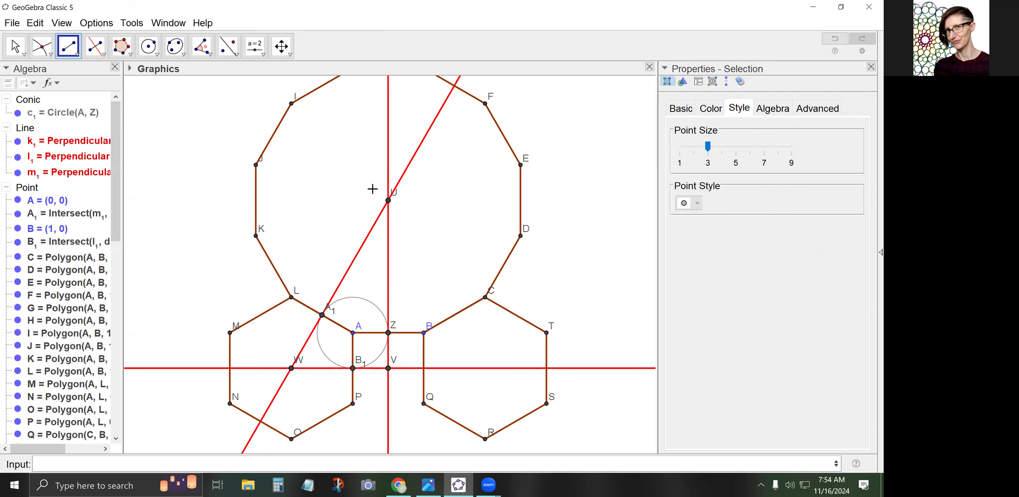
{"action": "left_click", "coordinate": [388, 200]}
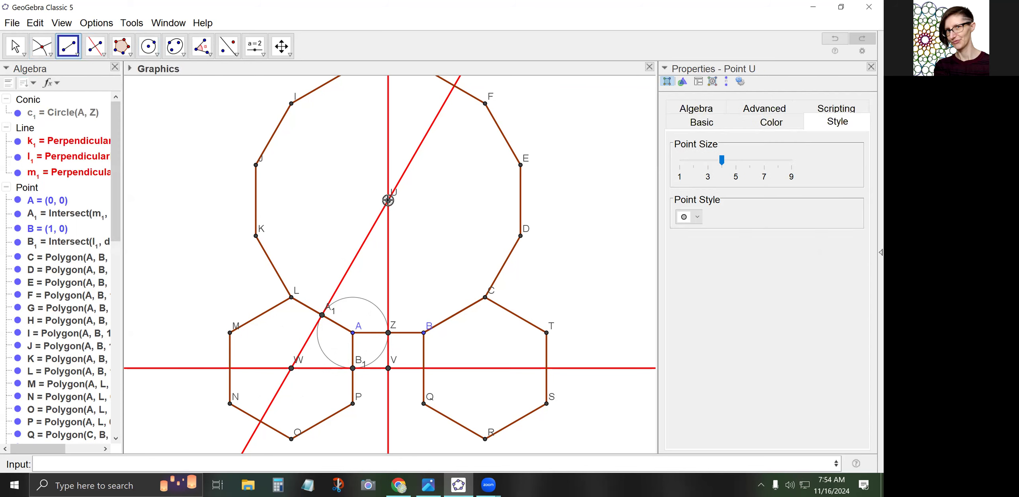
{"action": "left_click", "coordinate": [352, 333]}
{"action": "left_click", "coordinate": [291, 368]}
{"action": "left_click", "coordinate": [353, 338]}
Mark C1 and D1 where segments UA and WA meet circle c1
{"action": "left_click", "coordinate": [42, 46]}
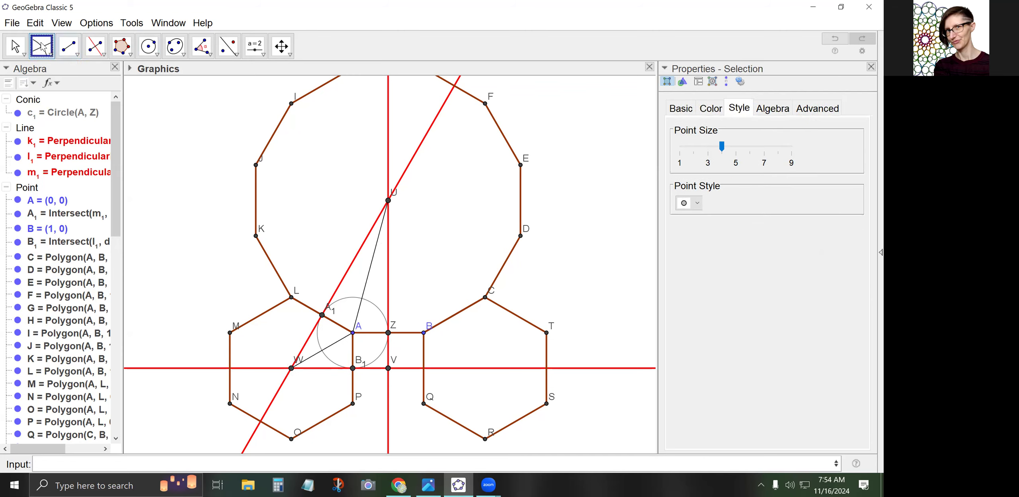
{"action": "left_click", "coordinate": [362, 299]}
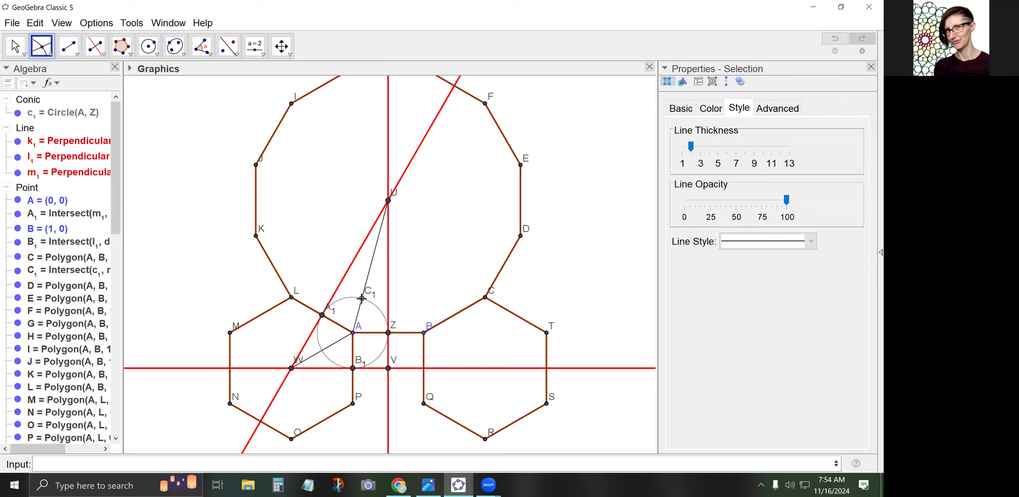
{"action": "left_click", "coordinate": [322, 351]}
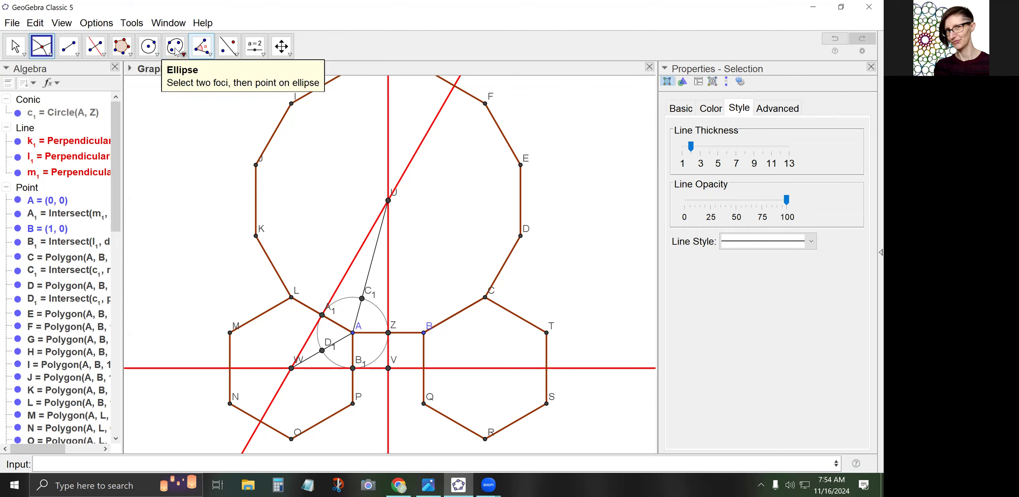
Draw circles centred at U through C1 and centred at W through D1
{"action": "left_click", "coordinate": [149, 47]}
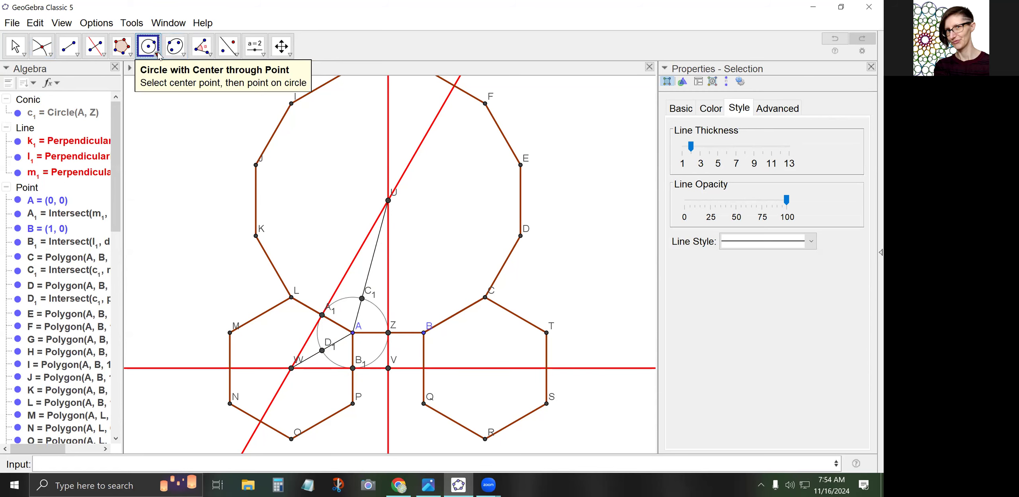
{"action": "left_click", "coordinate": [388, 201]}
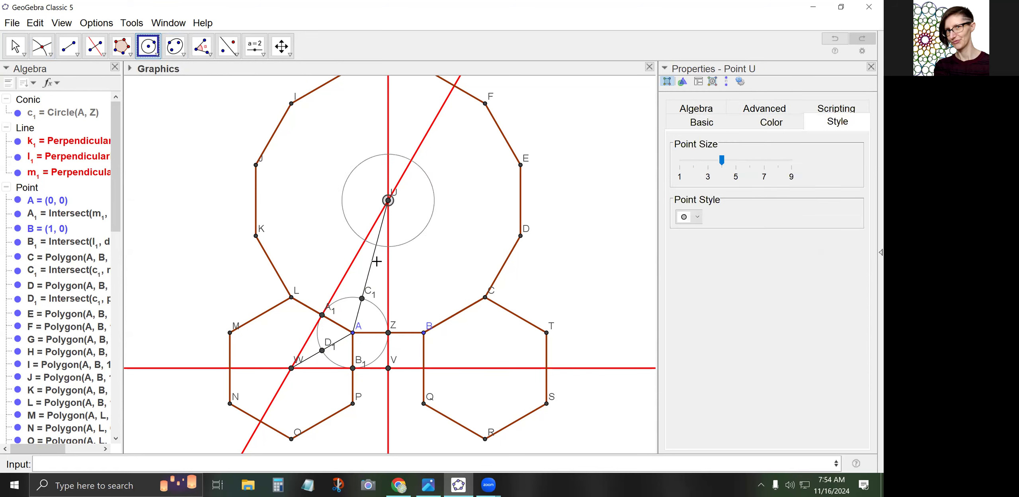
{"action": "left_click", "coordinate": [362, 298]}
{"action": "left_click", "coordinate": [291, 368]}
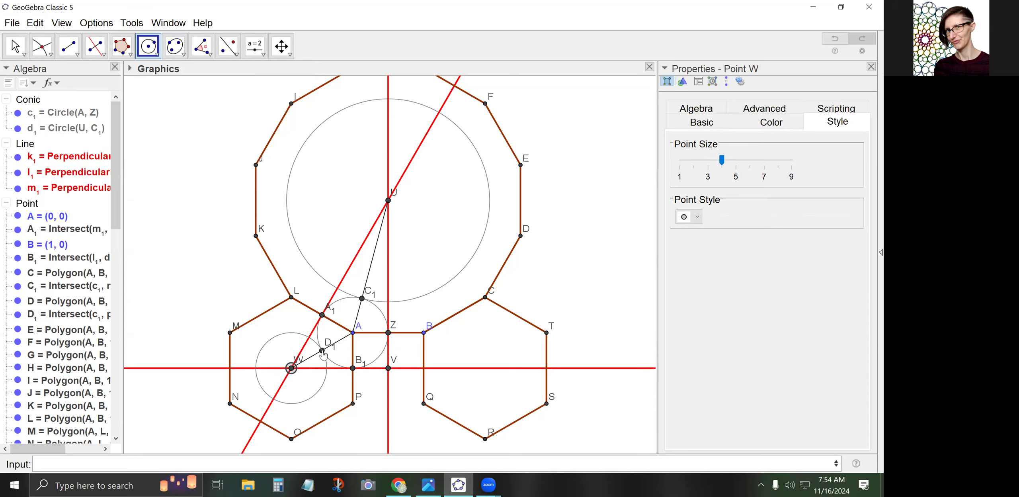
{"action": "left_click", "coordinate": [323, 352]}
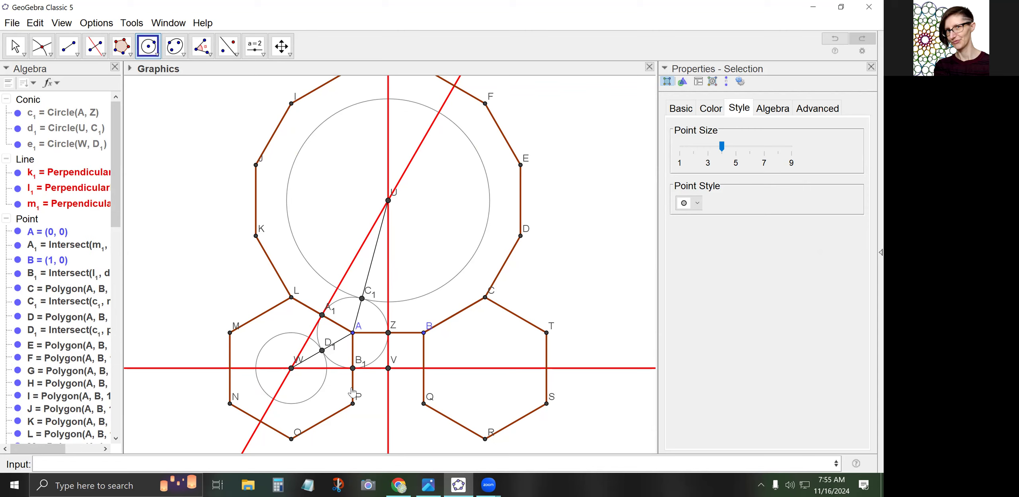
Select every point in the Algebra view and switch off Show Label for all of them
{"action": "left_click", "coordinate": [15, 45]}
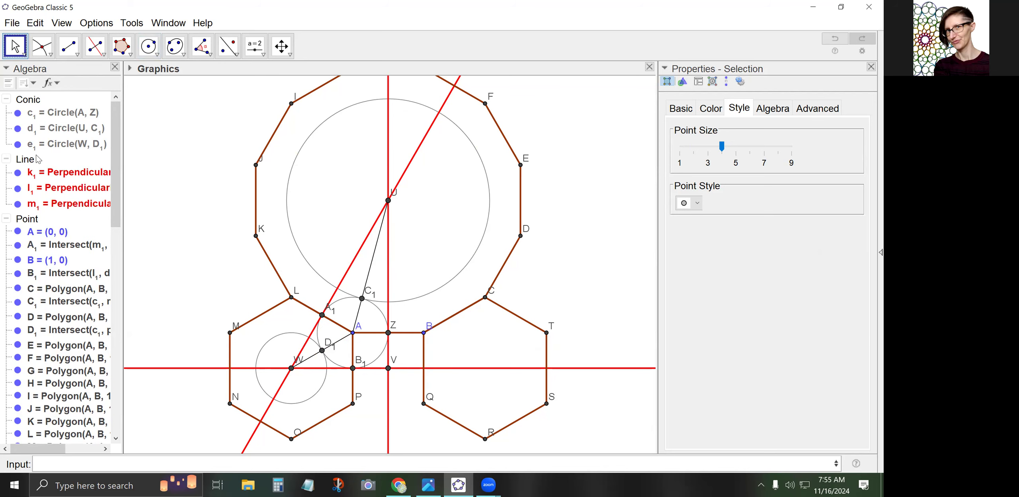
{"action": "left_click", "coordinate": [29, 221]}
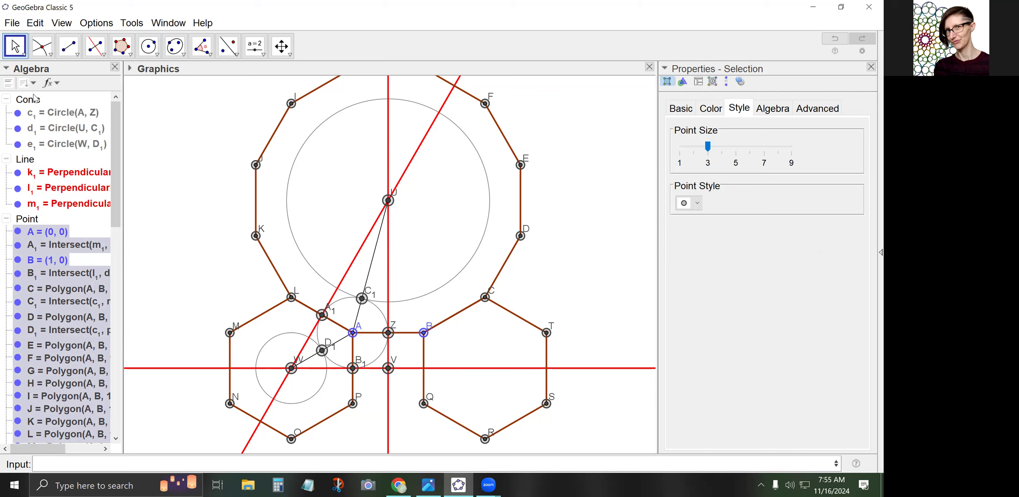
{"action": "left_click", "coordinate": [28, 83]}
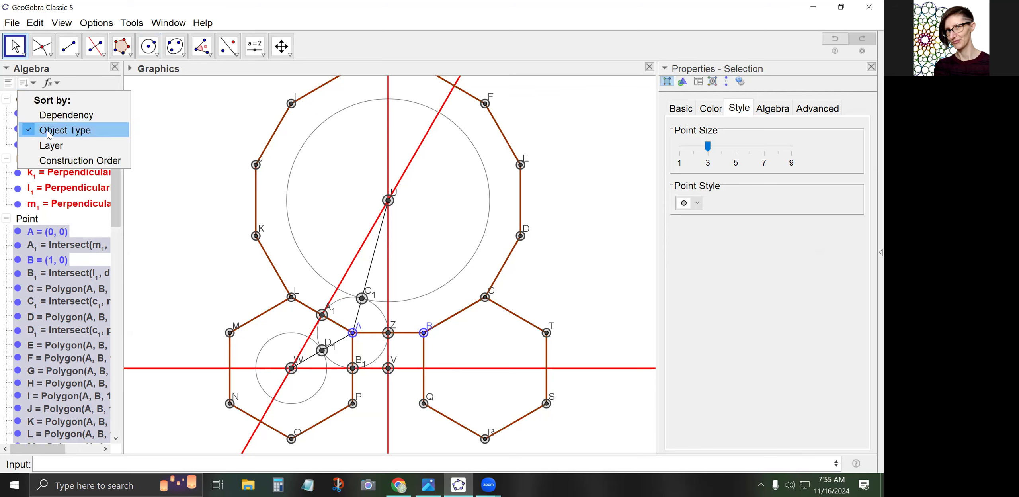
{"action": "left_click", "coordinate": [20, 224]}
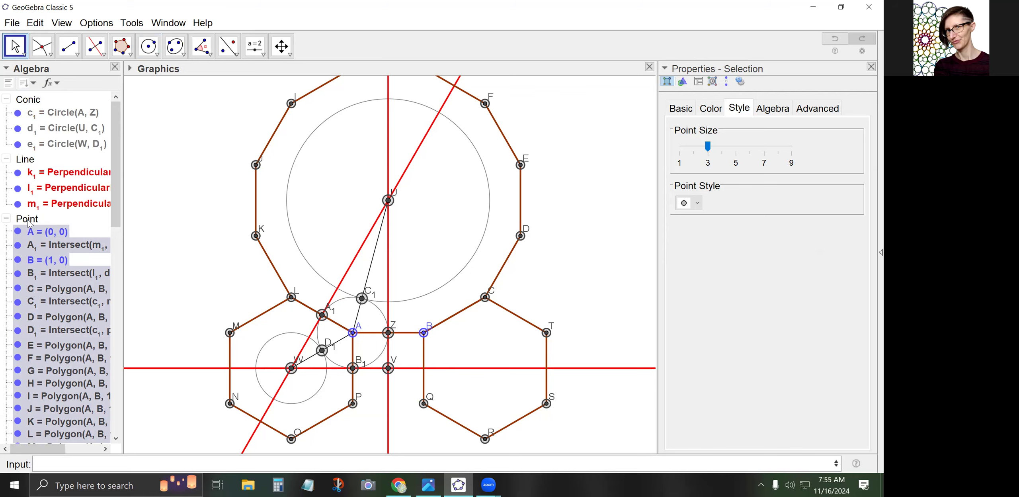
{"action": "right_click", "coordinate": [28, 223]}
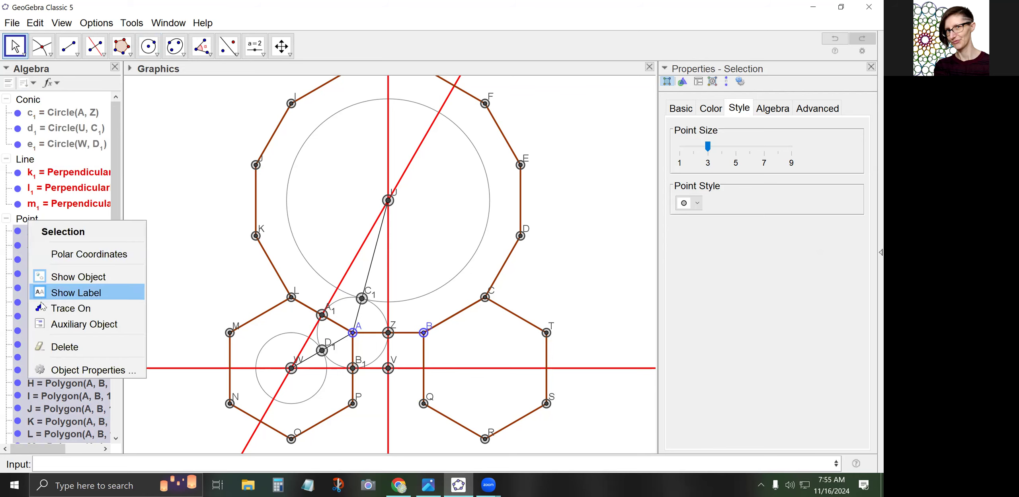
{"action": "left_click", "coordinate": [53, 296]}
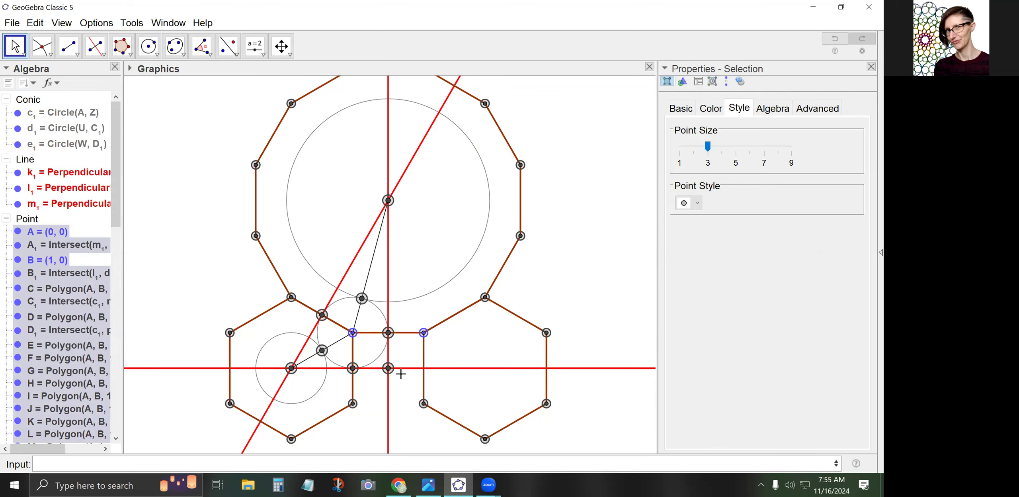
{"action": "left_click", "coordinate": [177, 240]}
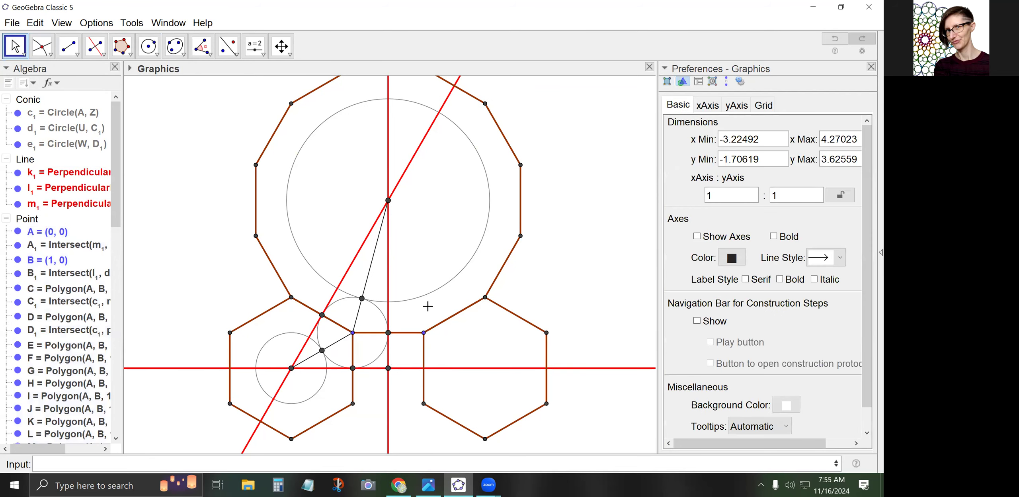
Rename point C₁ to P
{"action": "left_click", "coordinate": [362, 299]}
{"action": "right_click", "coordinate": [361, 300]}
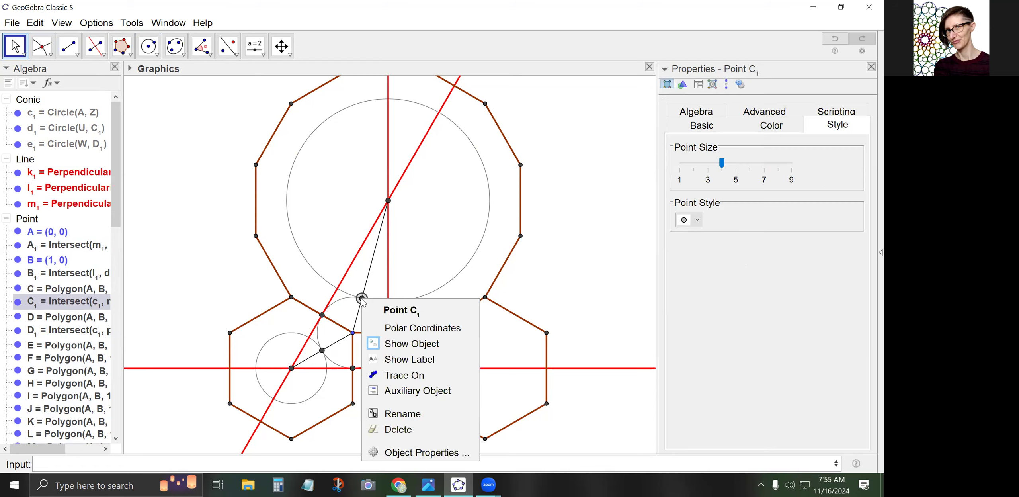
{"action": "left_click", "coordinate": [408, 407]}
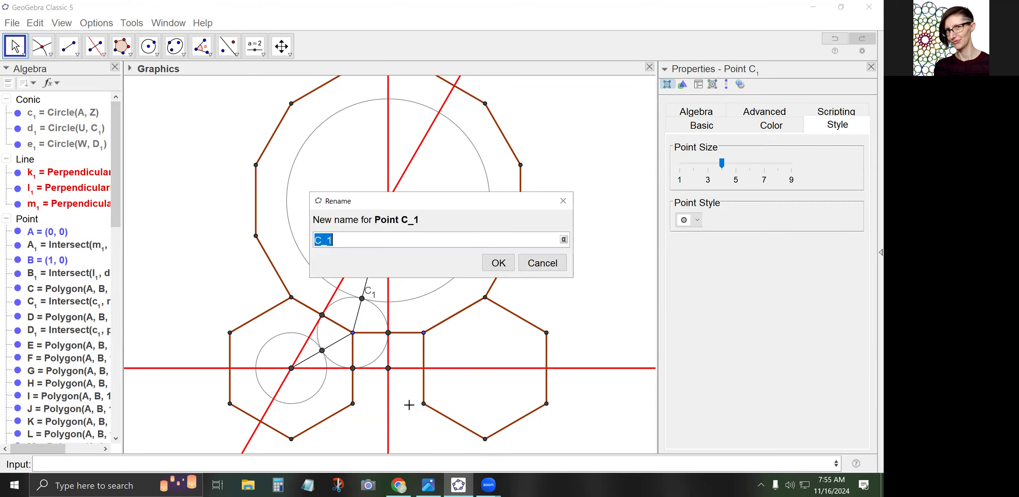
{"action": "type", "text": "P"}
{"action": "left_click", "coordinate": [490, 266]}
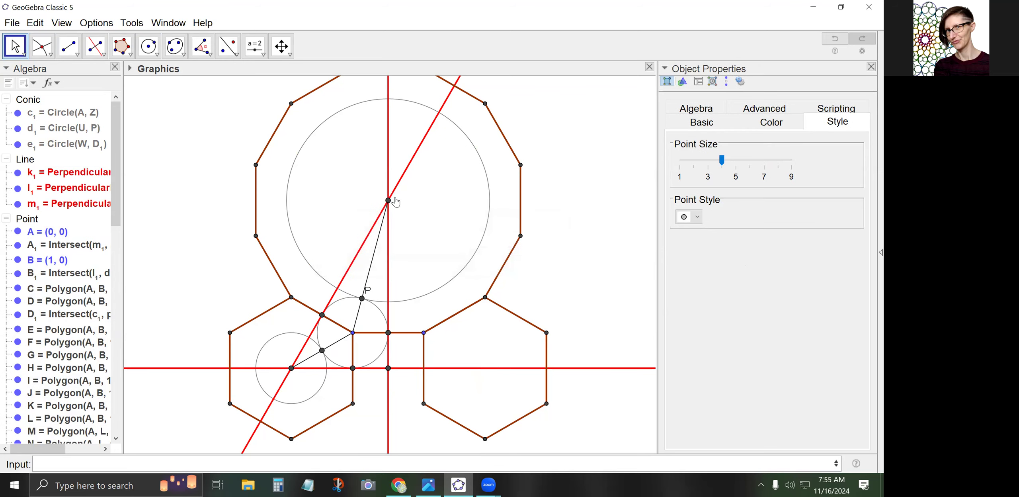
Rename the dodecagon's centre point U to O and clear the selection
{"action": "left_click", "coordinate": [388, 200]}
{"action": "right_click", "coordinate": [388, 200]}
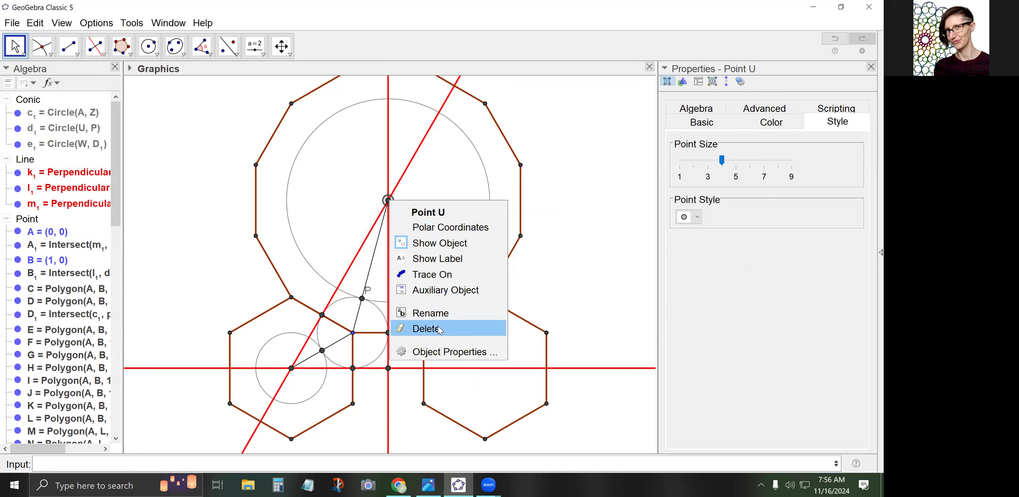
{"action": "left_click", "coordinate": [428, 313]}
{"action": "type", "text": "O"}
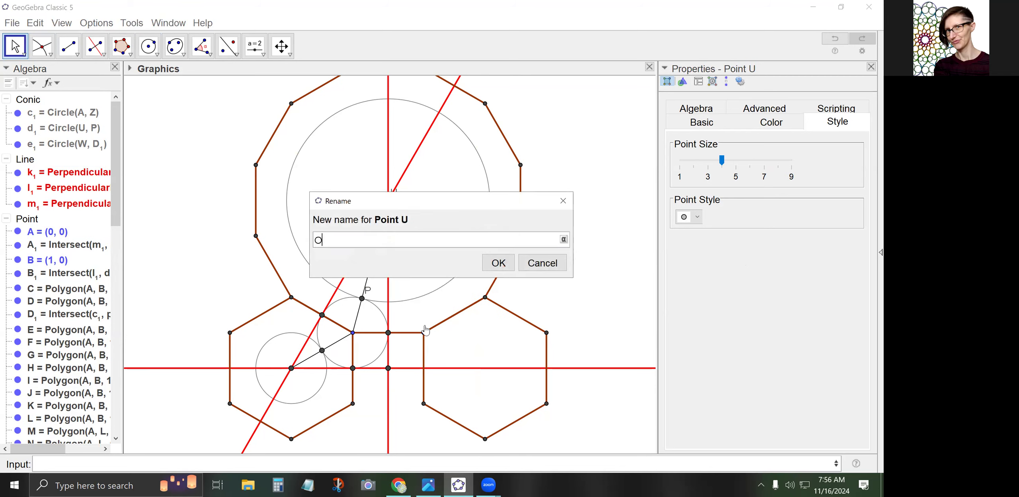
{"action": "left_click", "coordinate": [513, 264]}
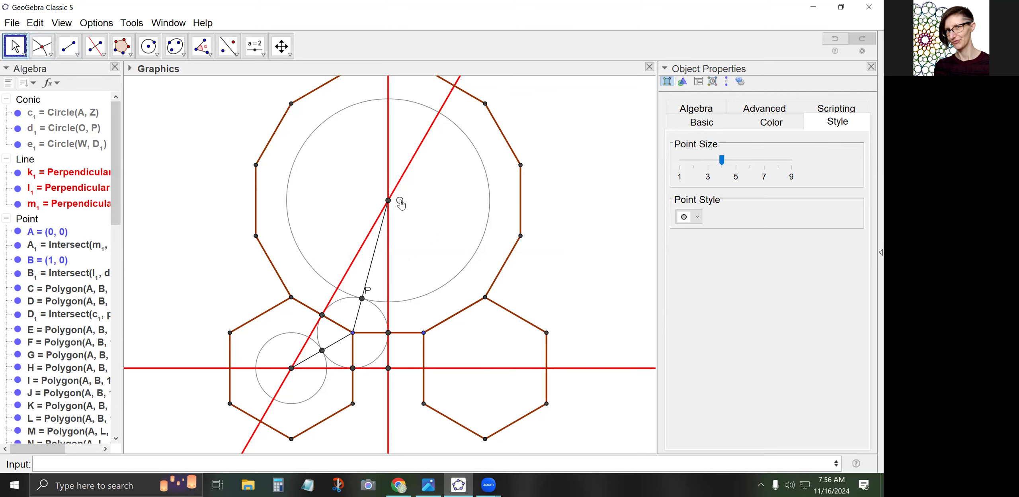
{"action": "left_click", "coordinate": [398, 203]}
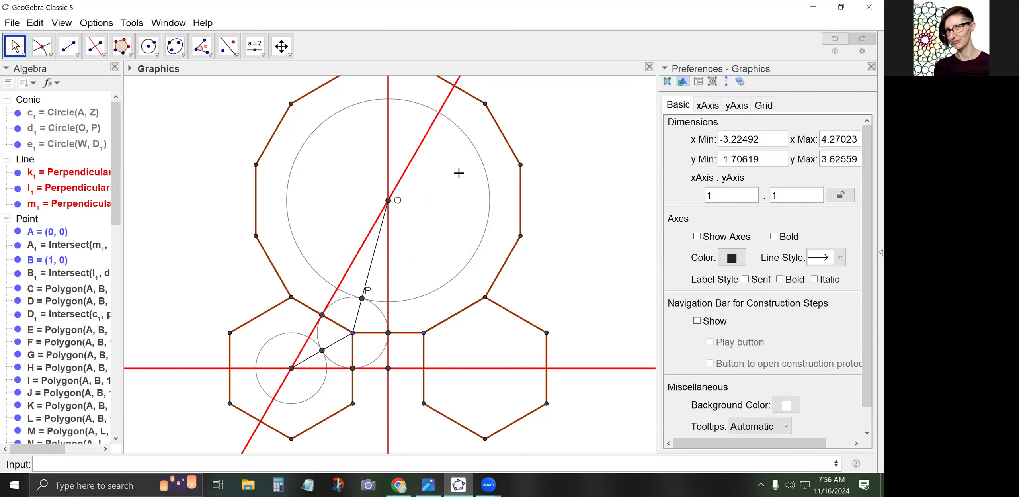
{"action": "left_click", "coordinate": [362, 298]}
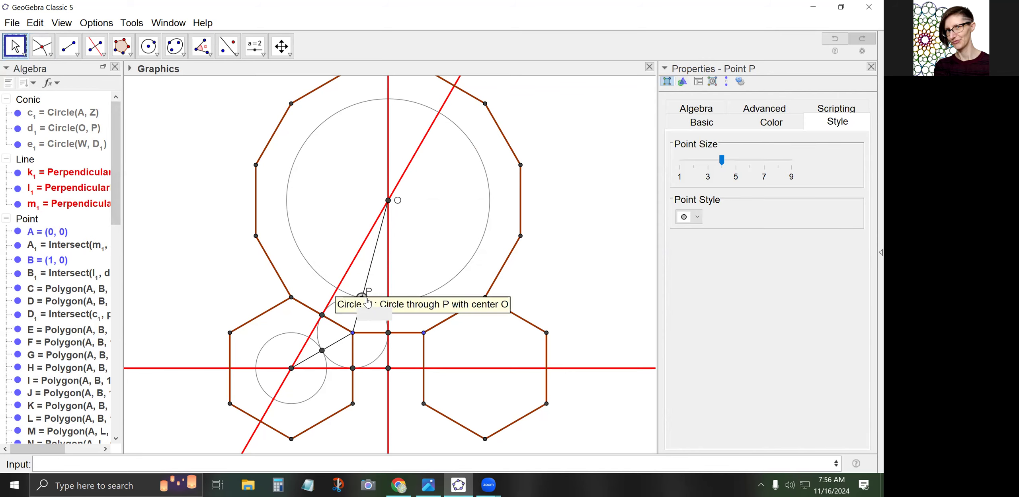
{"action": "key", "text": "Escape"}
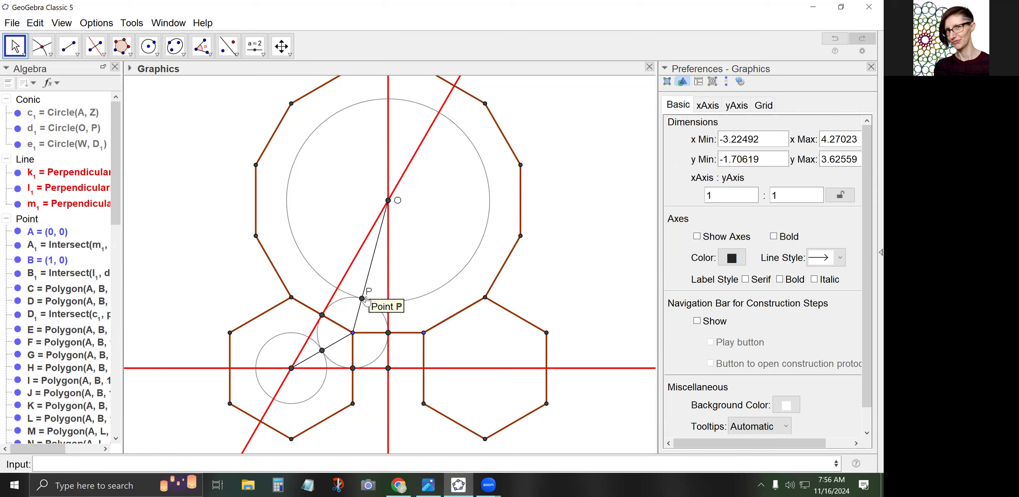
Place a new angle slider and change its maximum from 360° to 90°
{"action": "left_click", "coordinate": [261, 54]}
{"action": "left_click", "coordinate": [267, 78]}
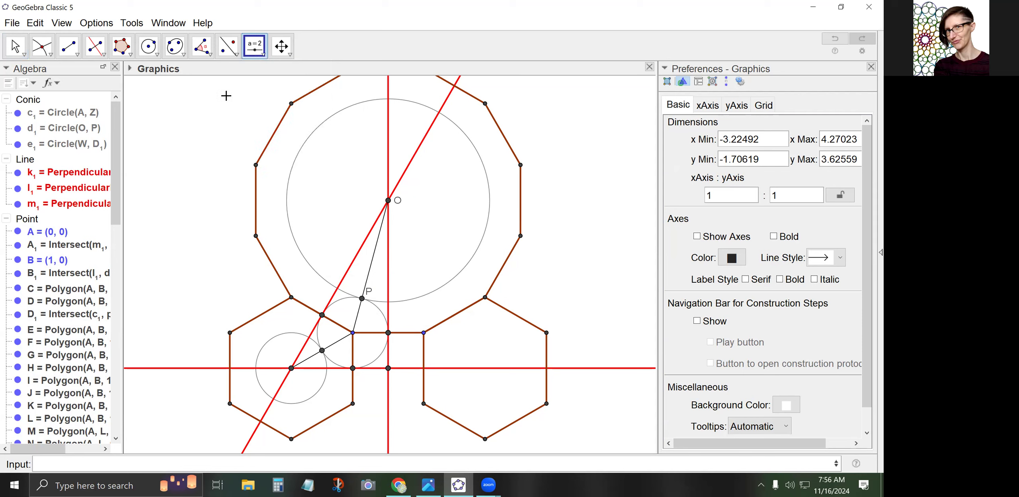
{"action": "left_click", "coordinate": [158, 115]}
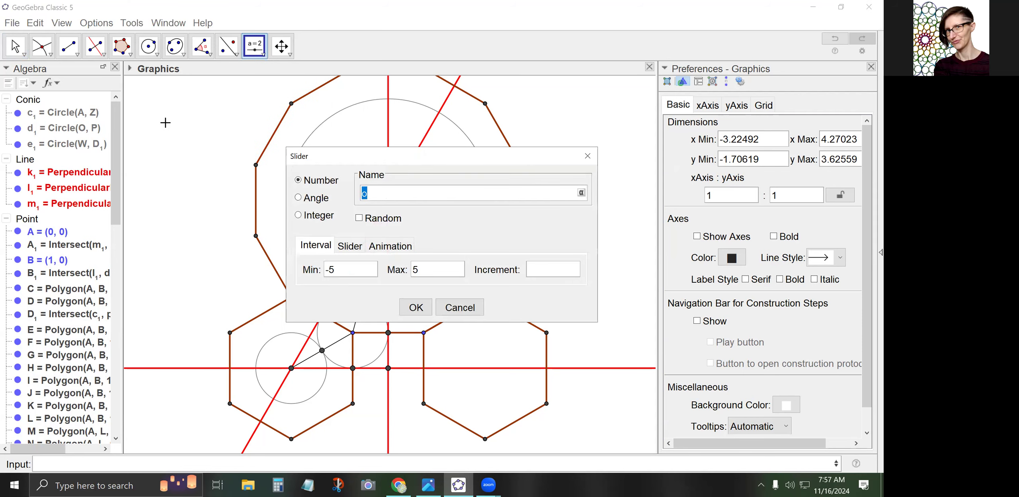
{"action": "left_click", "coordinate": [299, 198]}
{"action": "left_click", "coordinate": [331, 272]}
{"action": "left_click", "coordinate": [431, 274]}
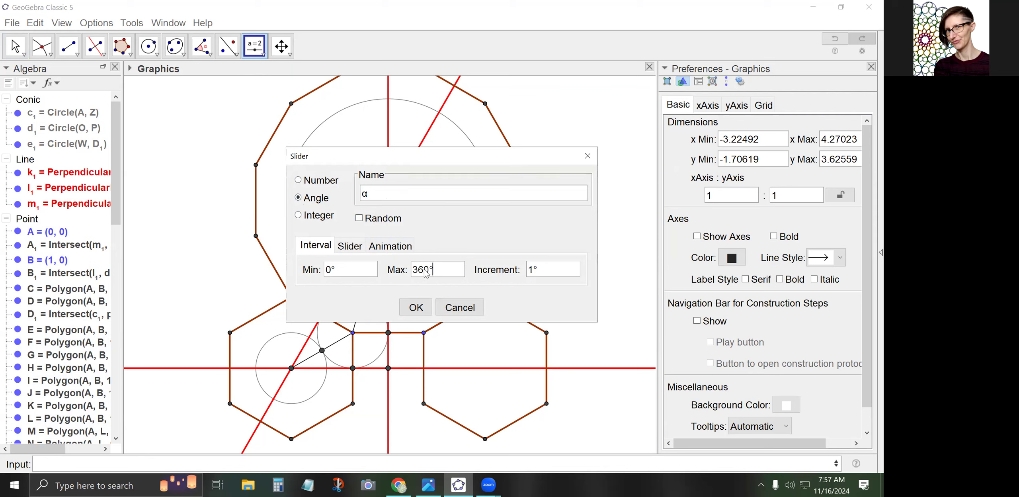
{"action": "left_click_drag", "start_coordinate": [425, 274], "coordinate": [414, 274]}
{"action": "type", "text": "9"}
Set the slider increment to 0.5° and create angle slider α
{"action": "left_click", "coordinate": [533, 270]}
{"action": "left_click_drag", "start_coordinate": [531, 275], "coordinate": [517, 282]}
{"action": "type", "text": "0.5"}
{"action": "left_click", "coordinate": [349, 246]}
{"action": "left_click", "coordinate": [390, 246]}
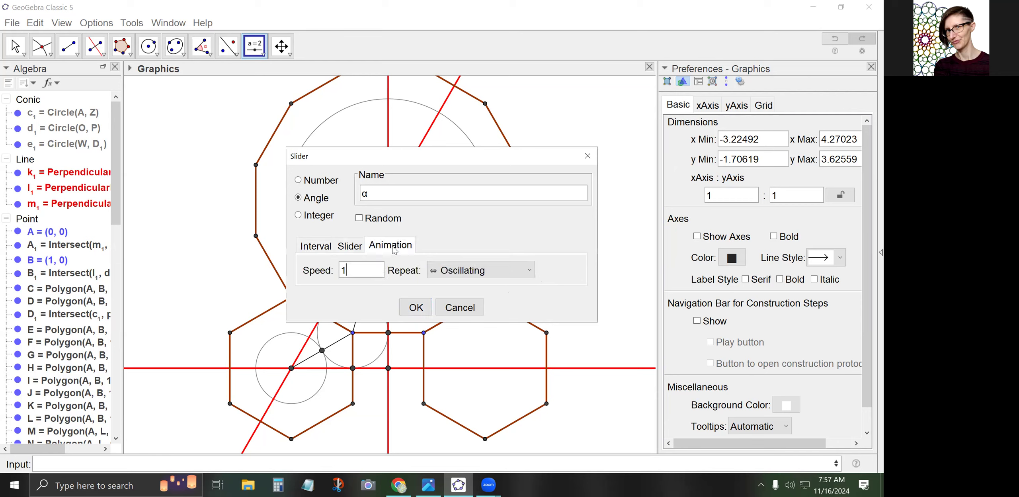
{"action": "left_click", "coordinate": [350, 246]}
{"action": "left_click", "coordinate": [316, 245]}
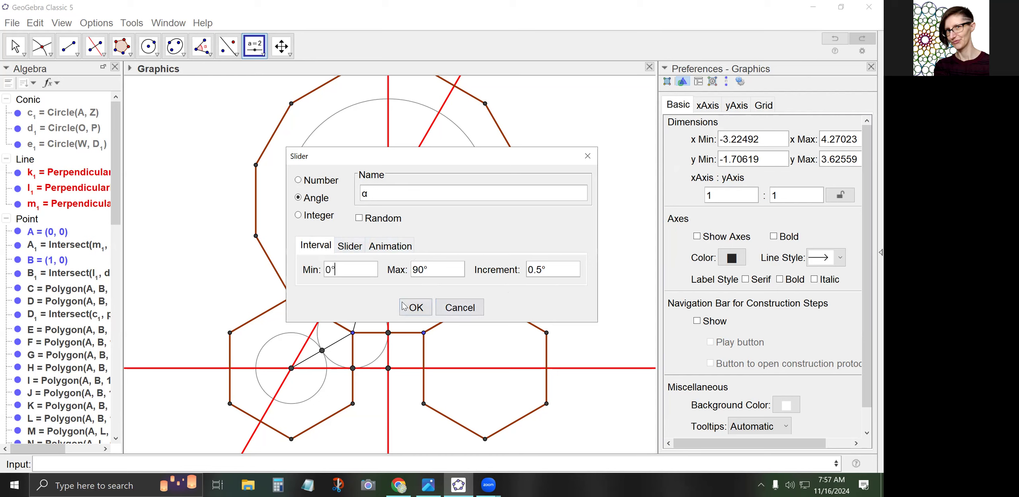
{"action": "left_click", "coordinate": [413, 307]}
{"action": "left_click", "coordinate": [15, 46]}
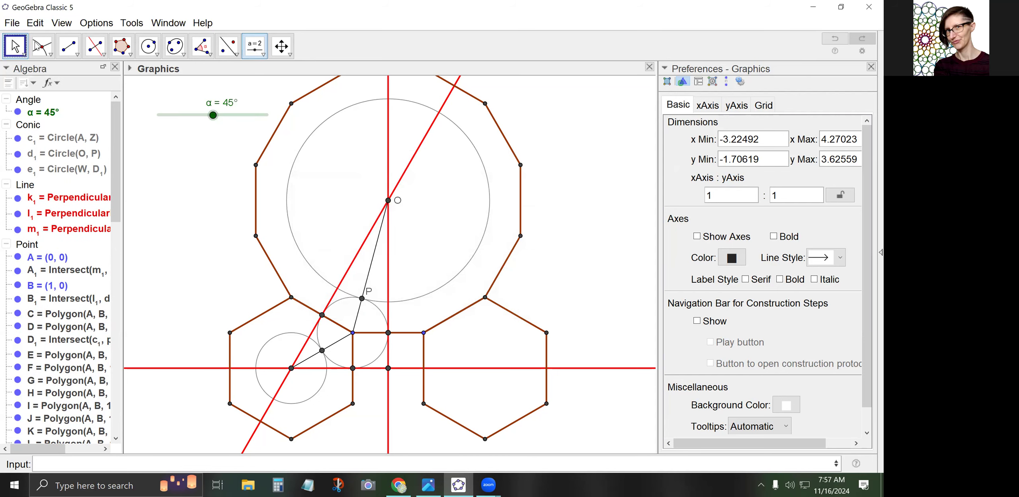
Test slider α, then enter Rotate(O, α, P) to create point O′
{"action": "left_click_drag", "start_coordinate": [213, 116], "coordinate": [188, 120]}
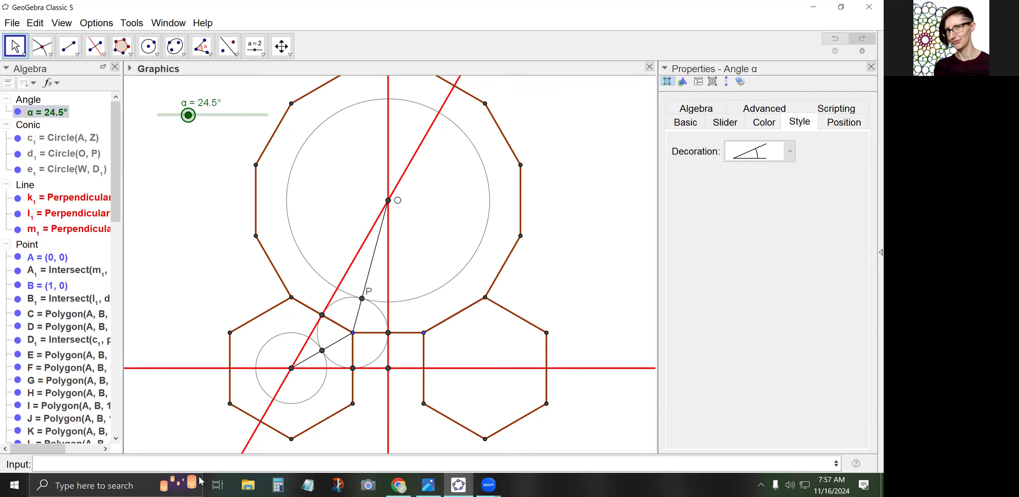
{"action": "left_click", "coordinate": [197, 464]}
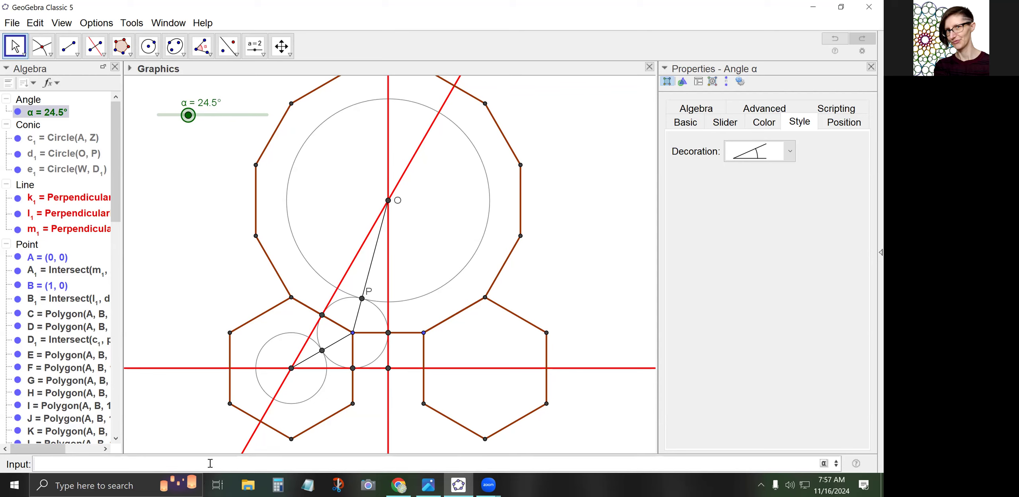
{"action": "type", "text": "Rotate(O,α"}
{"action": "key", "text": "Return"}
{"action": "type", "text": ",P"}
{"action": "key", "text": "Return"}
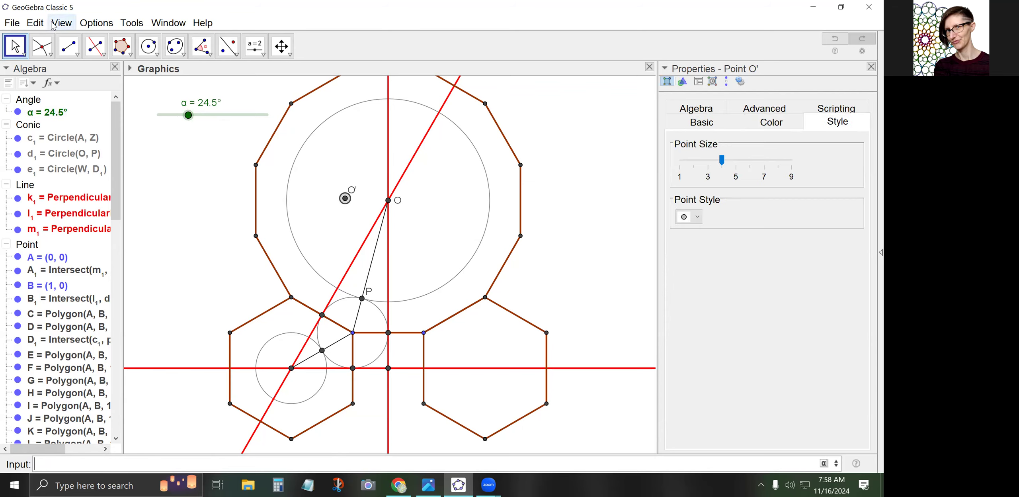
Sweep α through 0°–90° to watch O′ circle P, leave it at 44.5°, and choose the Line tool
{"action": "left_click", "coordinate": [189, 116]}
{"action": "left_click_drag", "start_coordinate": [190, 118], "coordinate": [212, 115]}
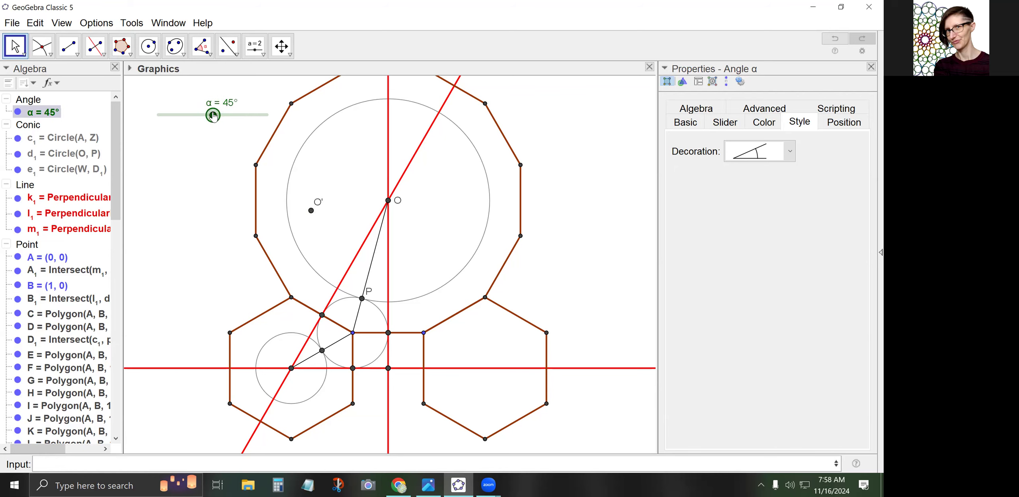
{"action": "left_click", "coordinate": [72, 48]}
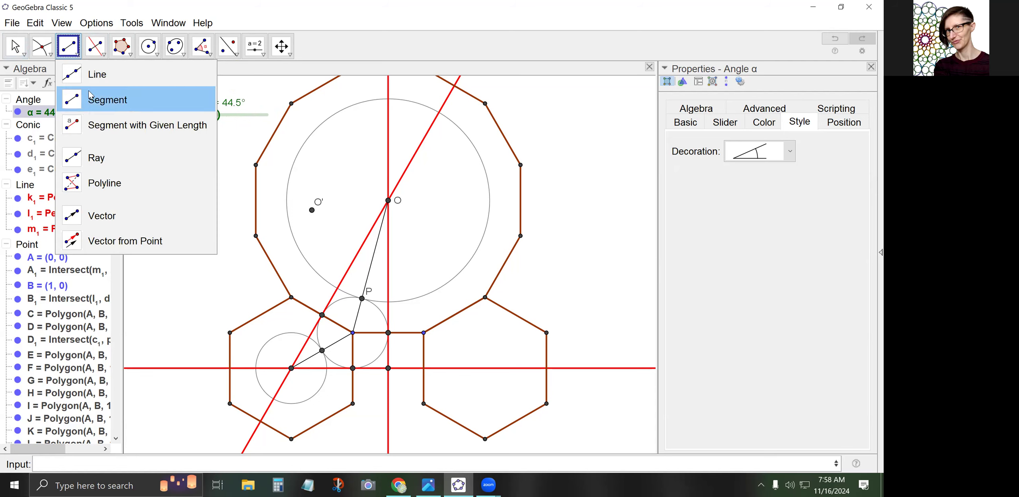
{"action": "left_click", "coordinate": [88, 75]}
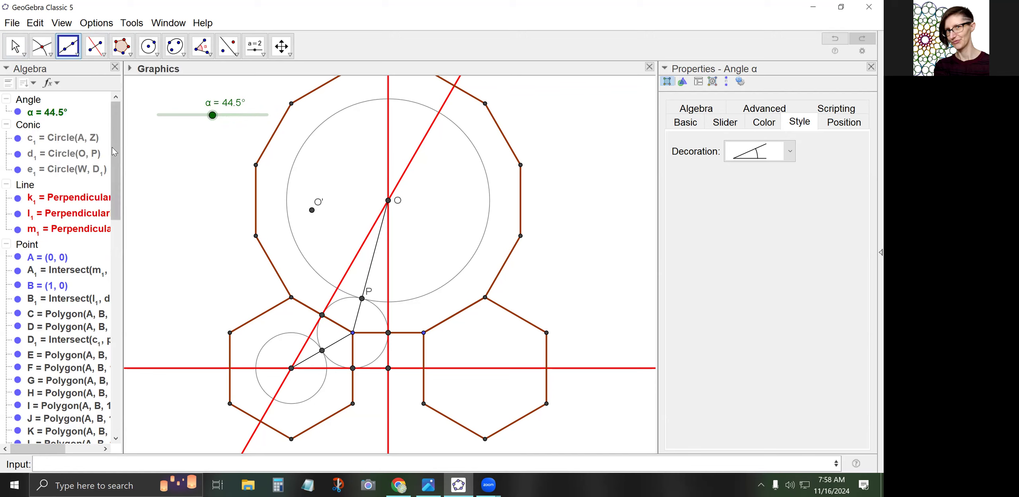
Draw line q1 through P and O′, then drag α to swing it
{"action": "left_click", "coordinate": [362, 298]}
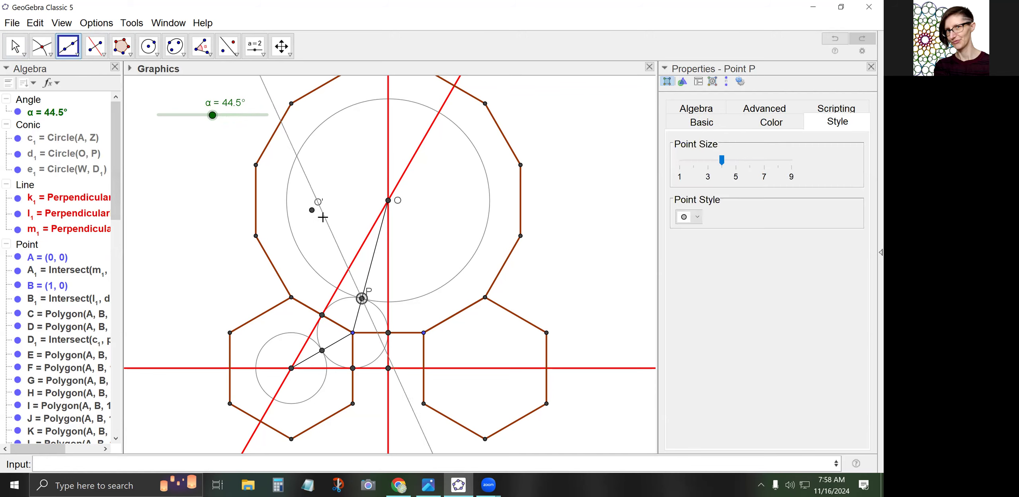
{"action": "left_click", "coordinate": [312, 210]}
{"action": "left_click", "coordinate": [15, 46]}
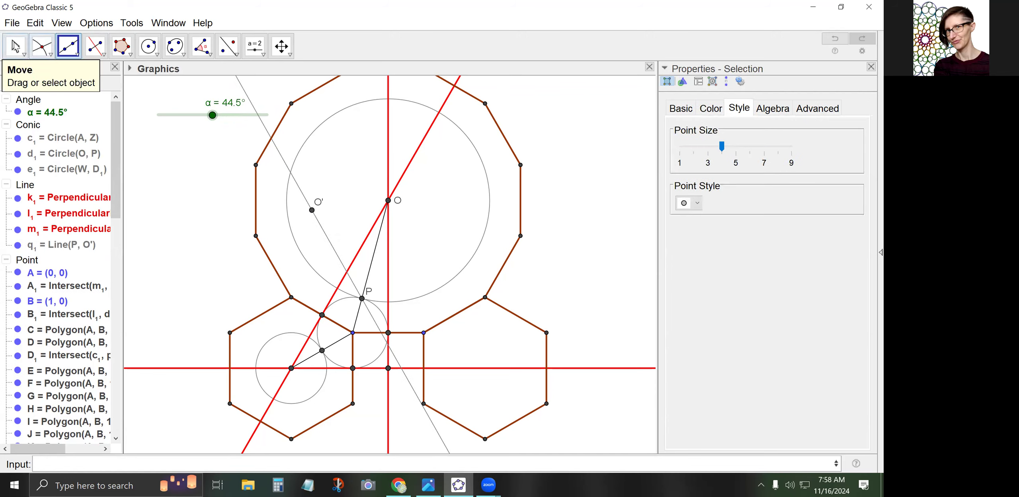
{"action": "mouse_move", "coordinate": [212, 116]}
{"action": "left_mouse_down"}
{"action": "mouse_move", "coordinate": [153, 121]}
{"action": "mouse_move", "coordinate": [271, 120]}
{"action": "mouse_move", "coordinate": [195, 118]}
{"action": "left_mouse_up"}
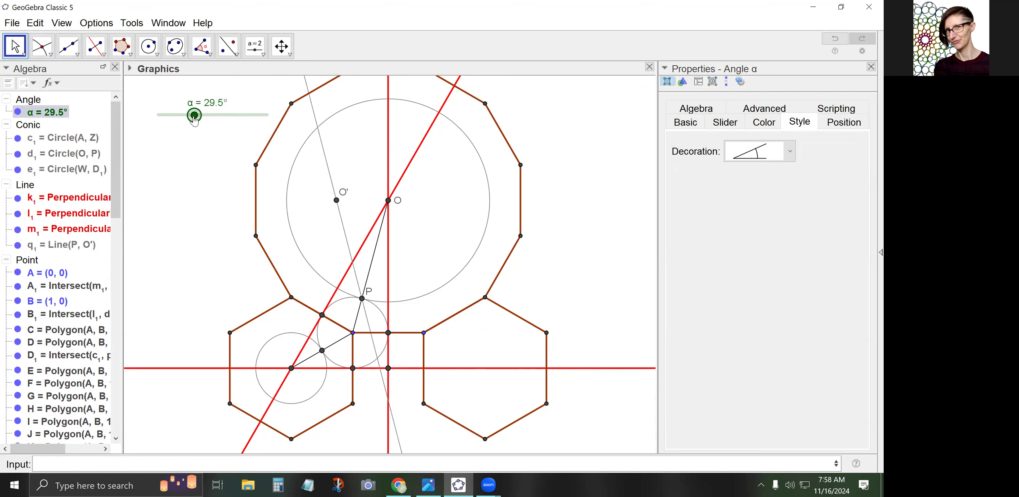
Hide point O′ using its visibility toggle in the Algebra view
{"action": "scroll", "coordinate": [40, 275], "scroll_direction": "down", "scroll_amount": 5}
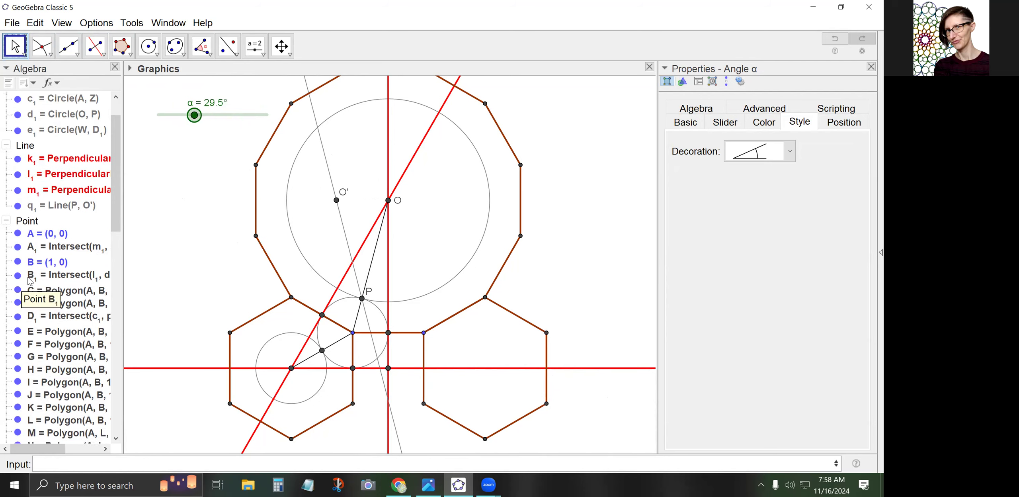
{"action": "left_click", "coordinate": [18, 298]}
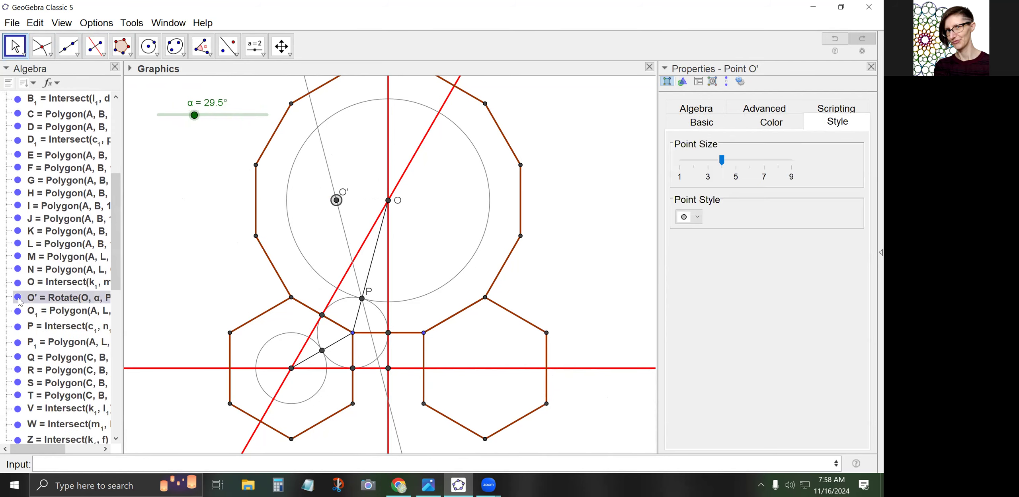
{"action": "left_click", "coordinate": [18, 298]}
{"action": "left_click", "coordinate": [18, 298]}
{"action": "left_click", "coordinate": [18, 299]}
{"action": "left_click", "coordinate": [18, 299]}
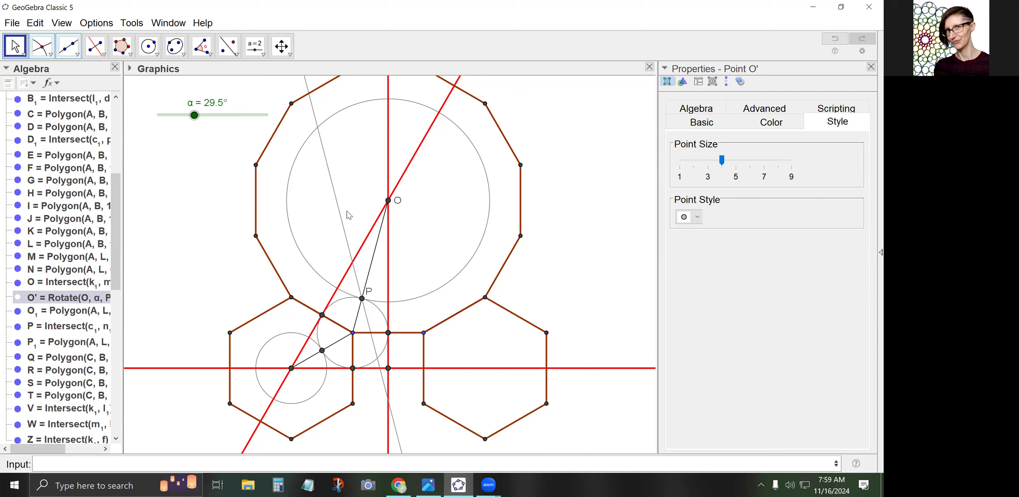
Colour line q1 light blue and raise its line thickness to 3
{"action": "left_click", "coordinate": [345, 233]}
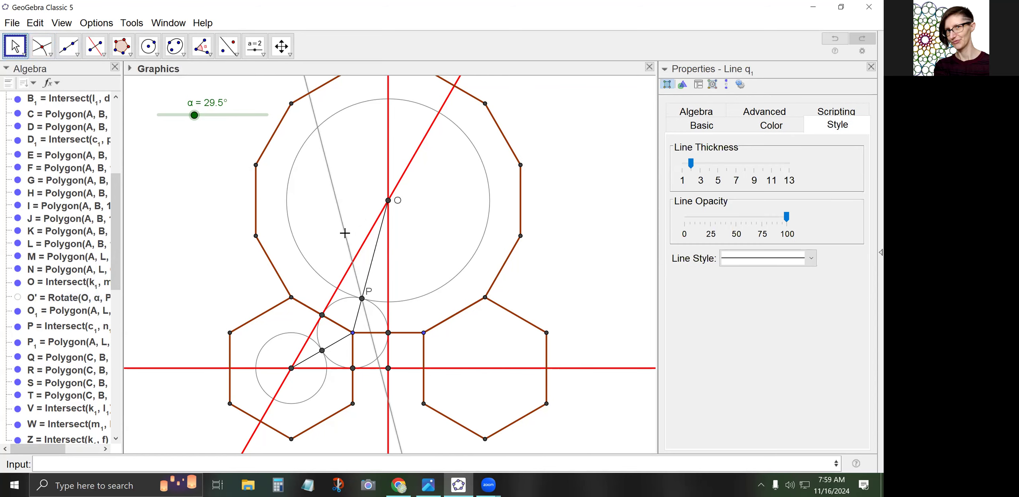
{"action": "left_click", "coordinate": [770, 125]}
{"action": "left_click", "coordinate": [692, 213]}
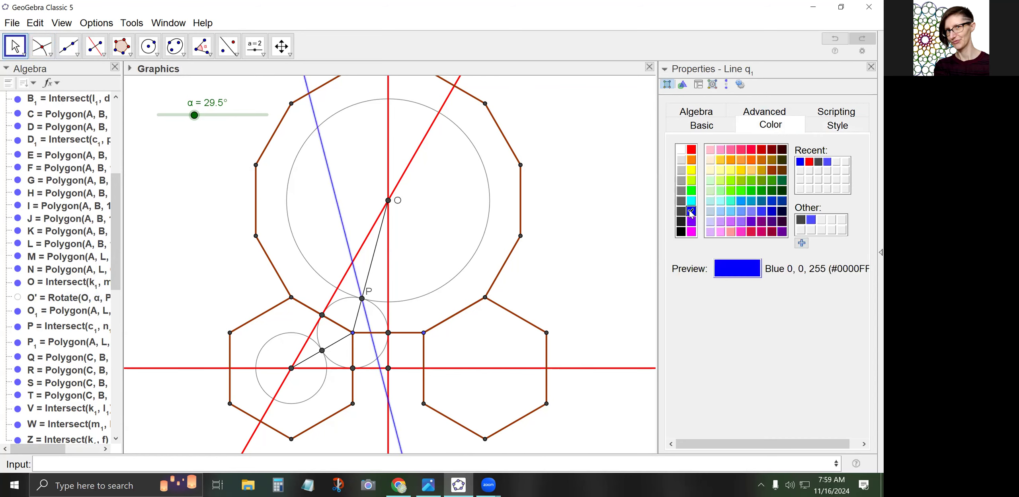
{"action": "left_click", "coordinate": [819, 127]}
{"action": "left_click_drag", "start_coordinate": [698, 170], "coordinate": [702, 170]}
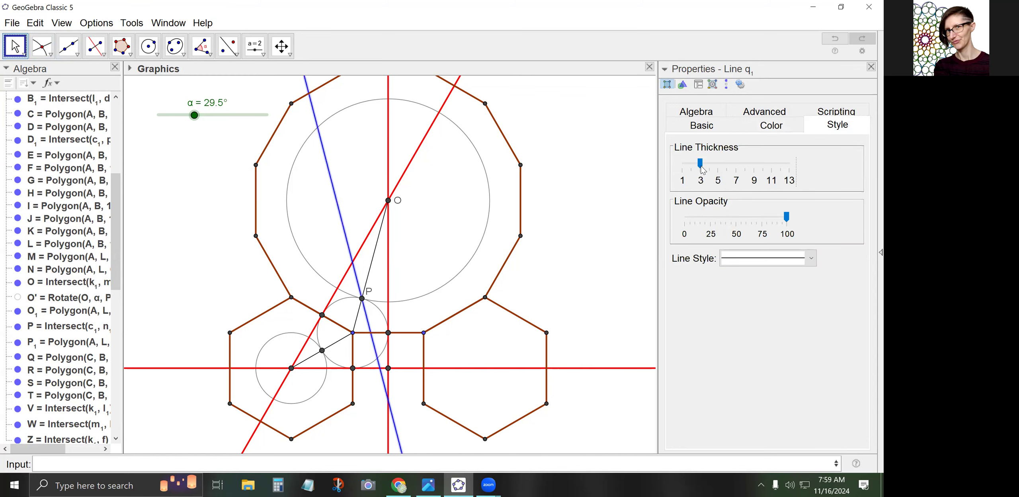
{"action": "left_click", "coordinate": [367, 214]}
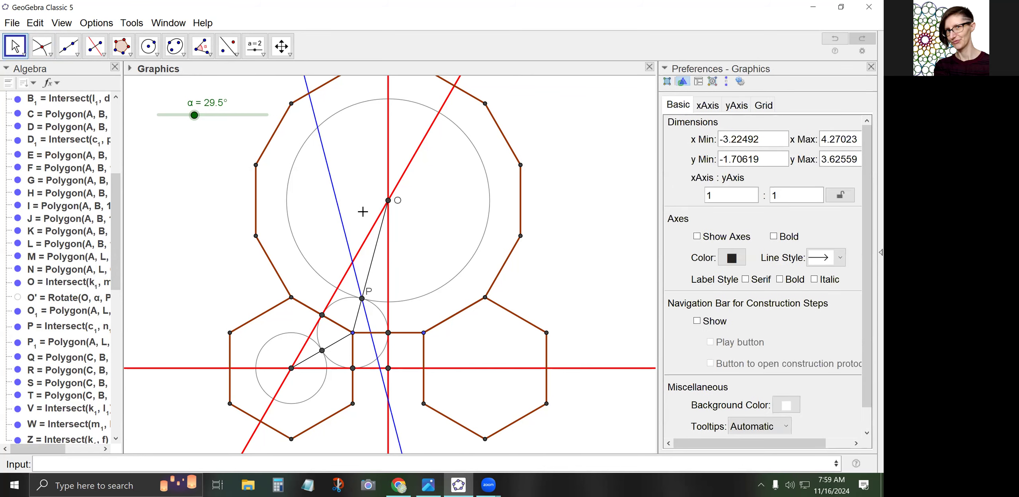
{"action": "left_click", "coordinate": [344, 236]}
{"action": "left_click", "coordinate": [770, 124]}
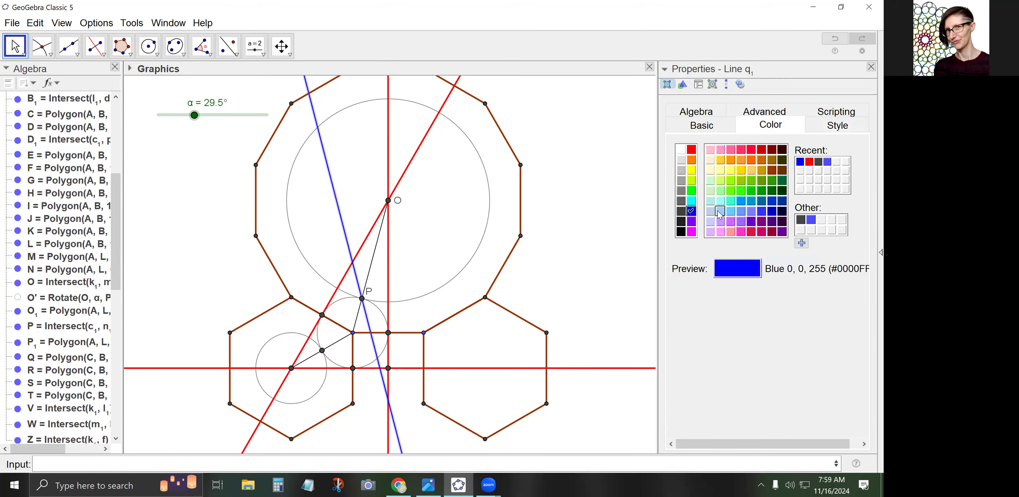
{"action": "left_click", "coordinate": [740, 208]}
{"action": "left_click", "coordinate": [361, 208]}
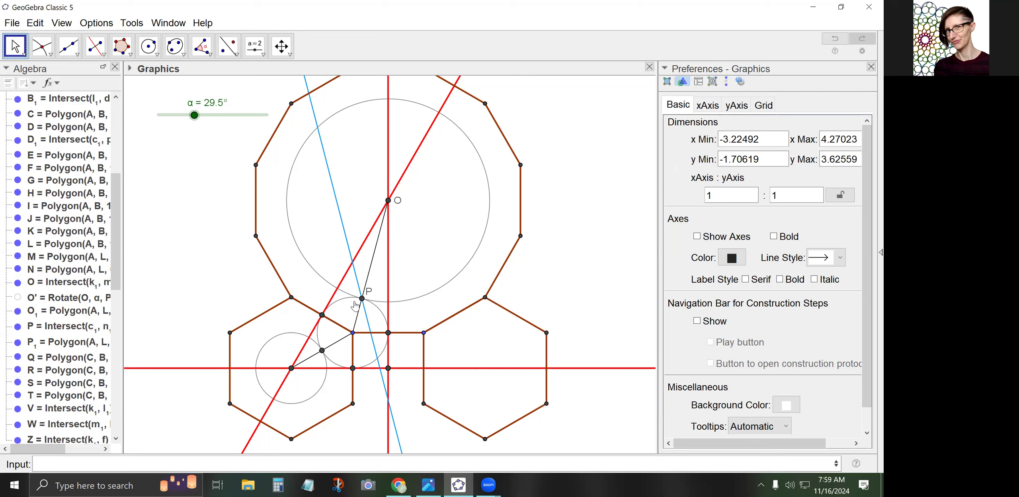
Construct the angle bisector of P, the square's upper-left corner and the third point
{"action": "left_click", "coordinate": [101, 55]}
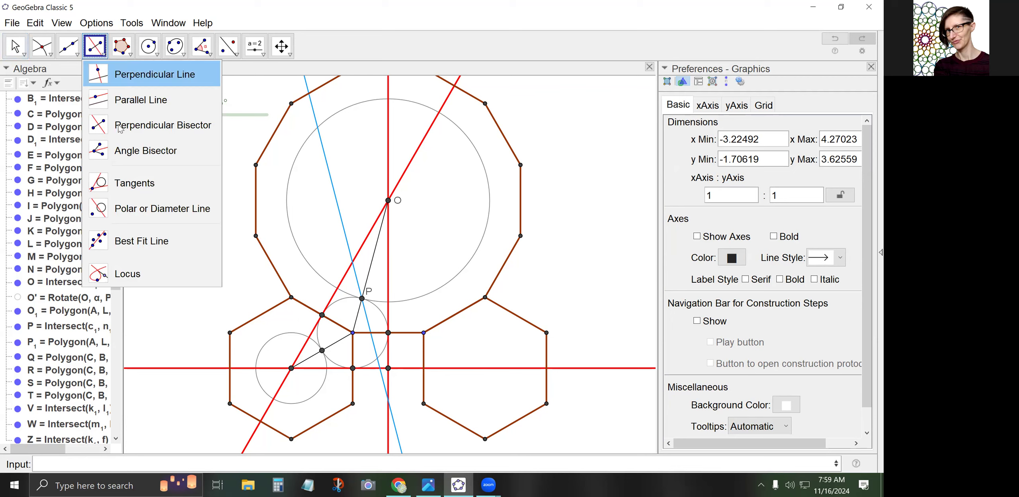
{"action": "left_click", "coordinate": [122, 158]}
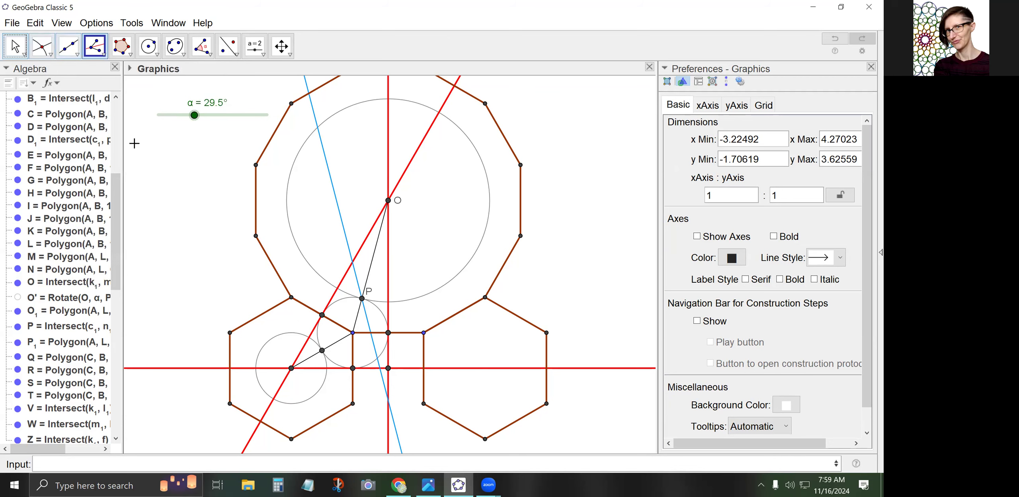
{"action": "left_click", "coordinate": [362, 299]}
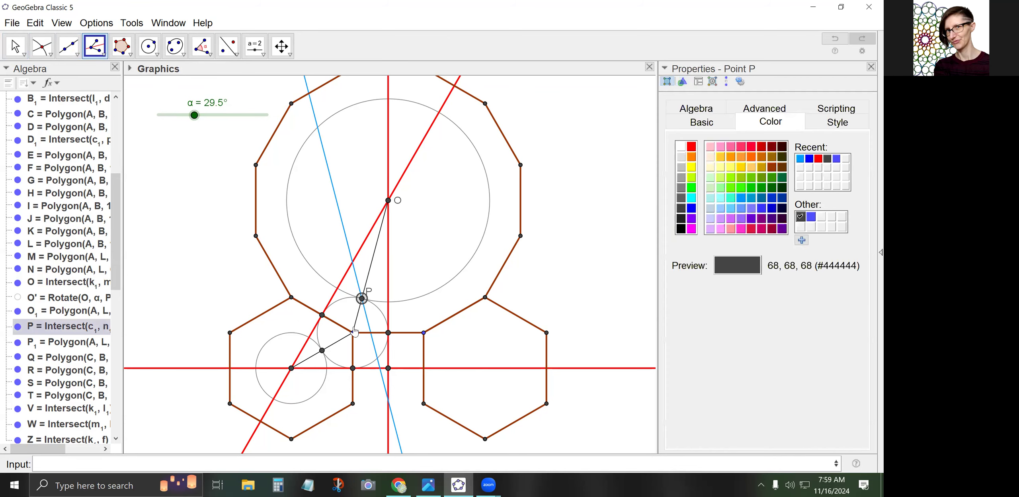
{"action": "left_click", "coordinate": [353, 333]}
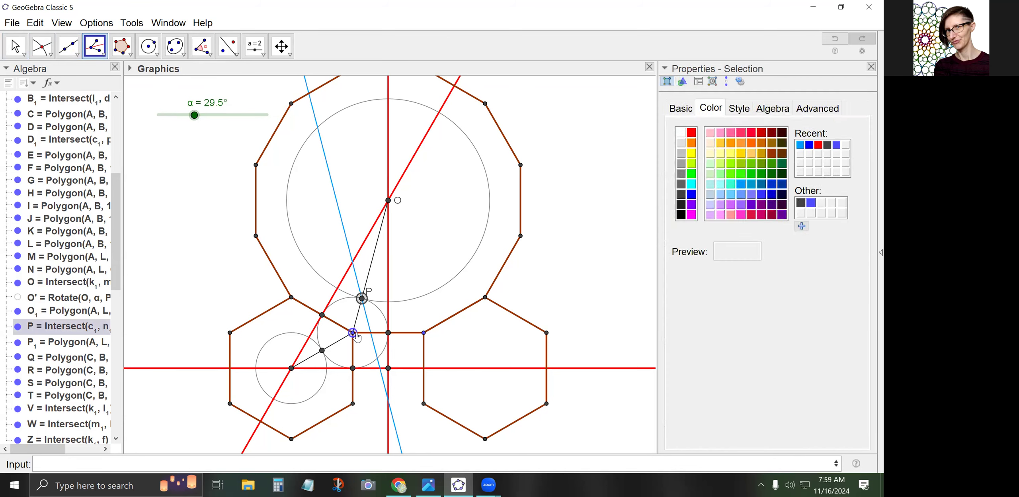
{"action": "left_click", "coordinate": [388, 332]}
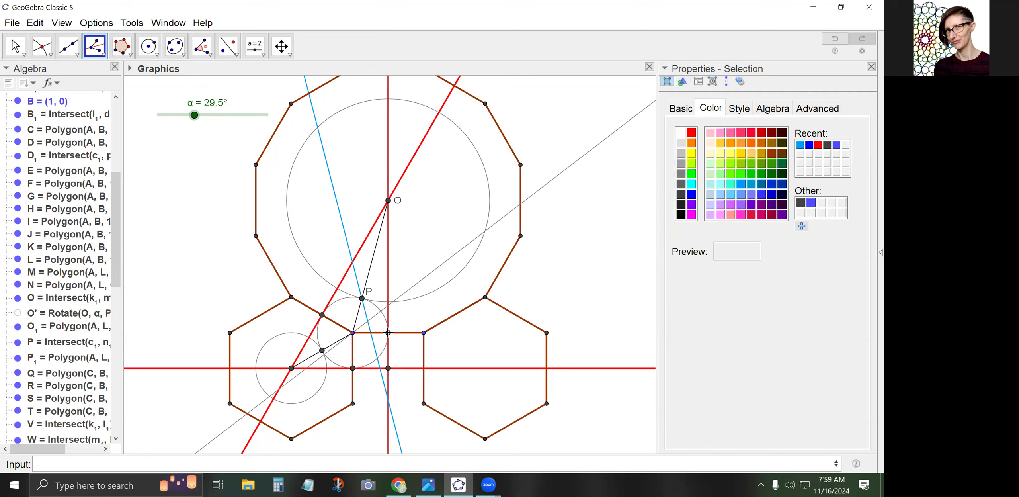
Give bisector line r1 a dashed line style
{"action": "left_click", "coordinate": [22, 54]}
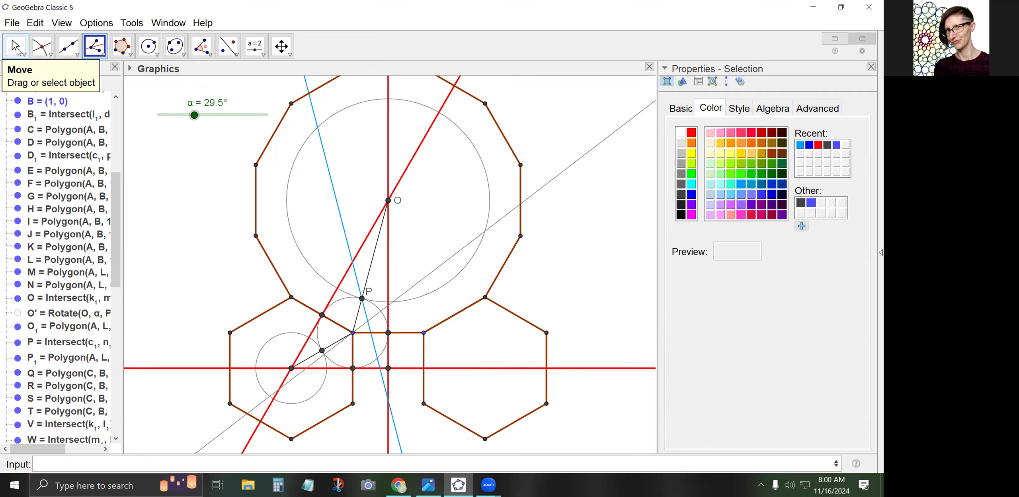
{"action": "left_click", "coordinate": [411, 288]}
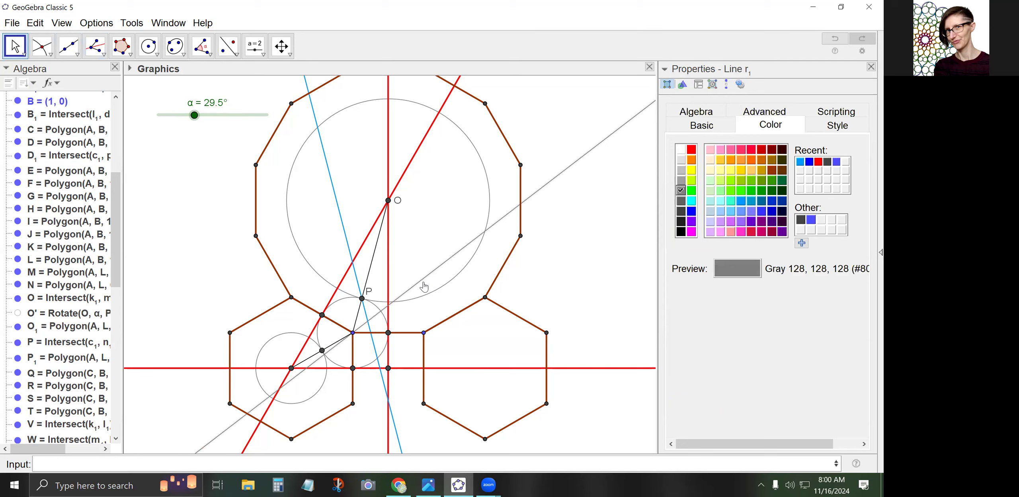
{"action": "left_click", "coordinate": [838, 128]}
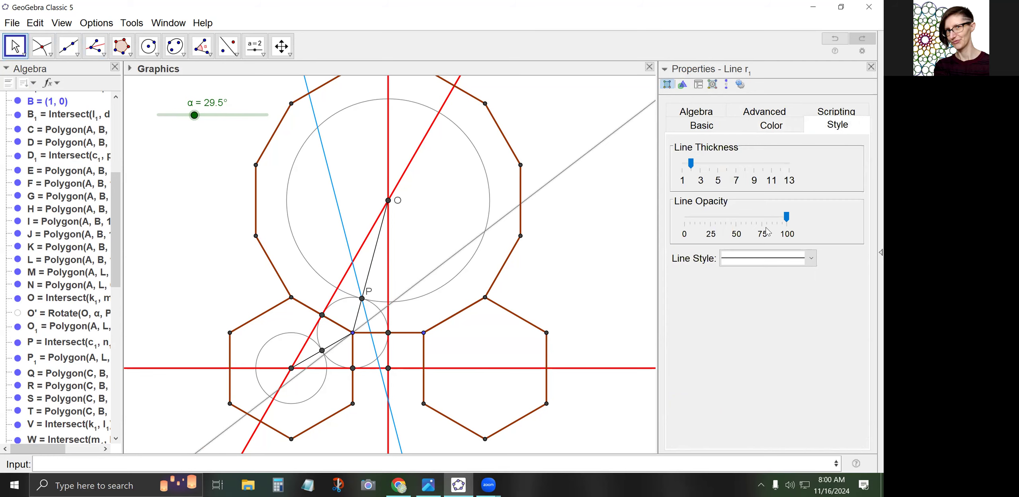
{"action": "left_click", "coordinate": [764, 258]}
{"action": "left_click", "coordinate": [750, 295]}
{"action": "scroll", "coordinate": [362, 349], "scroll_direction": "up", "scroll_amount": 5}
{"action": "scroll", "coordinate": [361, 351], "scroll_direction": "up", "scroll_amount": 5}
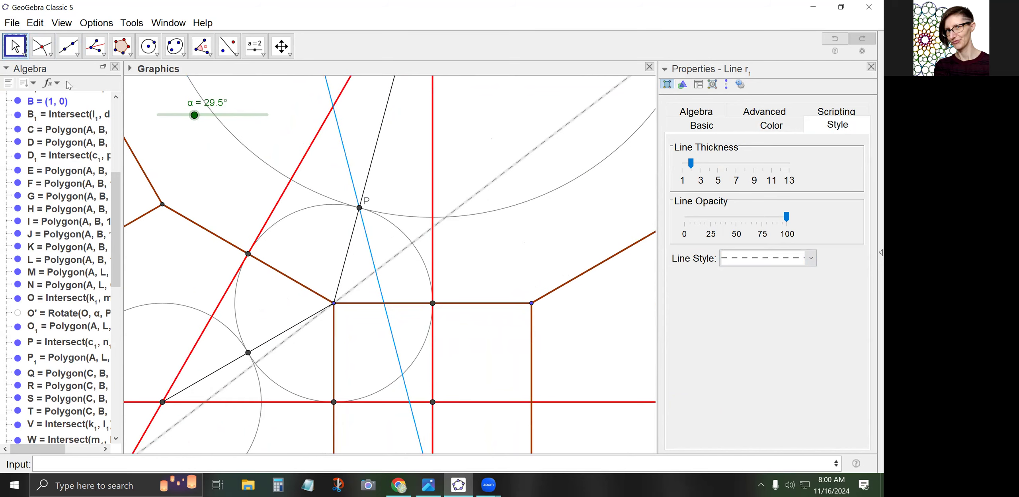
{"action": "left_click", "coordinate": [228, 216]}
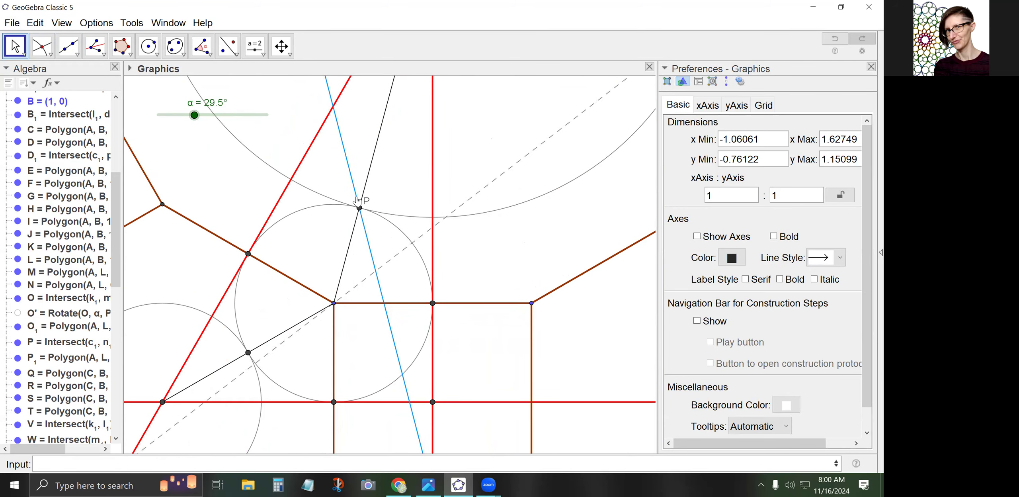
{"action": "left_click", "coordinate": [43, 52]}
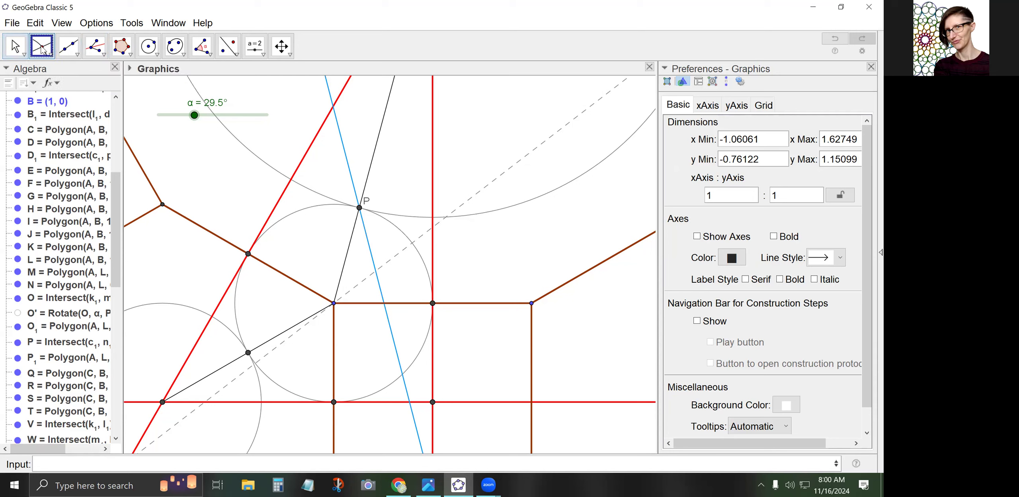
Mark U where q1 meets dashed r1, set α to 22°, and mark C1 where q1 crosses red m1
{"action": "left_click", "coordinate": [374, 271]}
{"action": "key", "text": "Escape"}
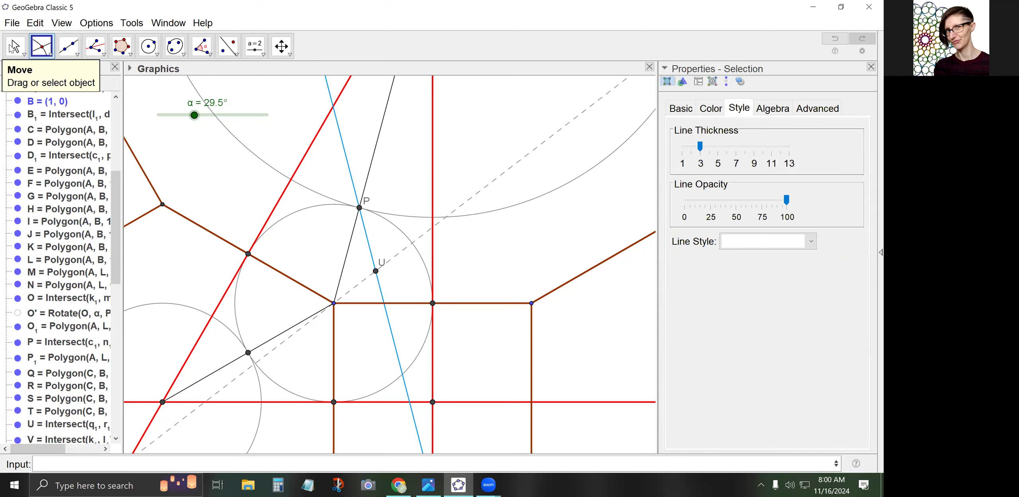
{"action": "left_click_drag", "start_coordinate": [192, 123], "coordinate": [185, 102]}
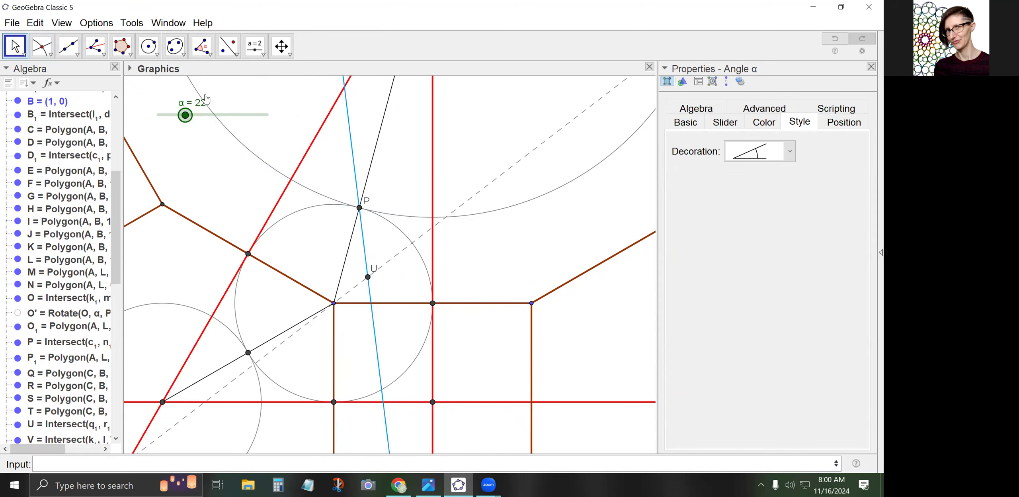
{"action": "scroll", "coordinate": [221, 143], "scroll_direction": "down", "scroll_amount": 1}
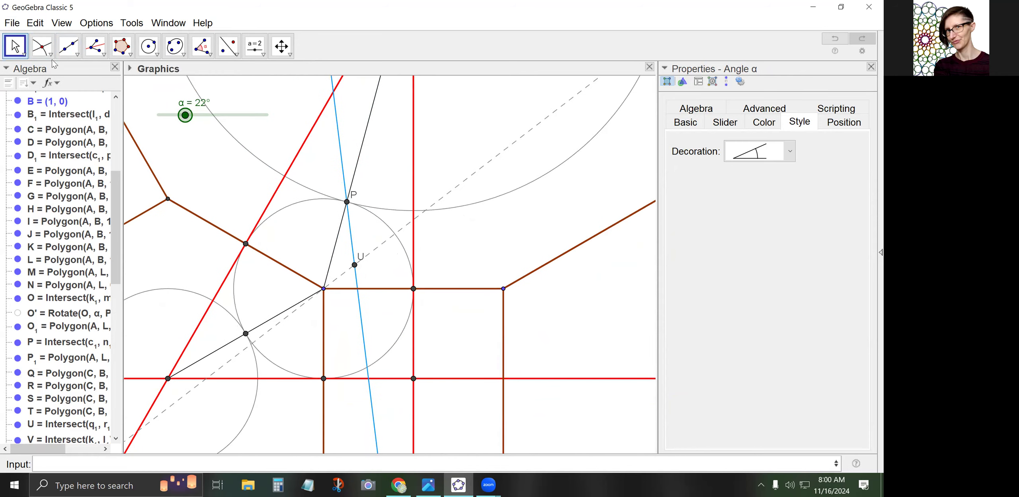
{"action": "left_click_drag", "start_coordinate": [225, 184], "coordinate": [226, 221]}
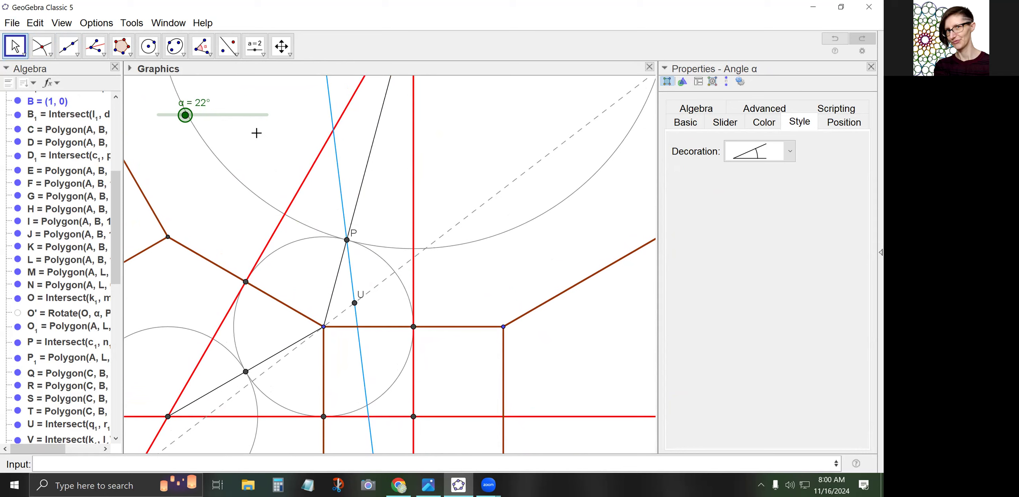
{"action": "left_click", "coordinate": [51, 56]}
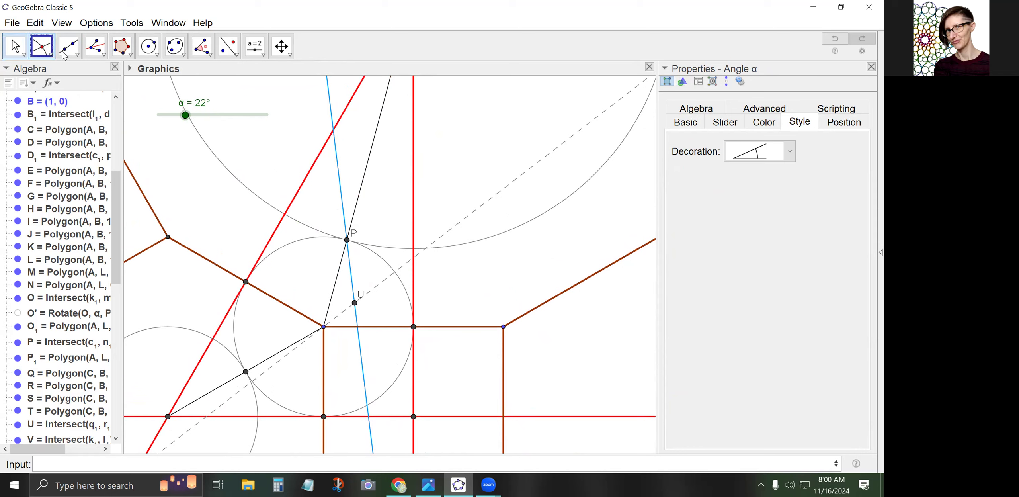
{"action": "left_click", "coordinate": [332, 133]}
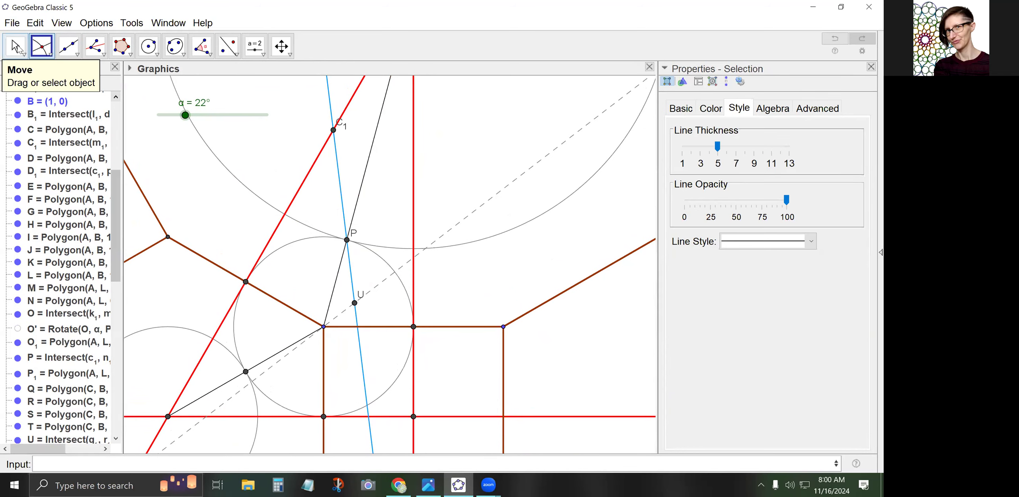
{"action": "key", "text": "Escape"}
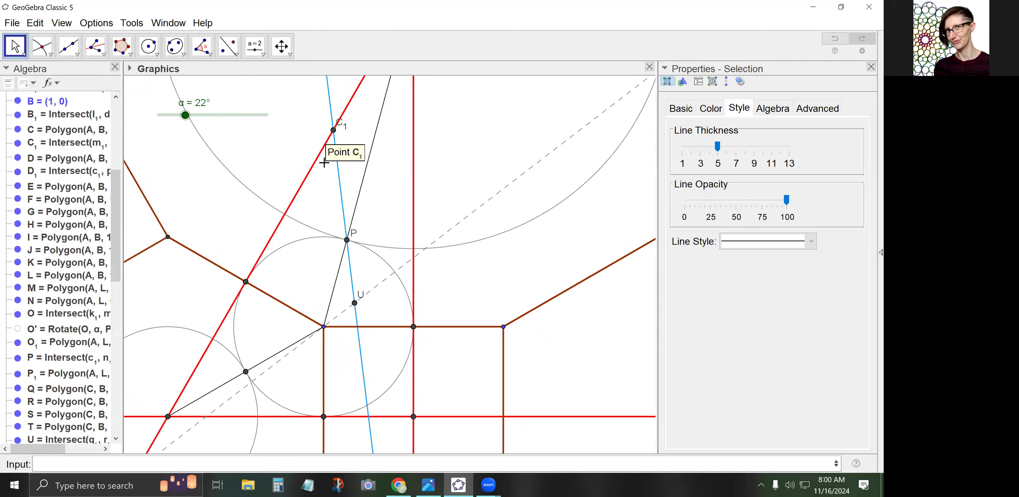
Untick Show Label for points C1, U and P
{"action": "right_click", "coordinate": [333, 130]}
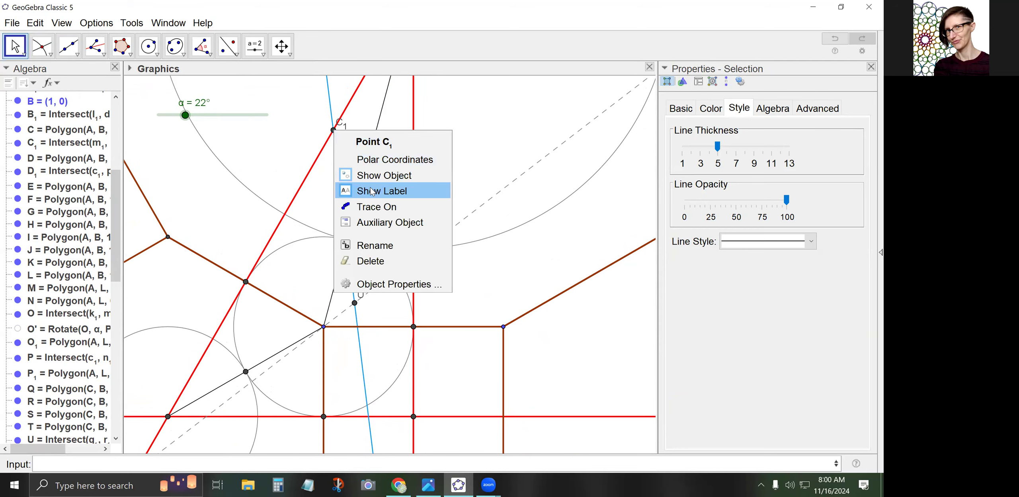
{"action": "left_click", "coordinate": [356, 186]}
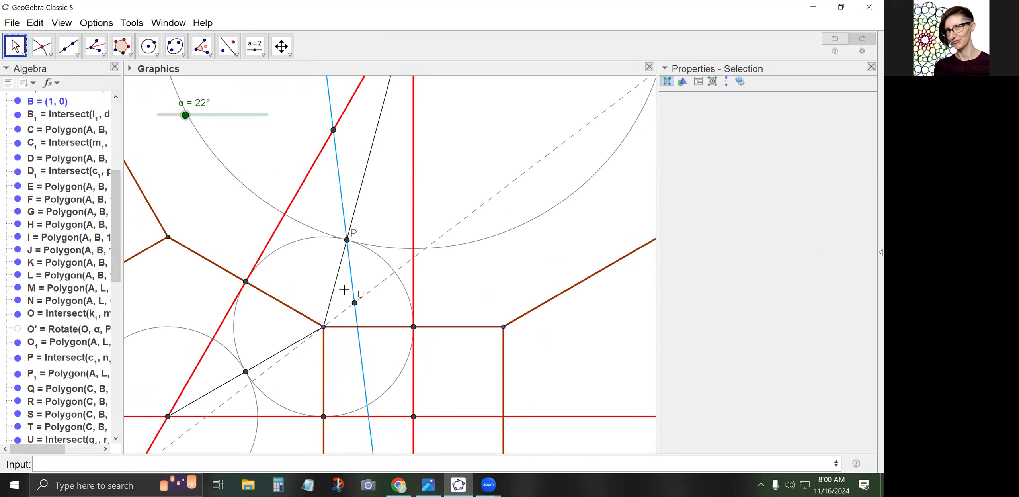
{"action": "right_click", "coordinate": [355, 304]}
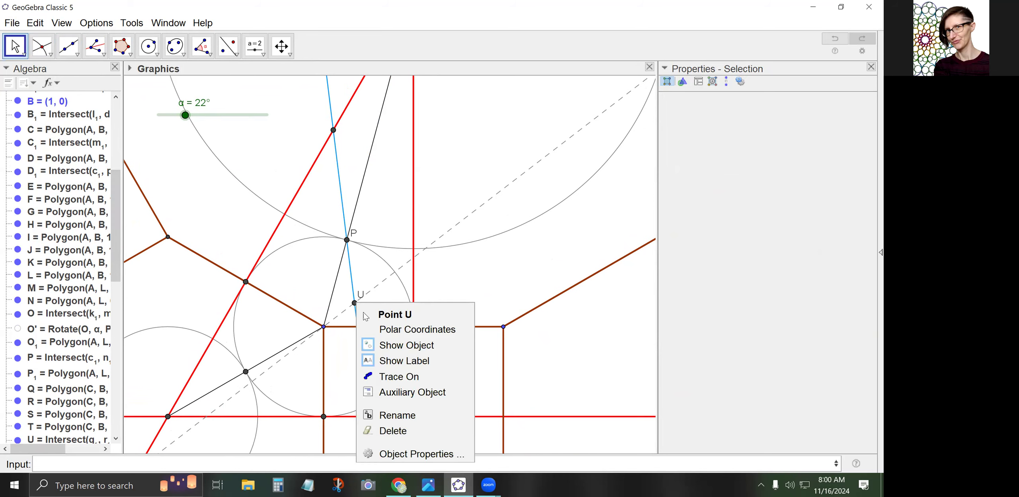
{"action": "left_click", "coordinate": [387, 356]}
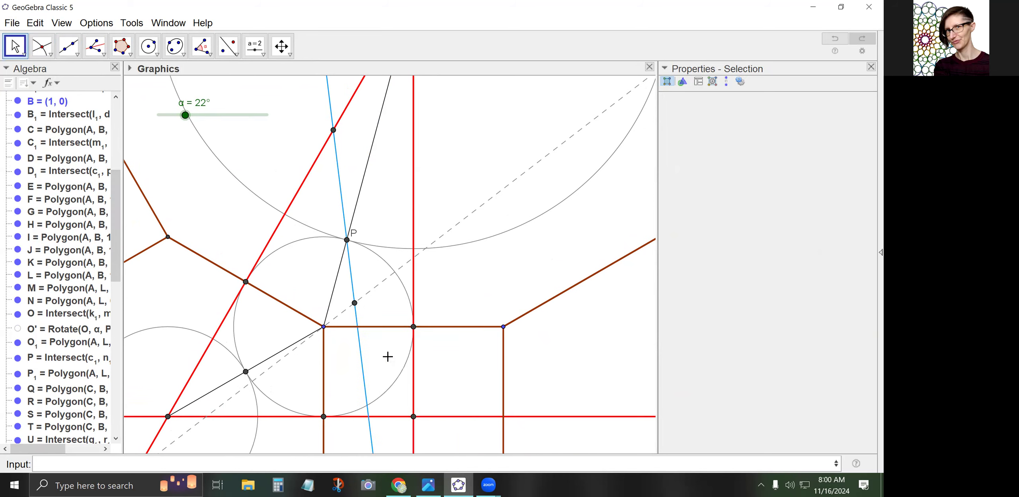
{"action": "right_click", "coordinate": [347, 240]}
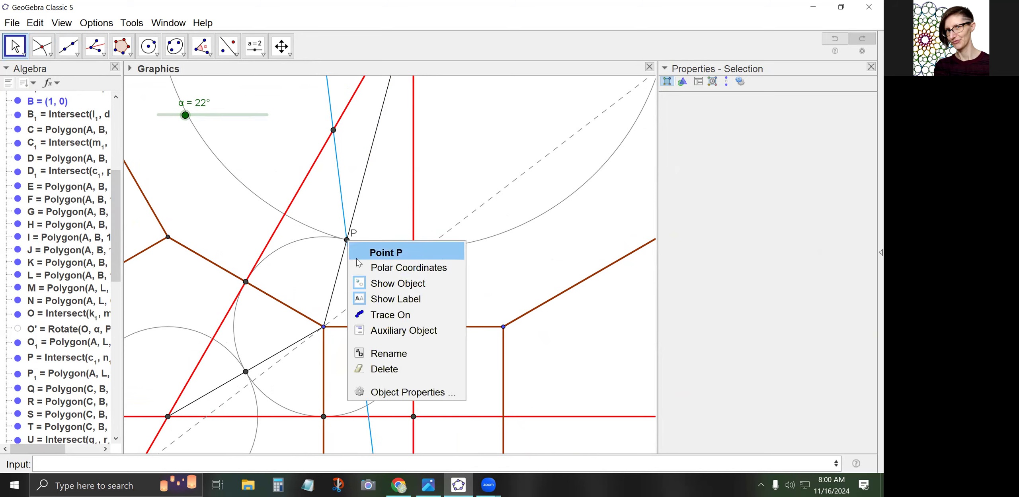
{"action": "left_click", "coordinate": [384, 302]}
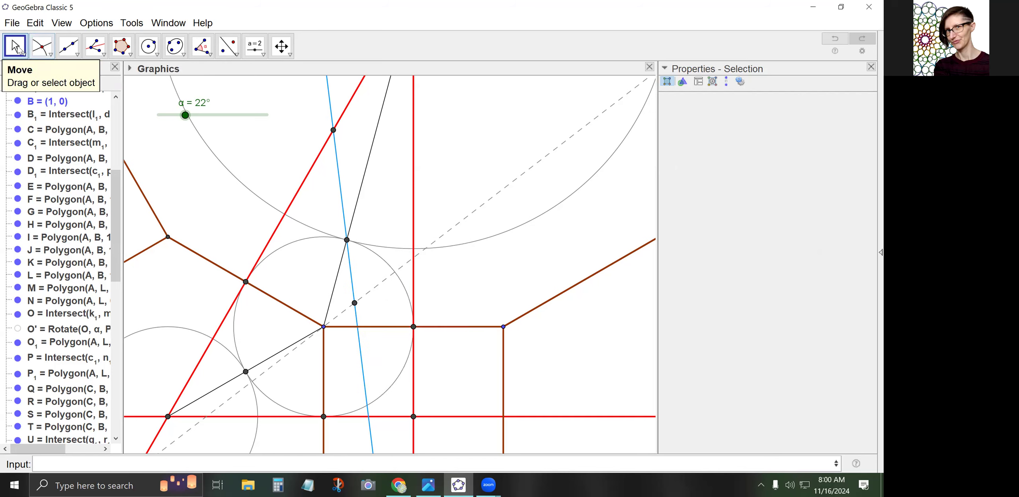
{"action": "left_click", "coordinate": [241, 148]}
Recentre the construction in the view and drag α to 29°
{"action": "scroll", "coordinate": [258, 161], "scroll_direction": "down", "scroll_amount": 1}
{"action": "left_click_drag", "start_coordinate": [276, 135], "coordinate": [269, 254]}
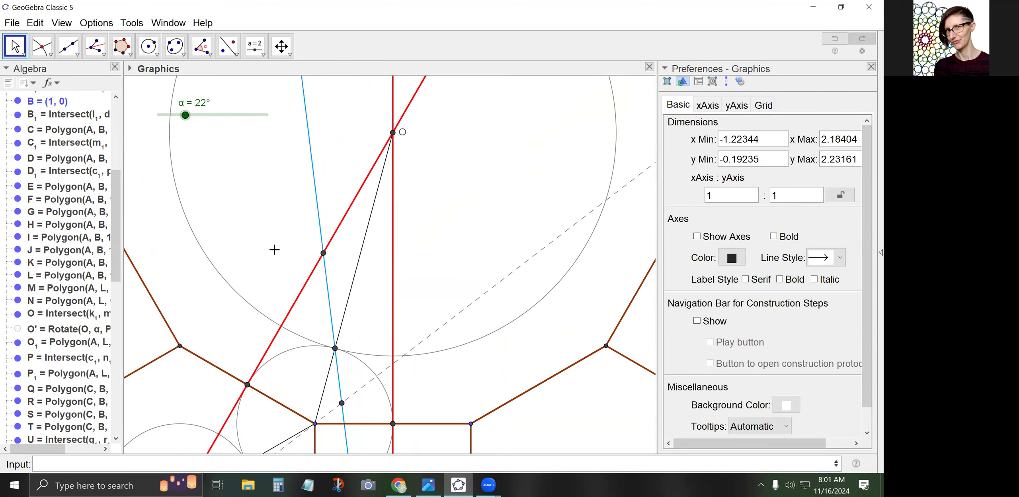
{"action": "left_click_drag", "start_coordinate": [247, 252], "coordinate": [259, 180]}
{"action": "left_click_drag", "start_coordinate": [255, 216], "coordinate": [289, 201]}
{"action": "mouse_move", "coordinate": [185, 116]}
{"action": "left_mouse_down"}
{"action": "mouse_move", "coordinate": [209, 116]}
{"action": "mouse_move", "coordinate": [142, 115]}
{"action": "mouse_move", "coordinate": [302, 100]}
{"action": "mouse_move", "coordinate": [182, 103]}
{"action": "mouse_move", "coordinate": [193, 115]}
{"action": "mouse_move", "coordinate": [166, 115]}
{"action": "mouse_move", "coordinate": [229, 114]}
{"action": "mouse_move", "coordinate": [181, 114]}
{"action": "mouse_move", "coordinate": [196, 115]}
{"action": "mouse_move", "coordinate": [193, 104]}
{"action": "left_mouse_up"}
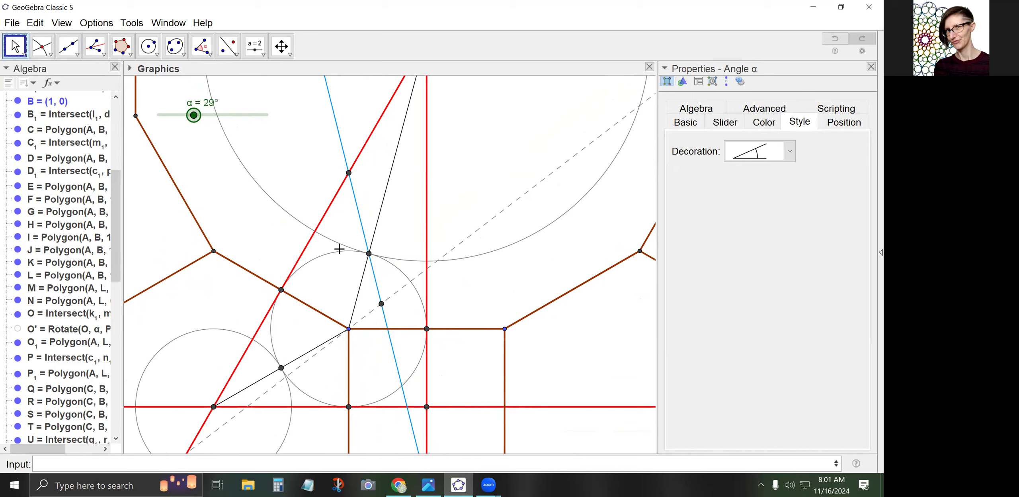
Reflect dashed line r₁ and blue line q₁ across the black line
{"action": "left_click", "coordinate": [230, 48]}
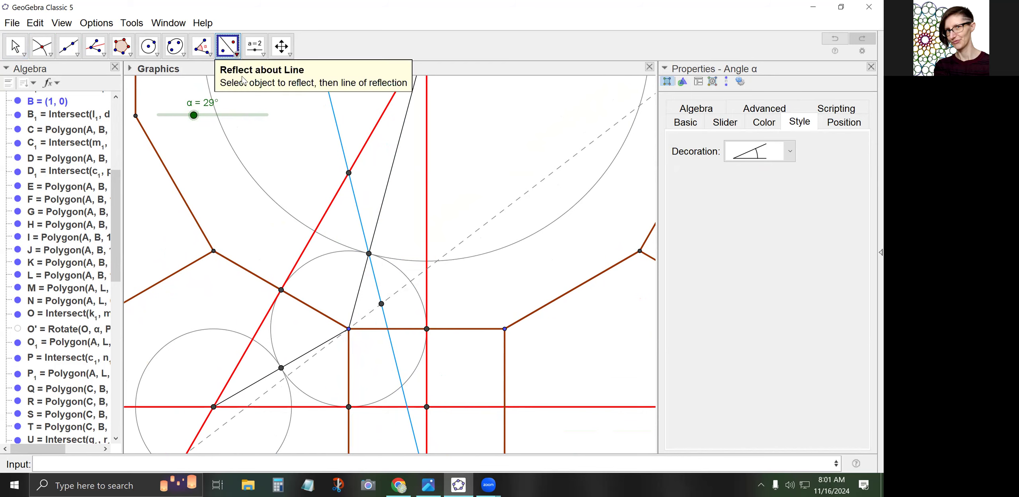
{"action": "left_click", "coordinate": [395, 292]}
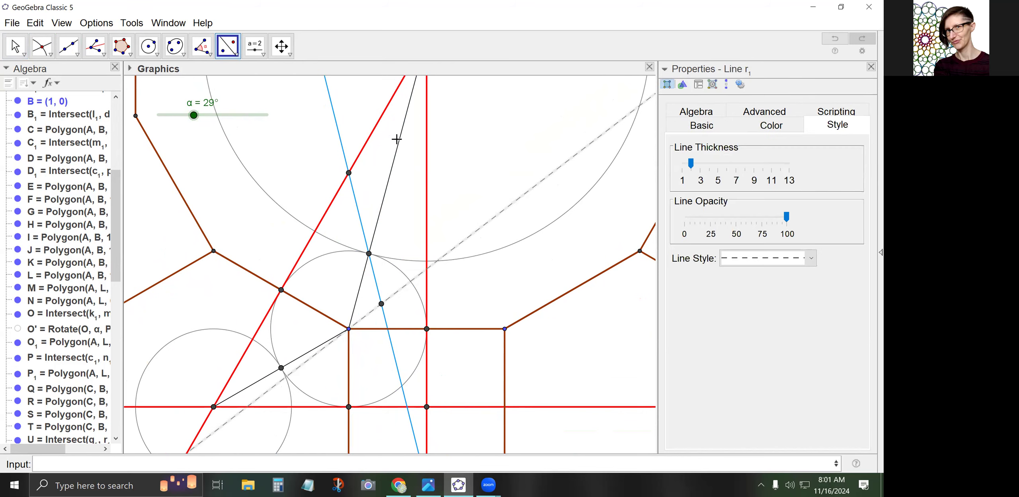
{"action": "left_click", "coordinate": [362, 278]}
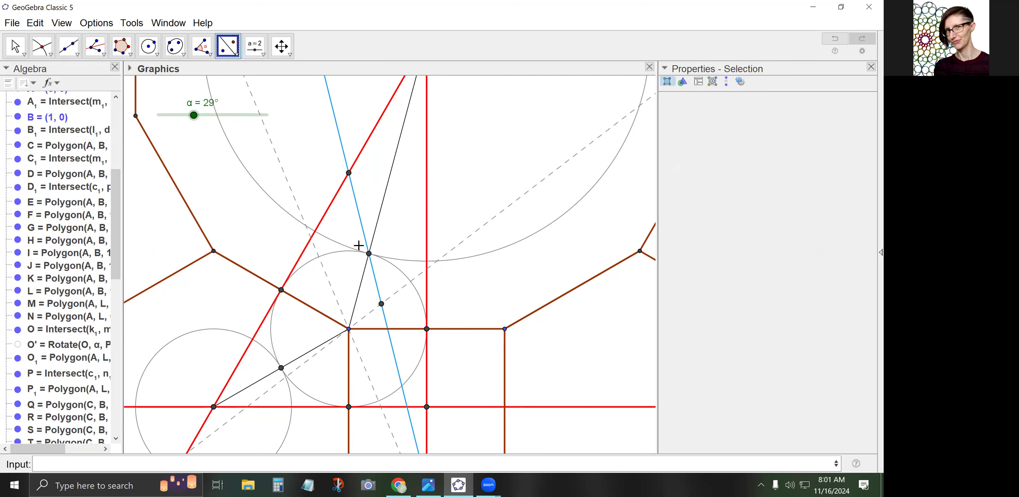
{"action": "left_click", "coordinate": [361, 225]}
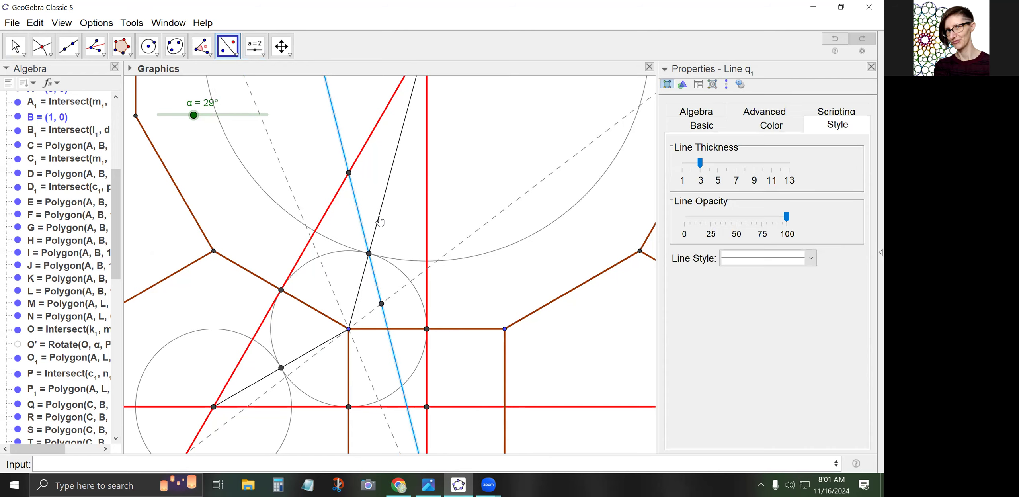
{"action": "left_click", "coordinate": [379, 219]}
Mark intersection point E₁ where the two blue lines cross
{"action": "left_click", "coordinate": [42, 46]}
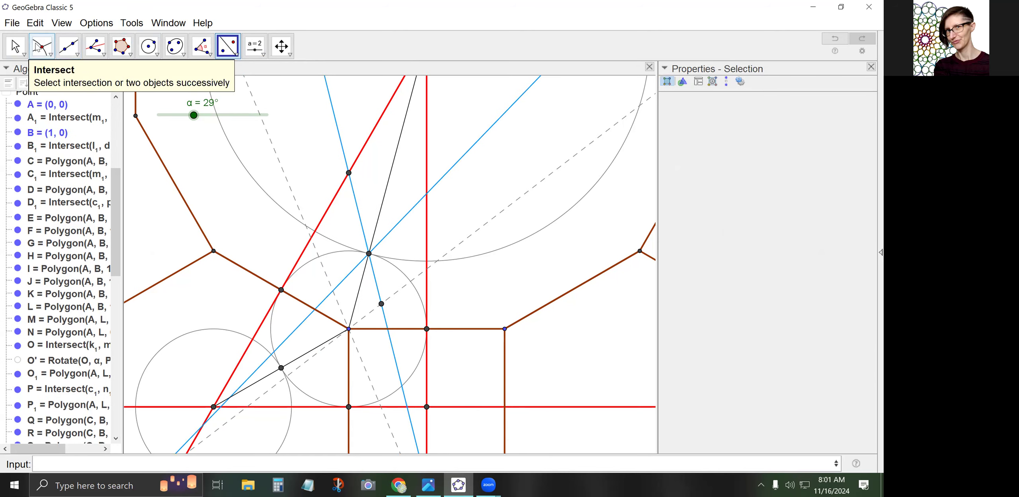
{"action": "left_click", "coordinate": [333, 293]}
{"action": "key", "text": "Escape"}
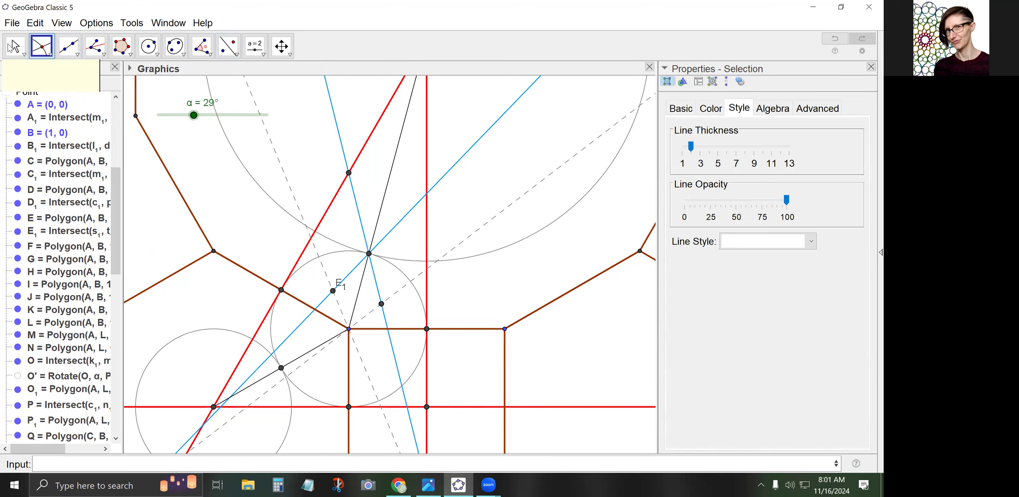
{"action": "left_click", "coordinate": [96, 23]}
Set labeling to No New Objects and hide point E₁'s label
{"action": "mouse_move", "coordinate": [128, 66]}
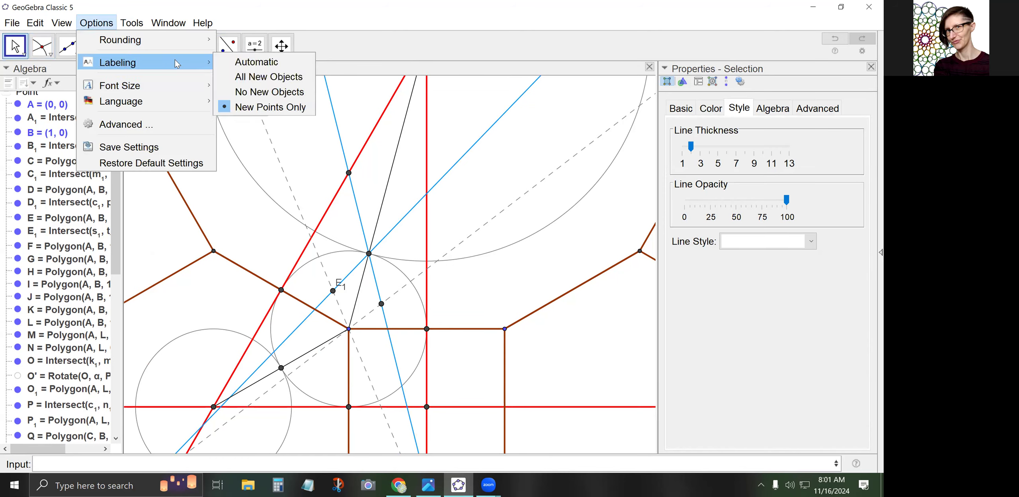
{"action": "left_click", "coordinate": [257, 93]}
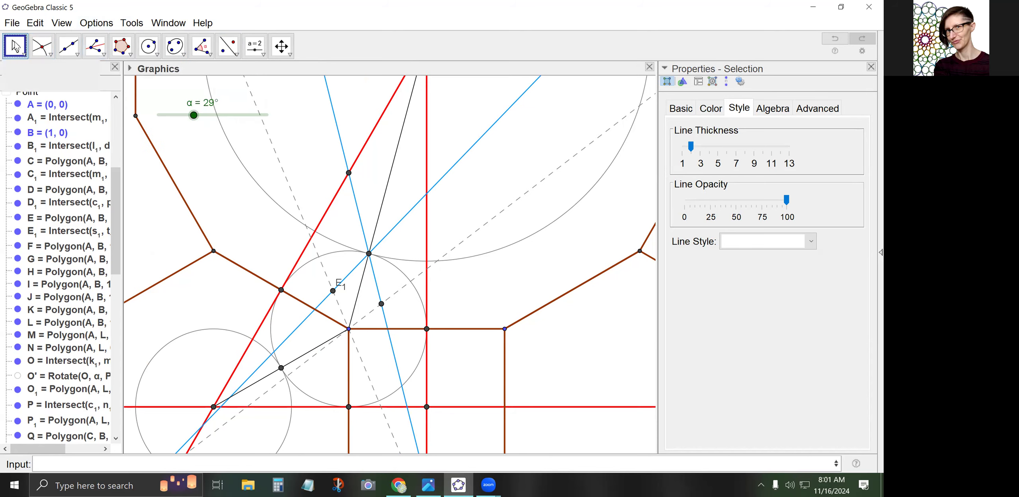
{"action": "right_click", "coordinate": [334, 292]}
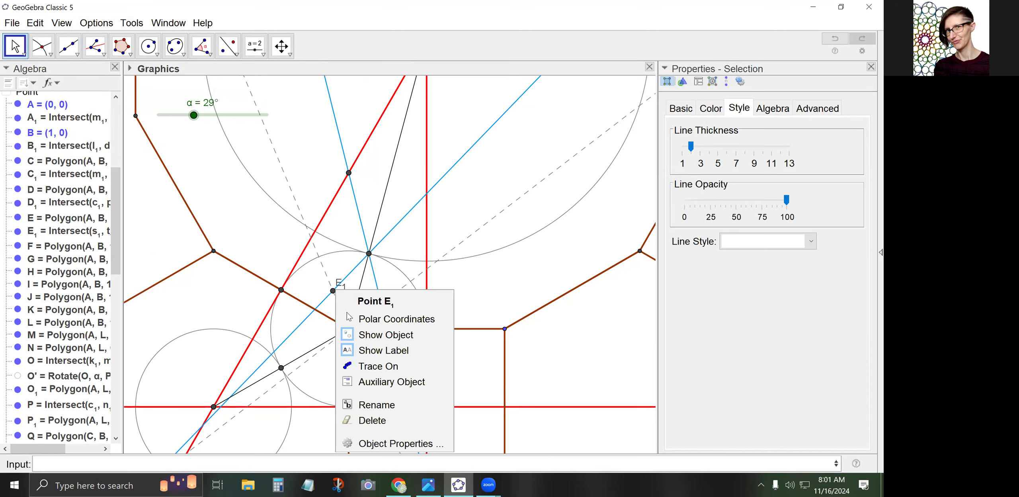
{"action": "left_click", "coordinate": [364, 348]}
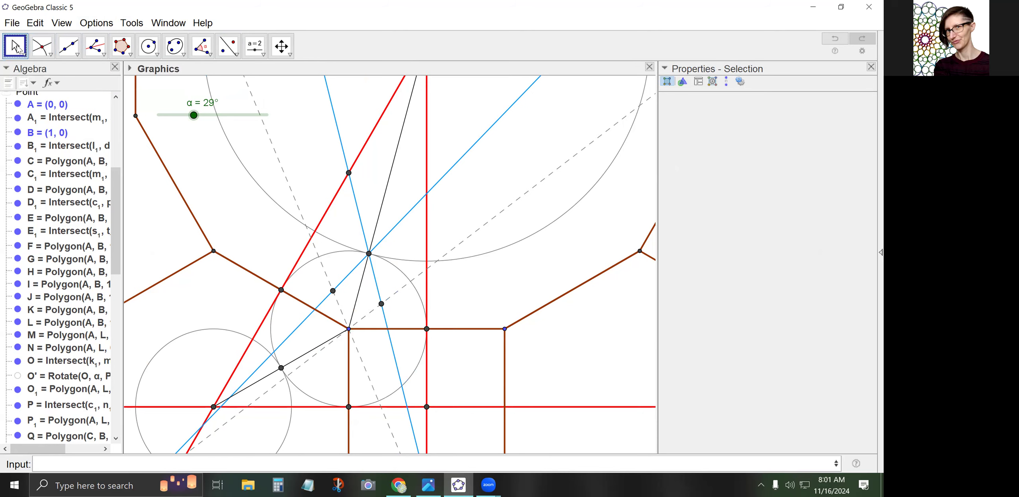
Hide dashed lines r₁ and s₁ and set angle α to 29.5°
{"action": "left_click", "coordinate": [281, 241]}
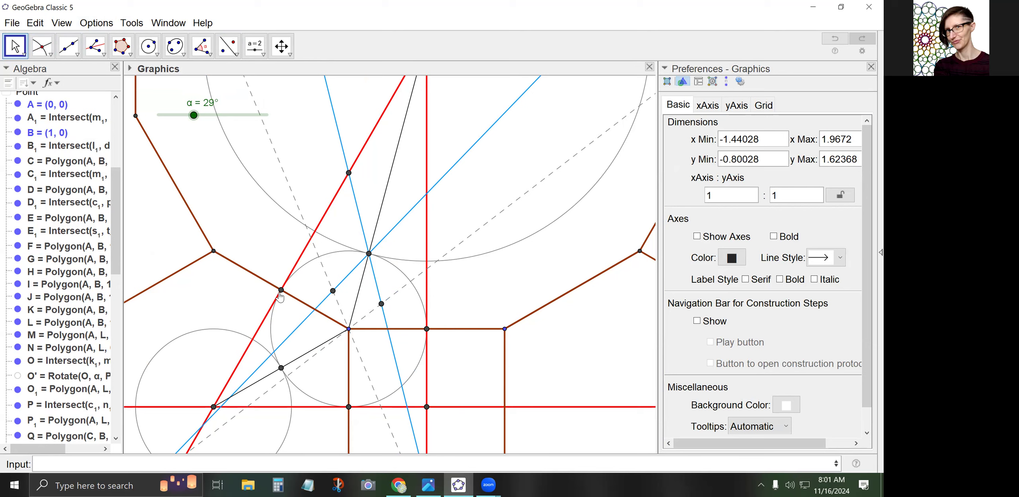
{"action": "mouse_move", "coordinate": [194, 115]}
{"action": "left_mouse_down"}
{"action": "mouse_move", "coordinate": [248, 115]}
{"action": "mouse_move", "coordinate": [183, 115]}
{"action": "left_mouse_up"}
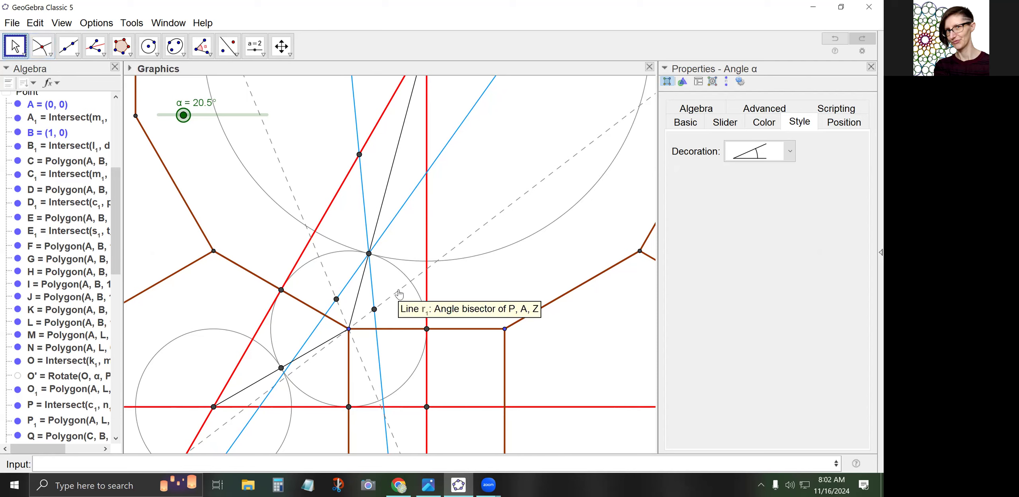
{"action": "left_click", "coordinate": [398, 289]}
{"action": "right_click", "coordinate": [397, 289]}
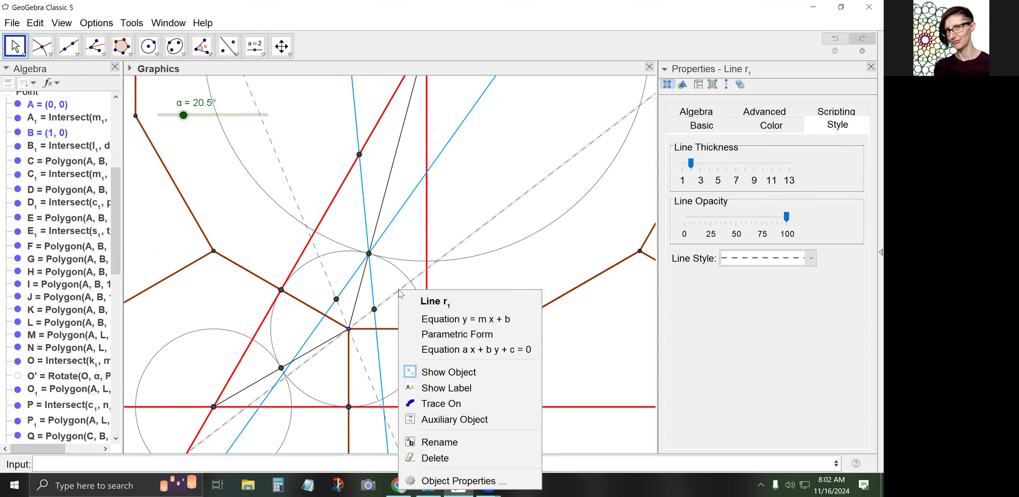
{"action": "left_click", "coordinate": [434, 370]}
{"action": "right_click", "coordinate": [354, 344]}
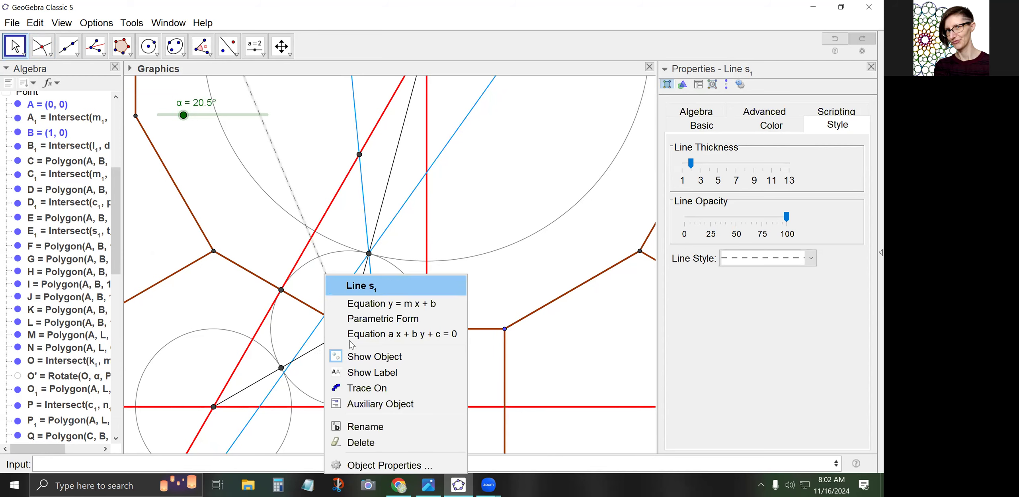
{"action": "left_click", "coordinate": [353, 358]}
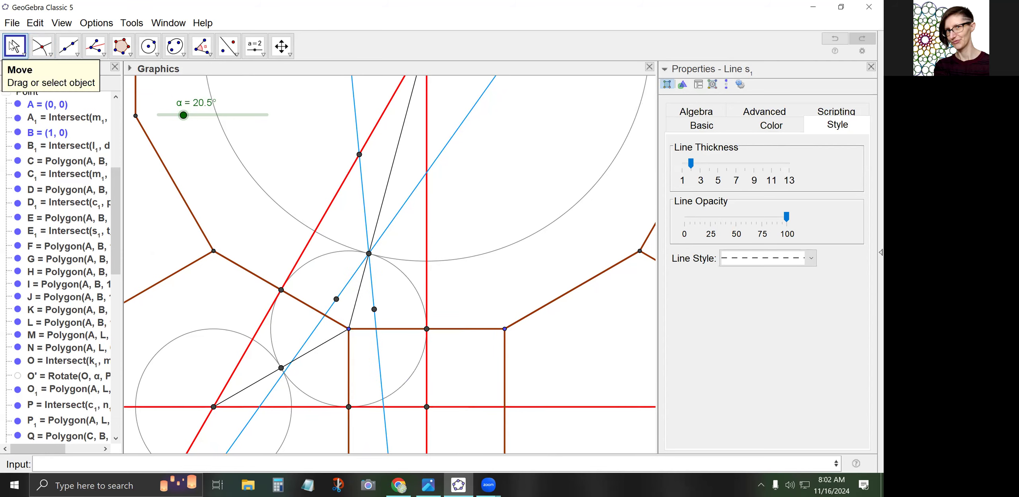
{"action": "mouse_move", "coordinate": [184, 115]}
{"action": "left_mouse_down"}
{"action": "mouse_move", "coordinate": [252, 115]}
{"action": "mouse_move", "coordinate": [193, 116]}
{"action": "left_mouse_up"}
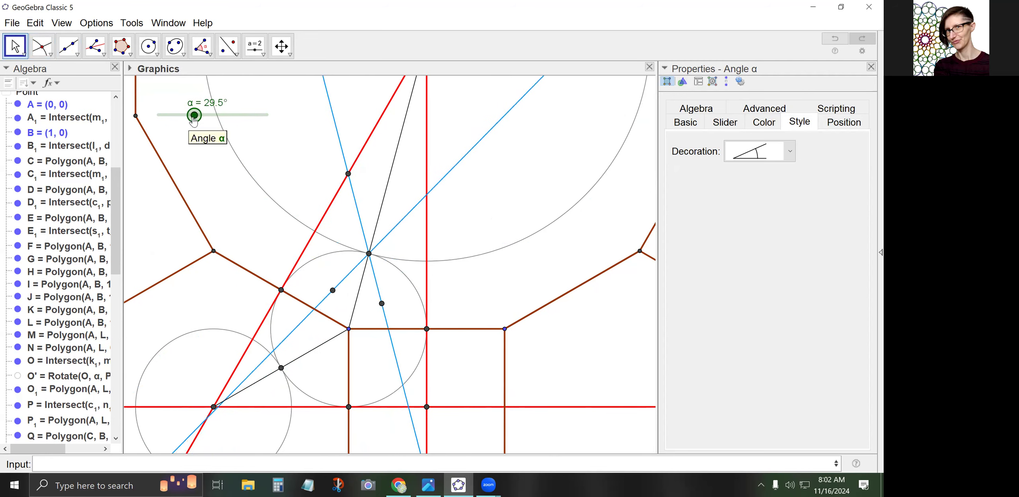
{"action": "left_click", "coordinate": [35, 23]}
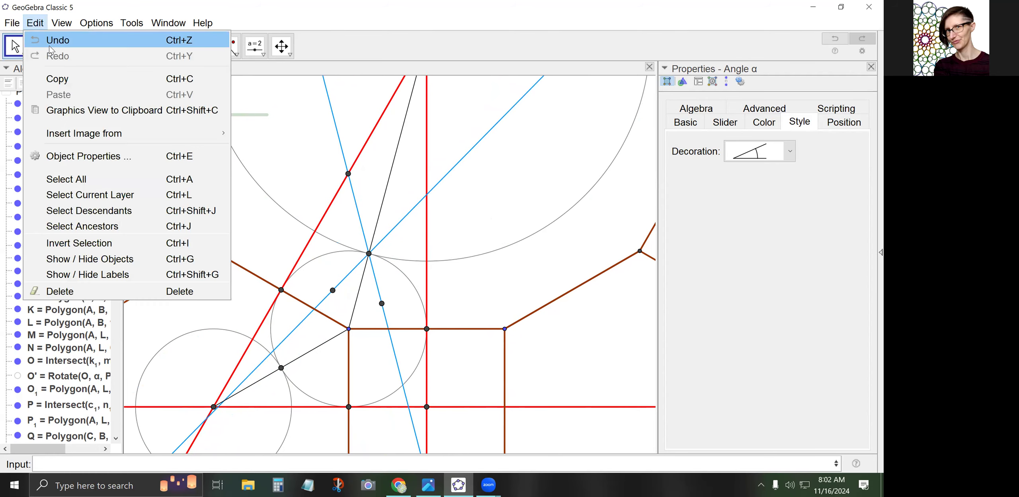
Show dashed lines r₁ and s₁ again from the Algebra view
{"action": "left_click", "coordinate": [103, 2]}
{"action": "scroll", "coordinate": [33, 289], "scroll_direction": "down", "scroll_amount": 6}
{"action": "scroll", "coordinate": [34, 293], "scroll_direction": "down", "scroll_amount": 5}
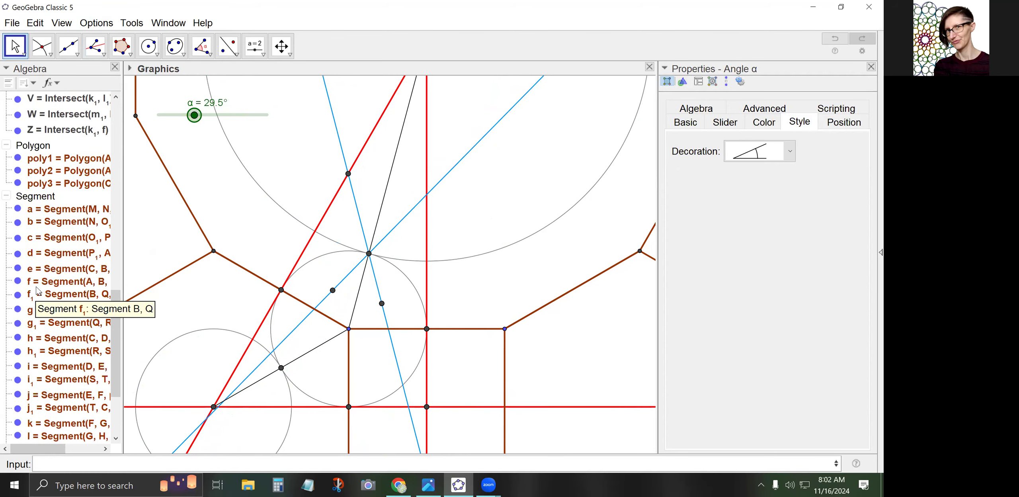
{"action": "scroll", "coordinate": [35, 288], "scroll_direction": "up", "scroll_amount": 10}
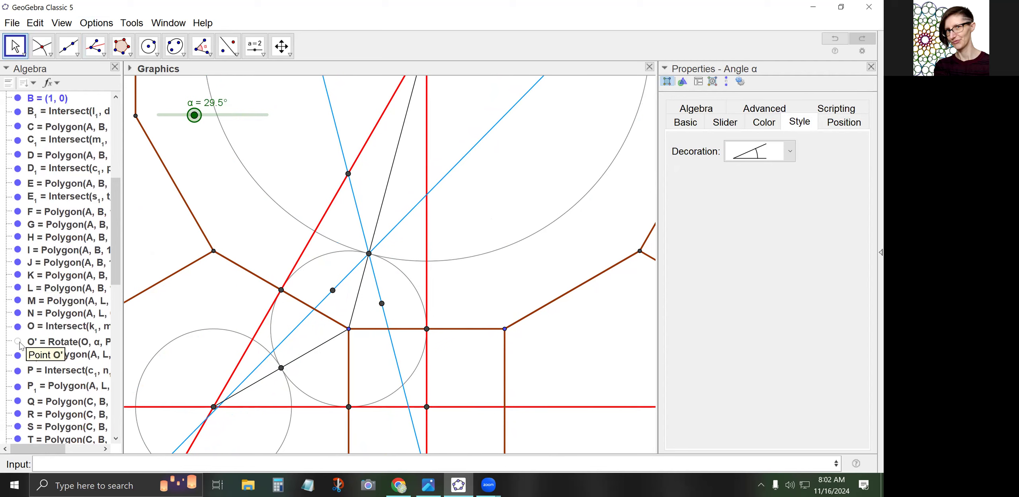
{"action": "scroll", "coordinate": [38, 285], "scroll_direction": "up", "scroll_amount": 6}
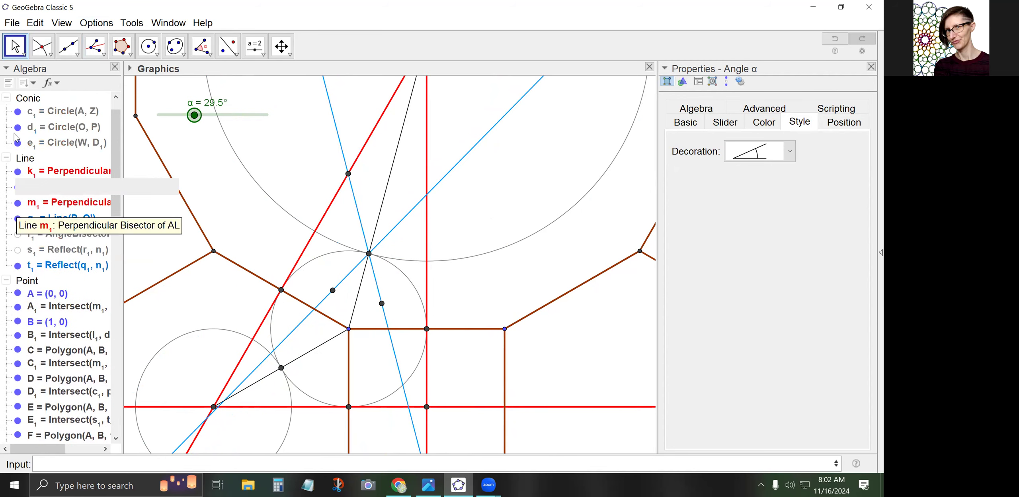
{"action": "left_click", "coordinate": [19, 238]}
{"action": "left_click", "coordinate": [18, 237]}
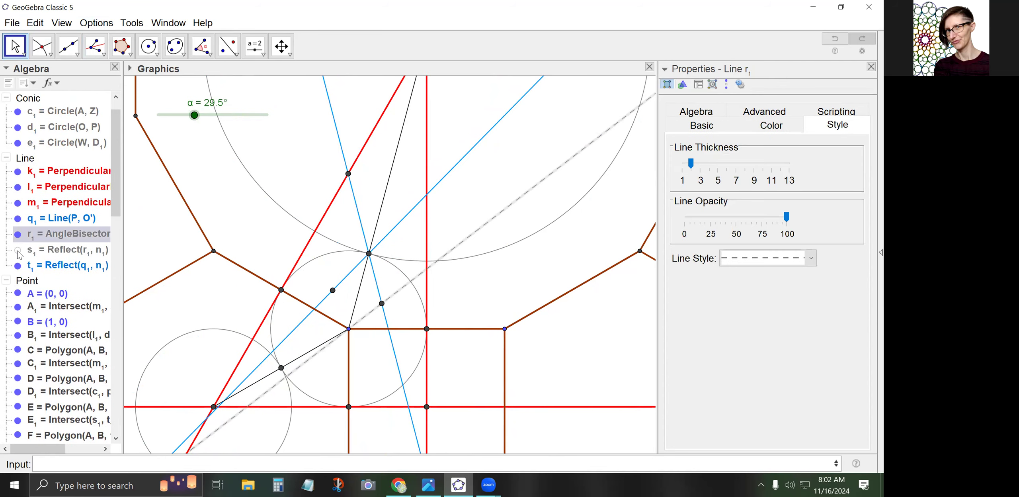
{"action": "left_click", "coordinate": [18, 251]}
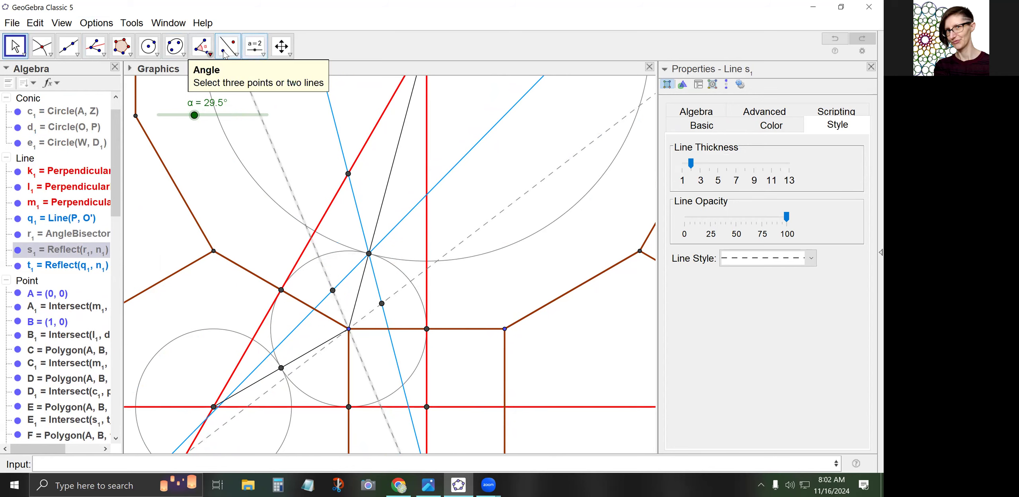
Reflect t₁ across s₁ to create line a₁, then hide s₁
{"action": "left_click", "coordinate": [227, 46]}
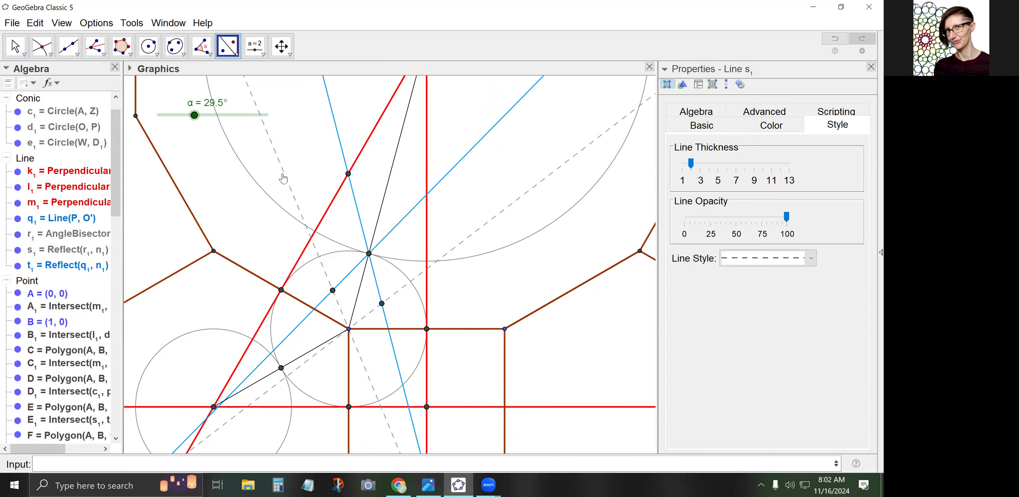
{"action": "left_click", "coordinate": [348, 275]}
{"action": "left_click", "coordinate": [324, 267]}
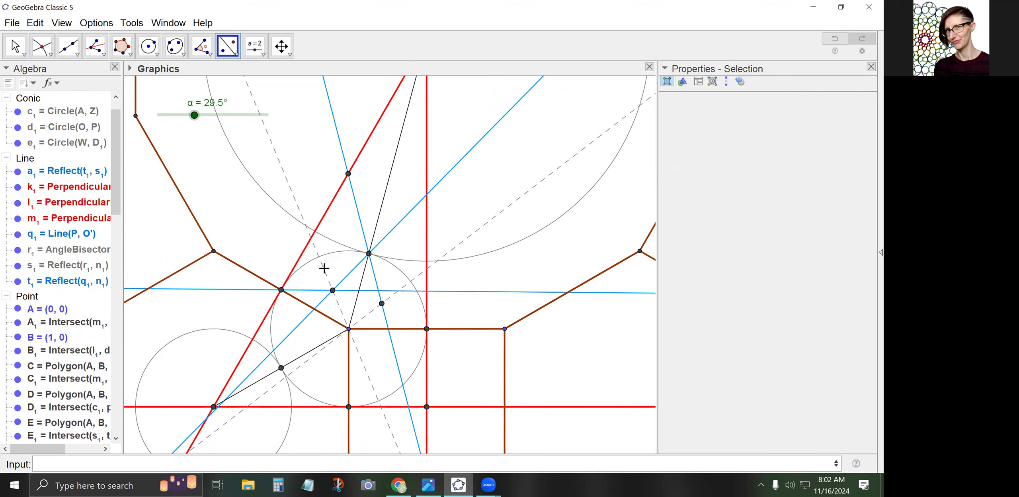
{"action": "key", "text": "Escape"}
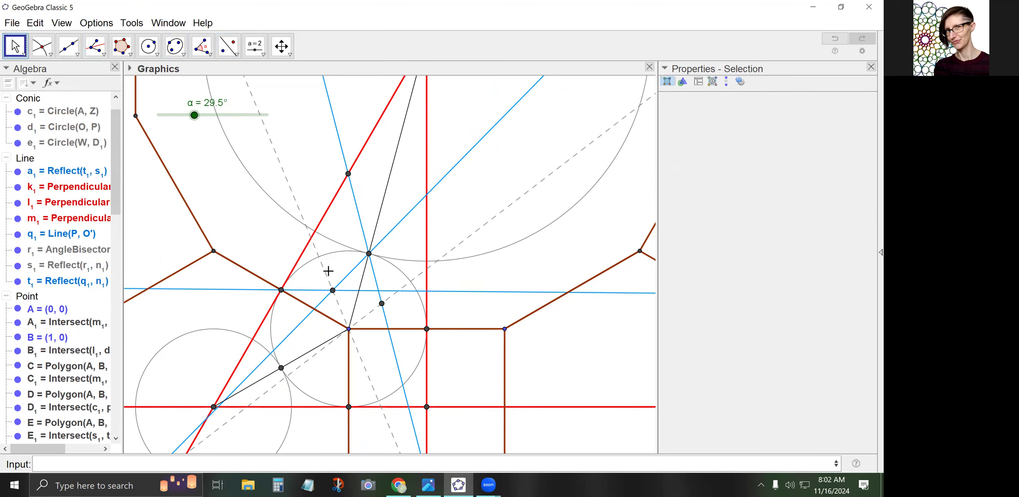
{"action": "left_click", "coordinate": [328, 271]}
{"action": "right_click", "coordinate": [327, 270]}
{"action": "left_click", "coordinate": [371, 353]}
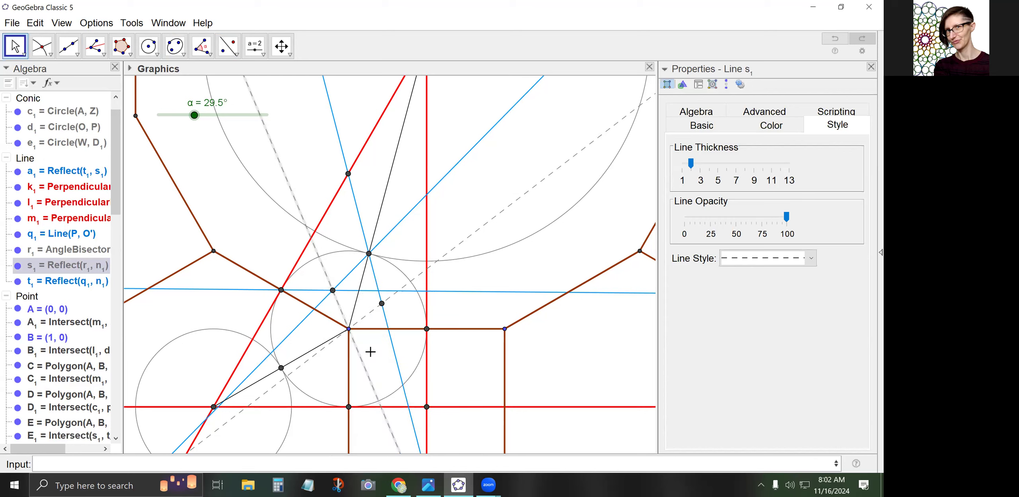
Reflect q₁ across r₁ to create line b₁
{"action": "left_click", "coordinate": [228, 46]}
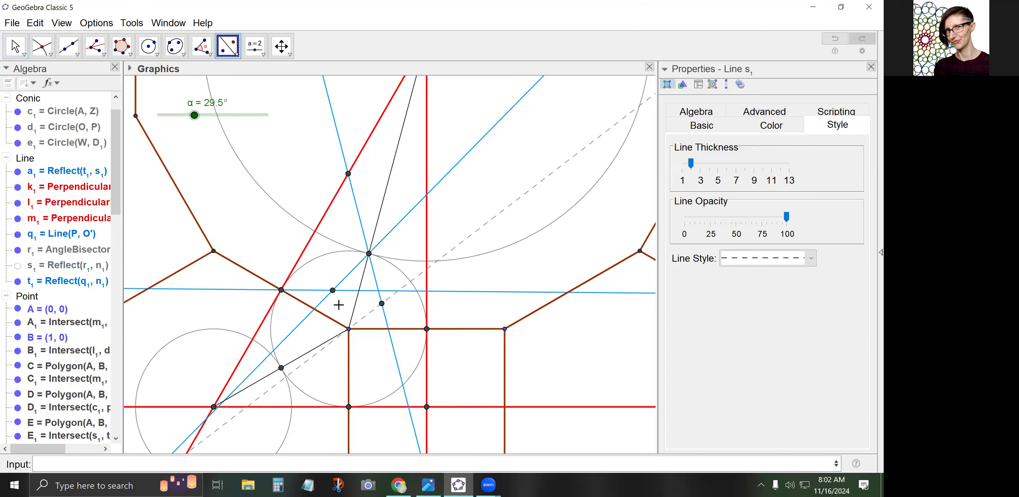
{"action": "left_click", "coordinate": [374, 277]}
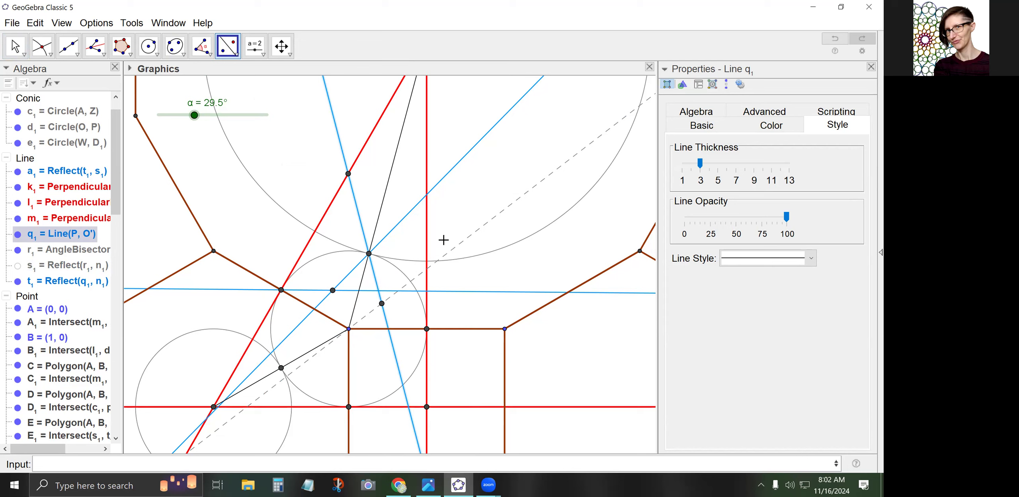
{"action": "left_click", "coordinate": [466, 238]}
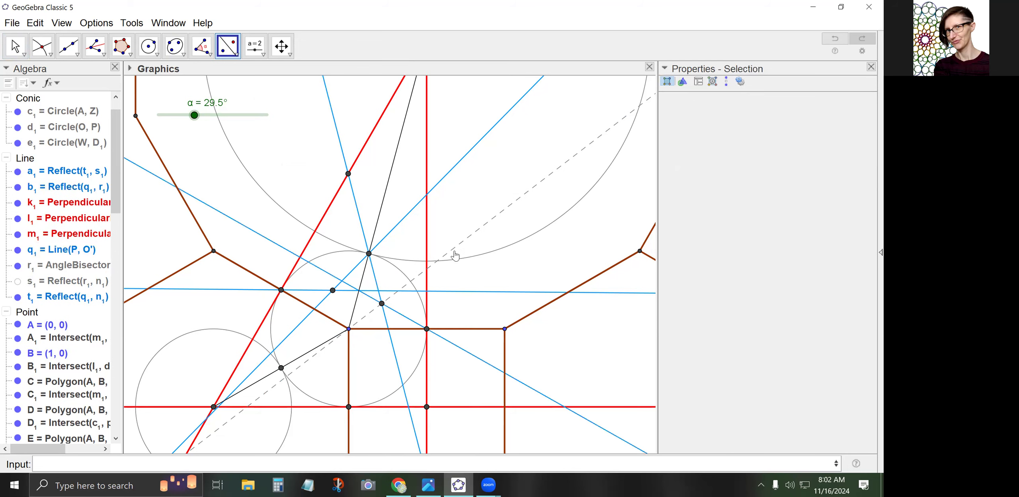
Hide the dashed bisector line r₁ again
{"action": "left_click", "coordinate": [16, 46]}
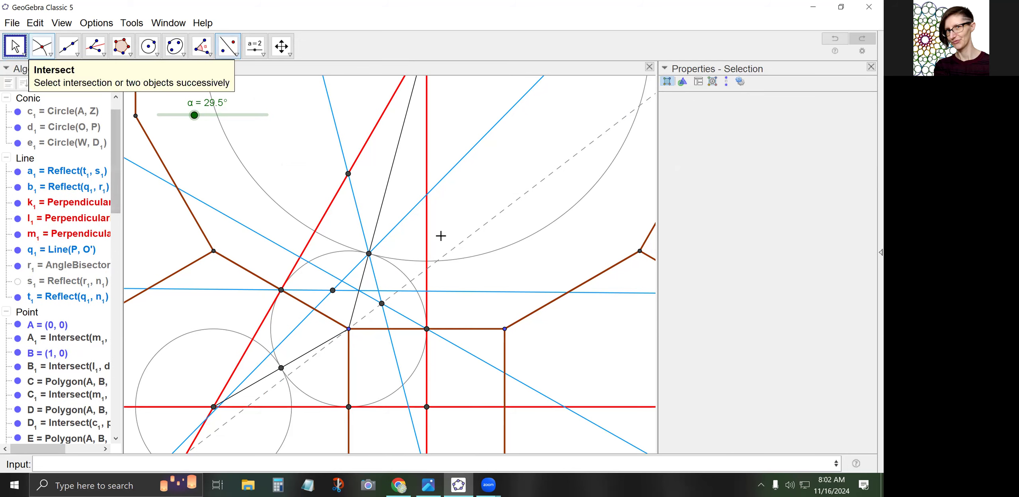
{"action": "left_click", "coordinate": [458, 244]}
{"action": "right_click", "coordinate": [458, 245]}
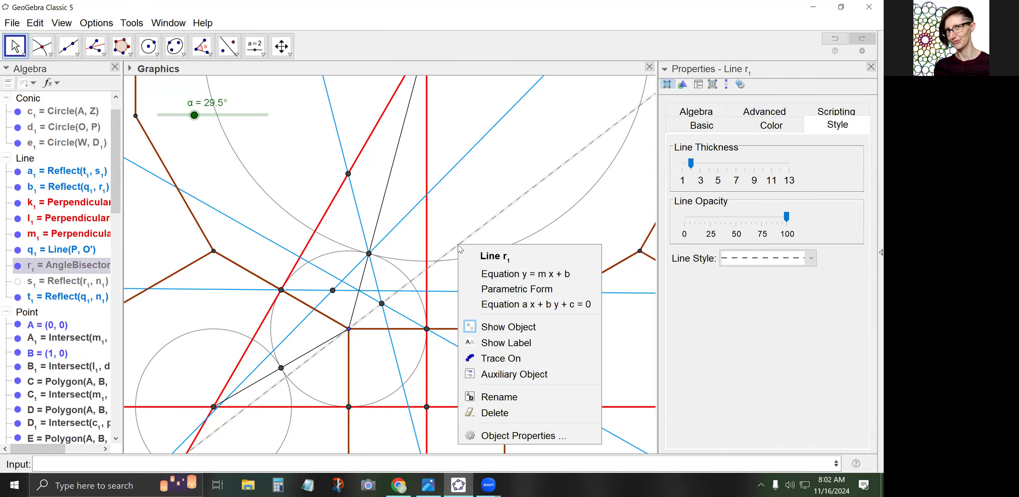
{"action": "left_click", "coordinate": [490, 327]}
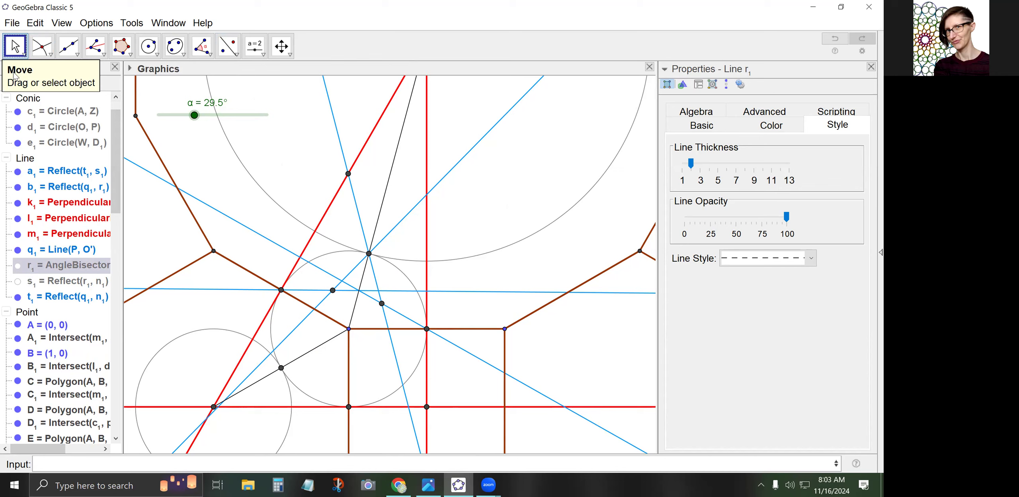
Set angle α to 23.5° and pan the view to reveal the upper construction
{"action": "left_click", "coordinate": [198, 116]}
{"action": "mouse_move", "coordinate": [199, 118]}
{"action": "left_mouse_down"}
{"action": "mouse_move", "coordinate": [216, 119]}
{"action": "mouse_move", "coordinate": [165, 128]}
{"action": "mouse_move", "coordinate": [187, 128]}
{"action": "left_mouse_up"}
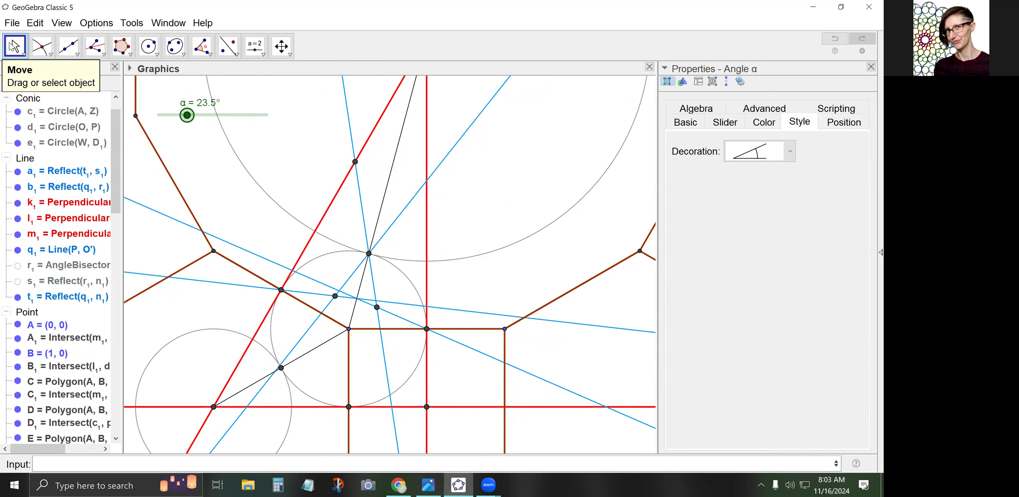
{"action": "left_click_drag", "start_coordinate": [316, 155], "coordinate": [303, 236]}
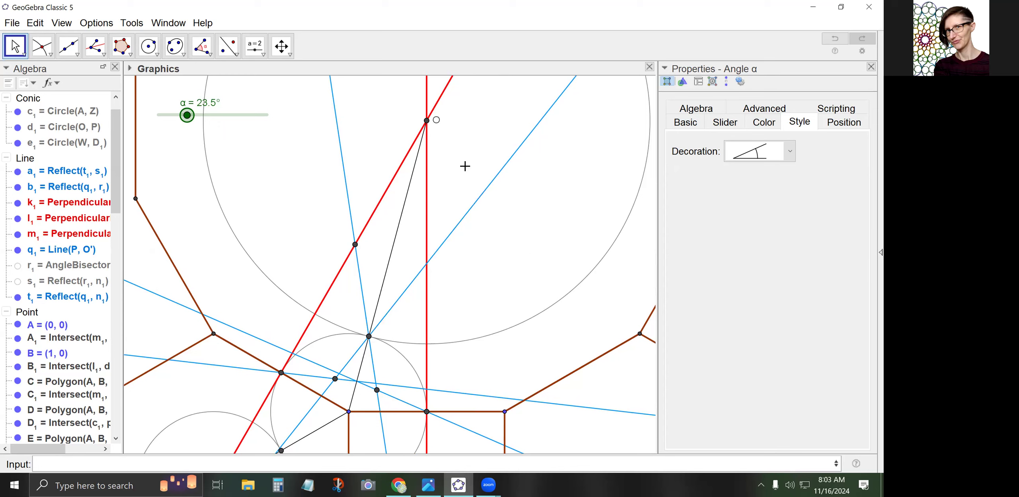
{"action": "left_click", "coordinate": [228, 46]}
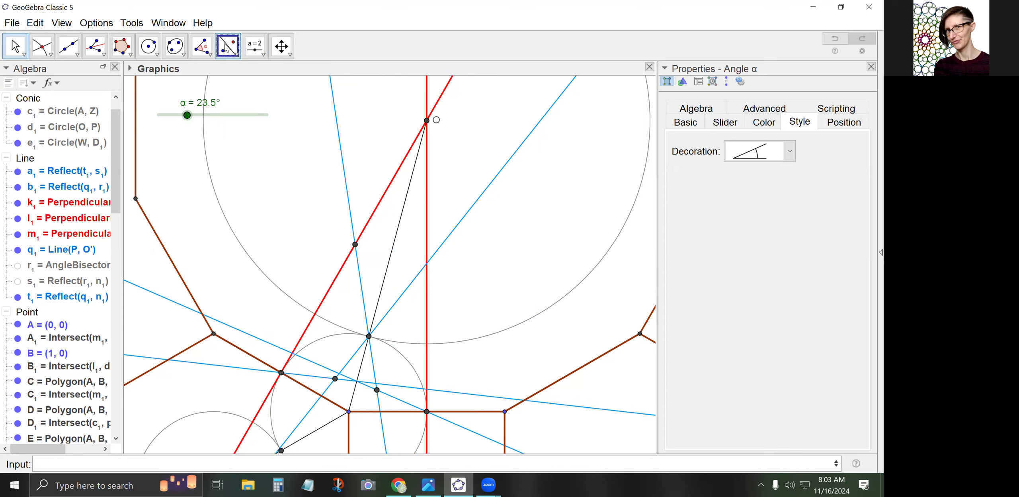
{"action": "left_click", "coordinate": [350, 217]}
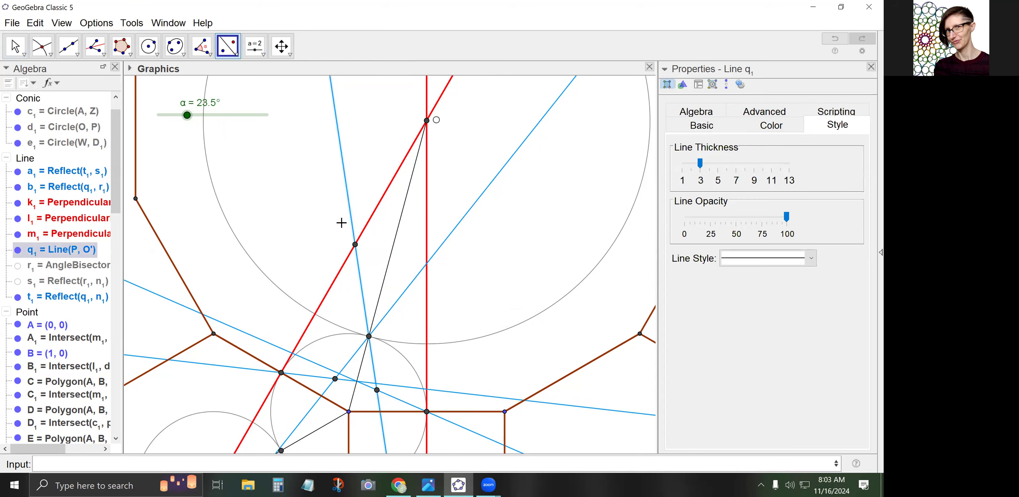
Reflect q₁ across m₁ and mark intersection points F₁ and G₁
{"action": "left_click", "coordinate": [375, 211]}
{"action": "left_click", "coordinate": [42, 46]}
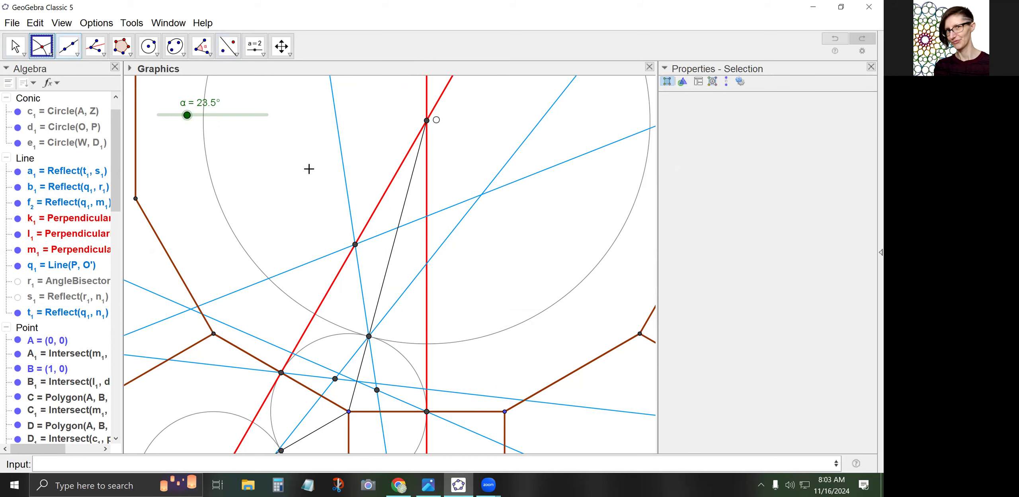
{"action": "left_click", "coordinate": [397, 230]}
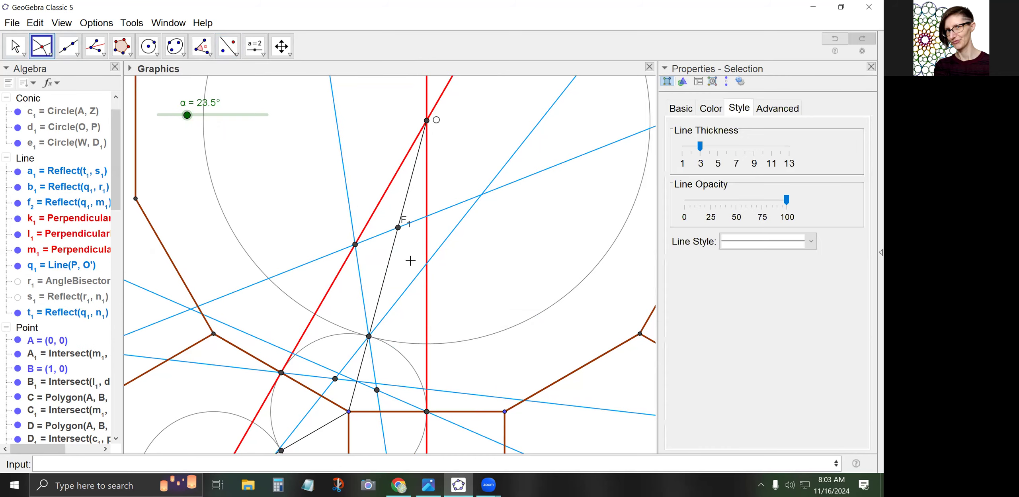
{"action": "left_click", "coordinate": [427, 265]}
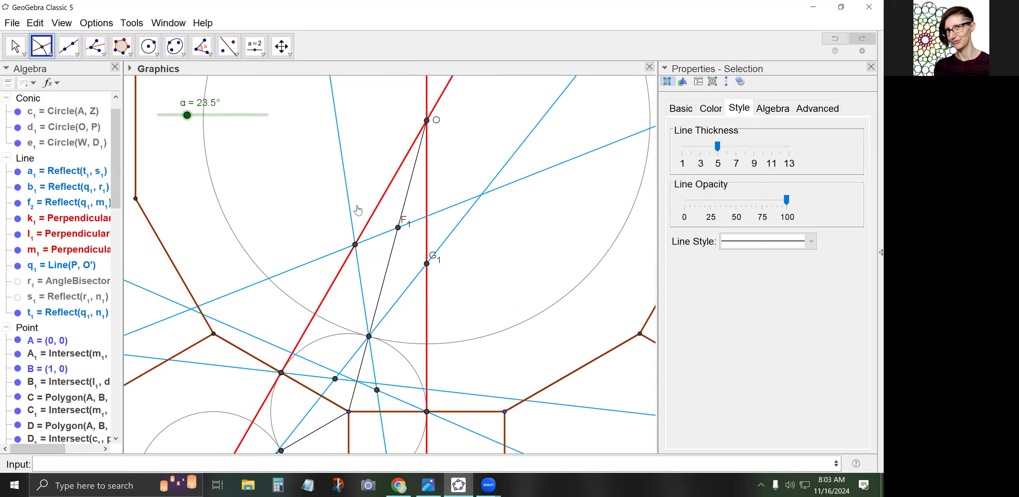
Hide the labels of points F₁ and G₁
{"action": "left_click", "coordinate": [96, 23]}
{"action": "mouse_move", "coordinate": [114, 71]}
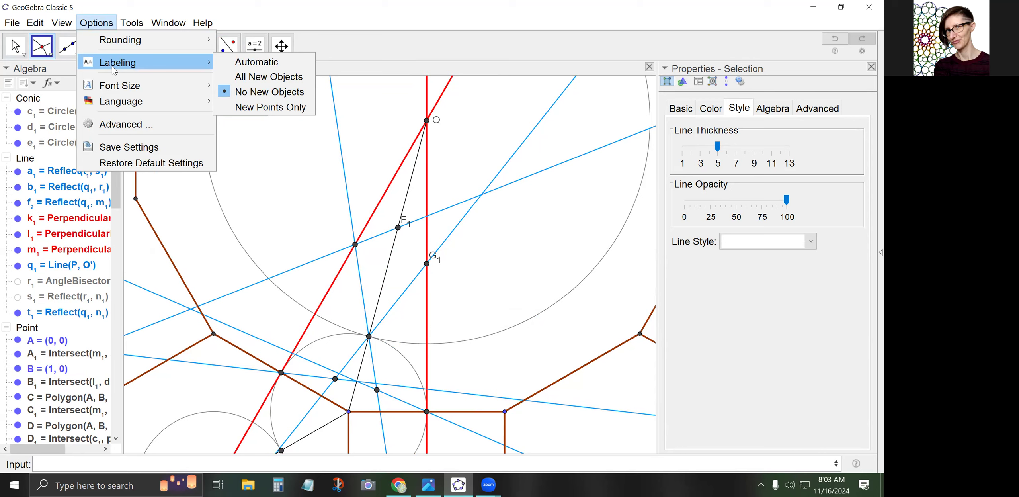
{"action": "left_click", "coordinate": [15, 48]}
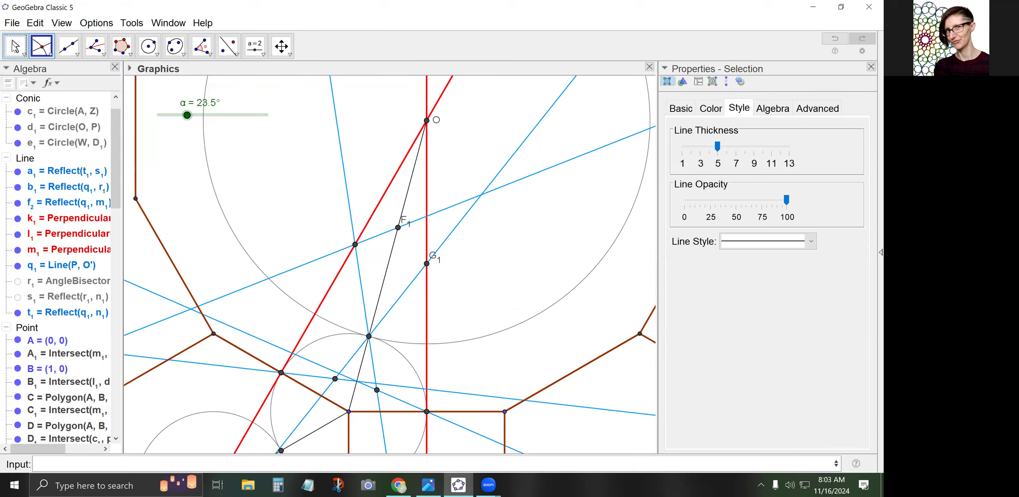
{"action": "right_click", "coordinate": [398, 228]}
{"action": "left_click", "coordinate": [445, 288]}
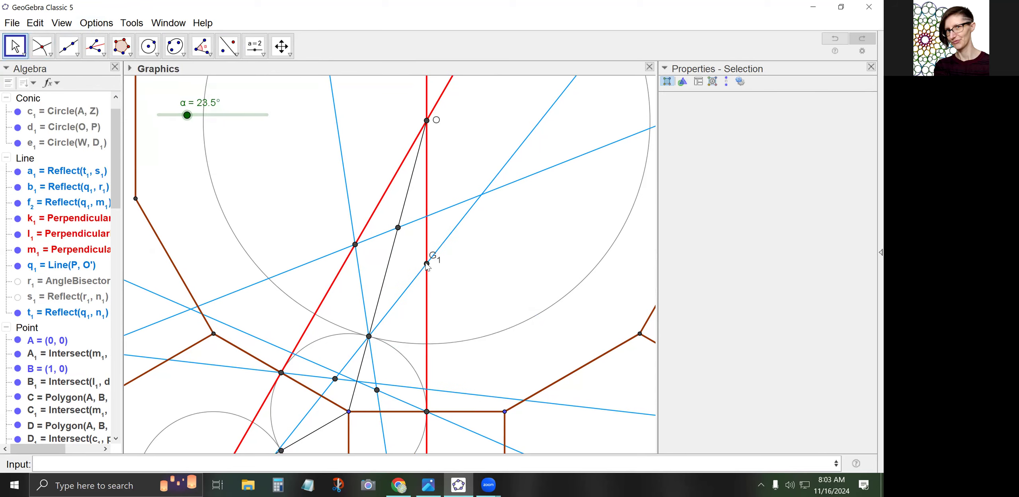
{"action": "right_click", "coordinate": [426, 263]}
{"action": "left_click", "coordinate": [456, 323]}
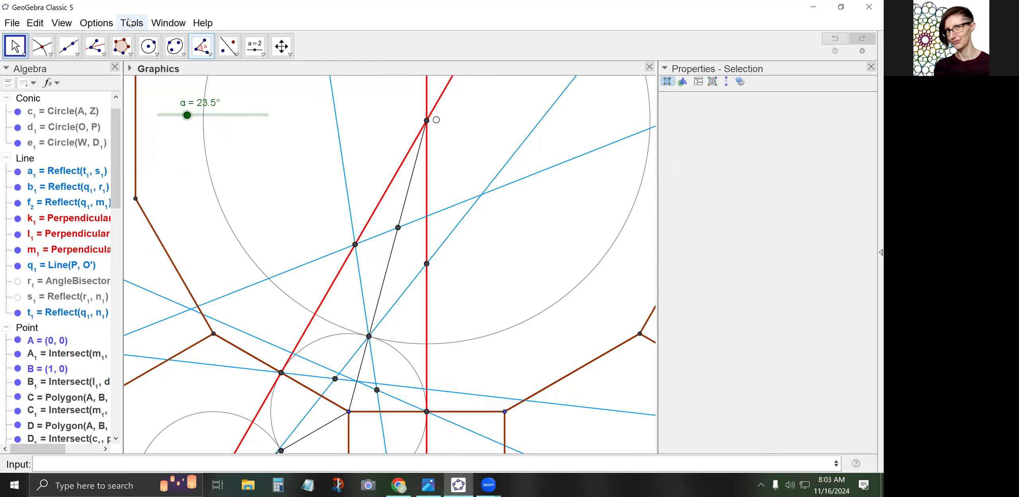
Set labeling to No New Objects and save it as a permanent setting
{"action": "left_click", "coordinate": [96, 23]}
{"action": "mouse_move", "coordinate": [131, 62]}
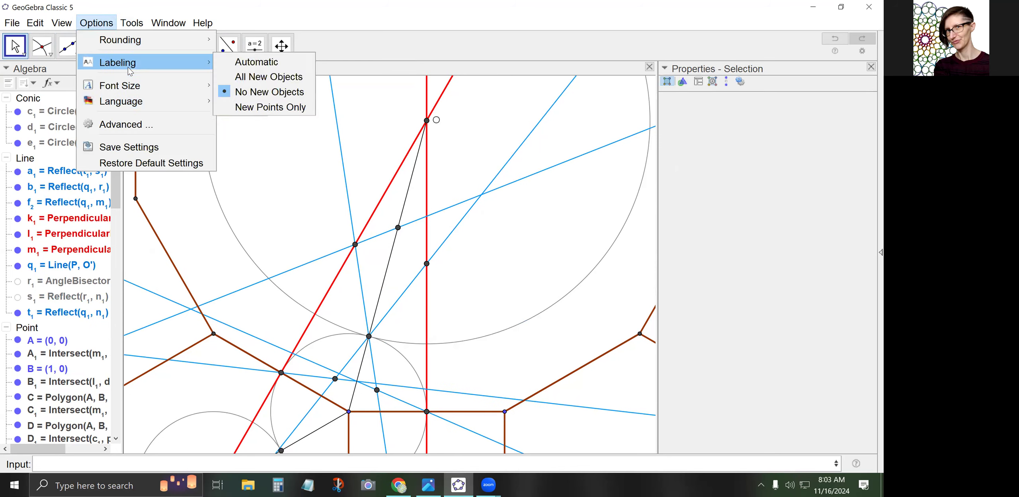
{"action": "left_click", "coordinate": [263, 96]}
{"action": "left_click", "coordinate": [96, 23]}
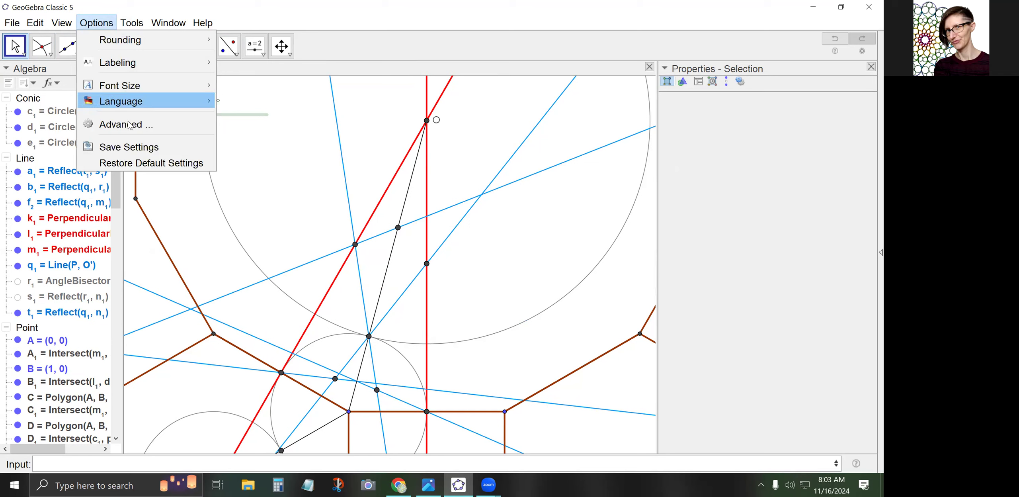
{"action": "left_click", "coordinate": [132, 147]}
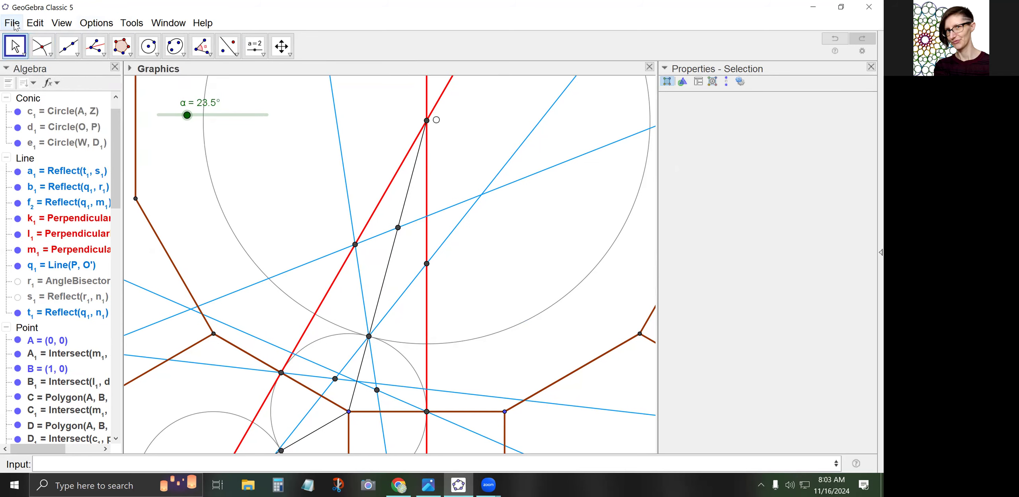
Save As 2024-11-16_12-6-4.ggb in the Geogebra constructions folder
{"action": "left_click", "coordinate": [14, 24]}
{"action": "left_click", "coordinate": [55, 141]}
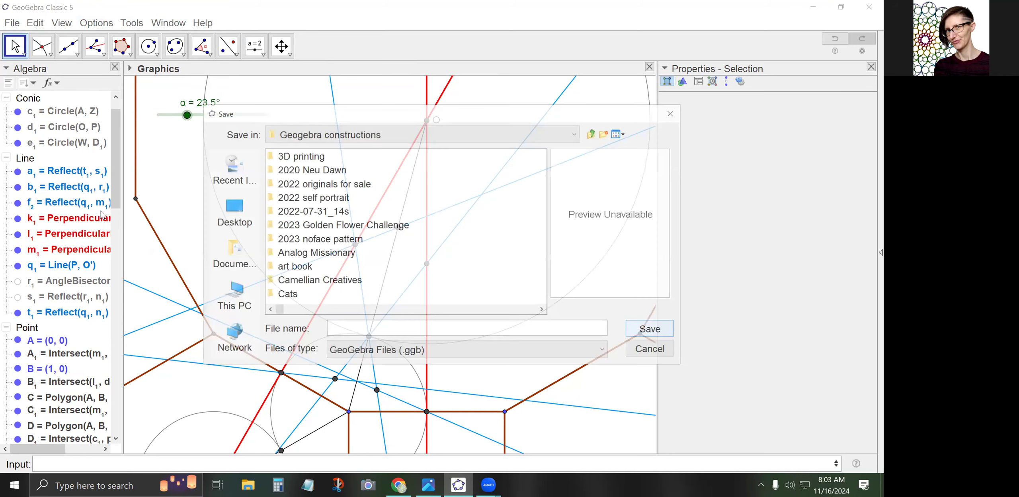
{"action": "type", "text": "2024-1"}
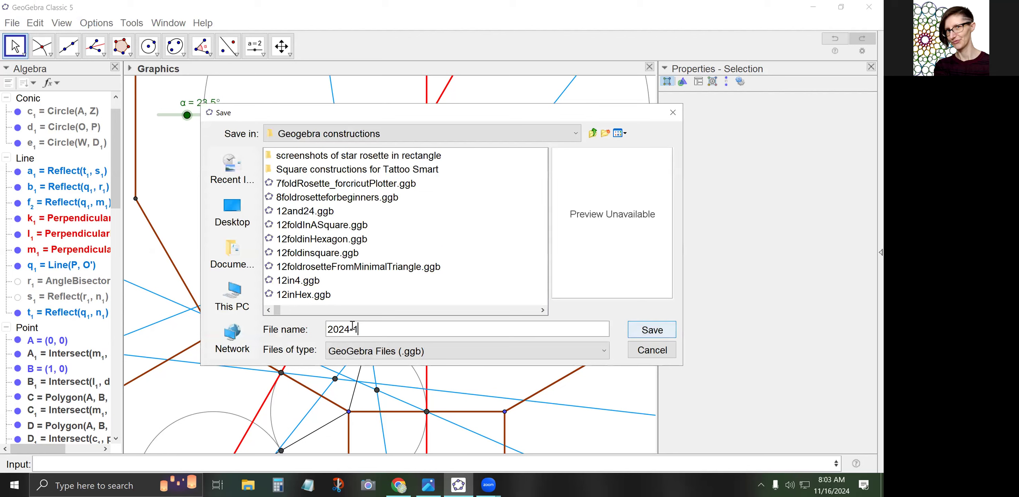
{"action": "type", "text": "1-16_12-6-4"}
{"action": "left_click", "coordinate": [648, 329]}
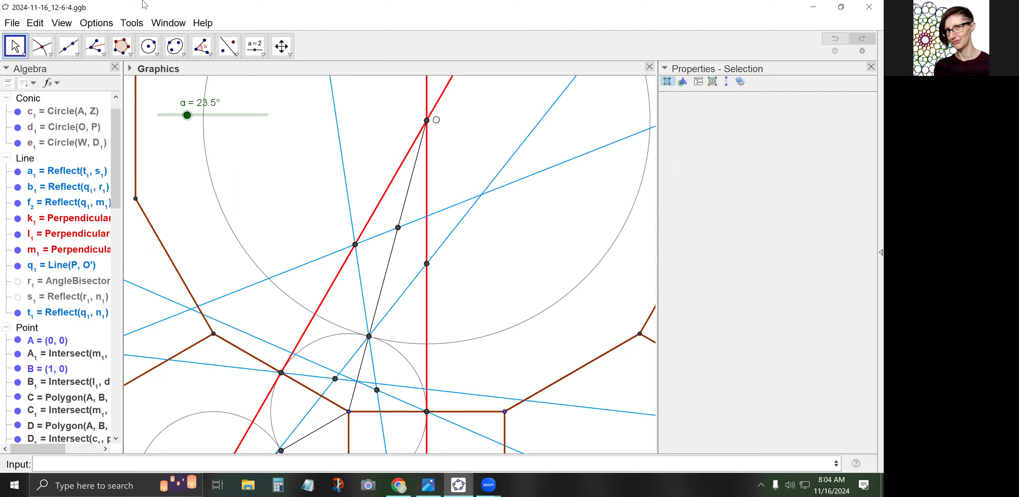
{"action": "left_click", "coordinate": [122, 47]}
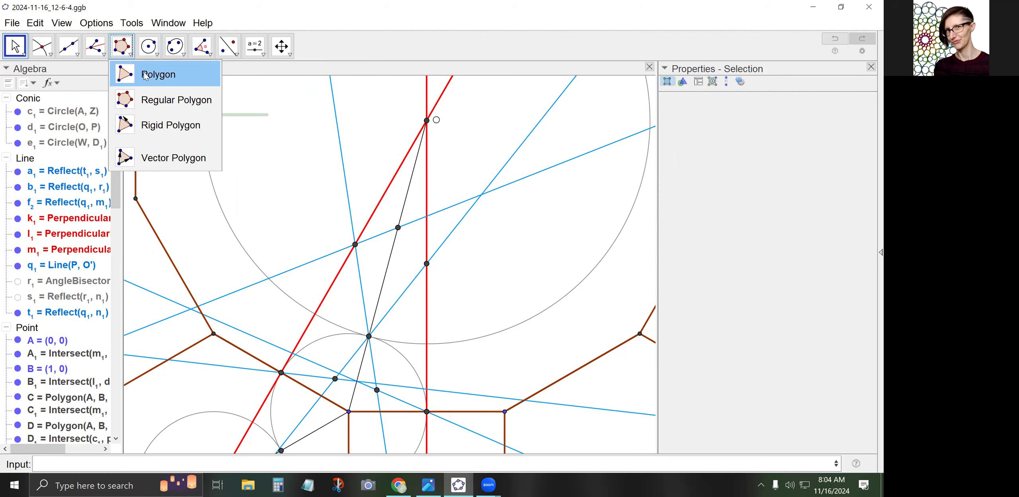
{"action": "left_click", "coordinate": [144, 76]}
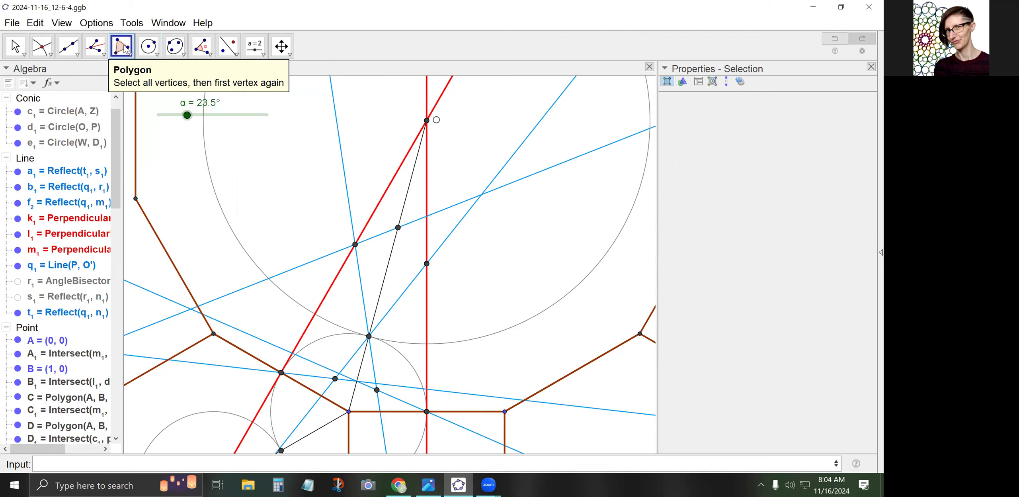
{"action": "left_click", "coordinate": [123, 48]}
Draw quadrilateral q1 through P, the red-line vertex, F₁ and G₁
{"action": "left_click", "coordinate": [146, 76]}
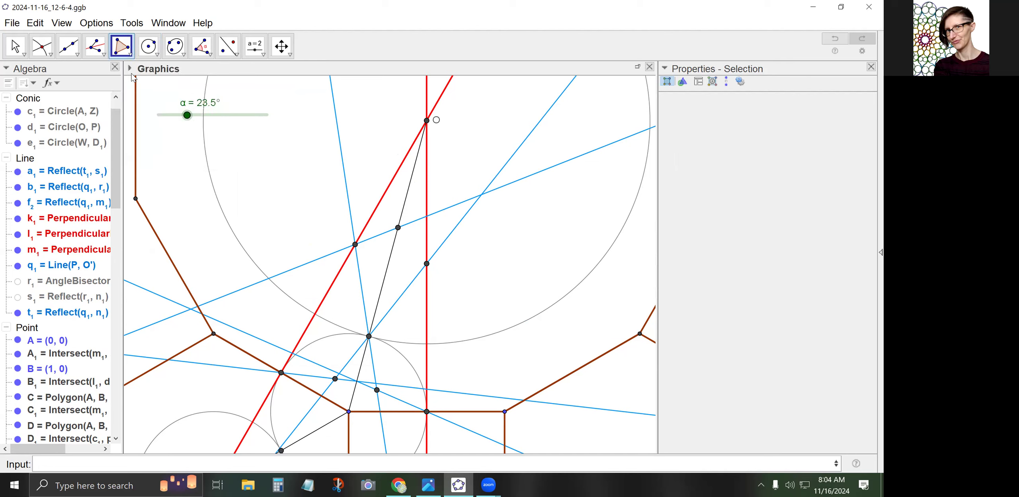
{"action": "left_click", "coordinate": [369, 336]}
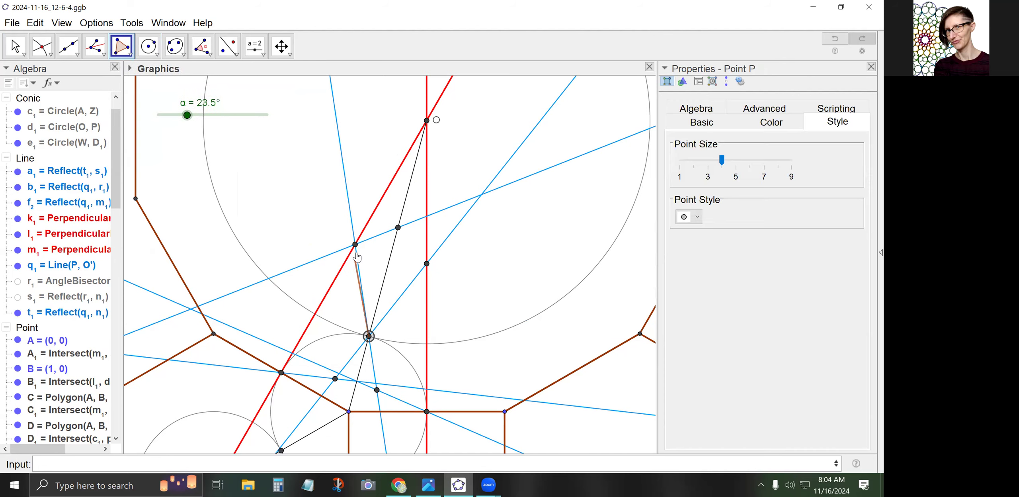
{"action": "left_click", "coordinate": [354, 244]}
{"action": "left_click", "coordinate": [398, 228]}
{"action": "left_click", "coordinate": [426, 263]}
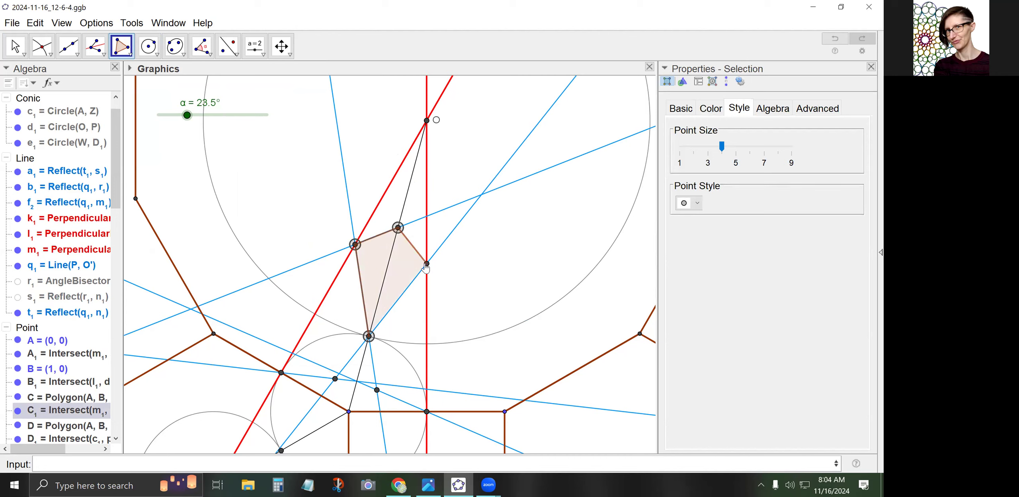
{"action": "left_click", "coordinate": [369, 336]}
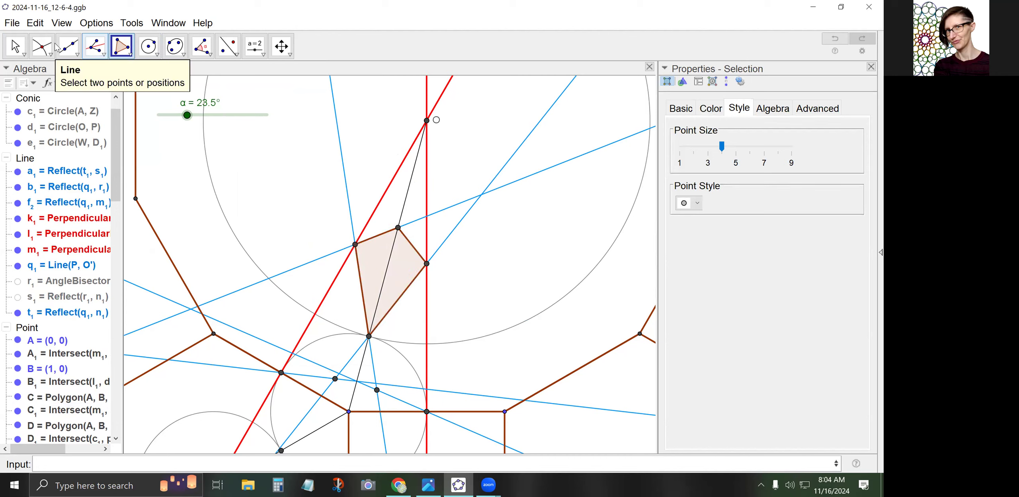
{"action": "left_click", "coordinate": [15, 46]}
{"action": "left_click", "coordinate": [122, 46]}
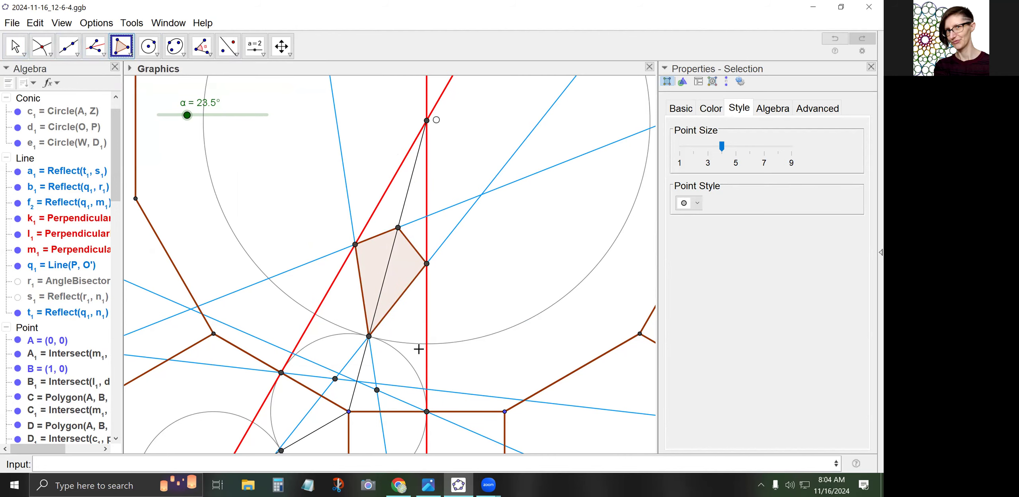
Mirror points E₁ and P across the red slanted line
{"action": "left_click", "coordinate": [236, 56]}
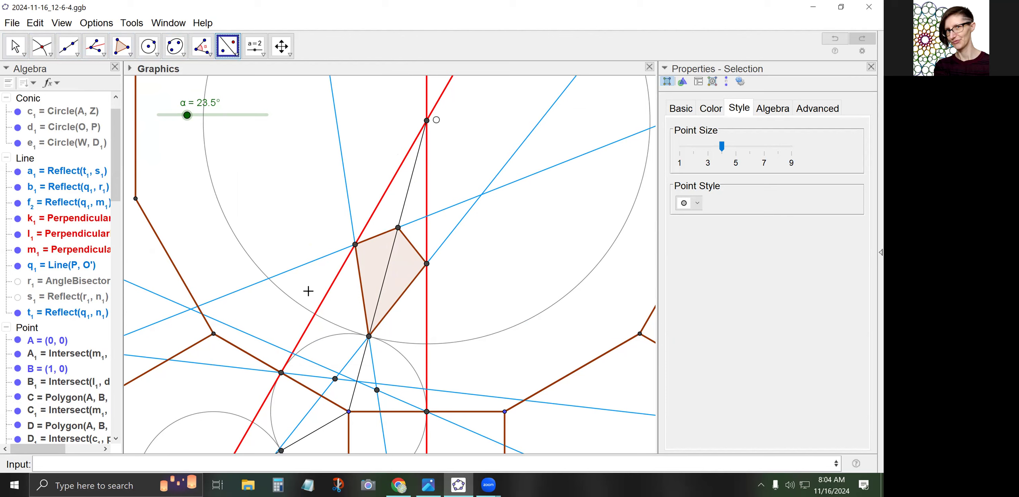
{"action": "left_click", "coordinate": [335, 380]}
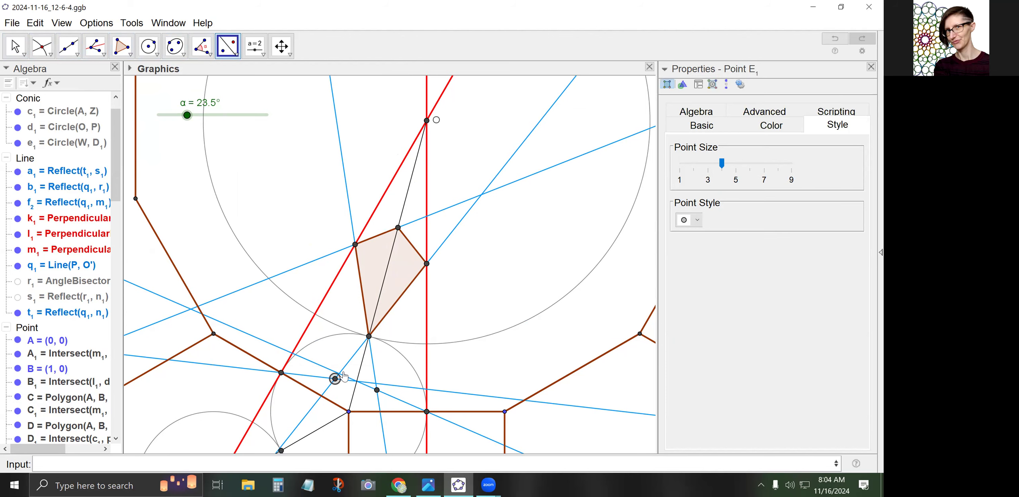
{"action": "left_click", "coordinate": [305, 334]}
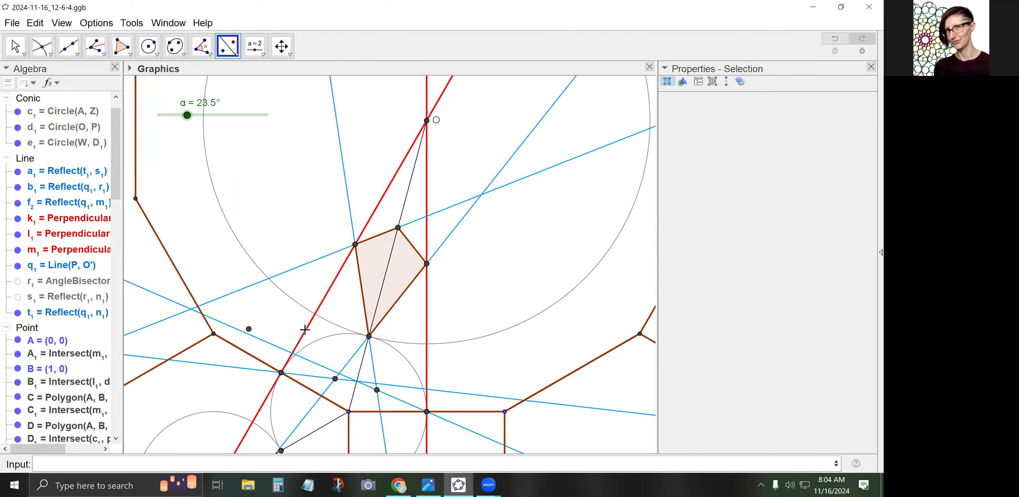
{"action": "left_click", "coordinate": [370, 335]}
{"action": "left_click", "coordinate": [323, 300]}
Draw hexagon poly4 through the red-line vertex, mirrored P, mirrored E₁, brown-outline point, E₁ and P
{"action": "left_click", "coordinate": [122, 46]}
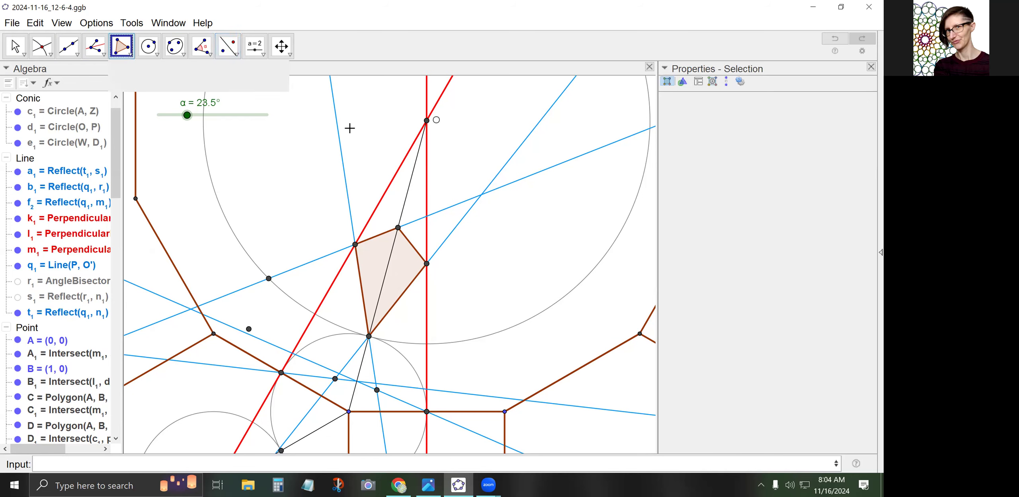
{"action": "left_click", "coordinate": [355, 244]}
{"action": "left_click", "coordinate": [268, 278]}
{"action": "left_click", "coordinate": [249, 329]}
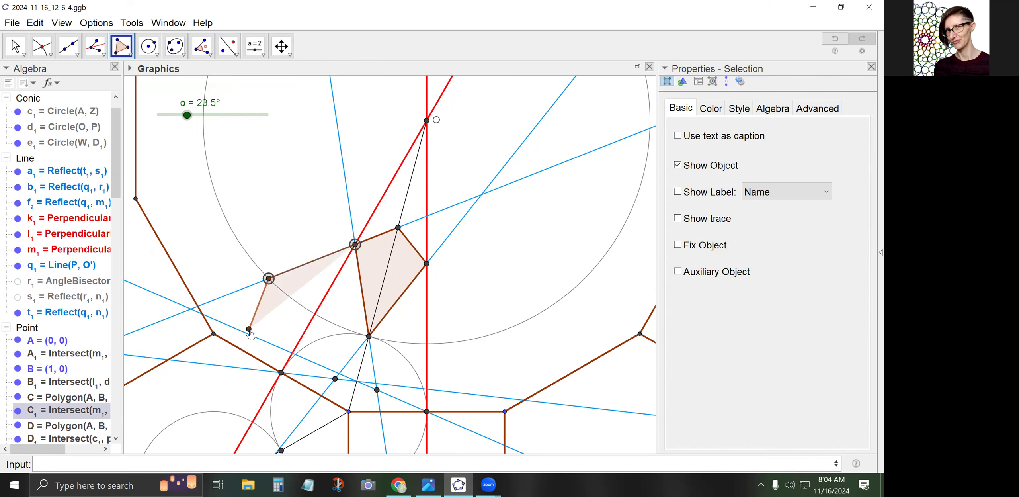
{"action": "left_click", "coordinate": [280, 373]}
{"action": "left_click", "coordinate": [335, 378]}
{"action": "left_click", "coordinate": [369, 335]}
{"action": "left_click", "coordinate": [355, 244]}
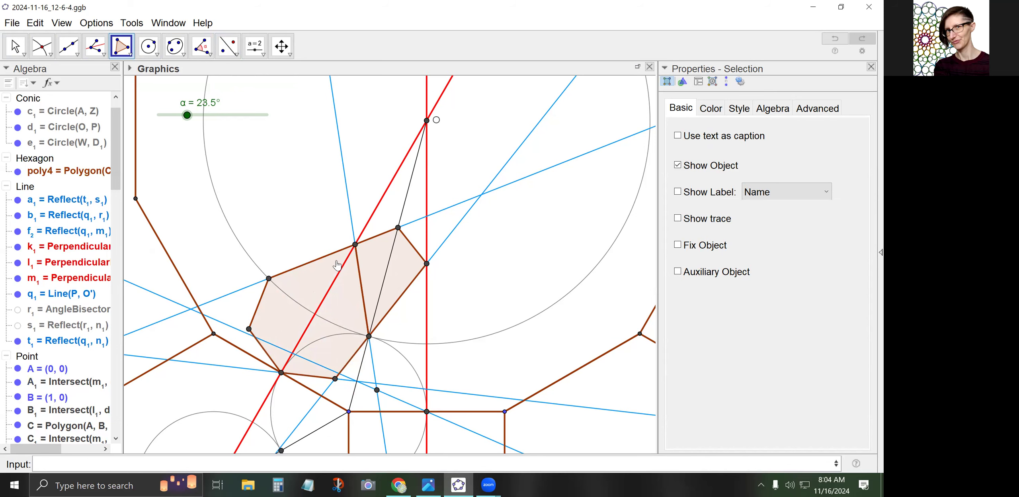
{"action": "left_click", "coordinate": [15, 46]}
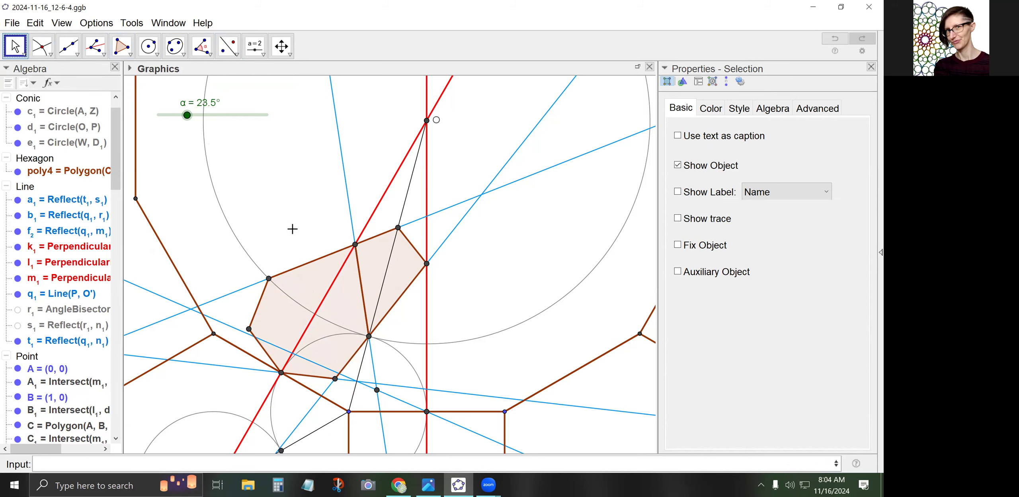
Zoom out, pan down, and select q1 to show Polygon(P, C_1, F_1, G_1)
{"action": "scroll", "coordinate": [375, 200], "scroll_direction": "down", "scroll_amount": 2}
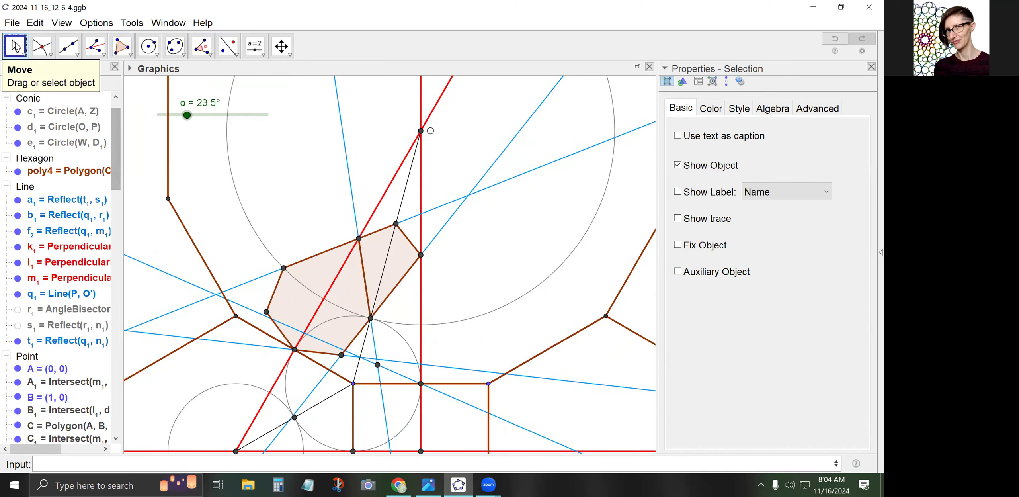
{"action": "left_click_drag", "start_coordinate": [335, 167], "coordinate": [335, 226]}
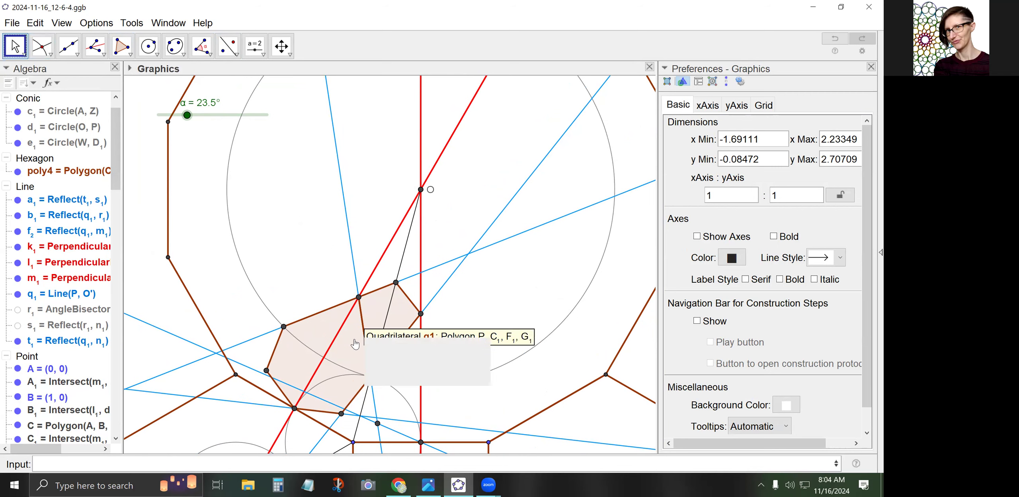
{"action": "left_click", "coordinate": [378, 311]}
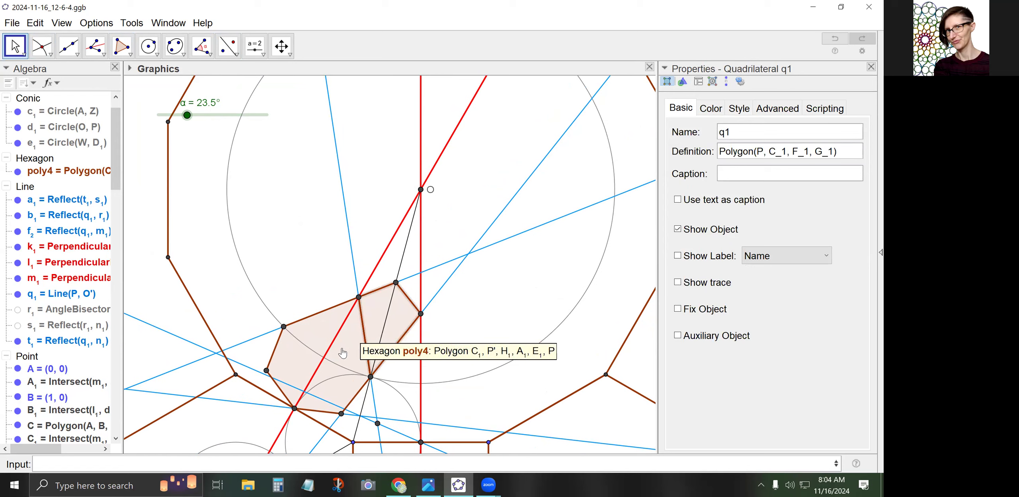
Enter Sequence(Rotate({q1,poly4},pi*i/6,O),i,0,11) to build the twelve-tile rosette m1
{"action": "left_click", "coordinate": [254, 461]}
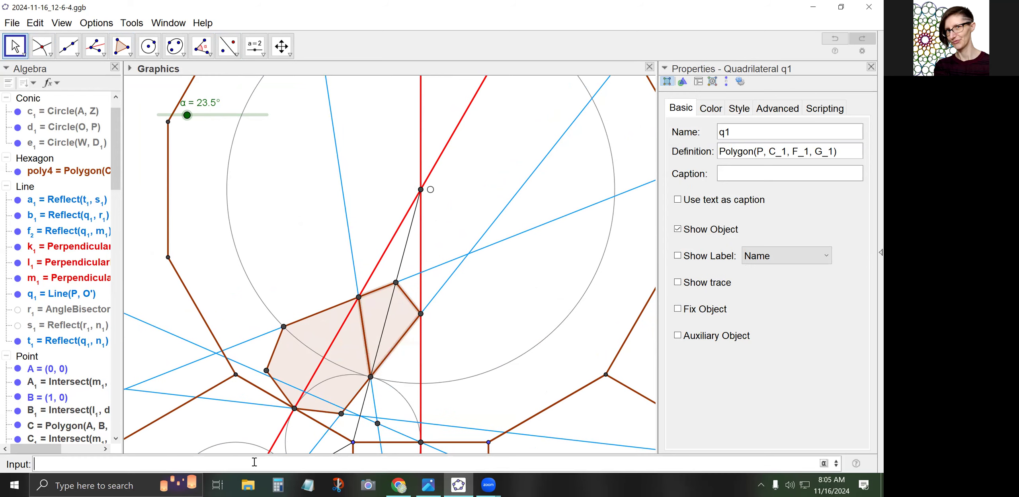
{"action": "type", "text": "Seq"}
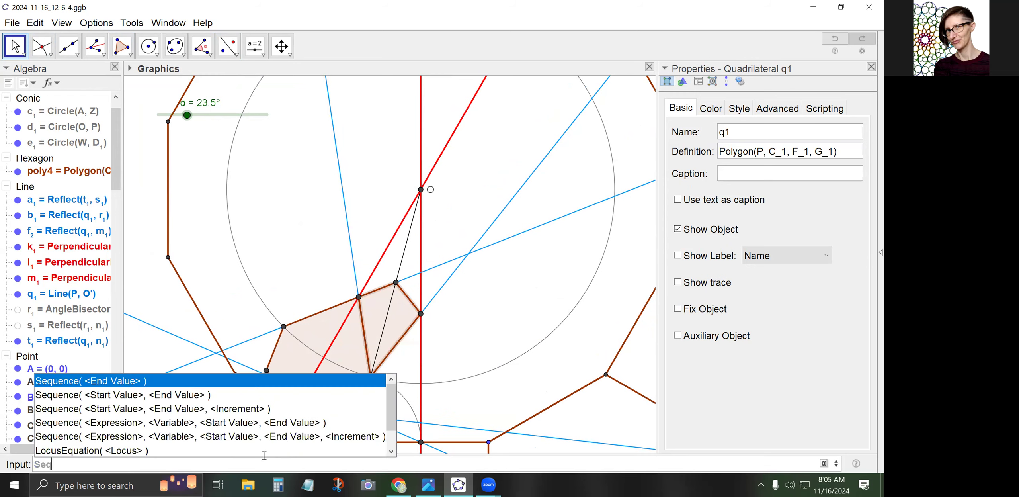
{"action": "type", "text": "uence(Rotate("}
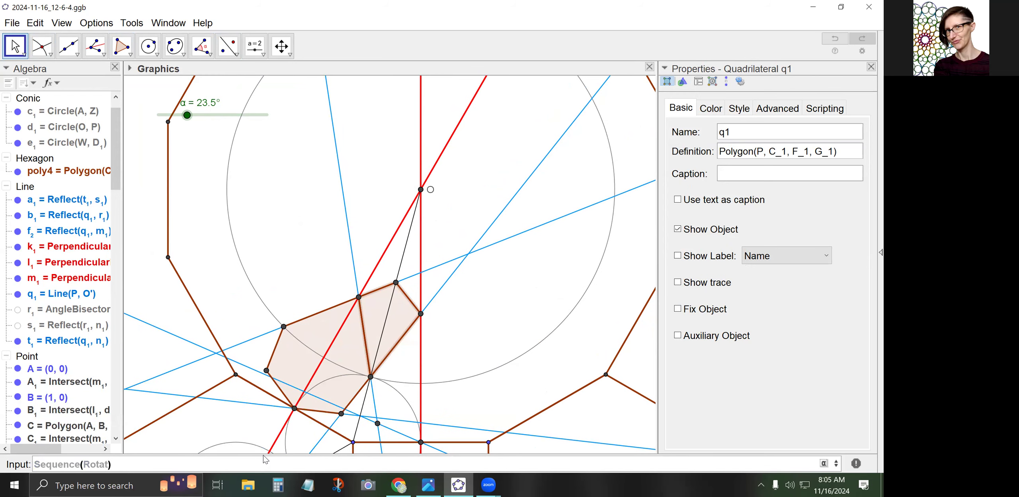
{"action": "type", "text": "{"}
{"action": "type", "text": "q1,p"}
{"action": "type", "text": "oly4"}
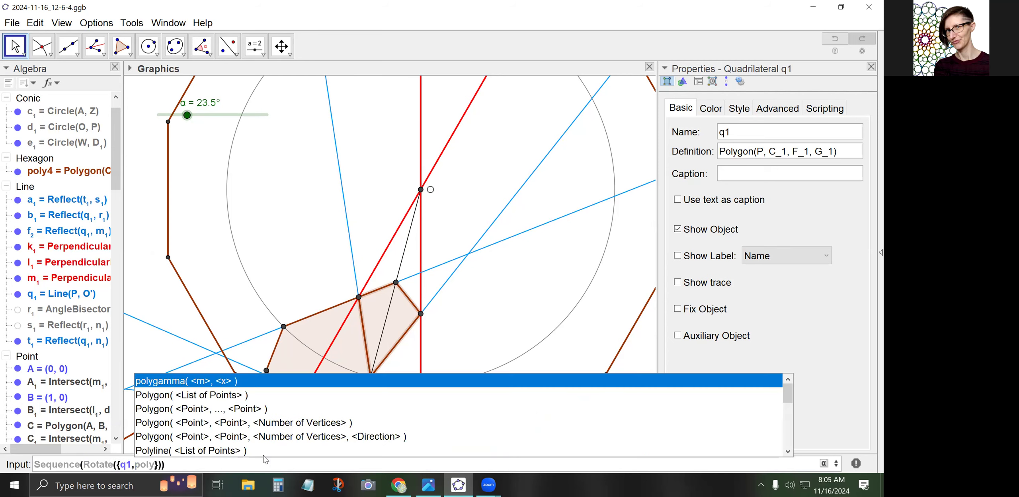
{"action": "key", "text": "Right"}
{"action": "type", "text": ","}
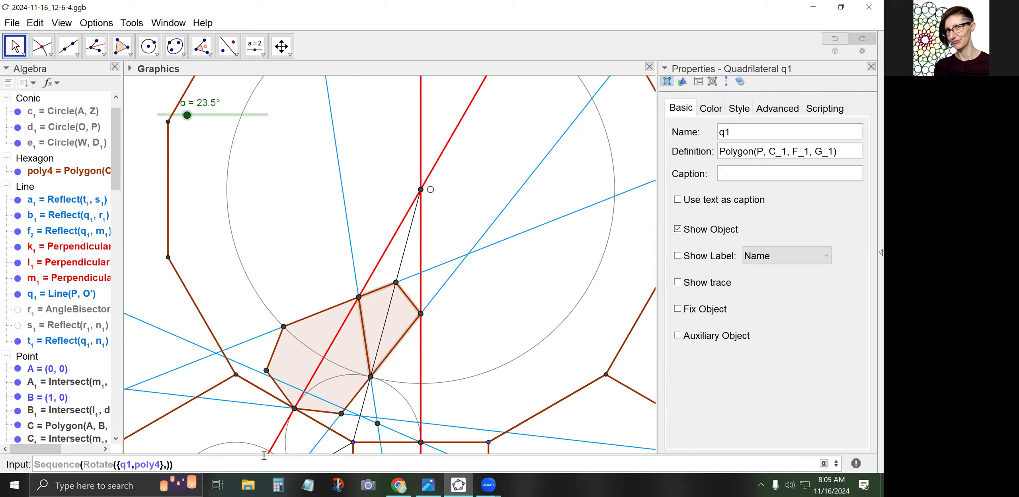
{"action": "type", "text": "pi*i/6,O),i,0,11"}
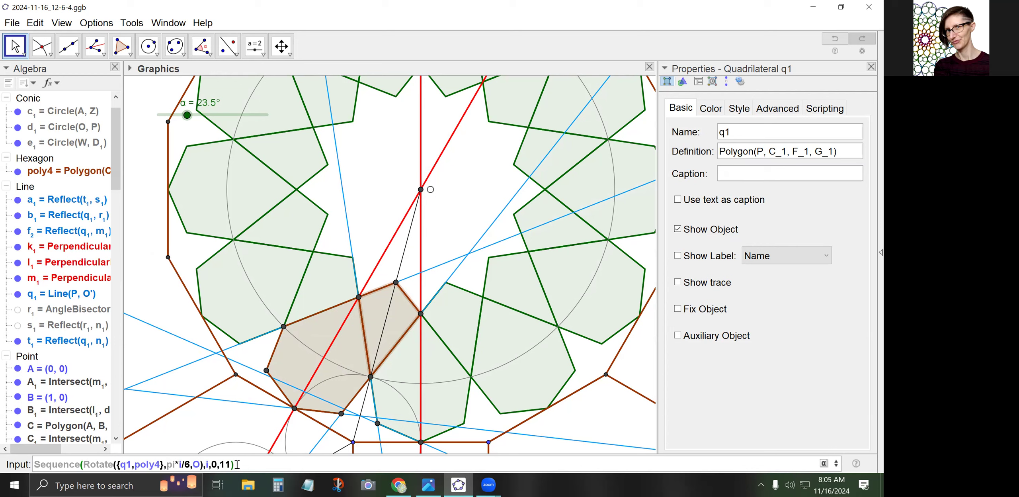
{"action": "key", "text": "Return"}
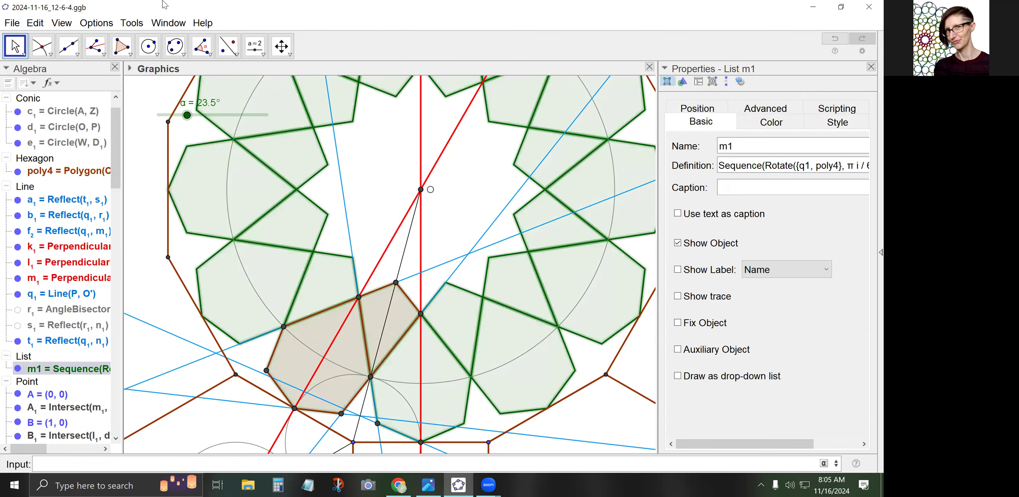
Hide blue guide lines q1 and t1
{"action": "left_click", "coordinate": [372, 230]}
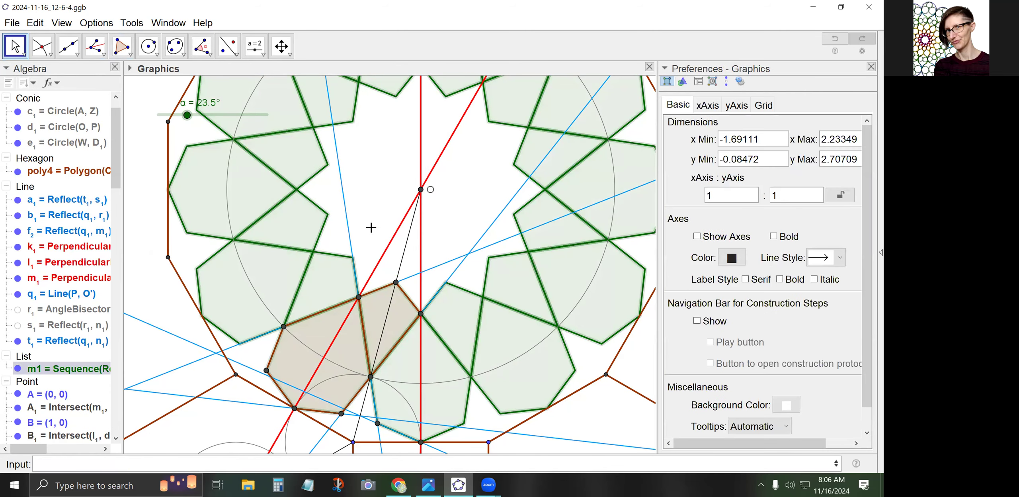
{"action": "scroll", "coordinate": [372, 231], "scroll_direction": "down", "scroll_amount": 1}
{"action": "scroll", "coordinate": [370, 233], "scroll_direction": "down", "scroll_amount": 2}
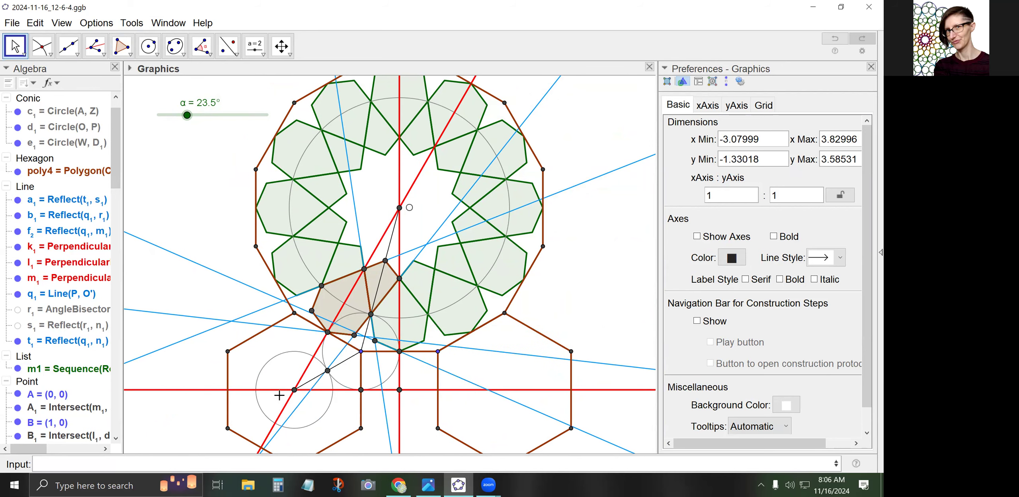
{"action": "left_click", "coordinate": [337, 354]}
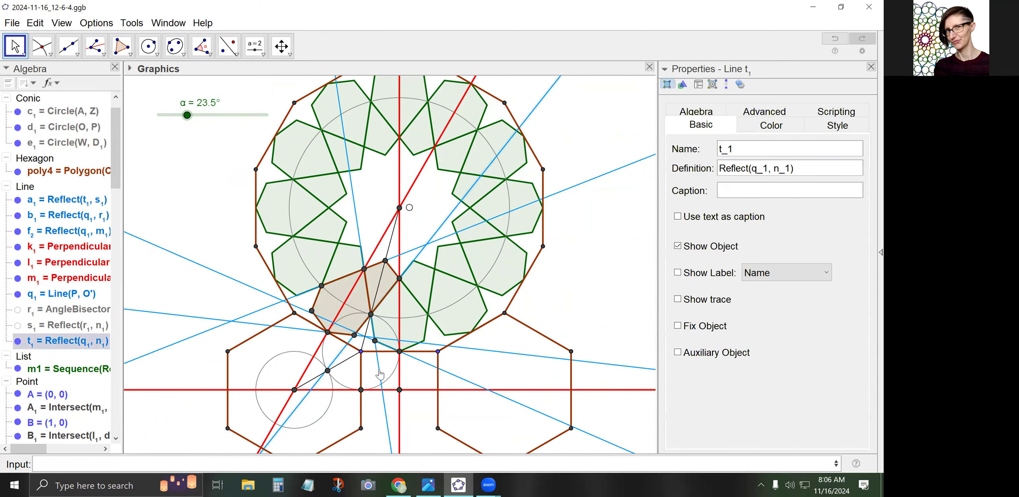
{"action": "left_click", "coordinate": [380, 374], "text": "ctrl"}
{"action": "right_click", "coordinate": [380, 374]}
{"action": "left_click", "coordinate": [393, 395]}
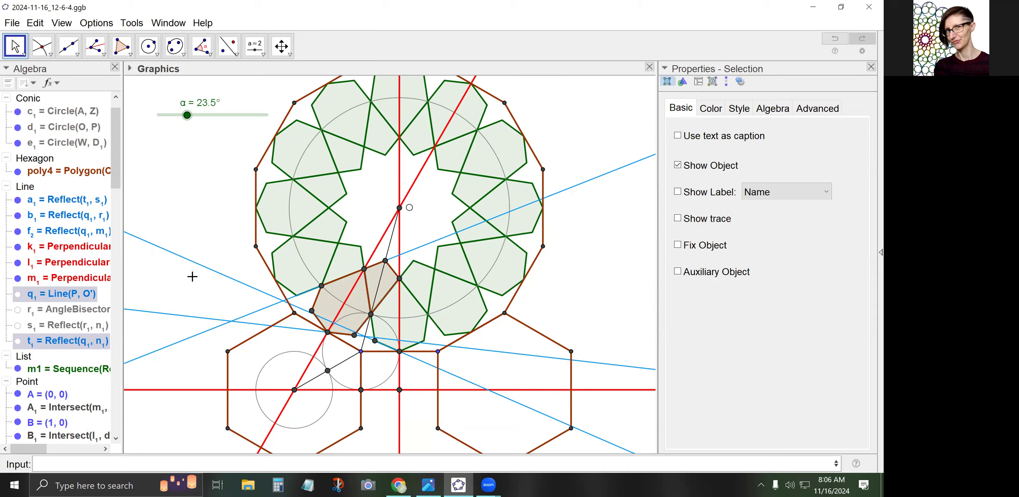
{"action": "left_click", "coordinate": [255, 365]}
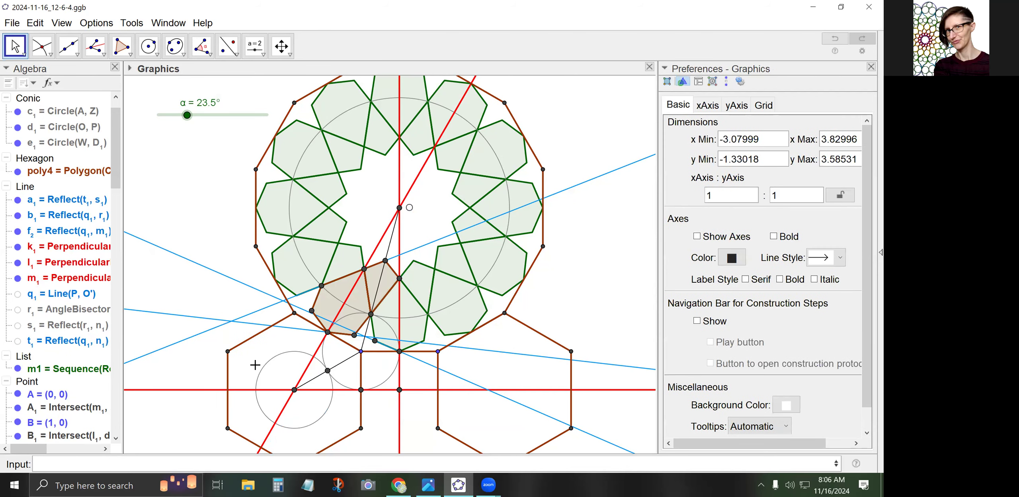
Pan and zoom in on where the tile meets the lower hexagons
{"action": "left_click_drag", "start_coordinate": [356, 401], "coordinate": [380, 327]}
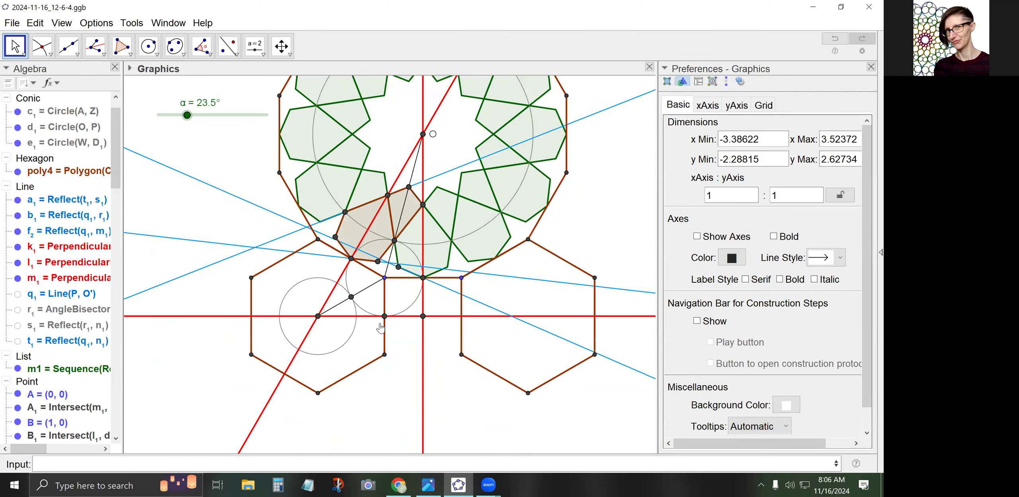
{"action": "scroll", "coordinate": [380, 327], "scroll_direction": "up", "scroll_amount": 1}
{"action": "scroll", "coordinate": [380, 327], "scroll_direction": "up", "scroll_amount": 4}
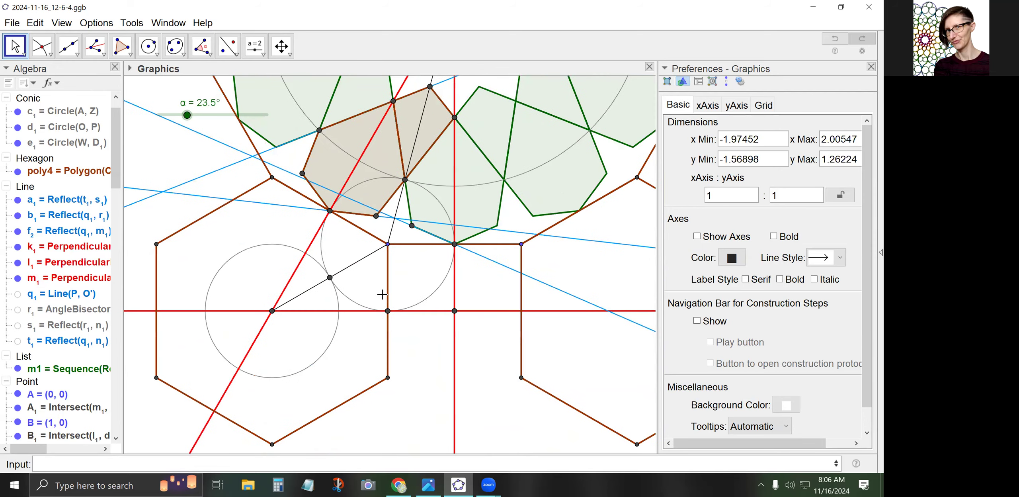
{"action": "left_click", "coordinate": [228, 45]}
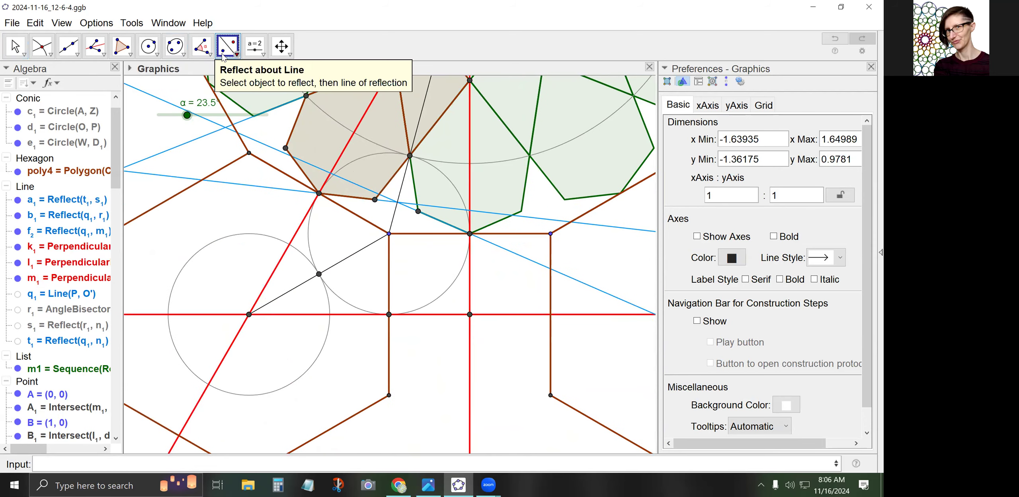
Reflect line a1 across r to create n2, then construct angle bisector q2 through A1 and two more points
{"action": "left_click", "coordinate": [270, 189]}
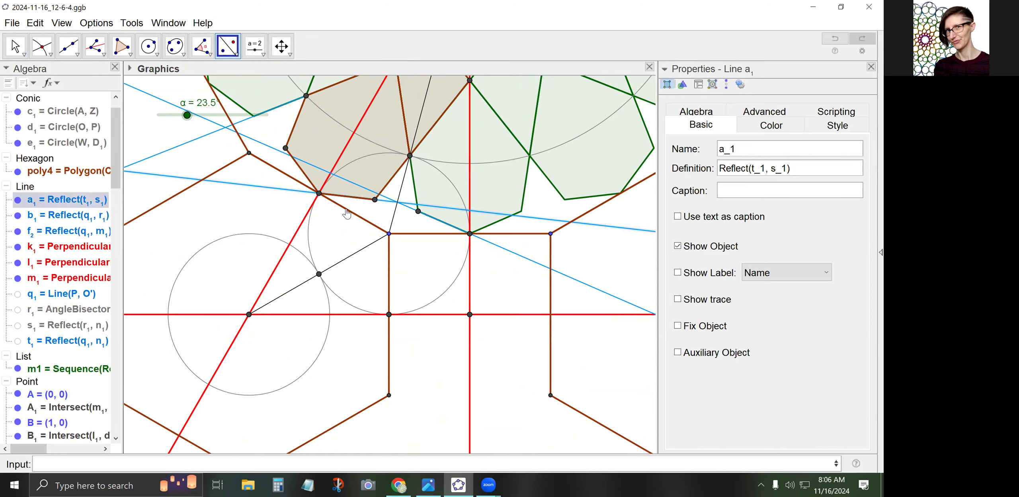
{"action": "left_click", "coordinate": [348, 211]}
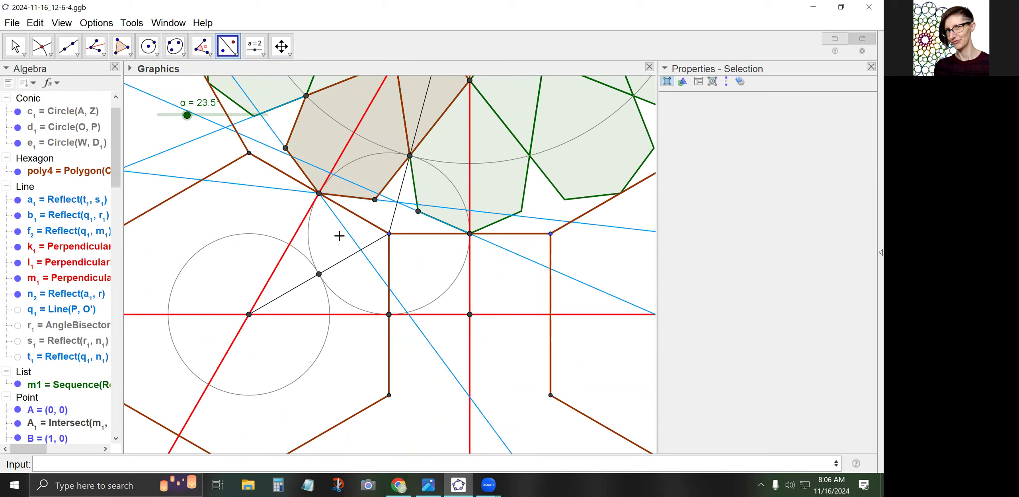
{"action": "left_click", "coordinate": [95, 46]}
{"action": "left_click", "coordinate": [319, 193]}
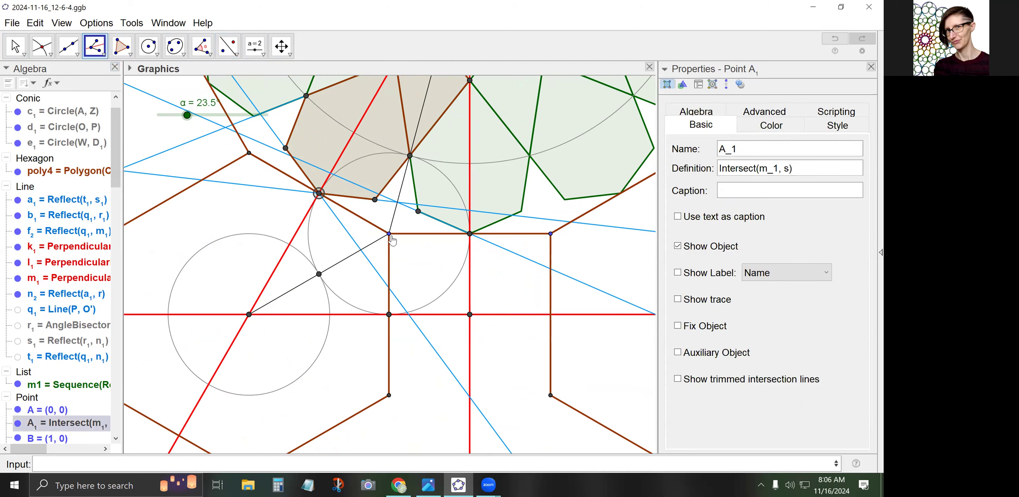
{"action": "left_click", "coordinate": [388, 234]}
{"action": "left_click", "coordinate": [319, 273]}
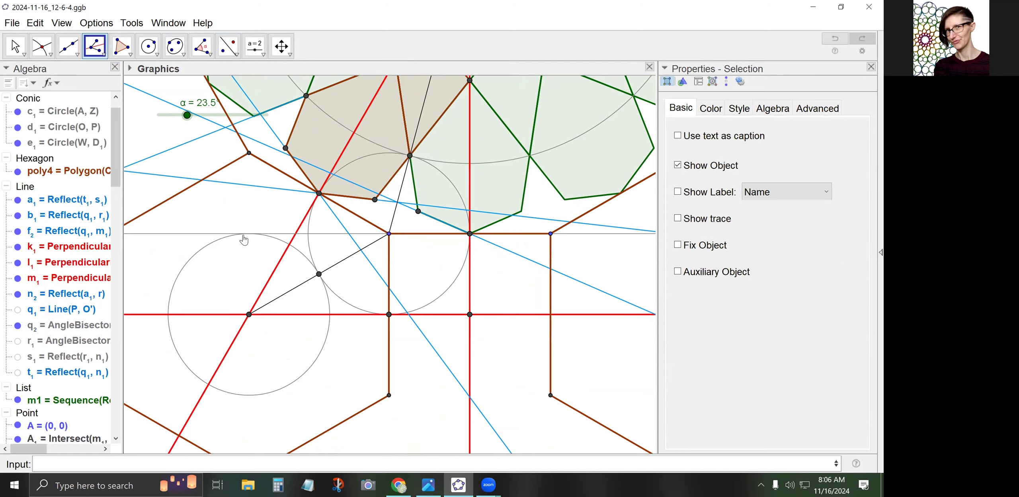
Give bisector q2 a dashed line style
{"action": "left_click", "coordinate": [15, 46]}
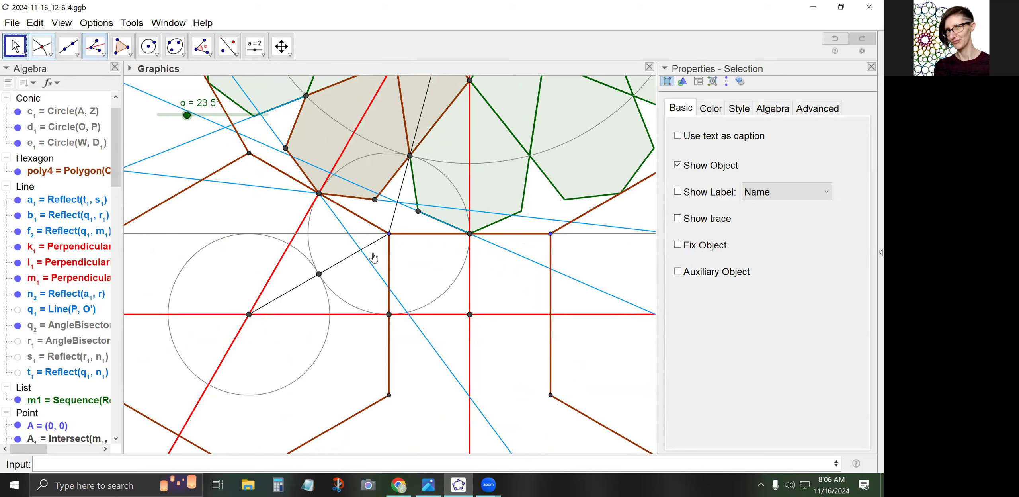
{"action": "left_click", "coordinate": [327, 234]}
{"action": "left_click", "coordinate": [838, 125]}
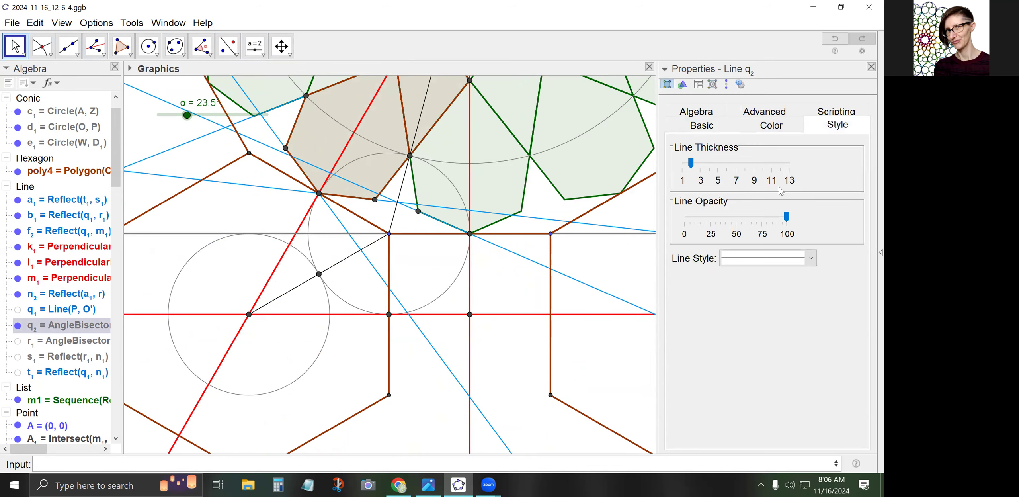
{"action": "left_click", "coordinate": [764, 258]}
{"action": "left_click", "coordinate": [755, 286]}
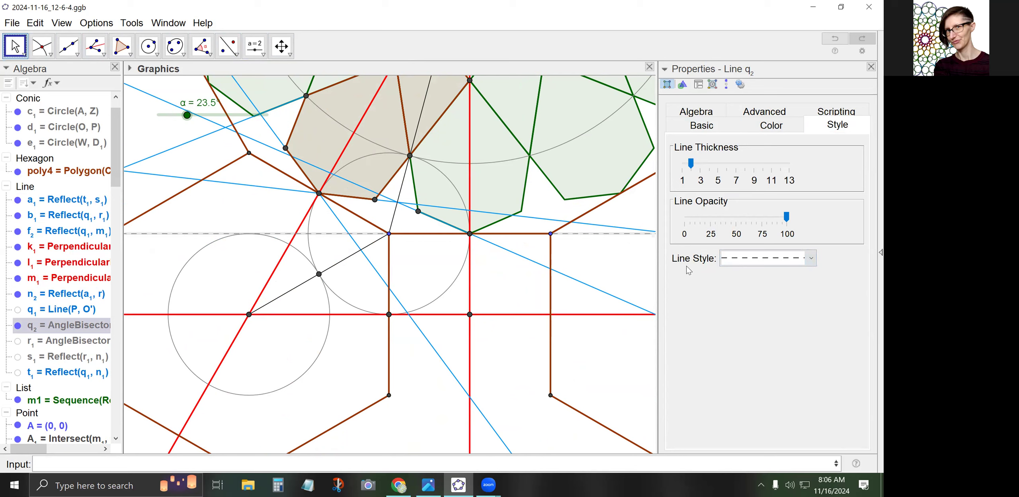
{"action": "left_click", "coordinate": [321, 223]}
Mark the intersection point I1 on the dashed line and hide its label
{"action": "left_click", "coordinate": [41, 45]}
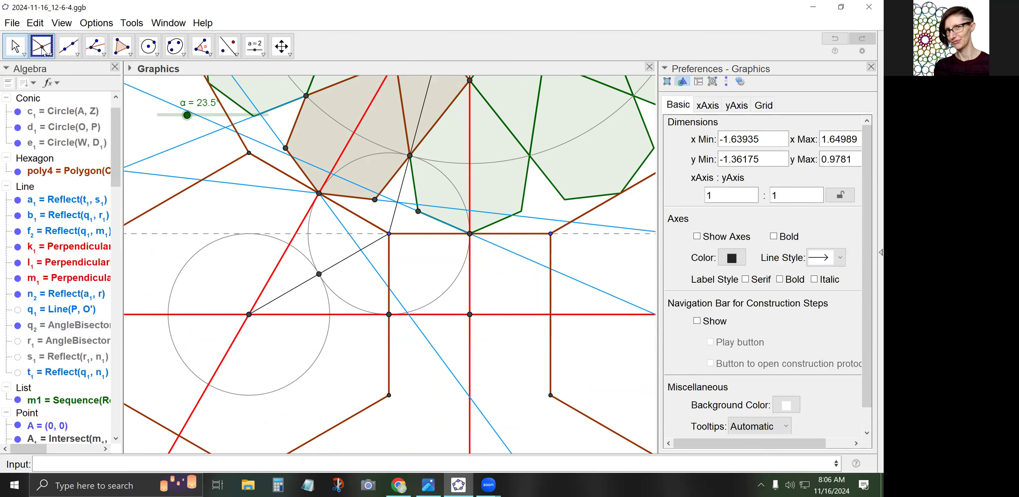
{"action": "left_click", "coordinate": [349, 233]}
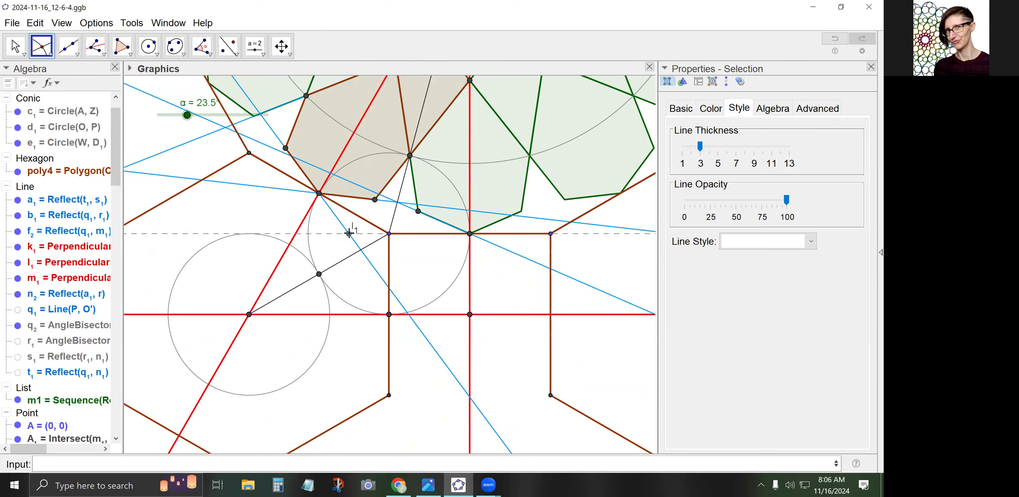
{"action": "right_click", "coordinate": [349, 233]}
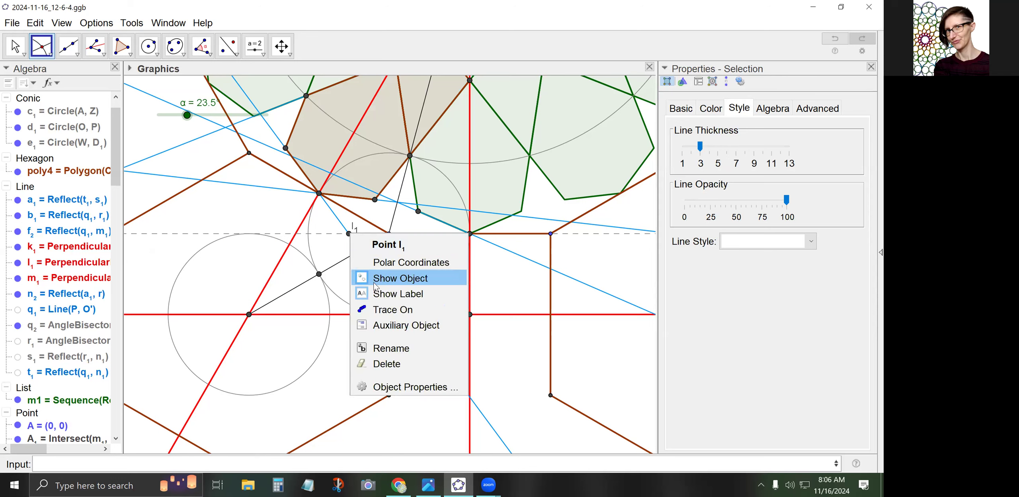
{"action": "left_click", "coordinate": [380, 293]}
Reflect line n2 across dashed line q2 to create r2
{"action": "left_click", "coordinate": [21, 48]}
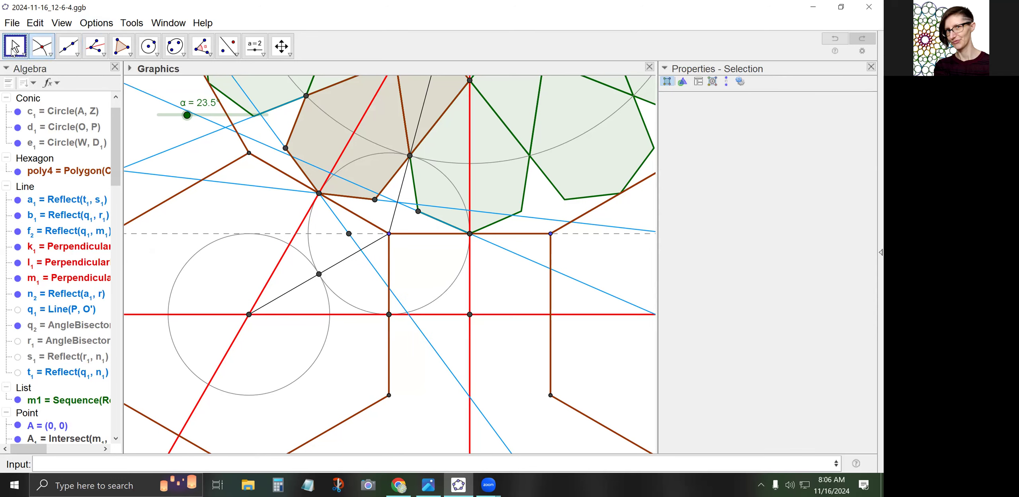
{"action": "left_click", "coordinate": [228, 46]}
{"action": "left_click", "coordinate": [338, 222]}
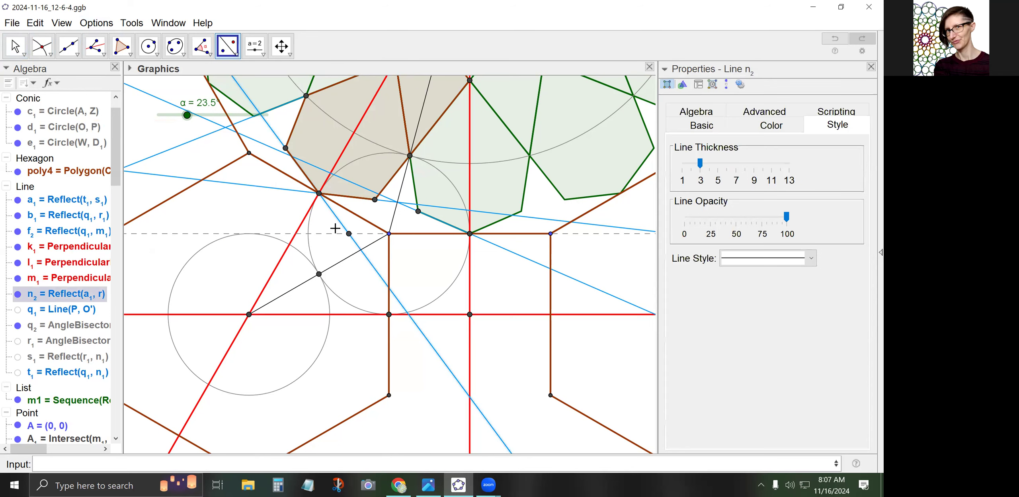
{"action": "left_click", "coordinate": [330, 233]}
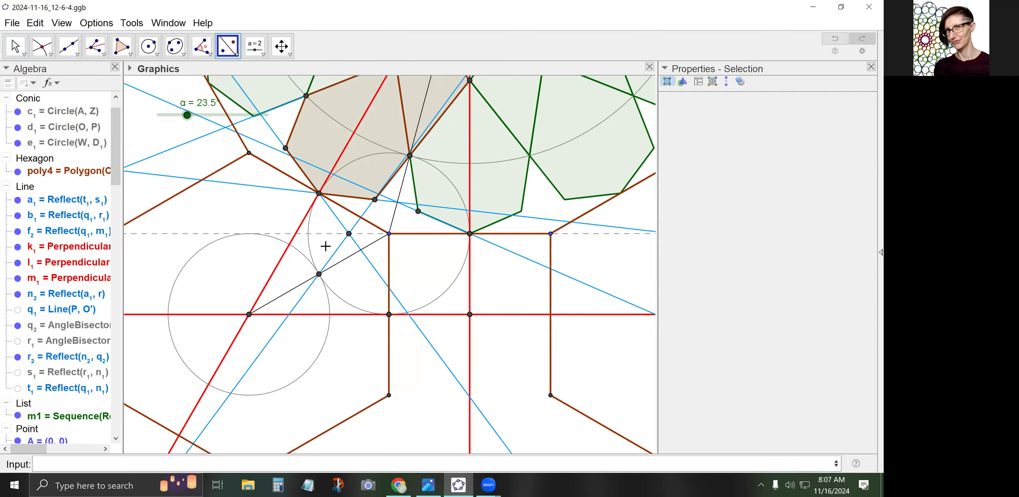
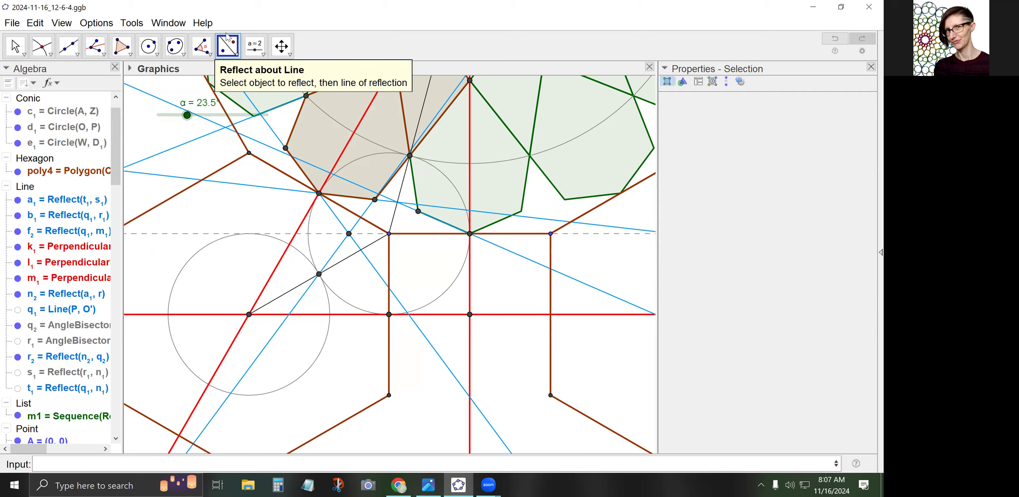
Reflect r₂ across the black line and mark its crossing J₁ with the red line, label hidden
{"action": "left_click", "coordinate": [300, 298]}
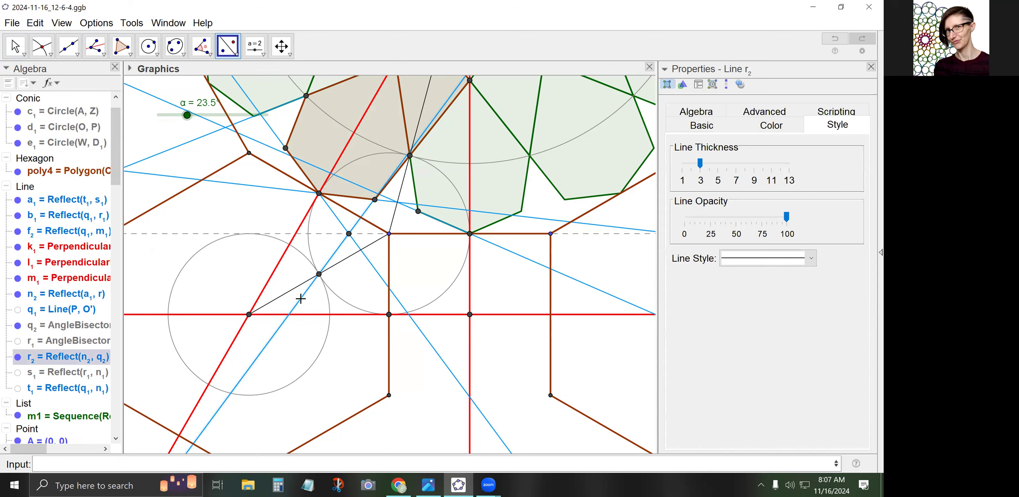
{"action": "left_click", "coordinate": [348, 261]}
{"action": "left_click", "coordinate": [42, 46]}
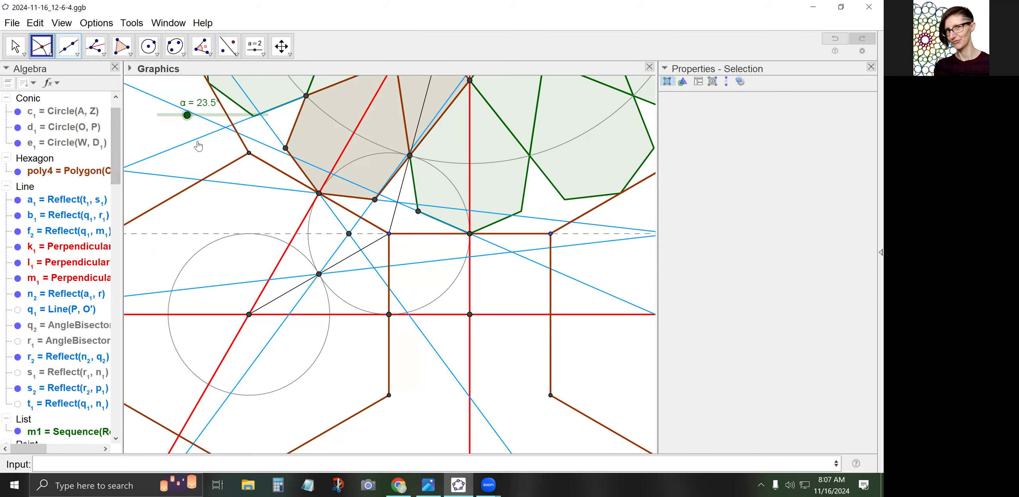
{"action": "left_click", "coordinate": [268, 279]}
{"action": "right_click", "coordinate": [269, 279]}
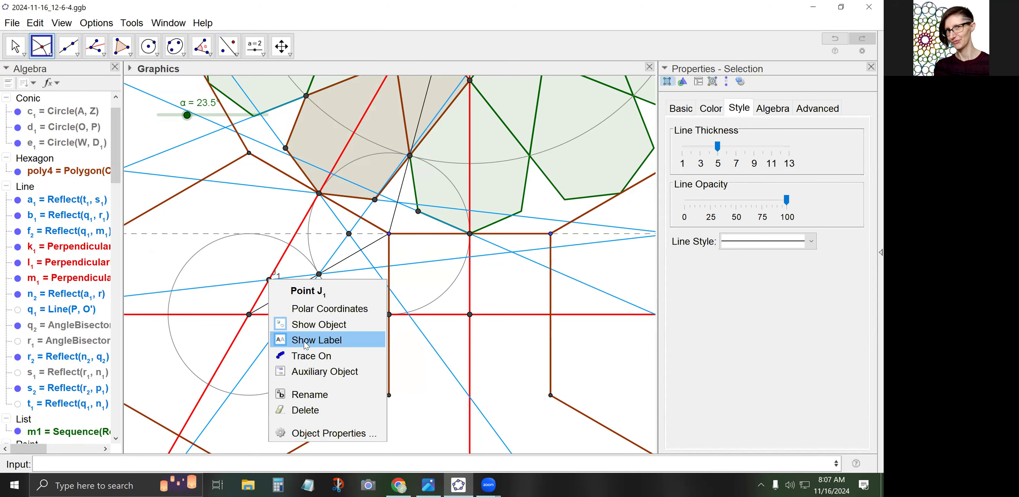
{"action": "left_click", "coordinate": [304, 339]}
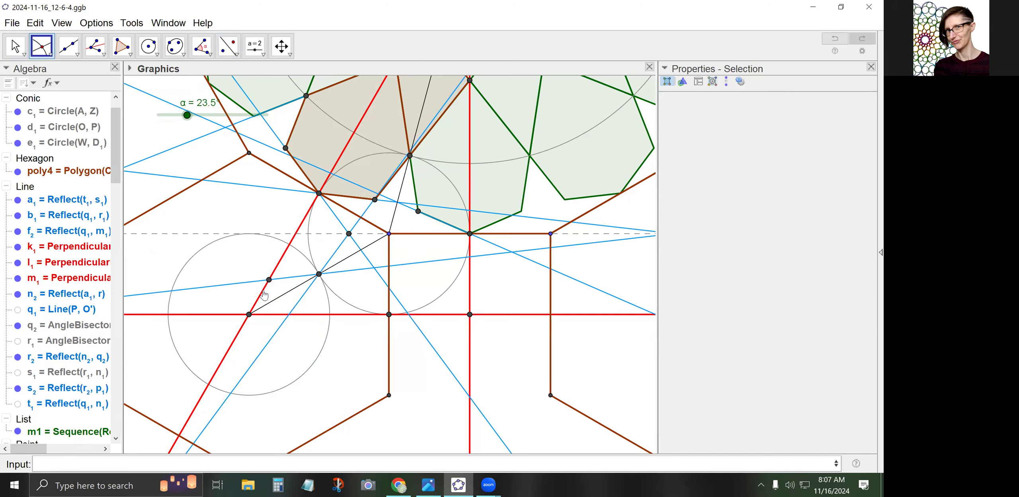
Mirror points I₁ and D₁ across the red line, then start a polygon at J₁
{"action": "left_click", "coordinate": [227, 47]}
{"action": "left_click", "coordinate": [235, 53]}
{"action": "left_click", "coordinate": [230, 45]}
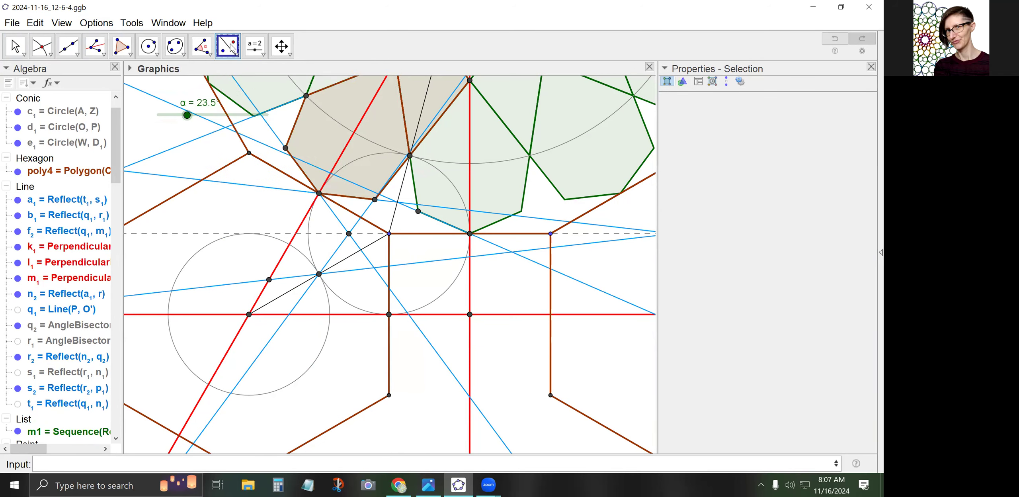
{"action": "left_click", "coordinate": [348, 234]}
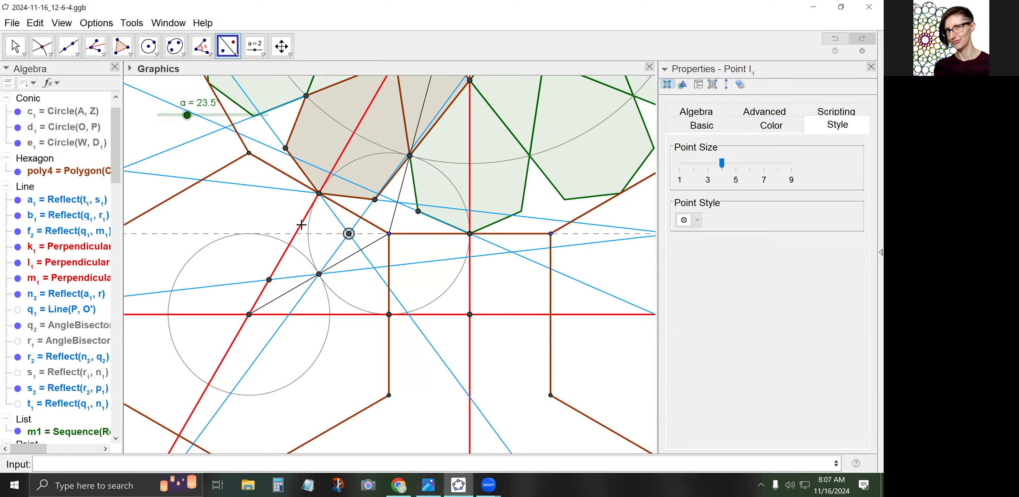
{"action": "left_click", "coordinate": [301, 225]}
{"action": "left_click", "coordinate": [319, 274]}
{"action": "left_click", "coordinate": [281, 260]}
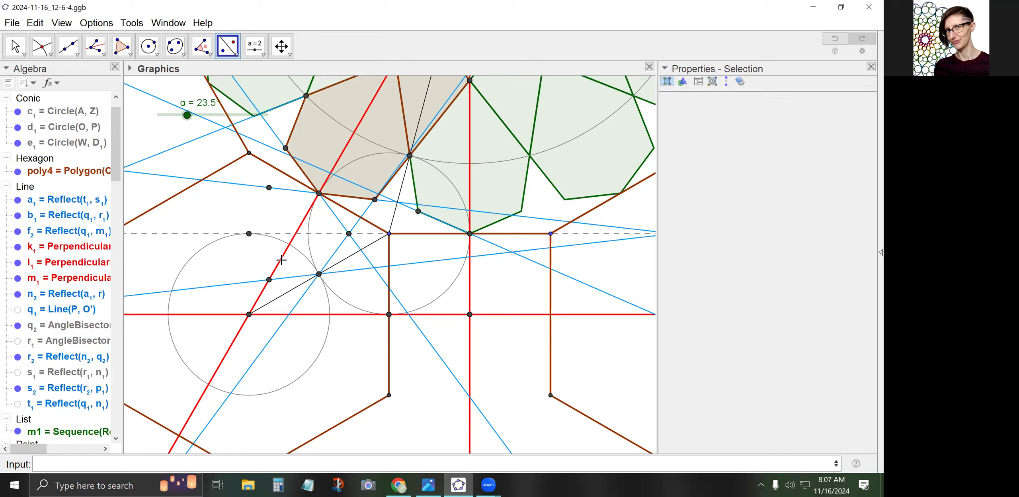
{"action": "left_click", "coordinate": [117, 50]}
{"action": "left_click", "coordinate": [269, 280]}
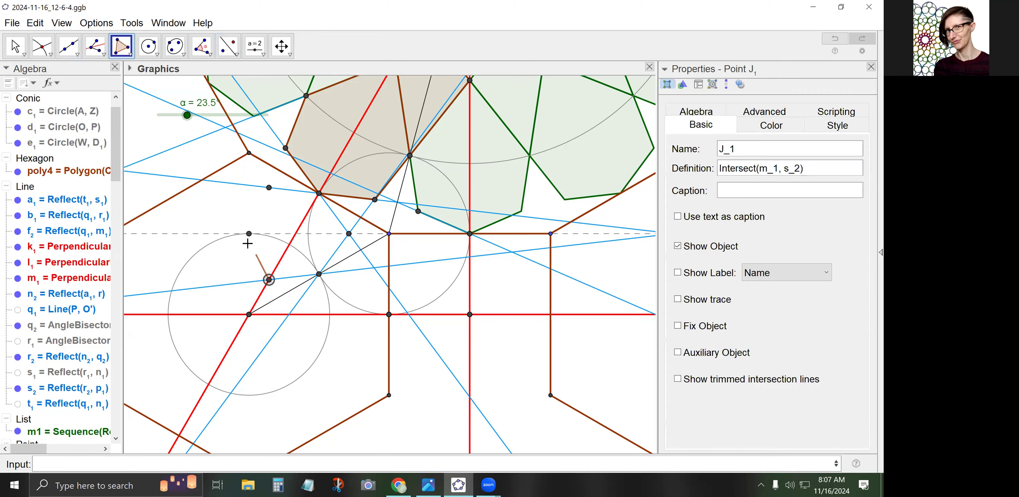
Complete hexagon poly5 through the six marked points, closing it at J₁
{"action": "left_click", "coordinate": [249, 234]}
{"action": "left_click", "coordinate": [269, 187]}
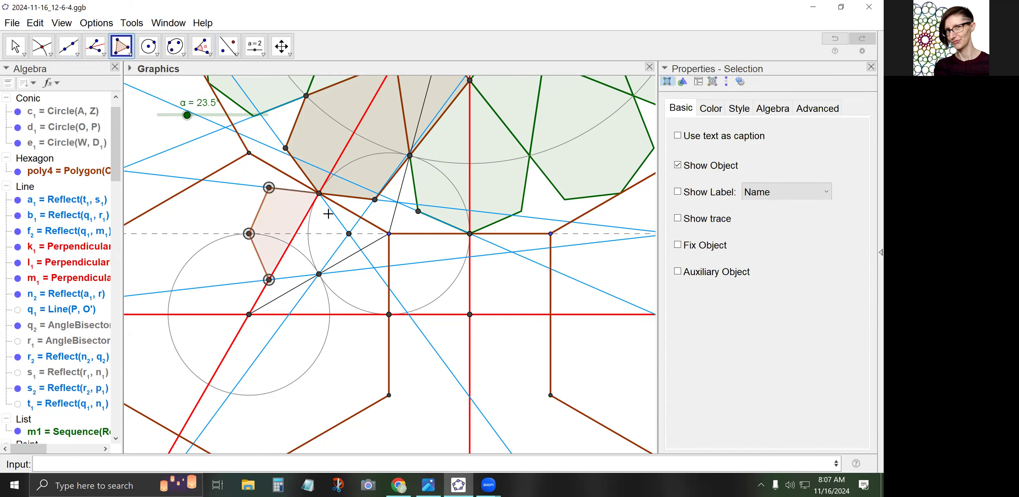
{"action": "left_click", "coordinate": [319, 194]}
{"action": "left_click", "coordinate": [349, 234]}
{"action": "left_click", "coordinate": [318, 273]}
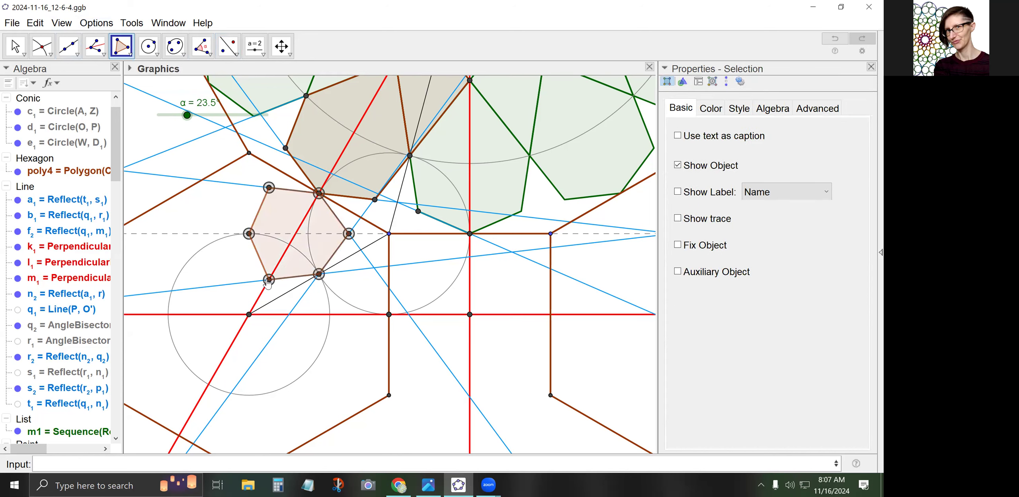
{"action": "left_click", "coordinate": [269, 279]}
Enter Sequence(Rotate({poly5},pi*i/3,W),i,0,5) in the Input bar
{"action": "left_click", "coordinate": [15, 48]}
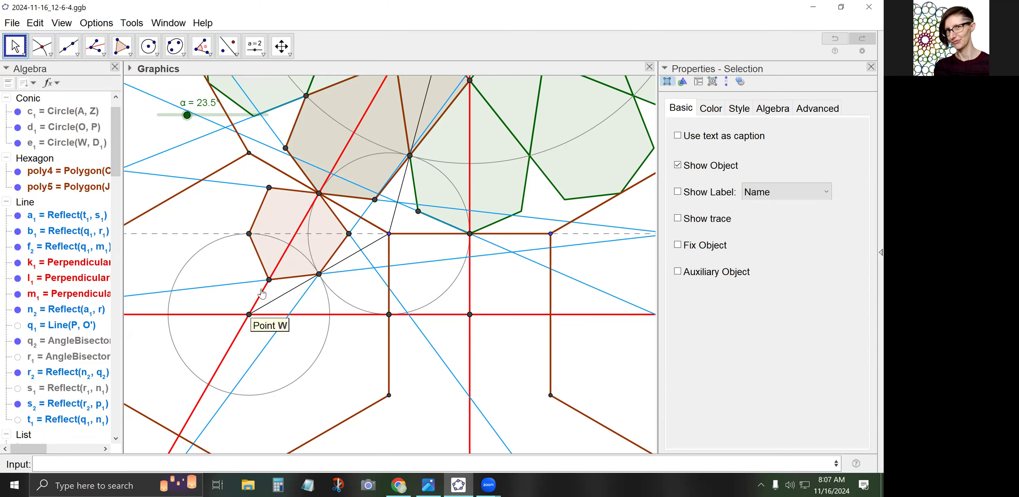
{"action": "left_click", "coordinate": [195, 462]}
{"action": "type", "text": "Sequence"}
{"action": "type", "text": "(Rotate("}
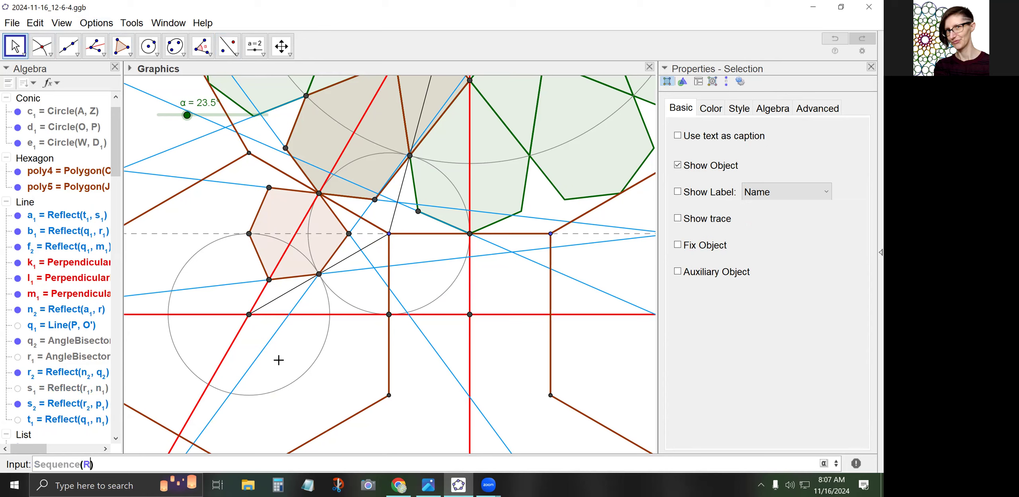
{"action": "type", "text": "{poly5}"}
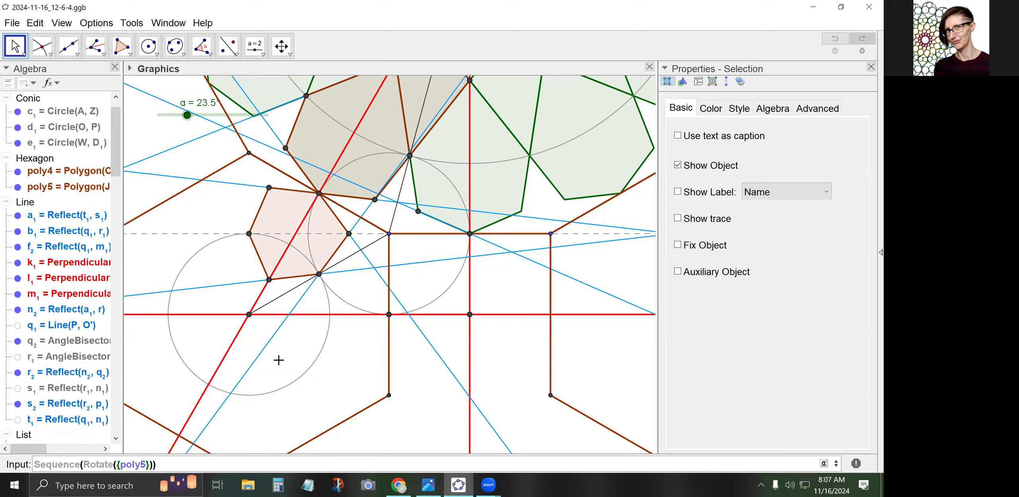
{"action": "type", "text": ",pi*i/3,W),i,0,5"}
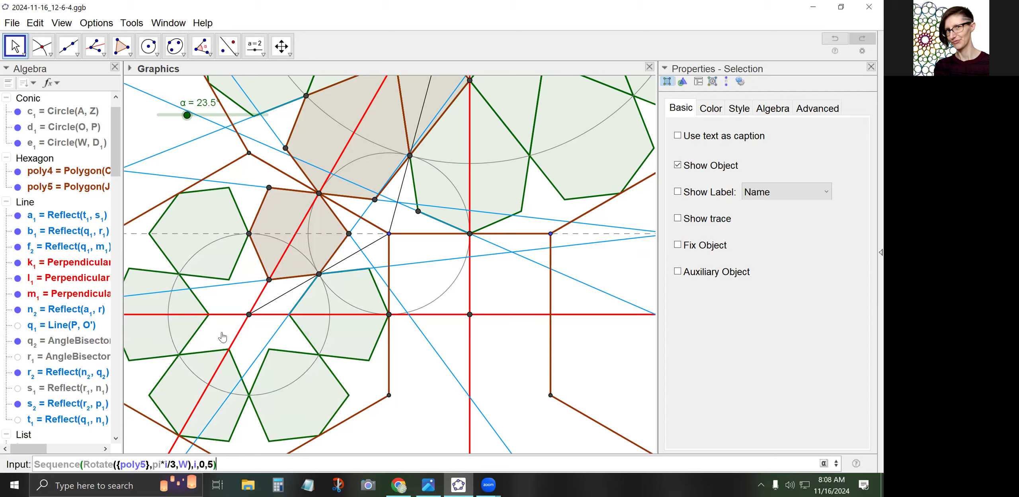
Create the six rotated hexagons, then show W's label and move it to the upper left
{"action": "key", "text": "Return"}
{"action": "right_click", "coordinate": [249, 319]}
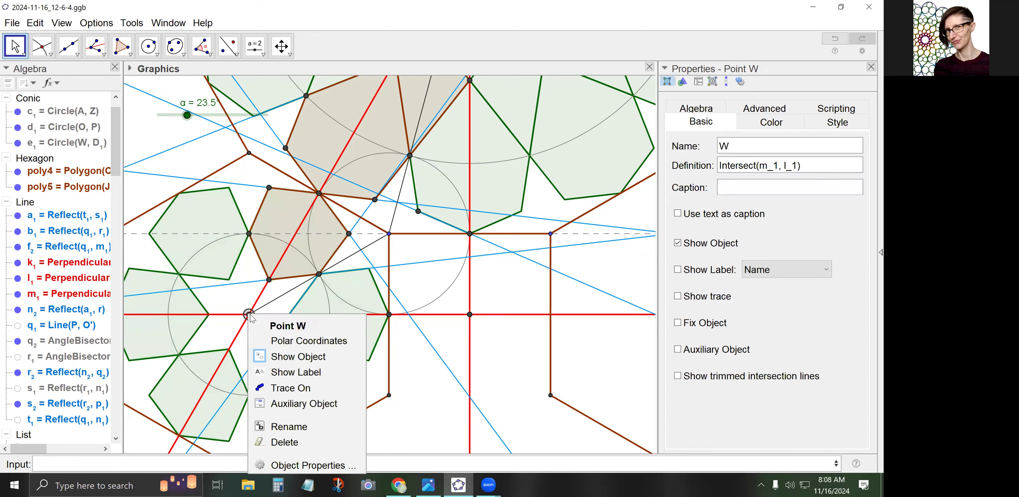
{"action": "left_click", "coordinate": [280, 382]}
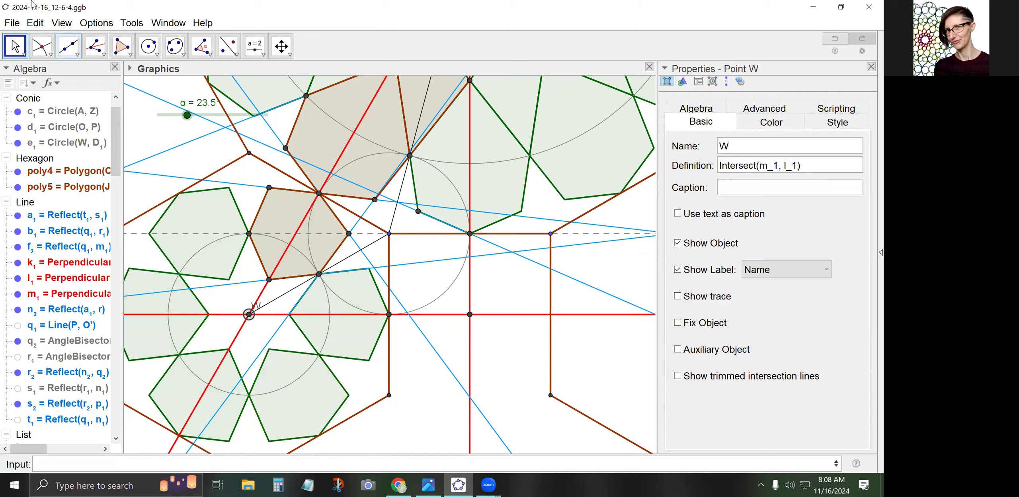
{"action": "left_click_drag", "start_coordinate": [259, 310], "coordinate": [243, 317]}
{"action": "left_click", "coordinate": [257, 330]}
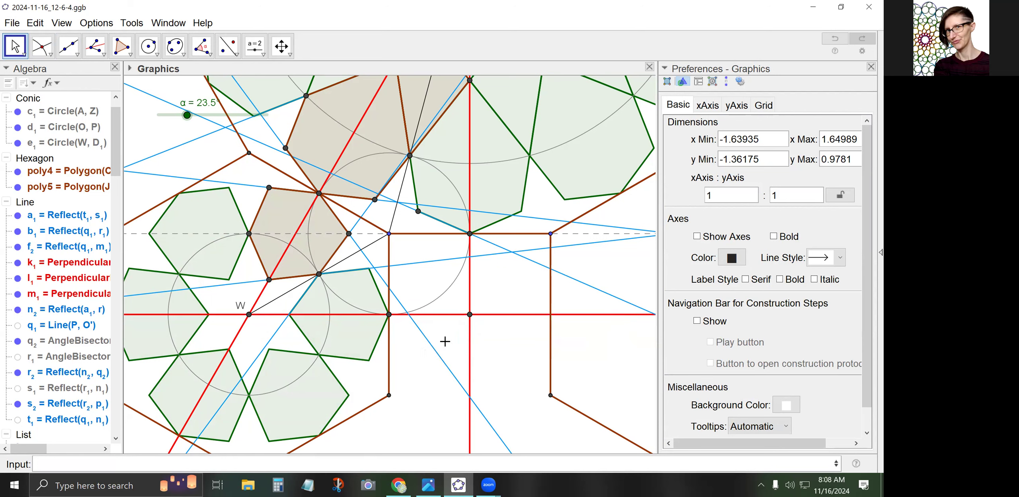
Draw a segment from point A to the lower-right brown vertex
{"action": "left_click", "coordinate": [228, 46]}
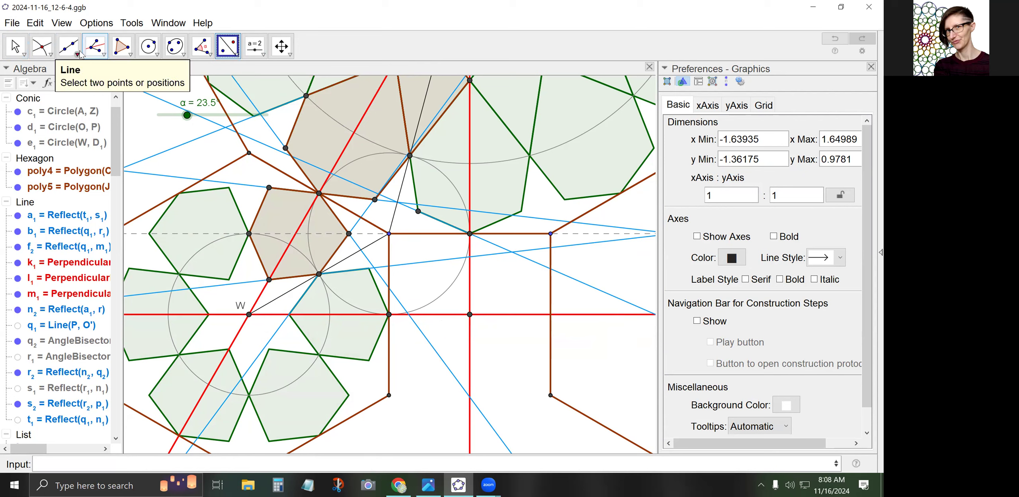
{"action": "left_click", "coordinate": [69, 47]}
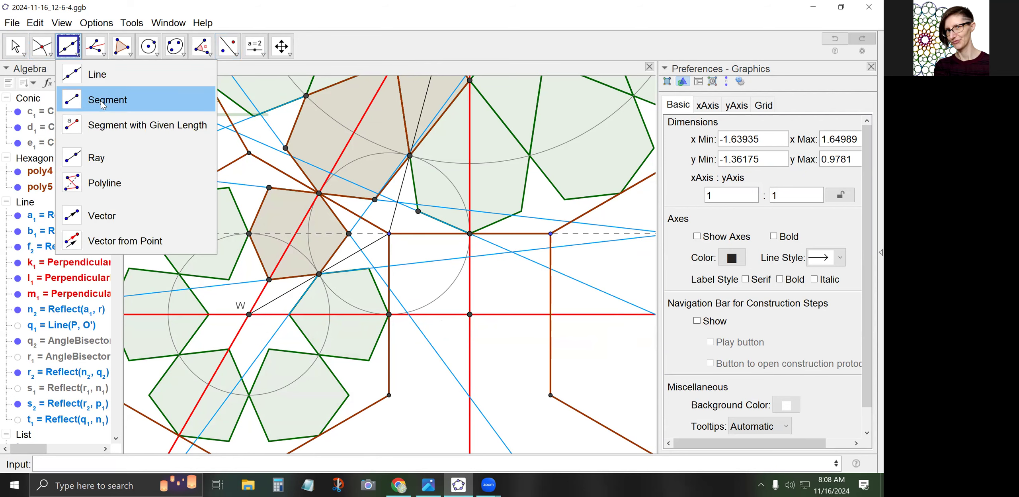
{"action": "left_click", "coordinate": [89, 100]}
{"action": "left_click", "coordinate": [388, 233]}
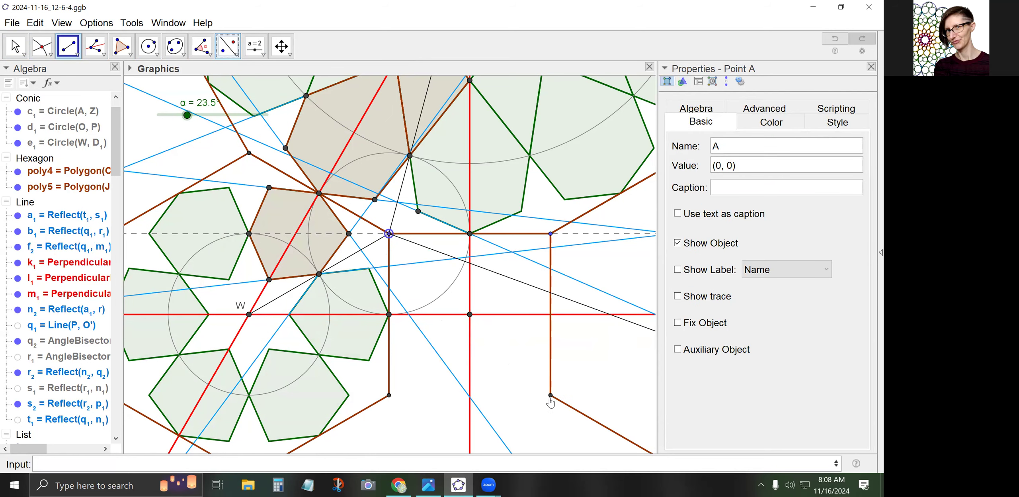
{"action": "scroll", "coordinate": [545, 400], "scroll_direction": "up", "scroll_amount": 3}
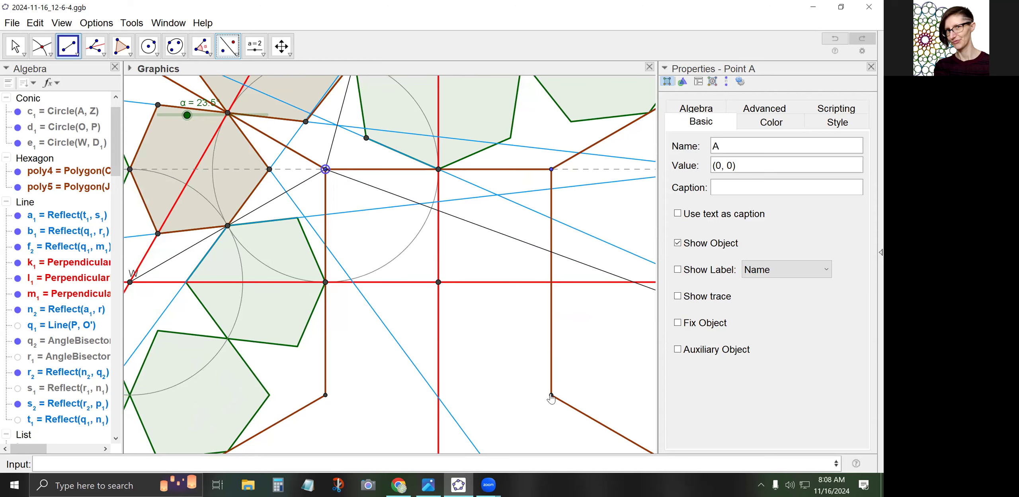
{"action": "left_click", "coordinate": [549, 400]}
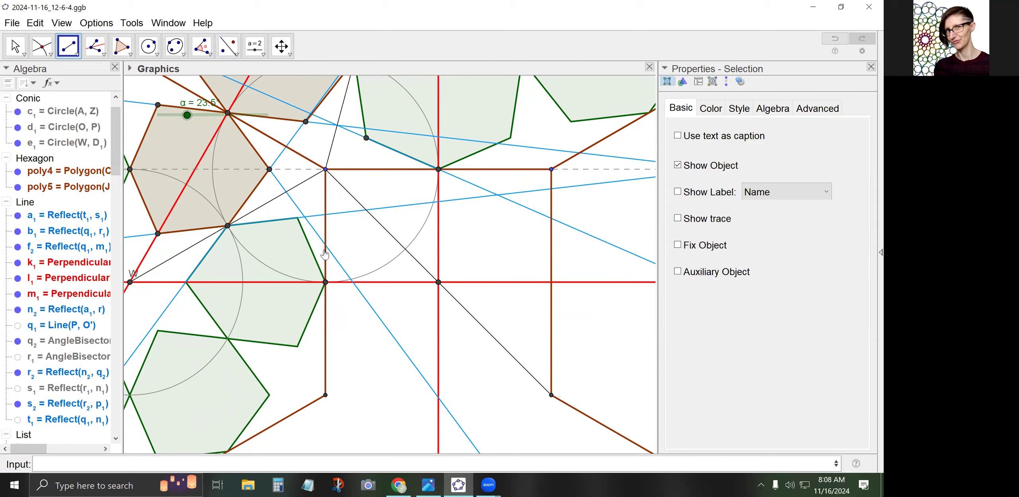
Hide construction lines q₂, n₂ and s₂
{"action": "left_click", "coordinate": [97, 47]}
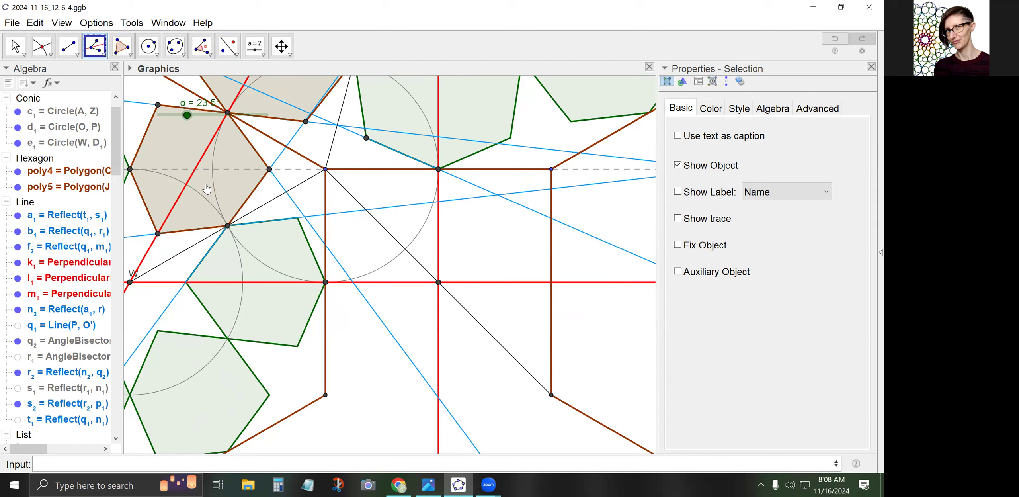
{"action": "left_click", "coordinate": [15, 46]}
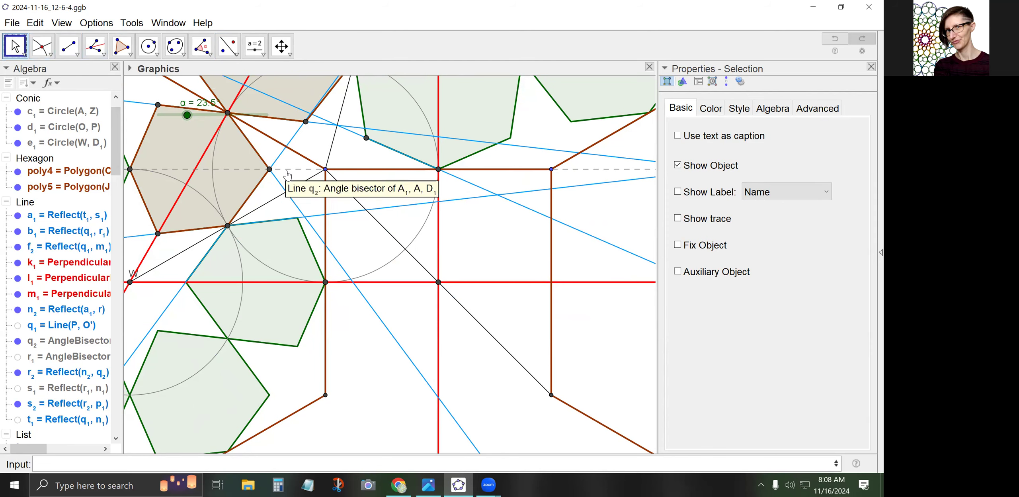
{"action": "left_click", "coordinate": [284, 172]}
{"action": "right_click", "coordinate": [286, 170]}
{"action": "left_click", "coordinate": [336, 251]}
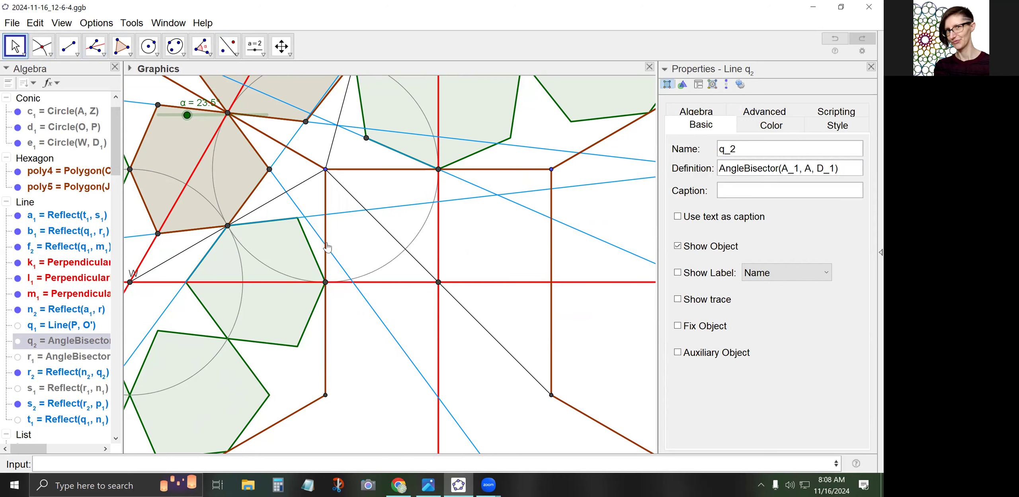
{"action": "left_click", "coordinate": [297, 204]}
{"action": "right_click", "coordinate": [297, 204]}
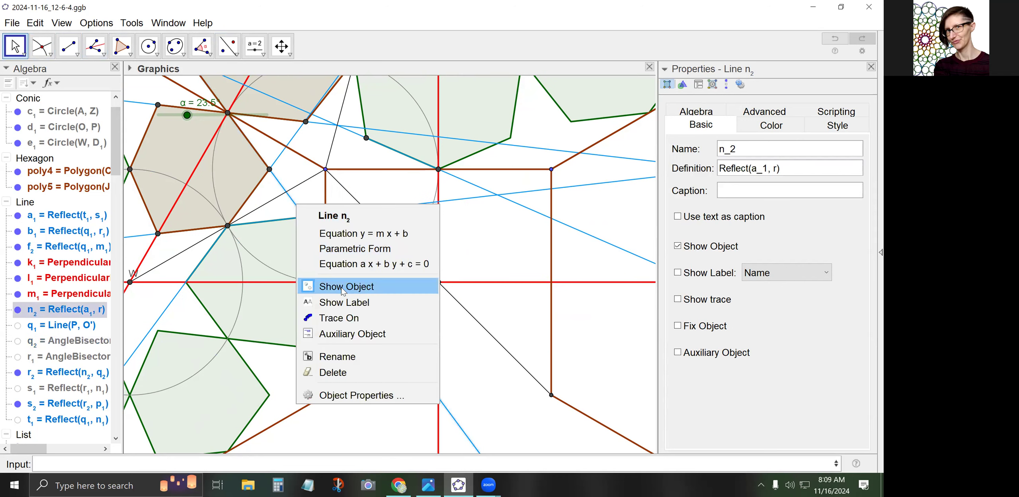
{"action": "left_click", "coordinate": [327, 286]}
{"action": "left_click", "coordinate": [310, 213]}
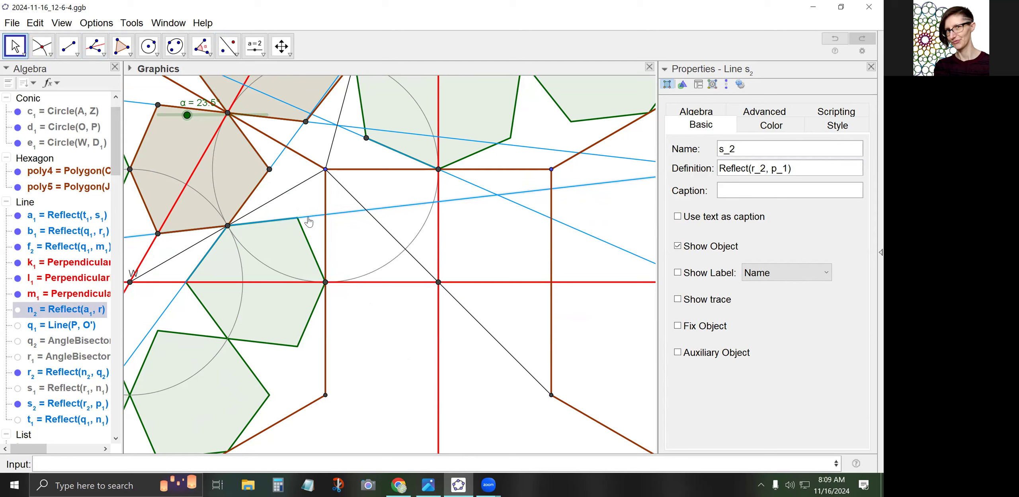
{"action": "right_click", "coordinate": [310, 213]}
{"action": "left_click", "coordinate": [349, 298]}
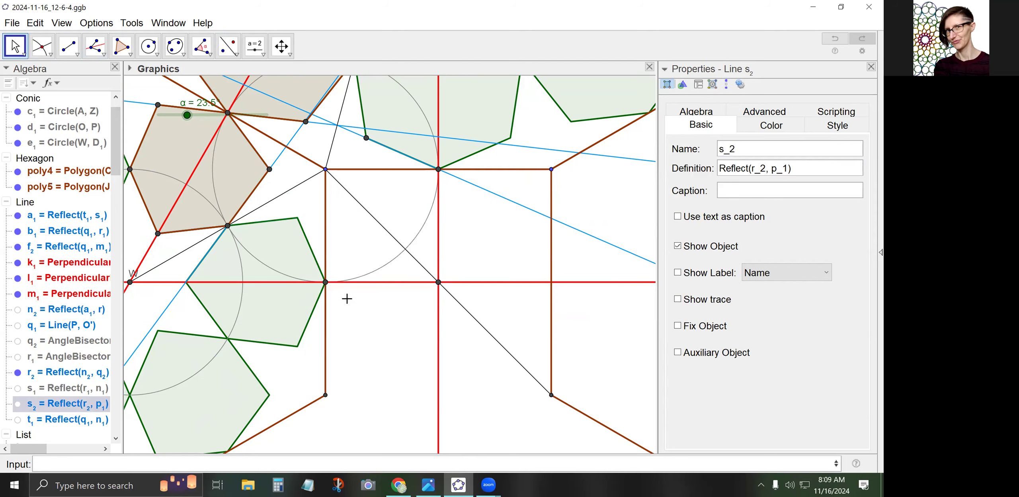
Hide lines r₂ and a₁ as well
{"action": "left_click", "coordinate": [276, 160]}
{"action": "right_click", "coordinate": [277, 160]}
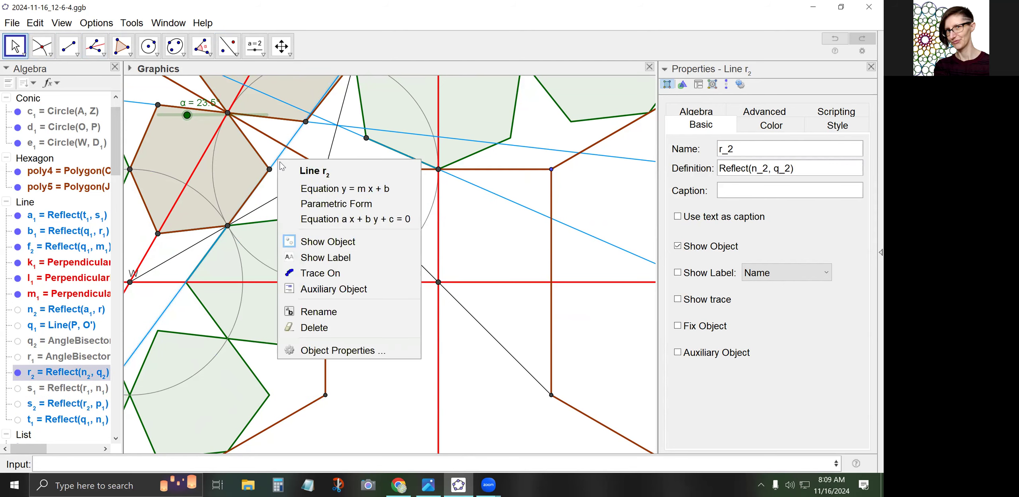
{"action": "left_click", "coordinate": [320, 241]}
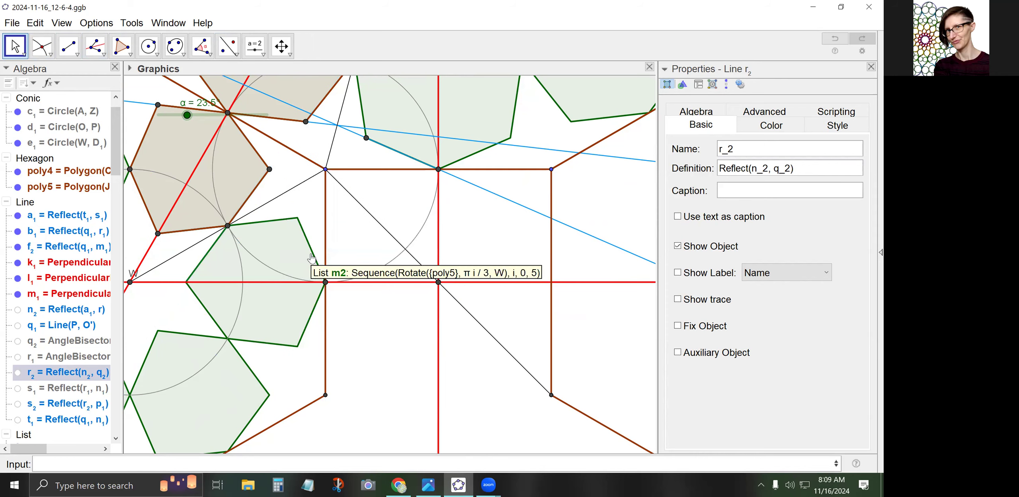
{"action": "left_click", "coordinate": [533, 148]}
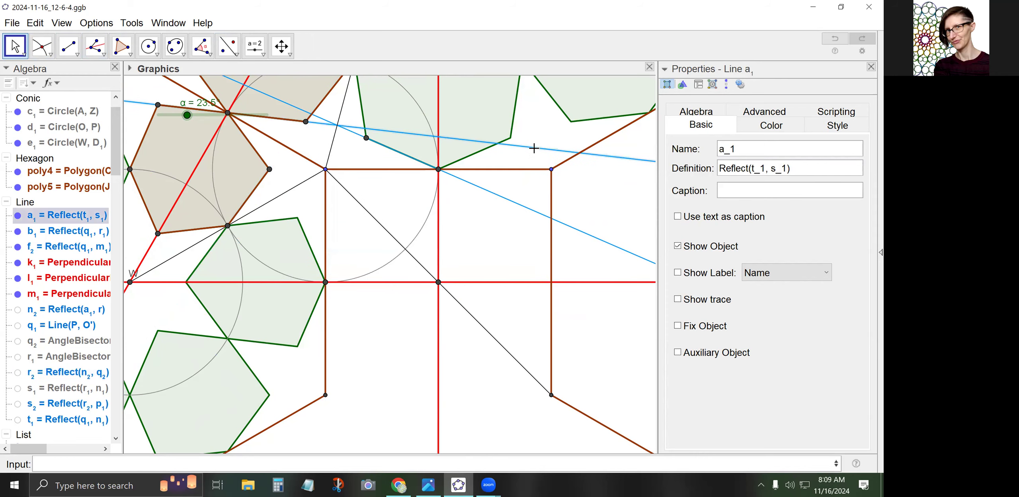
{"action": "right_click", "coordinate": [535, 148]}
{"action": "left_click", "coordinate": [569, 230]}
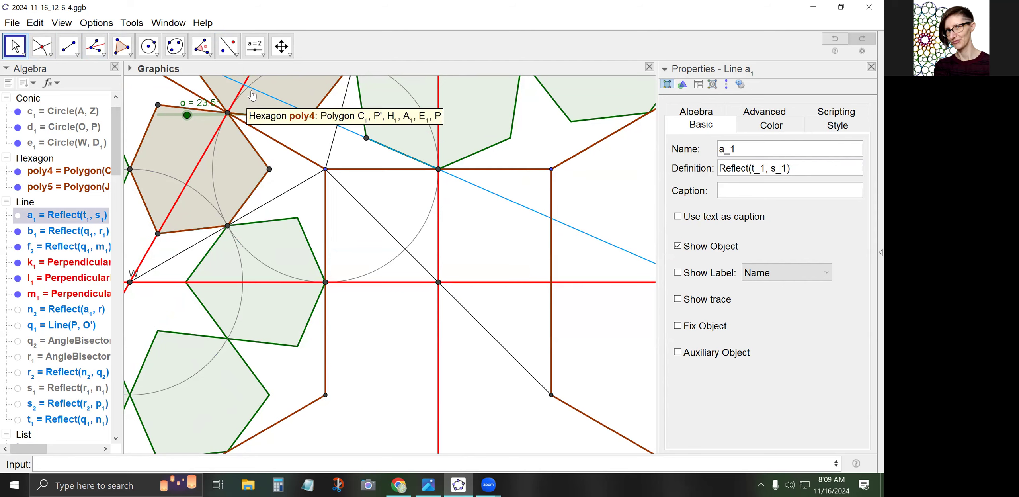
Reflect line b1 across line f to create g3
{"action": "left_click", "coordinate": [230, 49]}
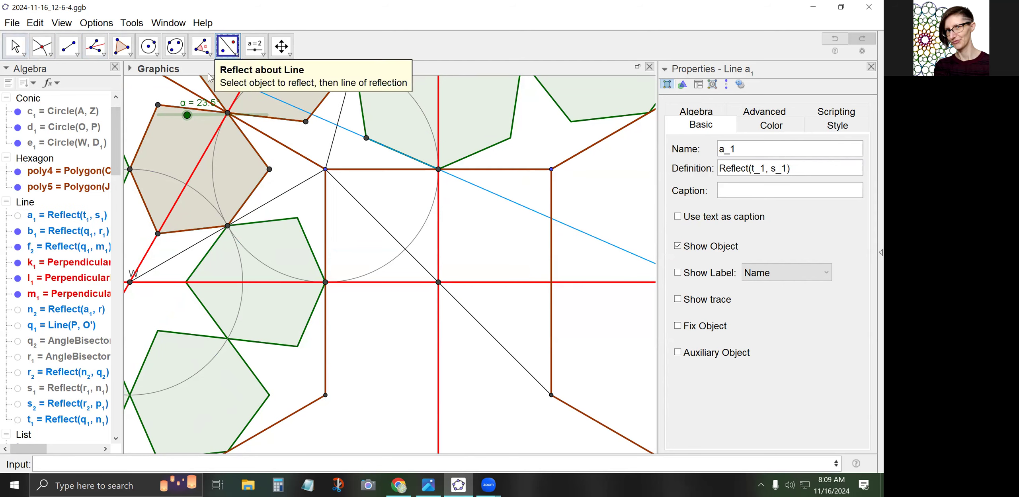
{"action": "left_click", "coordinate": [471, 183]}
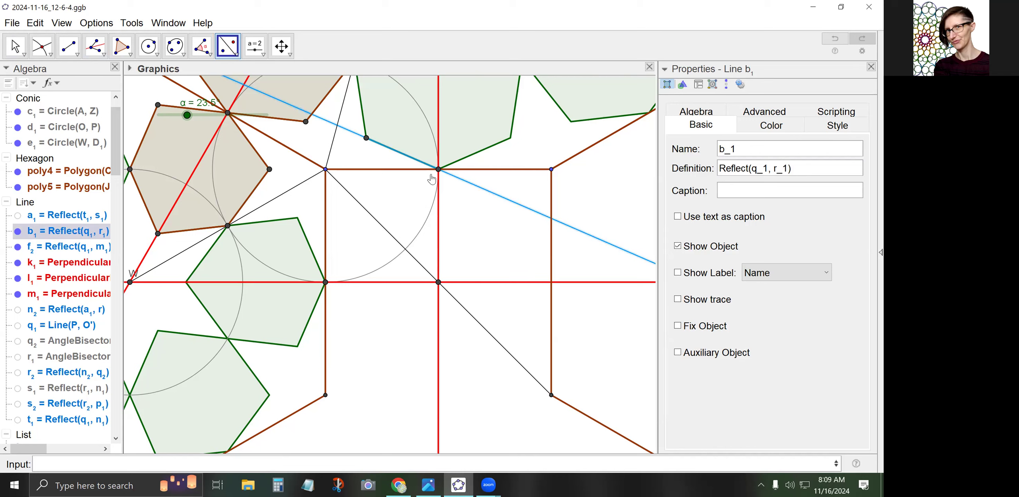
{"action": "left_click", "coordinate": [485, 171]}
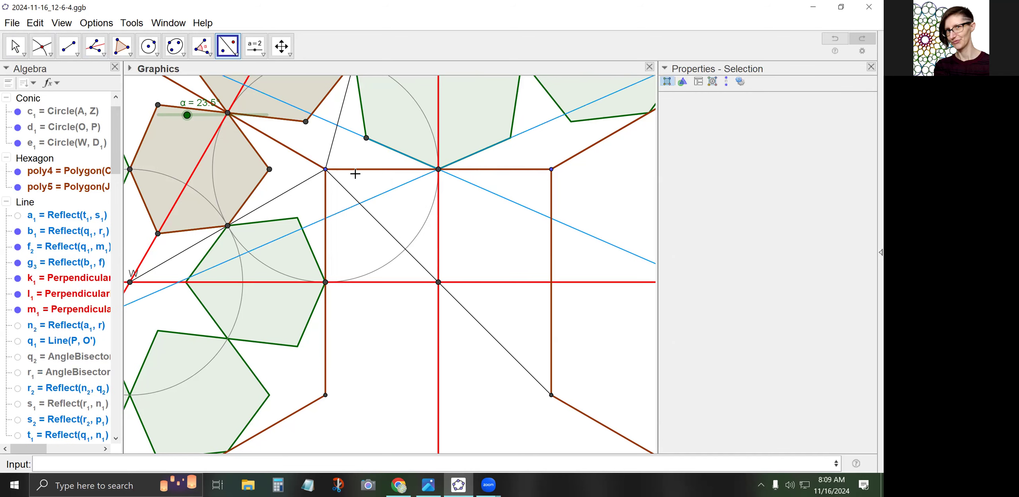
Construct angle bisector h3 from point Z, the angle vertex, and a third point
{"action": "left_click", "coordinate": [43, 47]}
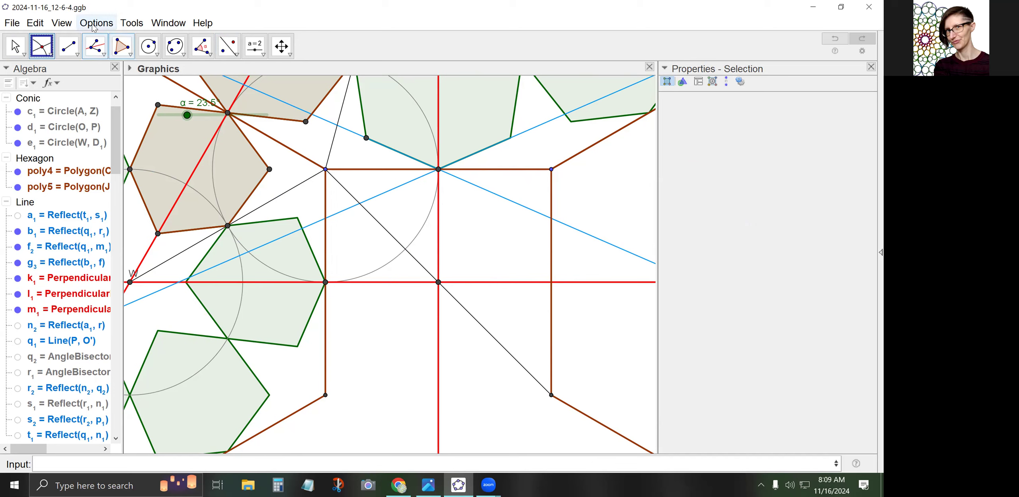
{"action": "left_click", "coordinate": [95, 46]}
{"action": "left_click", "coordinate": [438, 170]}
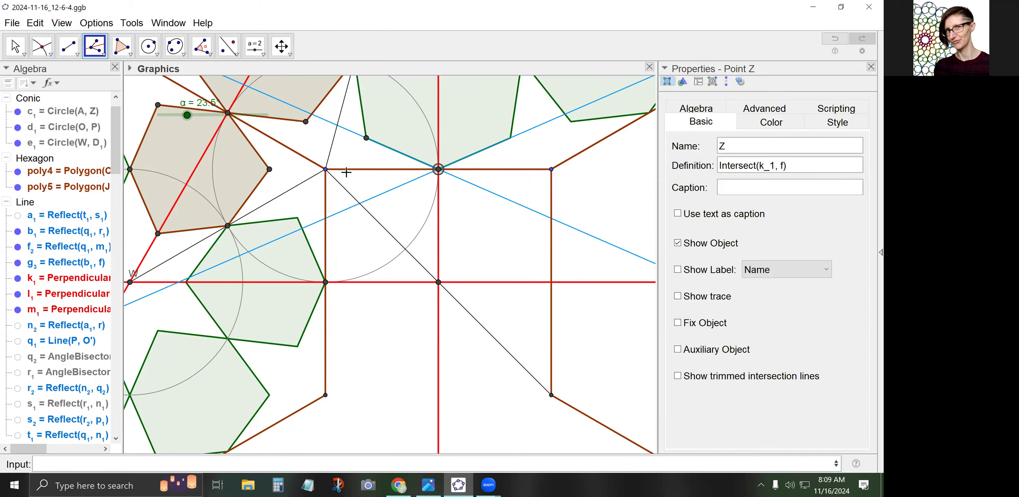
{"action": "left_click", "coordinate": [325, 170]}
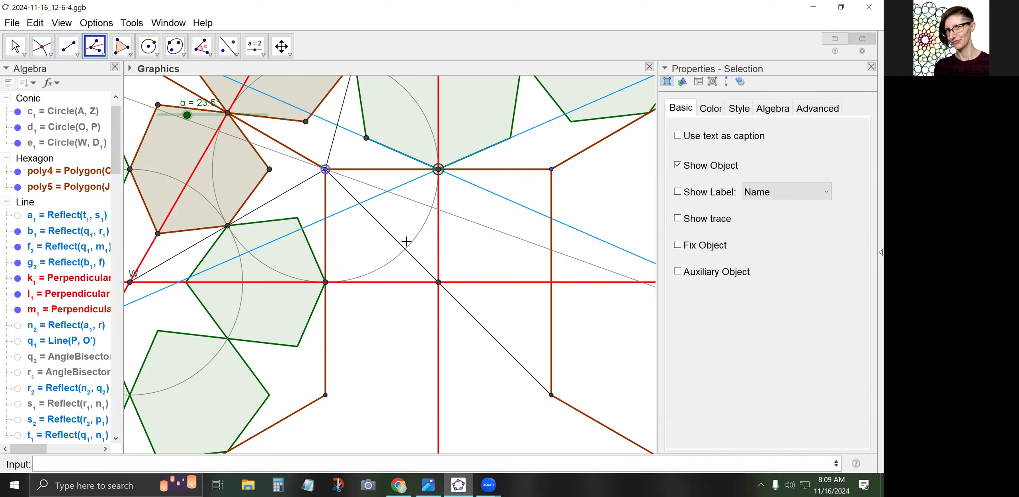
{"action": "left_click", "coordinate": [438, 282]}
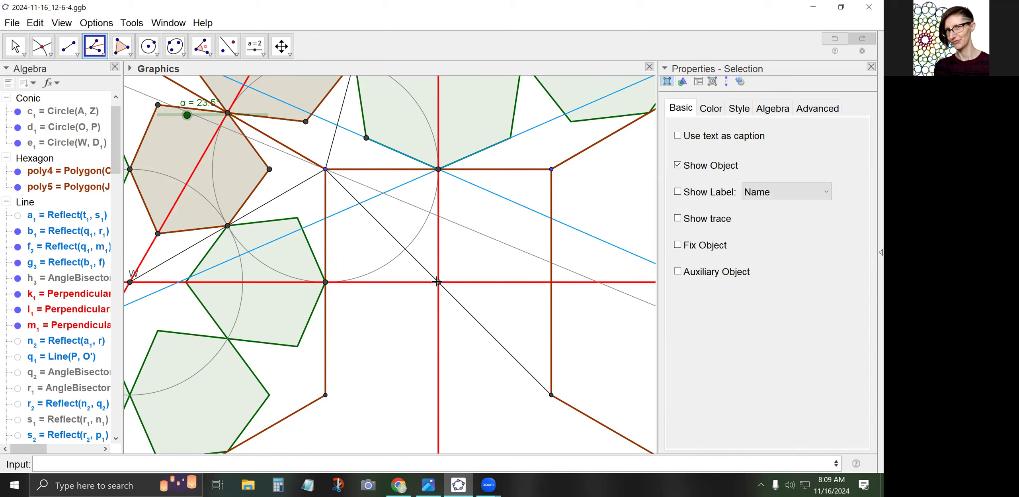
Mark unlabelled point M1 where the blue line crosses h3, and reflect g3 across h3 into i3
{"action": "left_click", "coordinate": [42, 45]}
{"action": "left_click", "coordinate": [384, 193]}
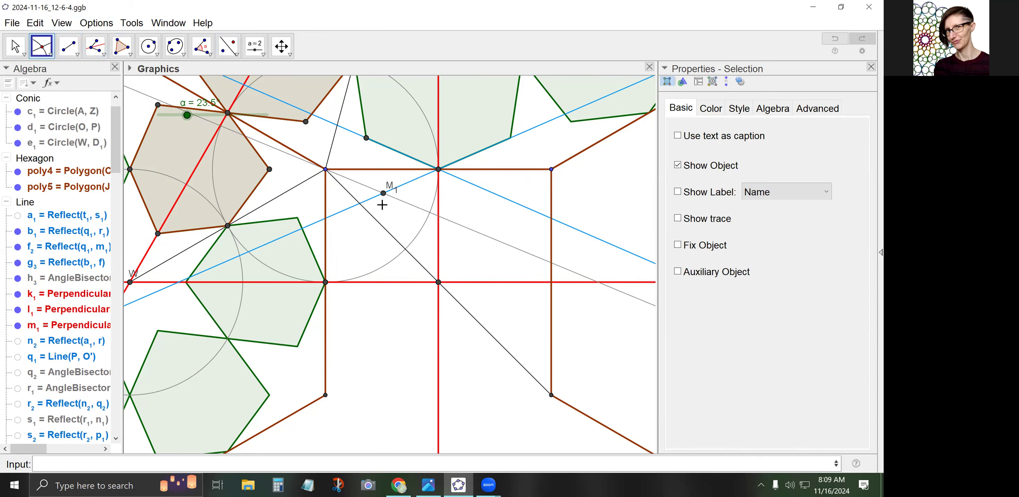
{"action": "right_click", "coordinate": [384, 194]}
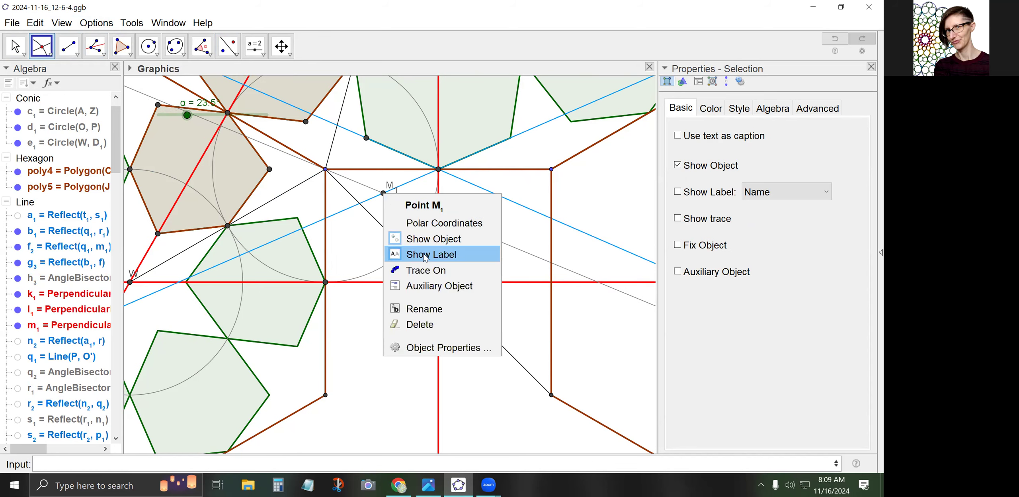
{"action": "left_click", "coordinate": [419, 255]}
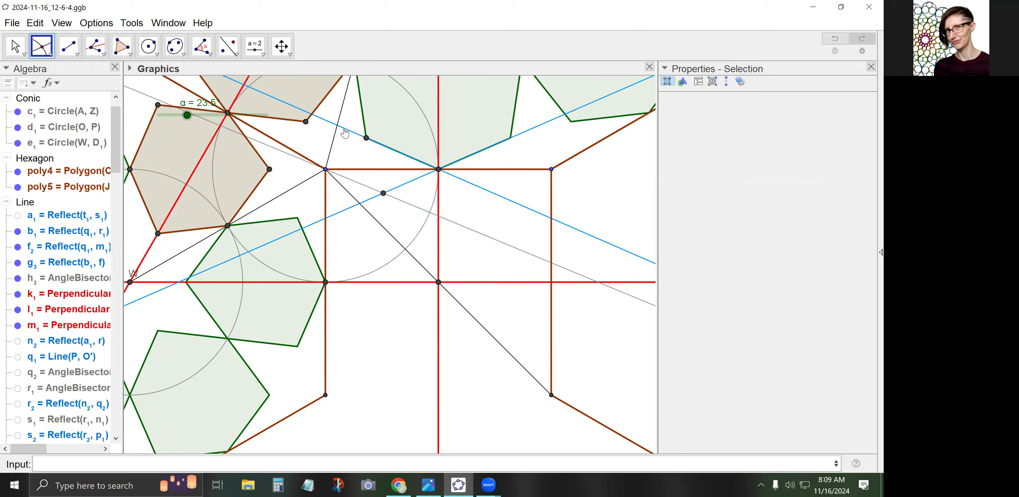
{"action": "left_click", "coordinate": [233, 44]}
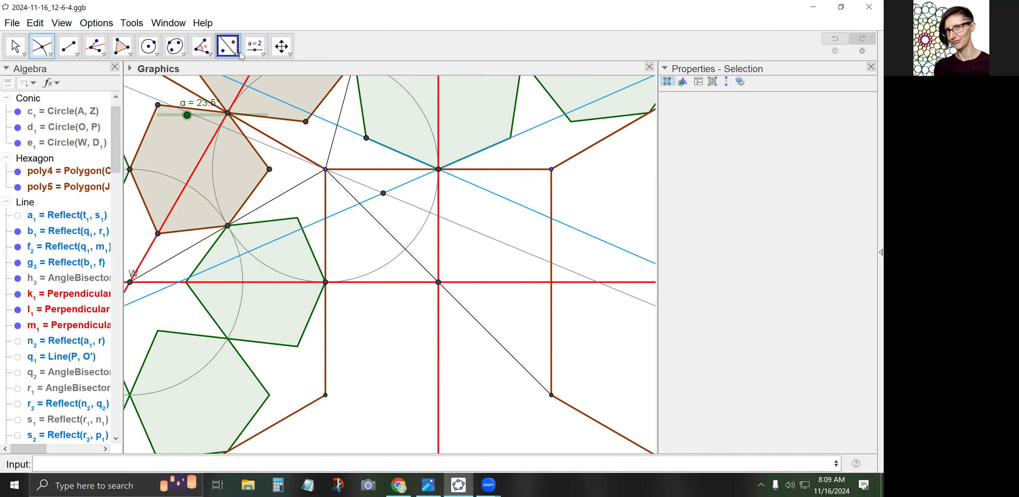
{"action": "left_click", "coordinate": [398, 186]}
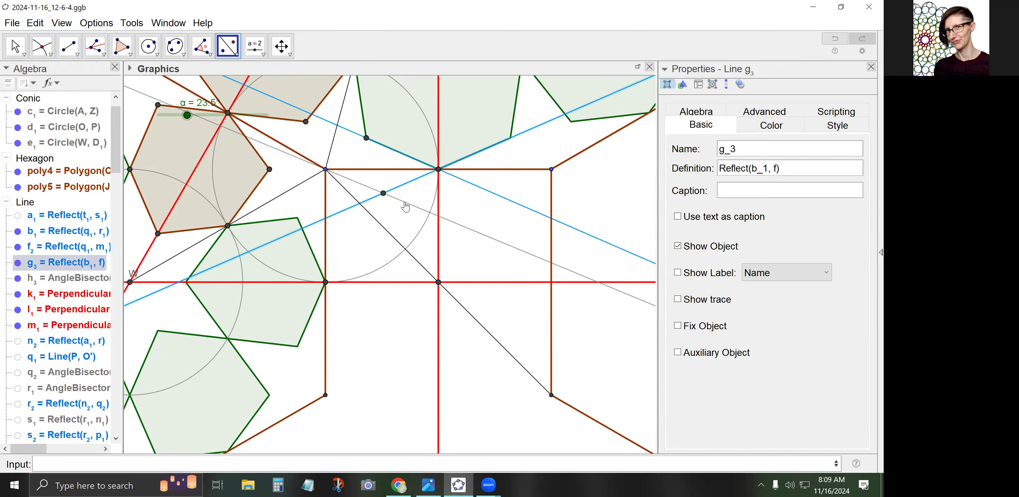
{"action": "left_click", "coordinate": [404, 202]}
Give bisector h3 a dashed line style
{"action": "key", "text": "Escape"}
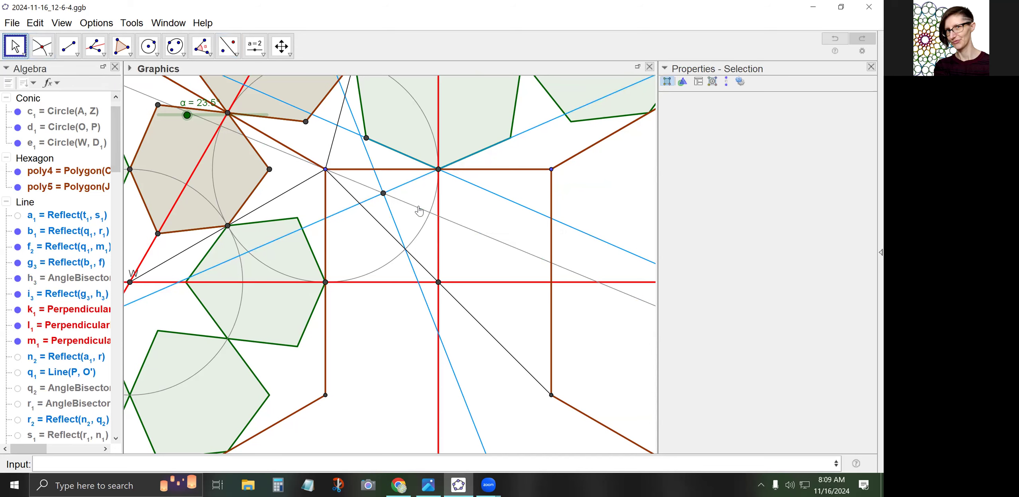
{"action": "left_click", "coordinate": [417, 208]}
{"action": "left_click", "coordinate": [837, 125]}
{"action": "left_click", "coordinate": [760, 264]}
{"action": "left_click", "coordinate": [759, 286]}
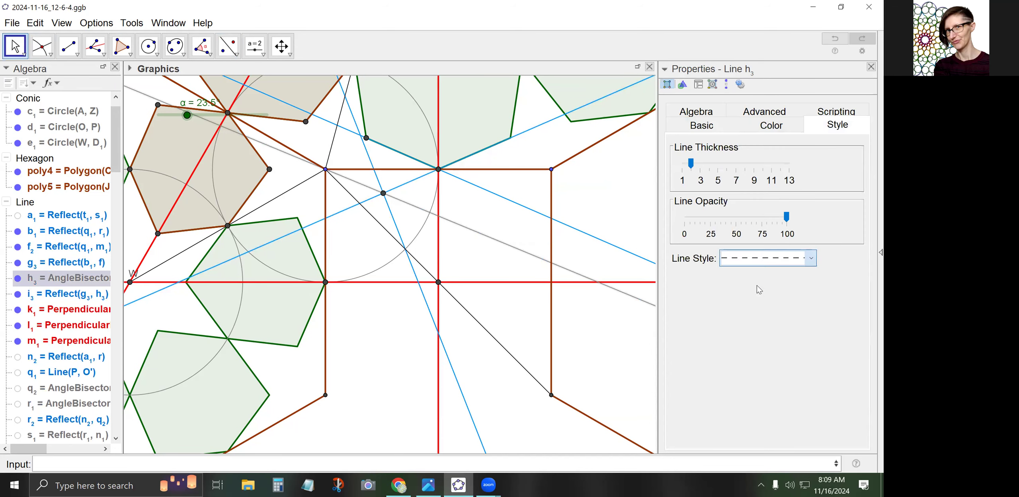
{"action": "left_click", "coordinate": [410, 198]}
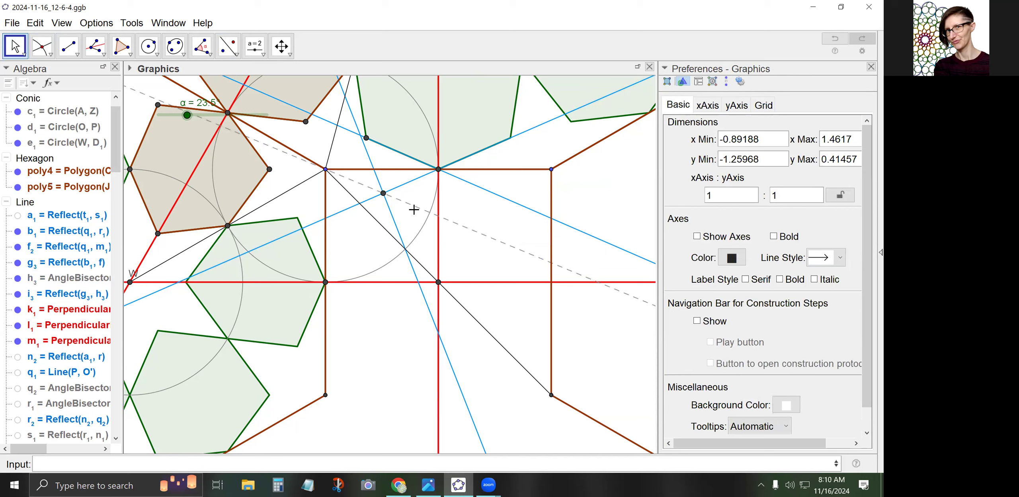
Mark point N1 where i3 crosses the black diagonal and hide its label
{"action": "left_click", "coordinate": [43, 47]}
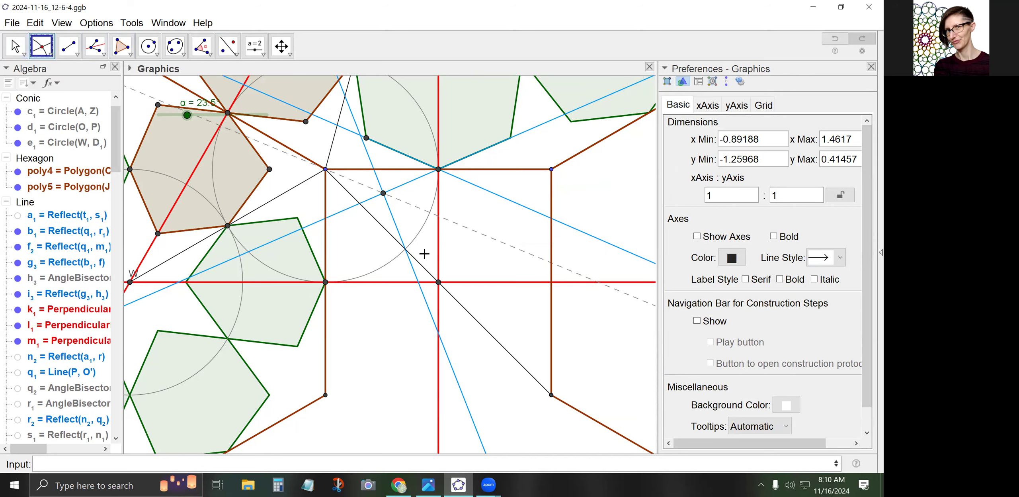
{"action": "left_click", "coordinate": [404, 247]}
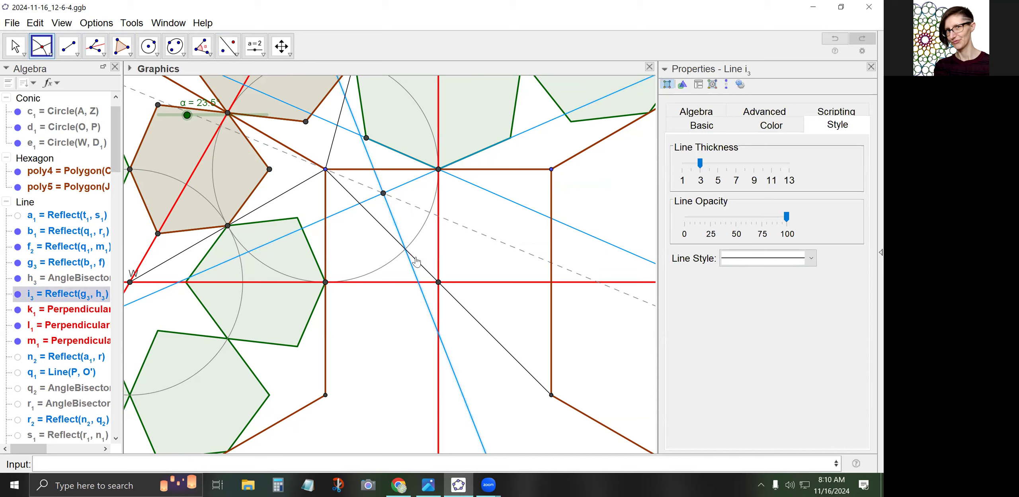
{"action": "left_click", "coordinate": [416, 258]}
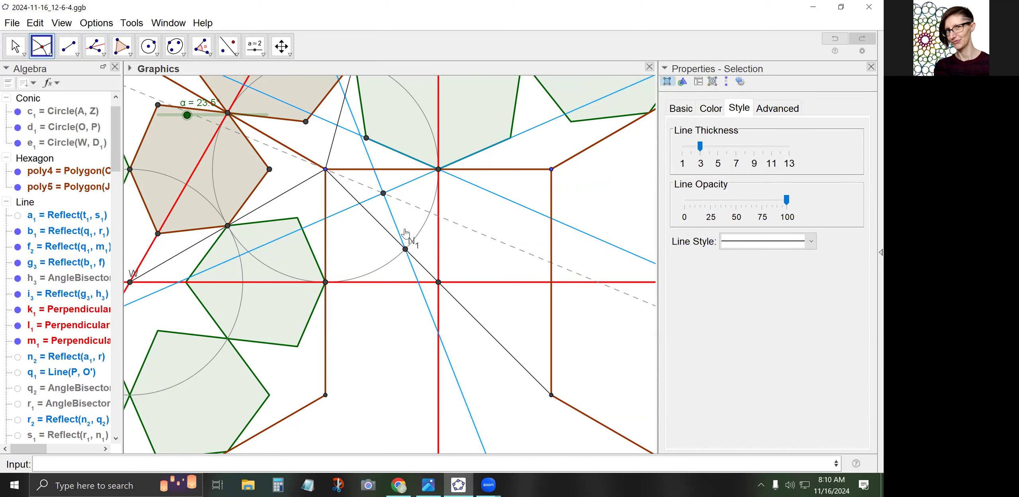
{"action": "right_click", "coordinate": [406, 247]}
{"action": "left_click", "coordinate": [450, 310]}
Draw a circle centred at V passing through N1
{"action": "left_click", "coordinate": [148, 46]}
{"action": "left_click", "coordinate": [438, 282]}
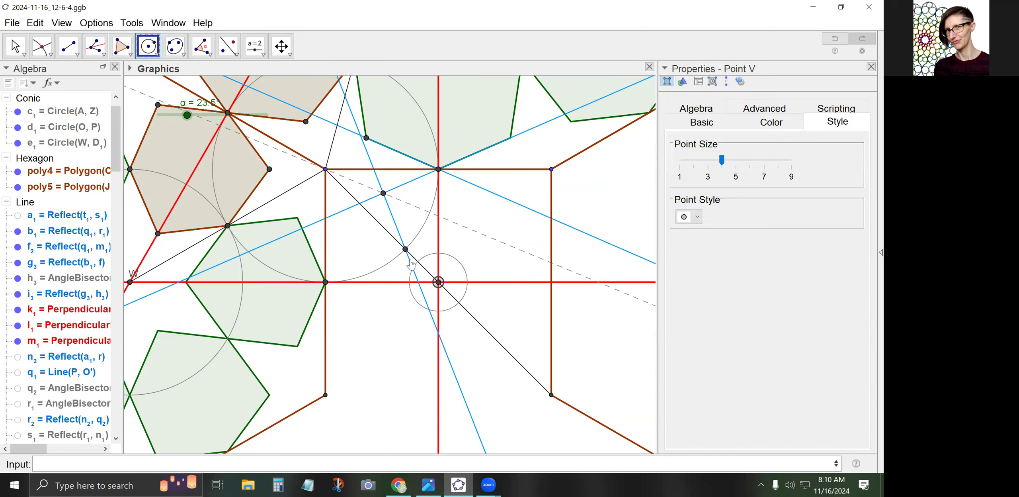
{"action": "left_click", "coordinate": [404, 251]}
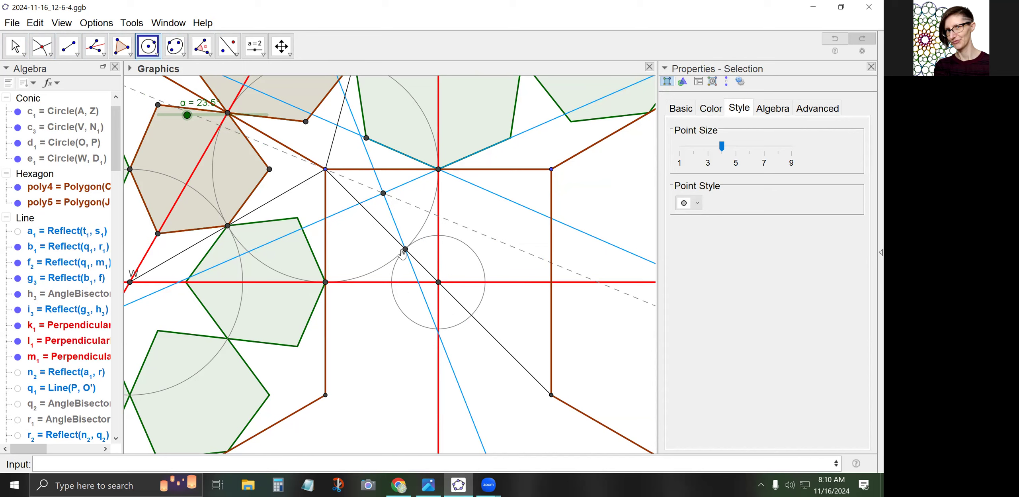
Reflect line i3 across line f3 to create j3
{"action": "left_click", "coordinate": [24, 46]}
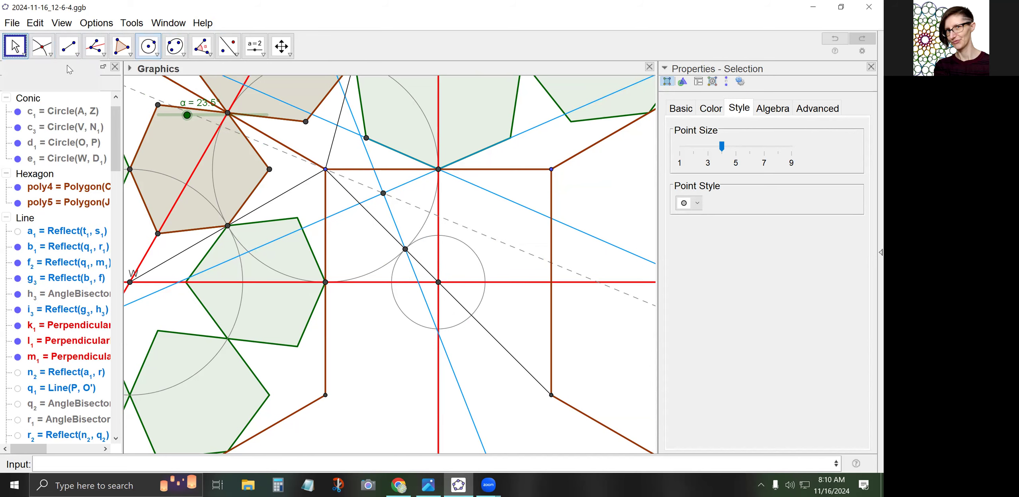
{"action": "left_click", "coordinate": [370, 251]}
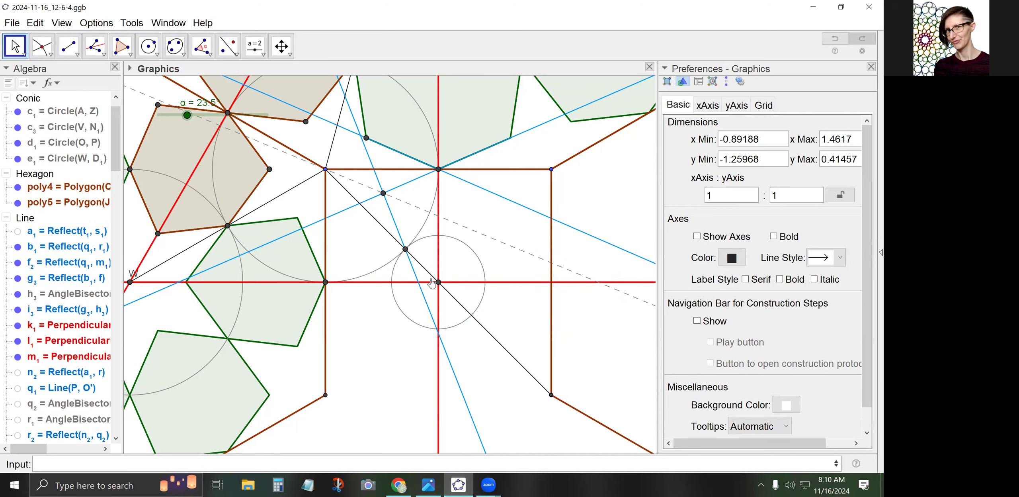
{"action": "left_click", "coordinate": [227, 46]}
{"action": "left_click", "coordinate": [397, 230]}
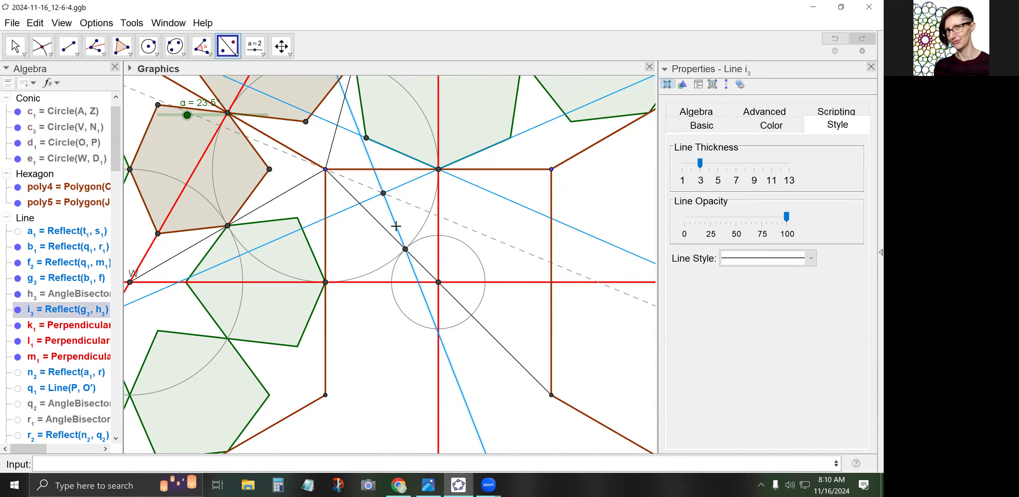
{"action": "left_click", "coordinate": [387, 232]}
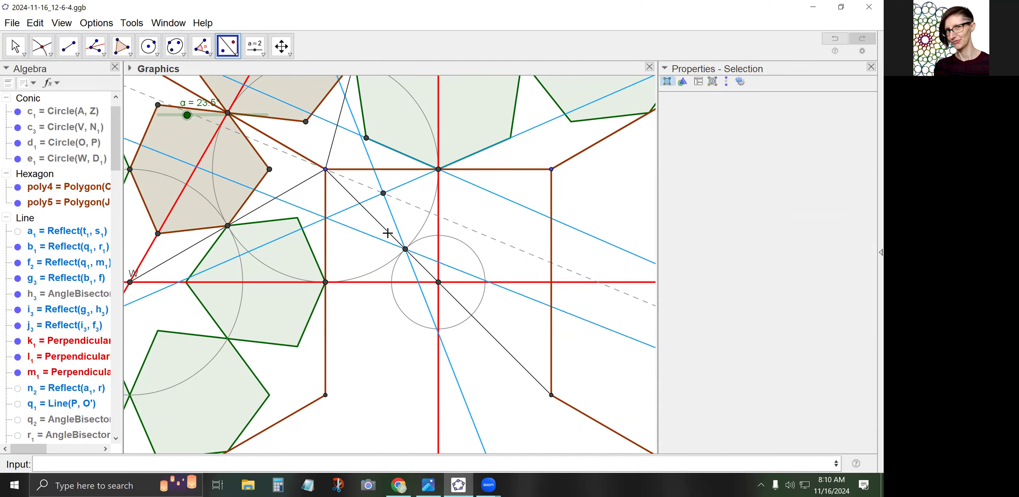
Mark point Q1 where j3 crosses red vertical line k1, label hidden
{"action": "left_click", "coordinate": [40, 48]}
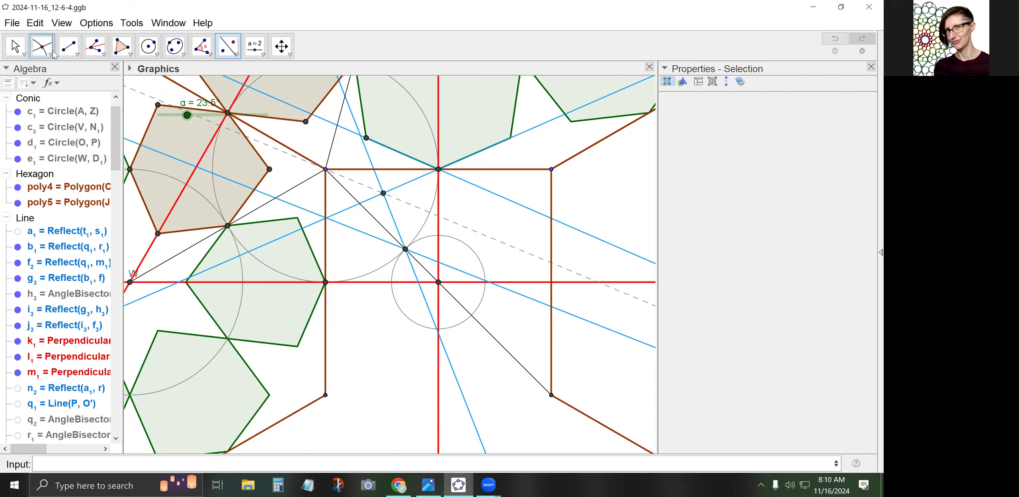
{"action": "left_click", "coordinate": [438, 262]}
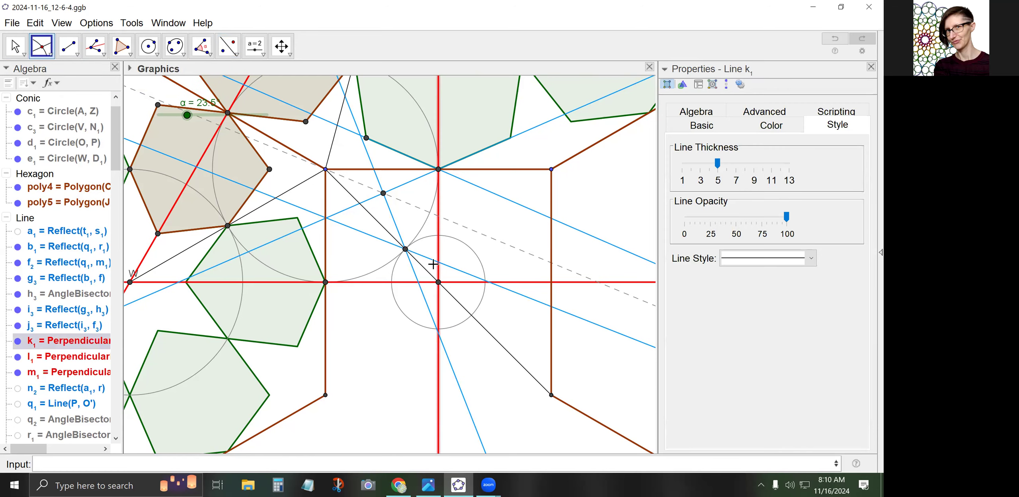
{"action": "left_click", "coordinate": [450, 267]}
{"action": "right_click", "coordinate": [438, 264]}
{"action": "left_click", "coordinate": [476, 326]}
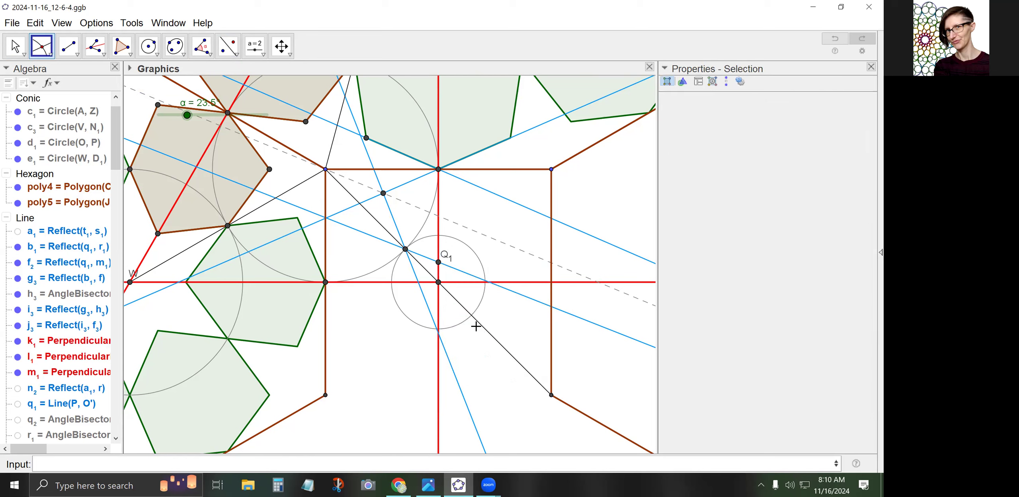
Mirror points M1 and N1 across the red vertical line; cancel a started polygon
{"action": "left_click", "coordinate": [229, 51]}
{"action": "left_click", "coordinate": [383, 193]}
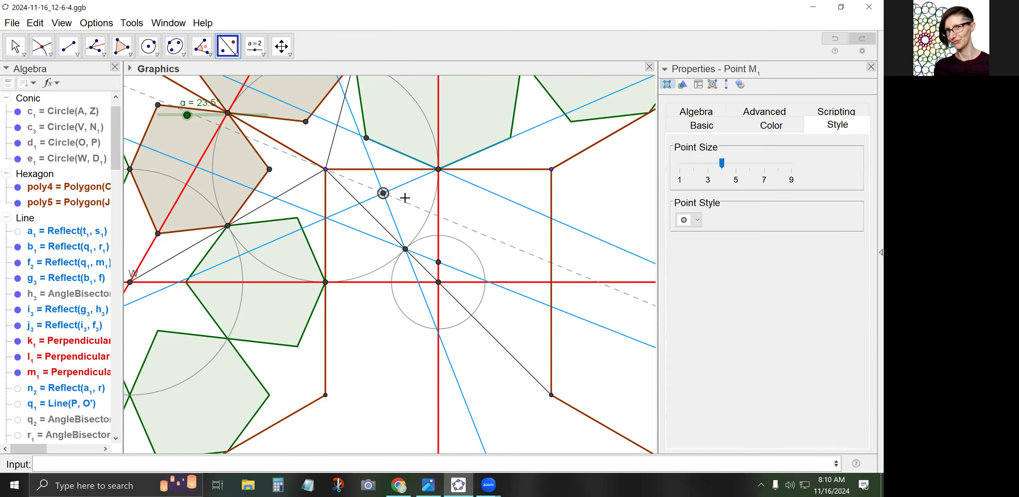
{"action": "left_click", "coordinate": [439, 228]}
{"action": "left_click", "coordinate": [406, 249]}
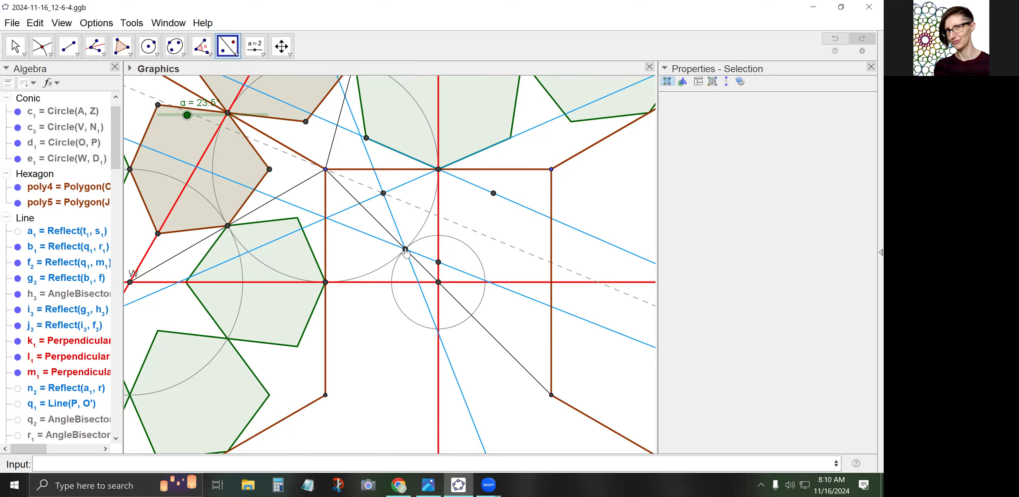
{"action": "left_click", "coordinate": [438, 231]}
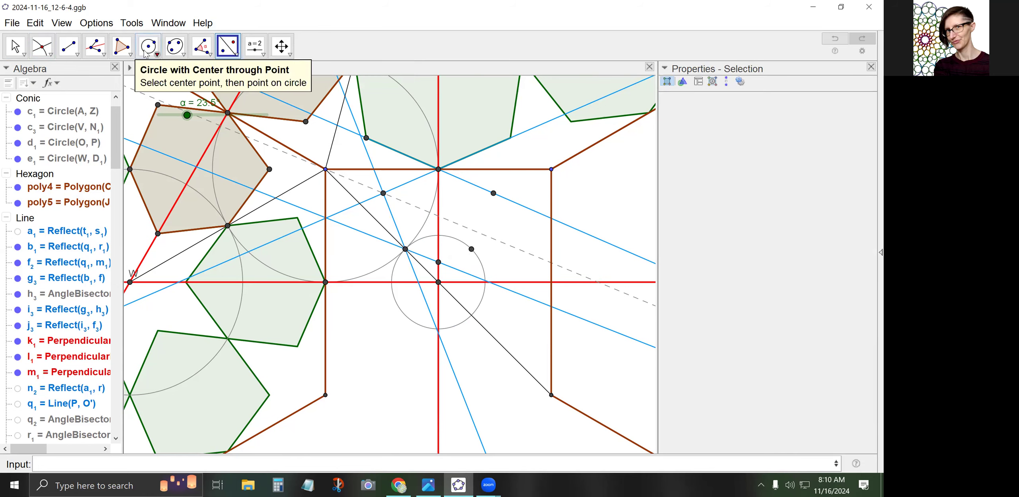
{"action": "left_click", "coordinate": [121, 46]}
{"action": "left_click", "coordinate": [405, 249]}
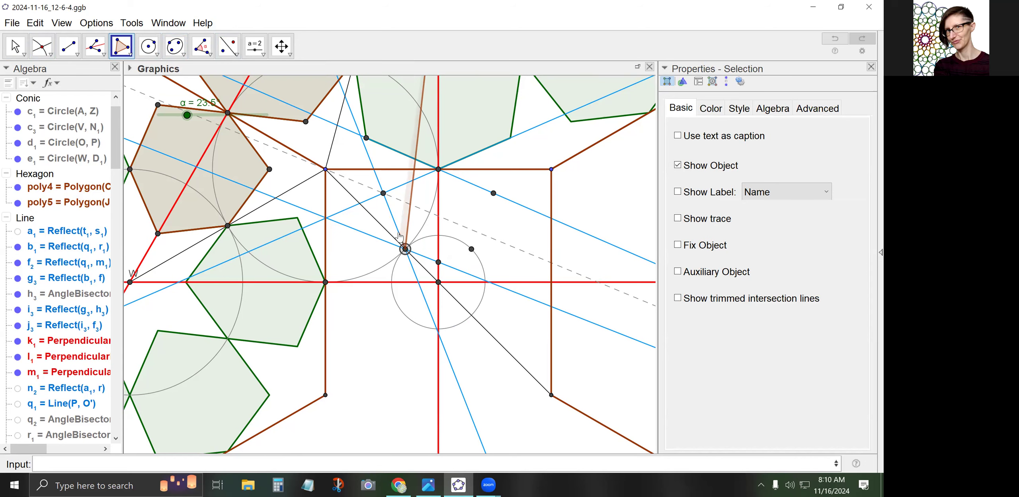
{"action": "key", "text": "Escape"}
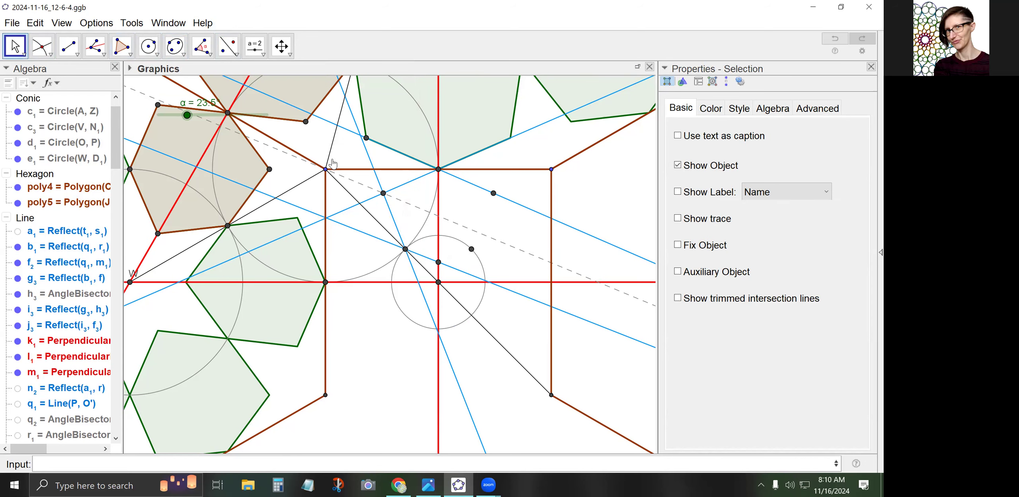
Save the construction via File > Save
{"action": "scroll", "coordinate": [395, 169], "scroll_direction": "down", "scroll_amount": 8}
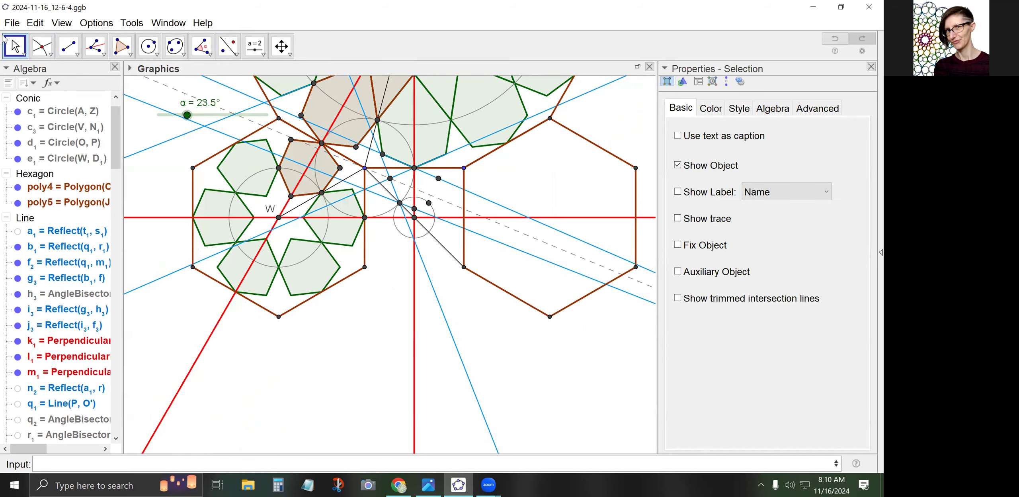
{"action": "left_click", "coordinate": [395, 257]}
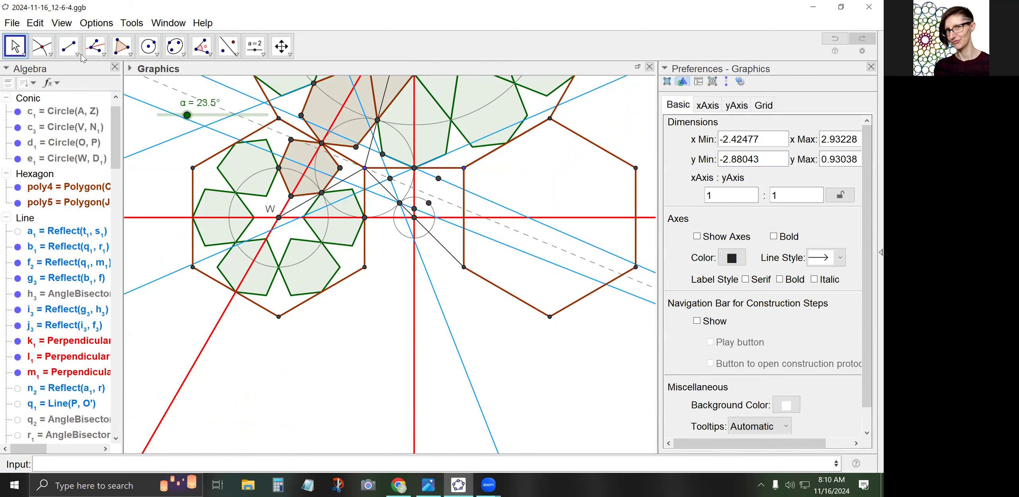
{"action": "left_click", "coordinate": [14, 23]}
{"action": "left_click", "coordinate": [44, 126]}
Pan and zoom in on the central rectangle with the small circle
{"action": "left_click_drag", "start_coordinate": [390, 243], "coordinate": [385, 322]}
{"action": "scroll", "coordinate": [414, 281], "scroll_direction": "up", "scroll_amount": 2}
{"action": "scroll", "coordinate": [449, 267], "scroll_direction": "up", "scroll_amount": 3}
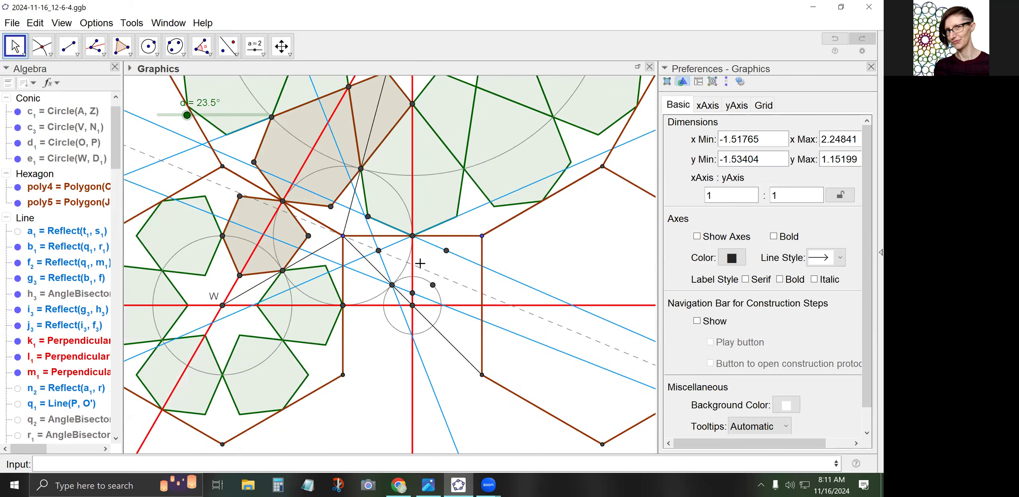
{"action": "scroll", "coordinate": [404, 263], "scroll_direction": "up", "scroll_amount": 3}
{"action": "scroll", "coordinate": [395, 259], "scroll_direction": "up", "scroll_amount": 3}
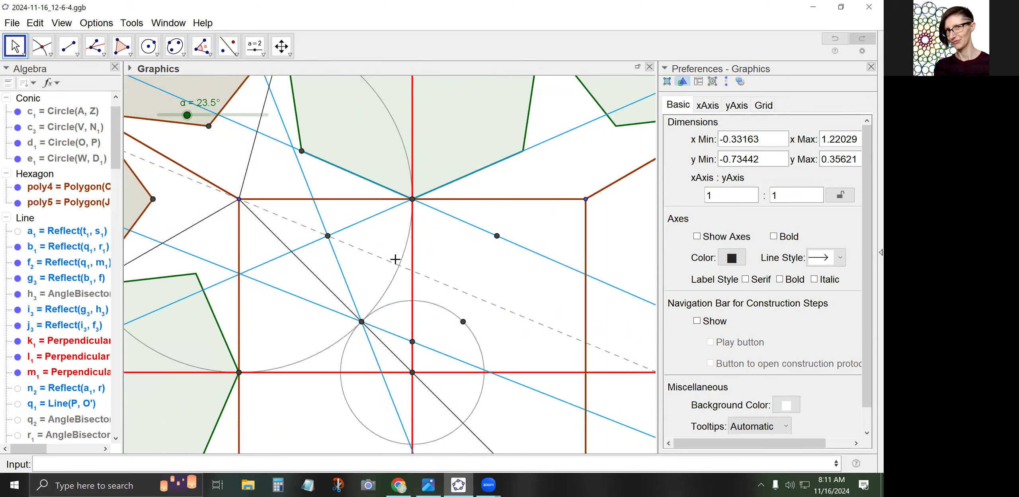
Draw a stray triangle t1 from point Z, then delete it
{"action": "left_click", "coordinate": [122, 46]}
{"action": "left_click", "coordinate": [414, 193]}
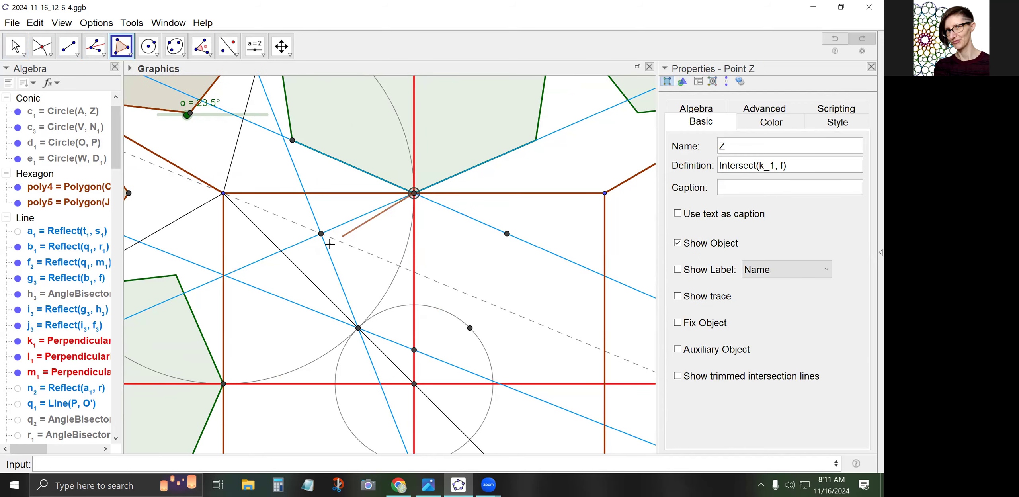
{"action": "left_click", "coordinate": [321, 233]}
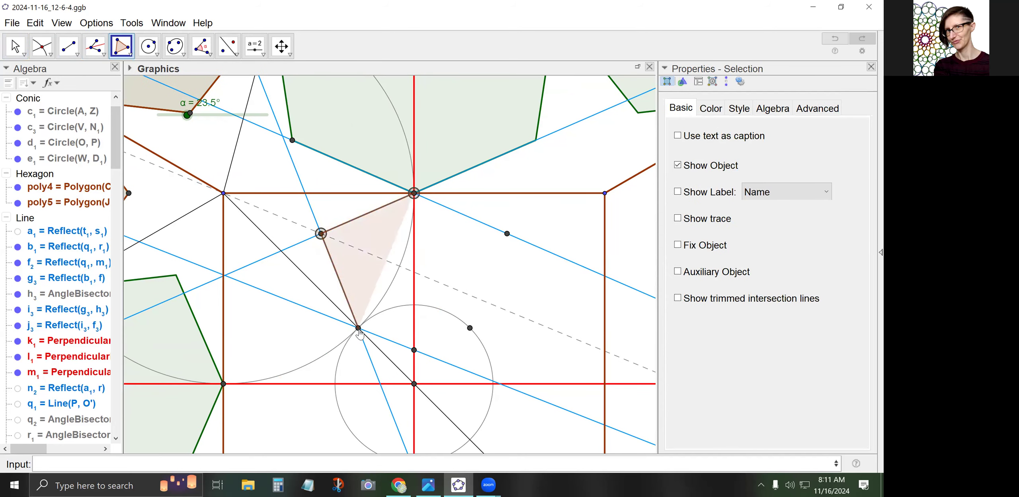
{"action": "left_click", "coordinate": [223, 193]}
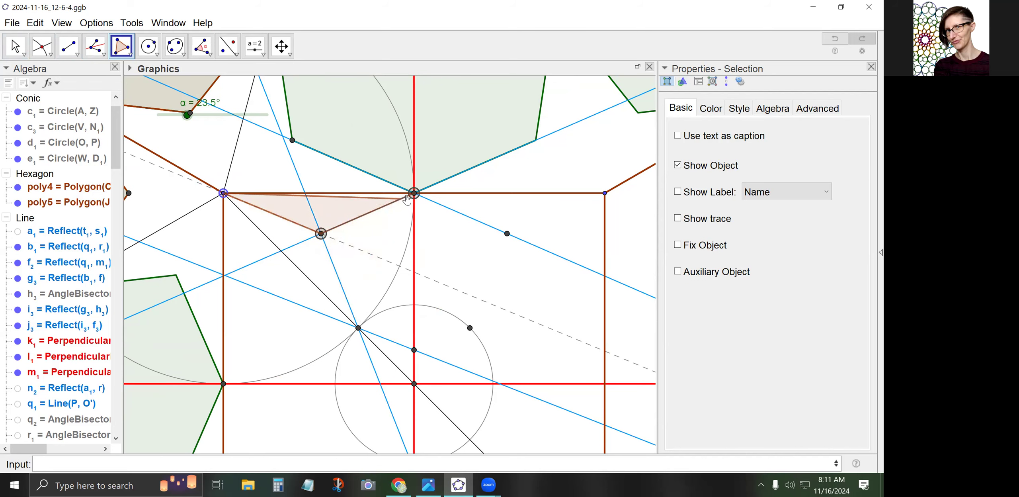
{"action": "left_click", "coordinate": [414, 194]}
{"action": "left_click", "coordinate": [15, 46]}
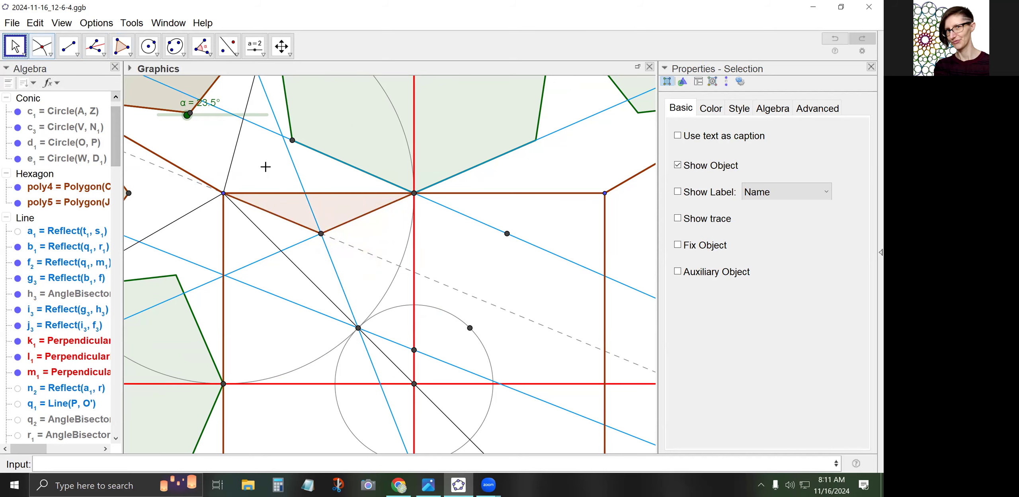
{"action": "left_click", "coordinate": [340, 205]}
{"action": "key", "text": "Delete"}
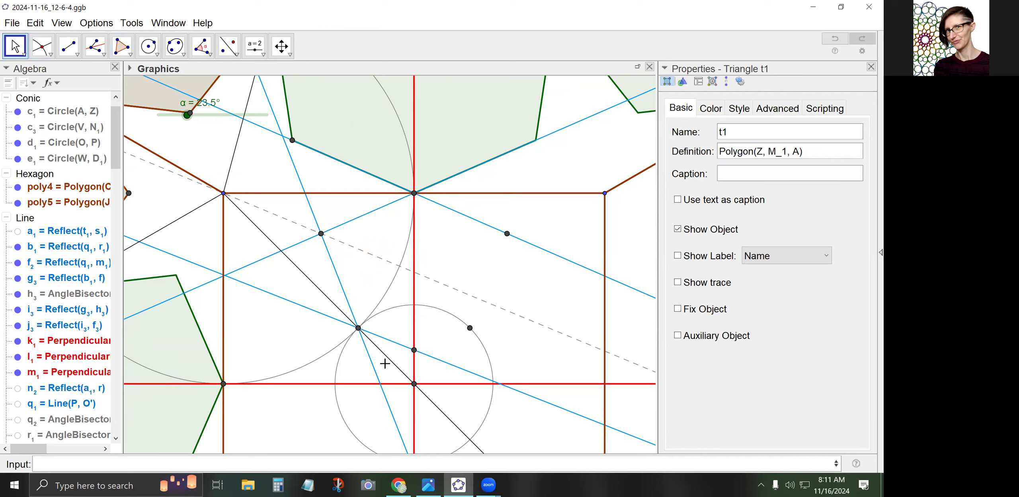
Draw hexagon poly6 through Q₁, N₁, M₁, Z, R₁ and S₁
{"action": "left_click", "coordinate": [121, 46]}
{"action": "left_click", "coordinate": [159, 75]}
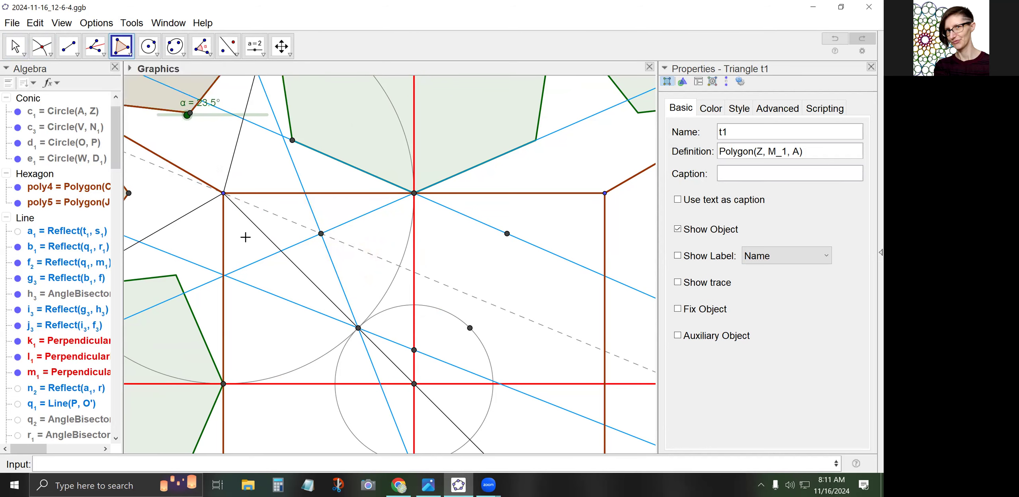
{"action": "left_click", "coordinate": [413, 349]}
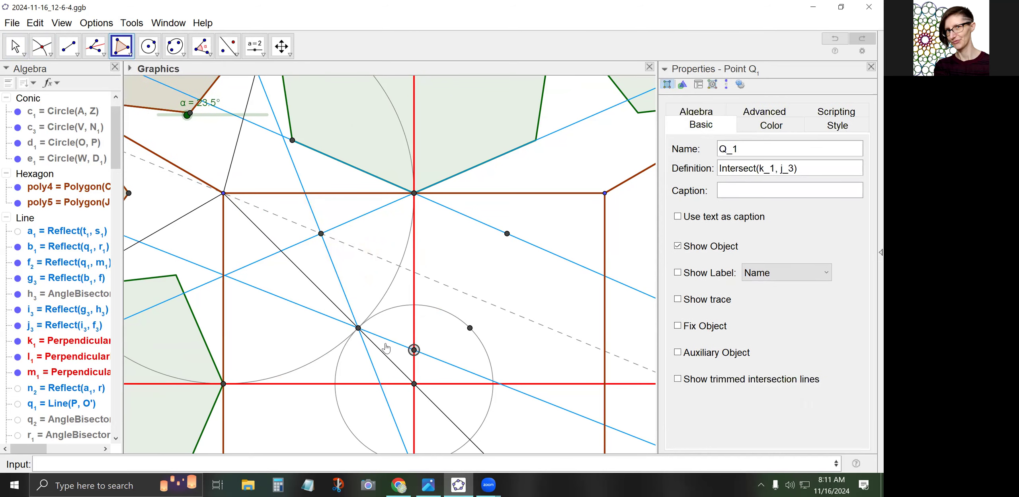
{"action": "left_click", "coordinate": [358, 328]}
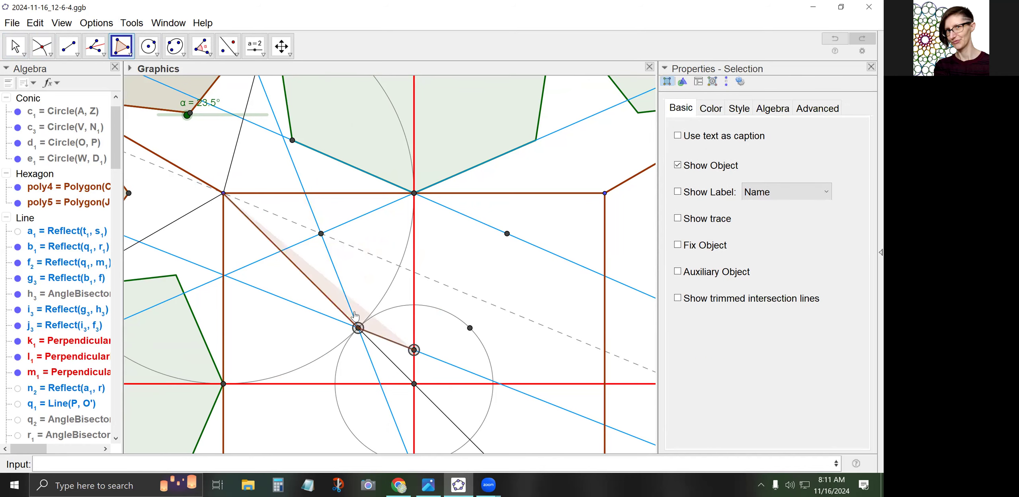
{"action": "left_click", "coordinate": [321, 234]}
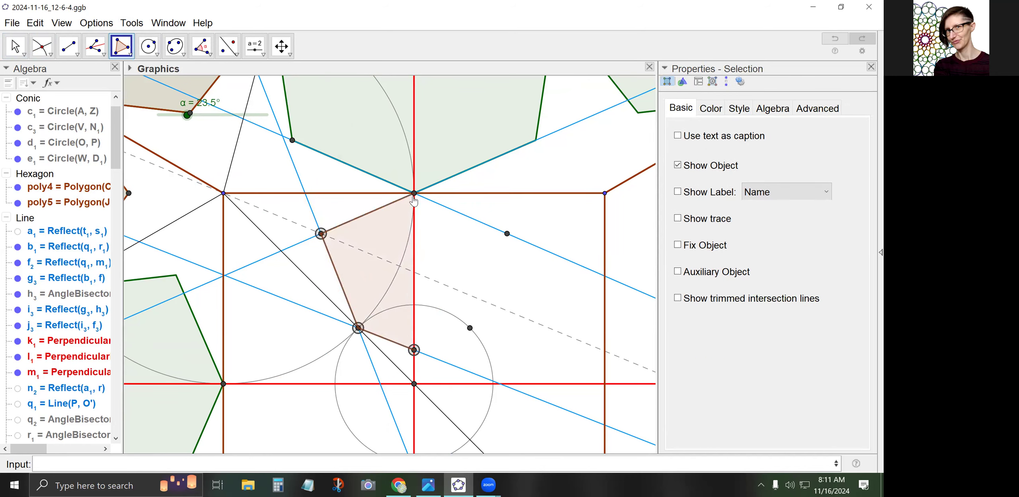
{"action": "left_click", "coordinate": [414, 193]}
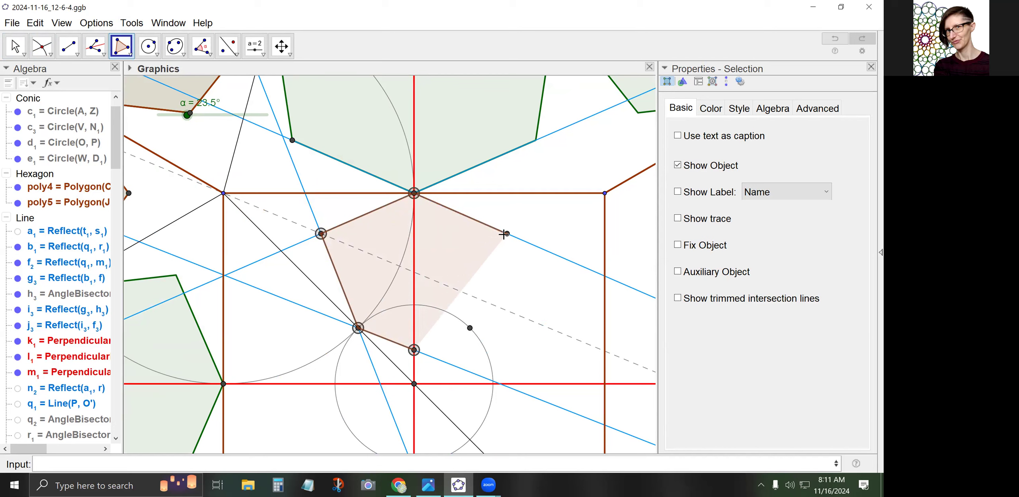
{"action": "left_click", "coordinate": [506, 234]}
{"action": "left_click", "coordinate": [469, 327]}
{"action": "left_click", "coordinate": [413, 350]}
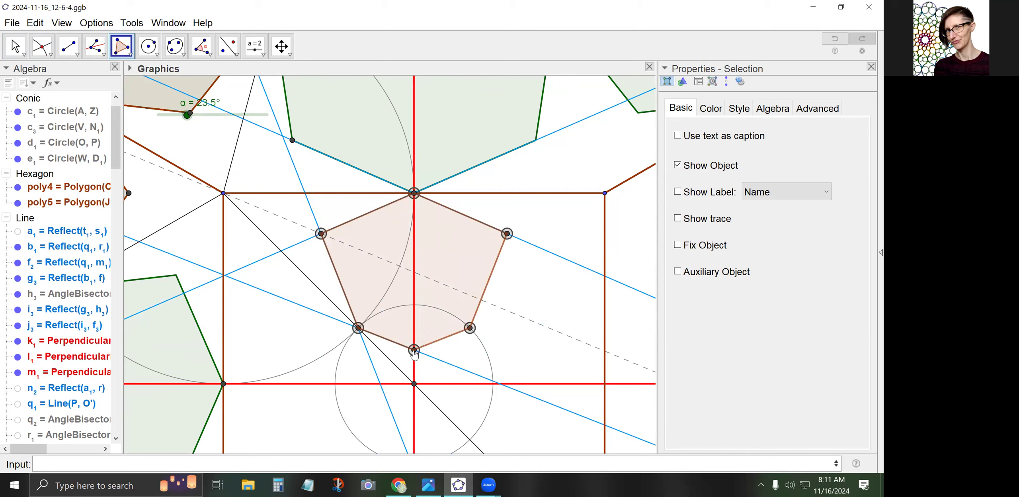
Show point V's label and select hexagon poly6
{"action": "left_click", "coordinate": [15, 46]}
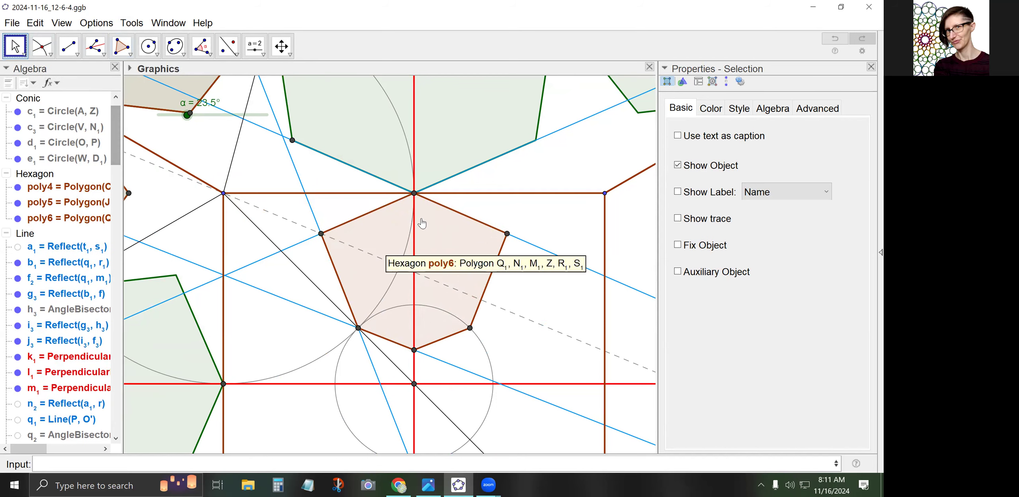
{"action": "left_click", "coordinate": [441, 247]}
{"action": "right_click", "coordinate": [413, 383]}
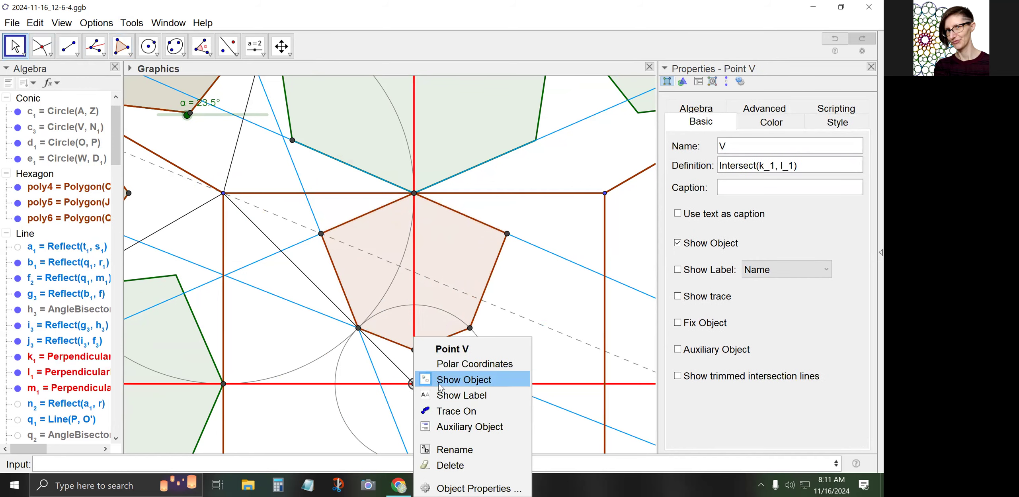
{"action": "left_click", "coordinate": [440, 395]}
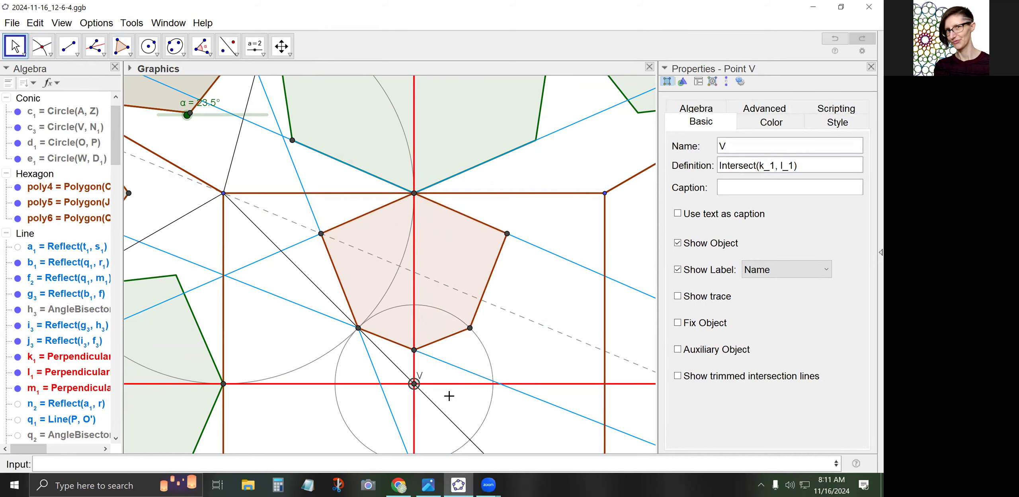
{"action": "left_click", "coordinate": [439, 250]}
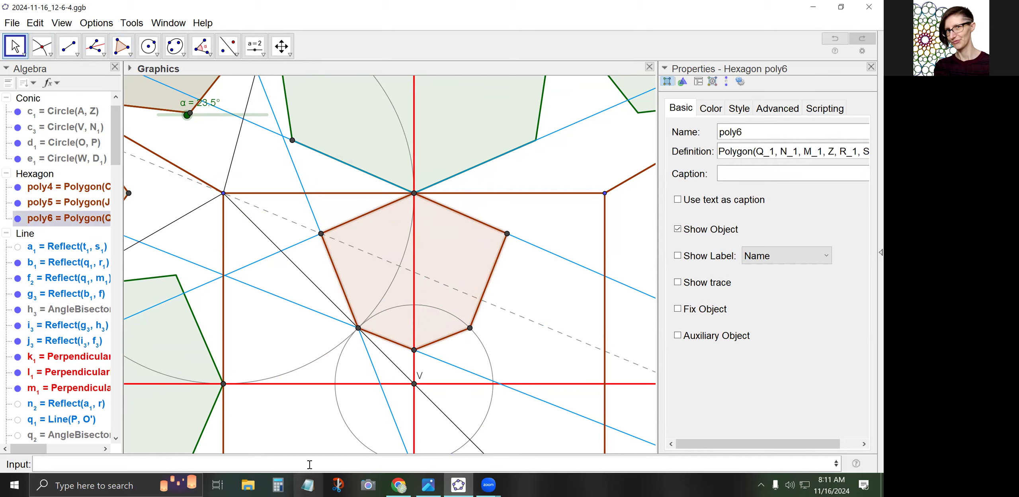
Enter Sequence(Rotate({poly6},pi*i/2,V),i,0,3) to get four quarter-turn copies of poly6
{"action": "type", "text": "Seq"}
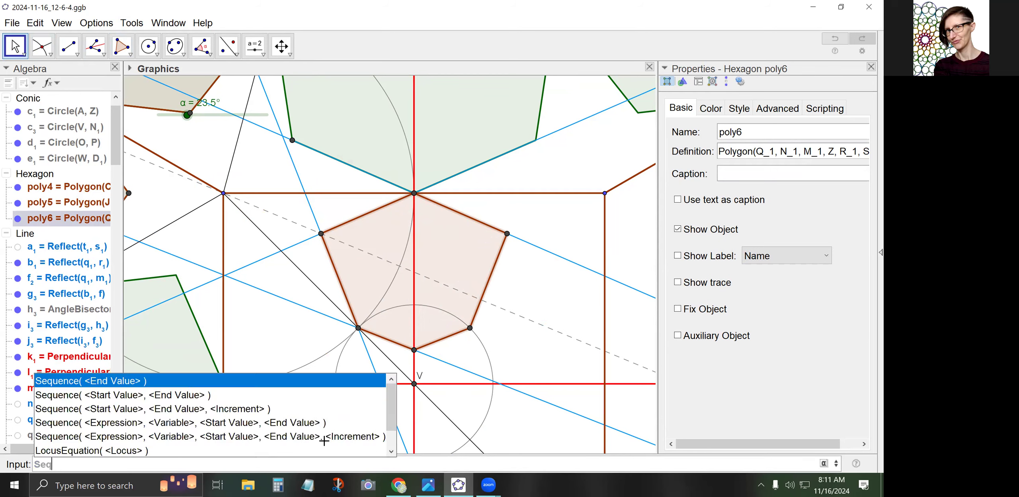
{"action": "type", "text": "uence(Rotate({poly6}"}
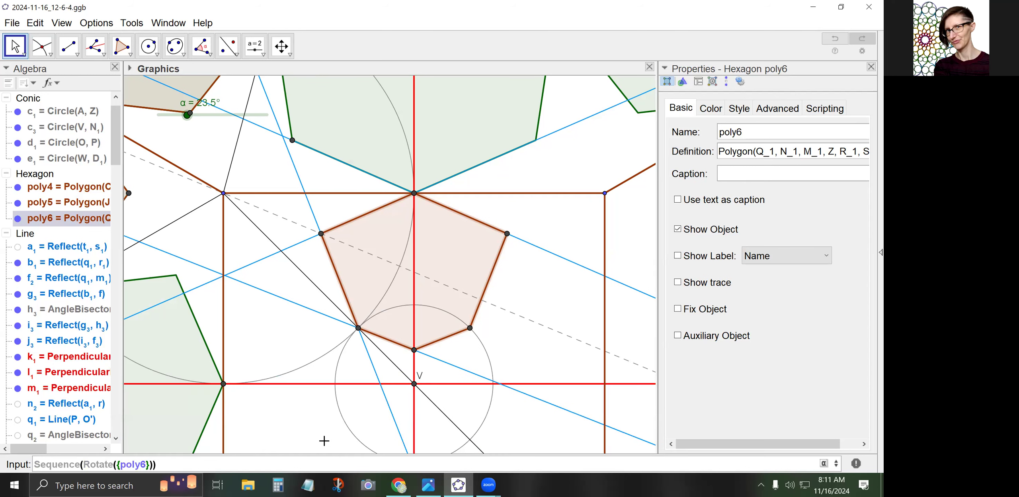
{"action": "type", "text": ",pi*i/2,V),i,0,3"}
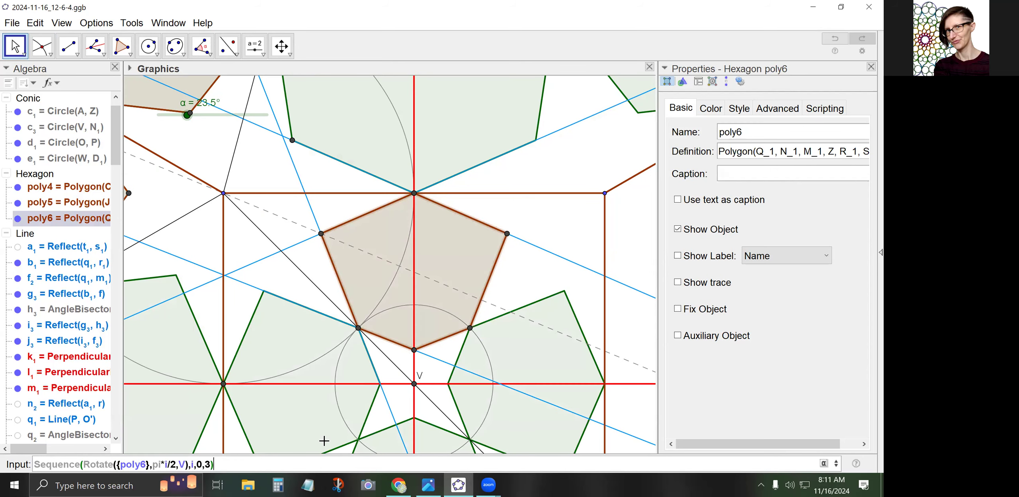
{"action": "key", "text": "Return"}
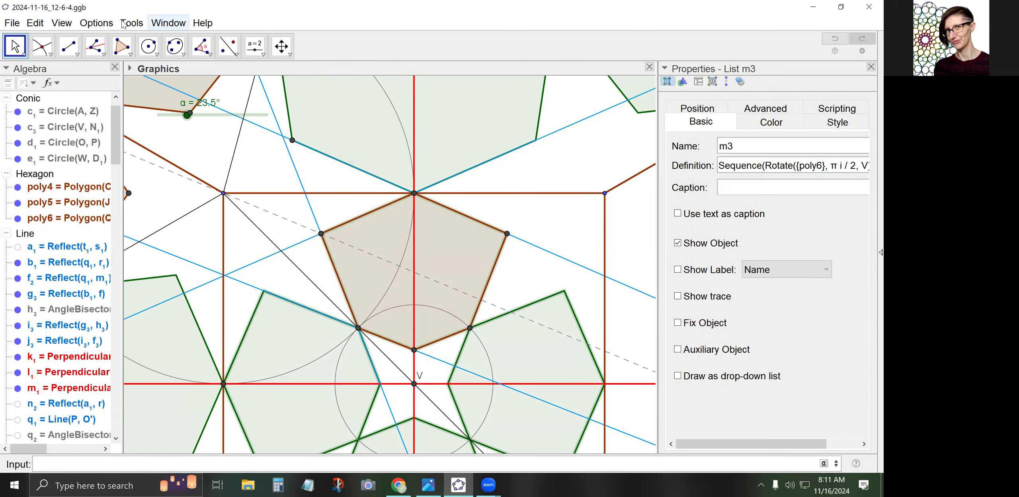
Zoom out and pan until the whole rosette ring and the hexagon tiling beneath it are visible
{"action": "left_click", "coordinate": [280, 278]}
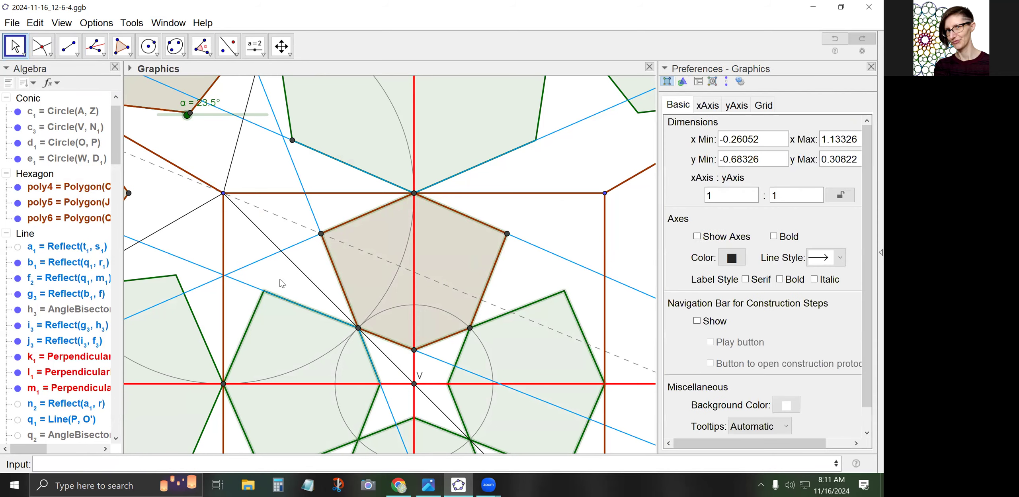
{"action": "scroll", "coordinate": [295, 273], "scroll_direction": "down", "scroll_amount": 1}
{"action": "scroll", "coordinate": [295, 273], "scroll_direction": "down", "scroll_amount": 3}
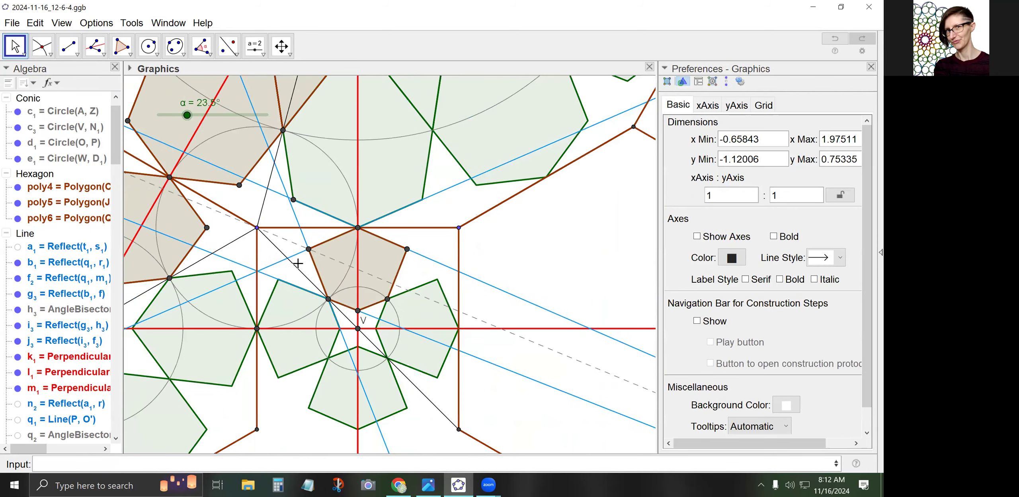
{"action": "scroll", "coordinate": [297, 262], "scroll_direction": "down", "scroll_amount": 1}
{"action": "scroll", "coordinate": [296, 266], "scroll_direction": "down", "scroll_amount": 2}
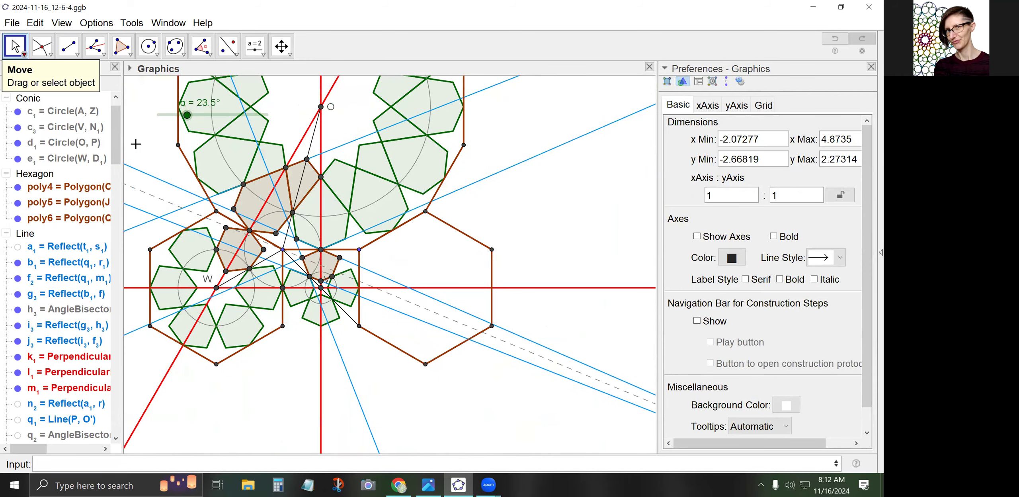
{"action": "left_click_drag", "start_coordinate": [169, 164], "coordinate": [215, 212]}
{"action": "scroll", "coordinate": [248, 215], "scroll_direction": "down", "scroll_amount": 1}
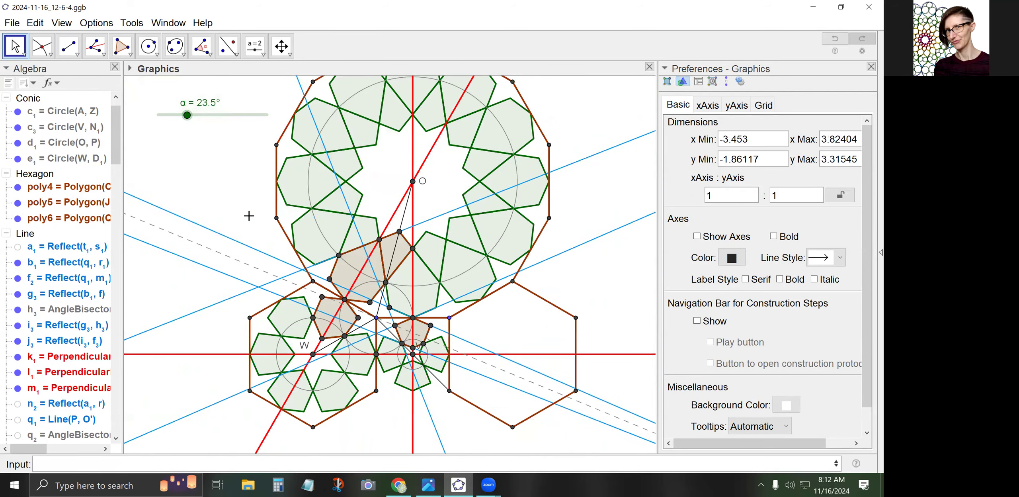
{"action": "scroll", "coordinate": [226, 196], "scroll_direction": "down", "scroll_amount": 2}
{"action": "key", "text": "Up"}
{"action": "key", "text": "Up"}
{"action": "key", "text": "Up"}
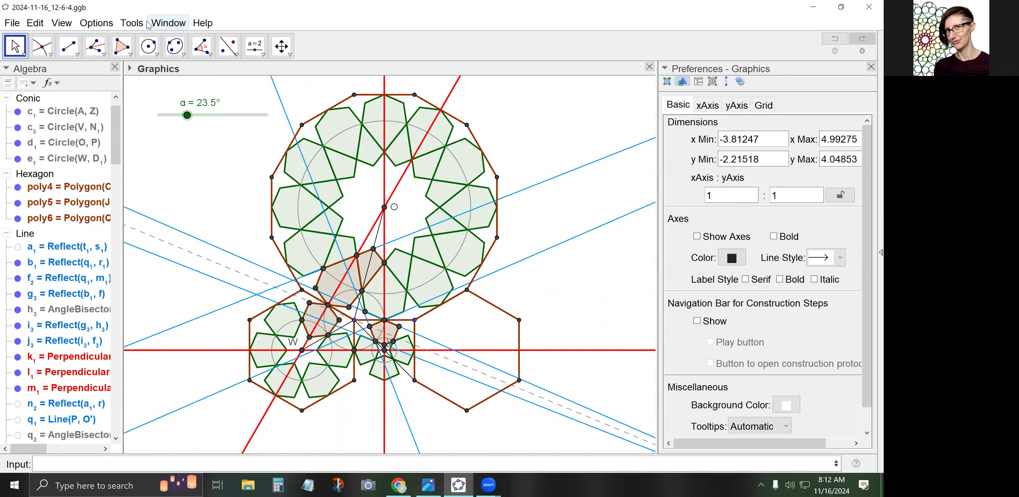
{"action": "left_click", "coordinate": [171, 24]}
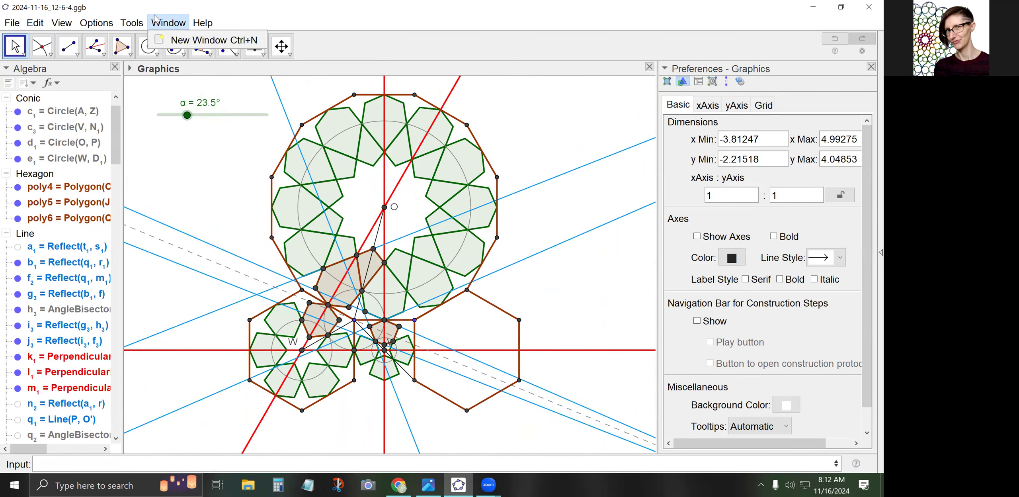
{"action": "key", "text": "Escape"}
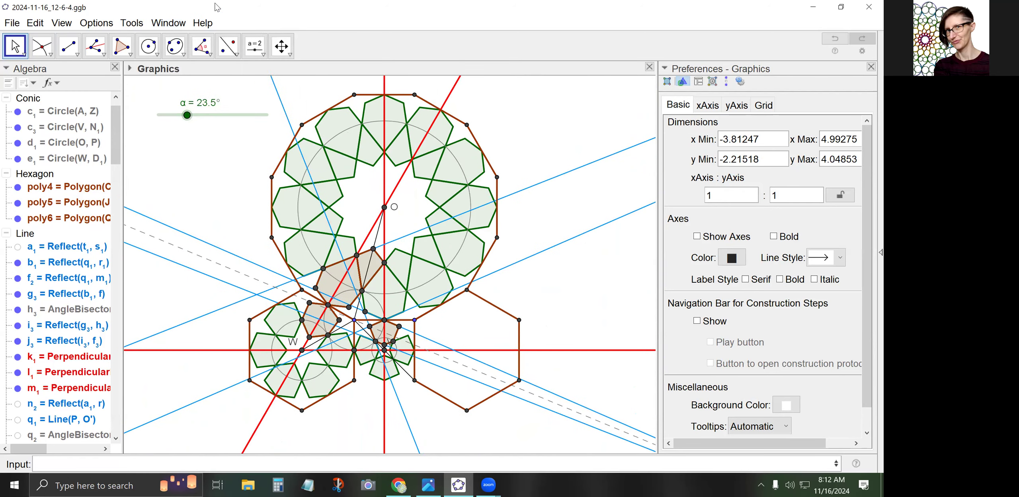
Reflect the green star list m1 across the red horizontal line to create m1' below
{"action": "left_click", "coordinate": [290, 54]}
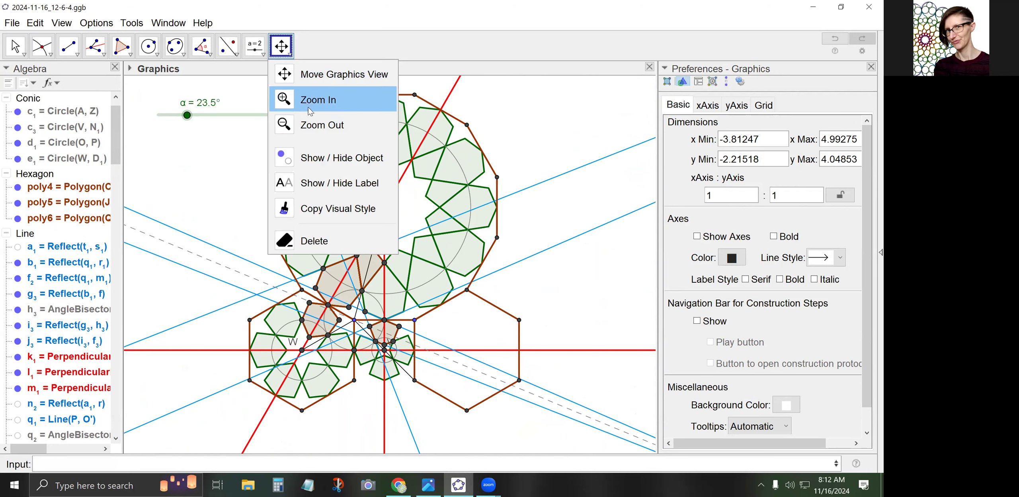
{"action": "left_click", "coordinate": [302, 41]}
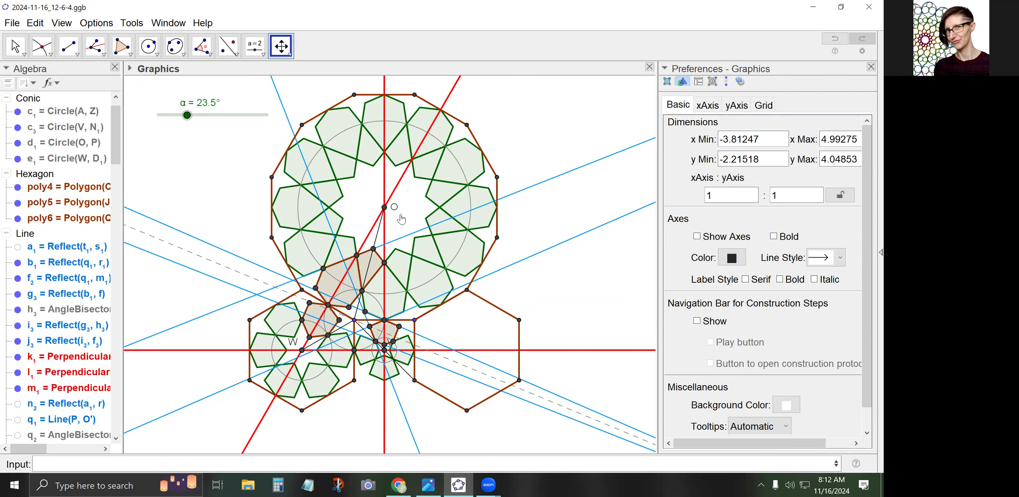
{"action": "left_click", "coordinate": [228, 46]}
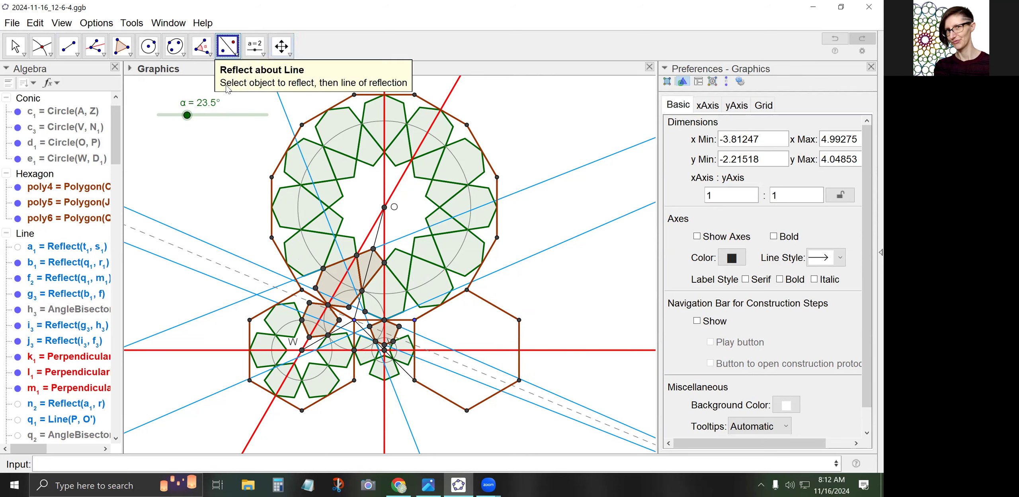
{"action": "left_click", "coordinate": [418, 276]}
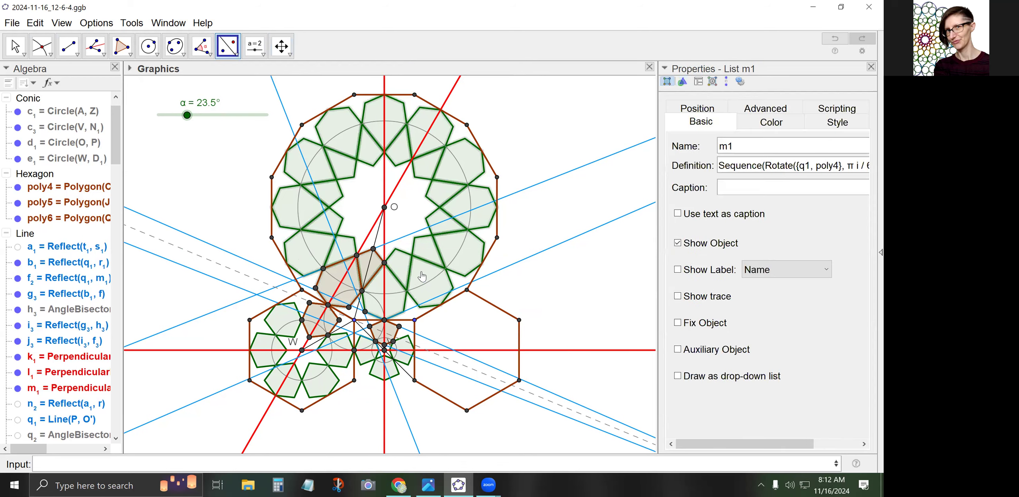
{"action": "left_click", "coordinate": [495, 350]}
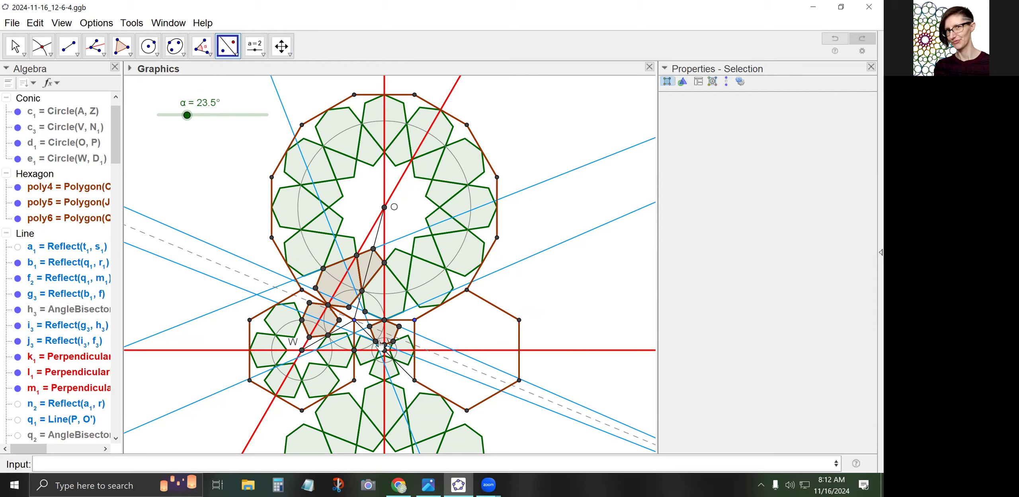
Hide the dashed bisector h3 and the construction lines b1, f2, g3, i3 and j3
{"action": "left_click", "coordinate": [17, 49]}
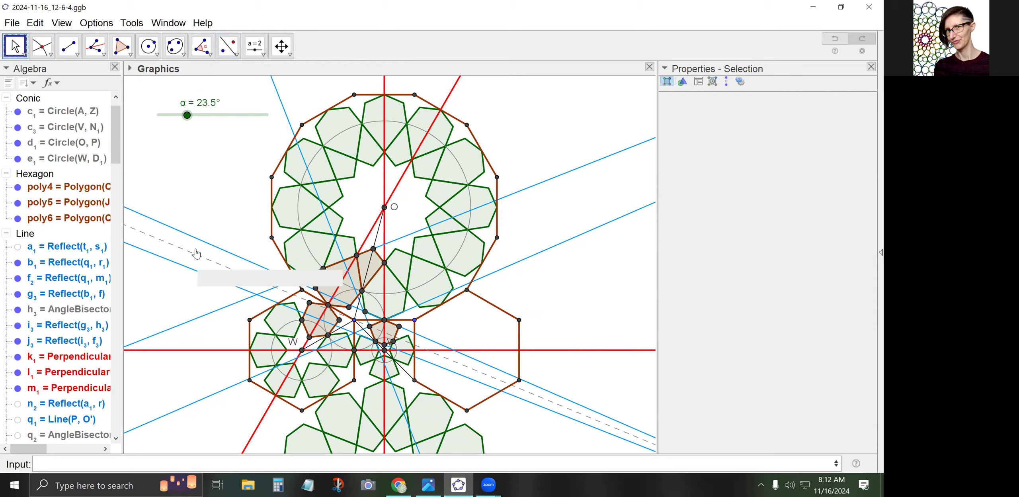
{"action": "left_click", "coordinate": [218, 202]}
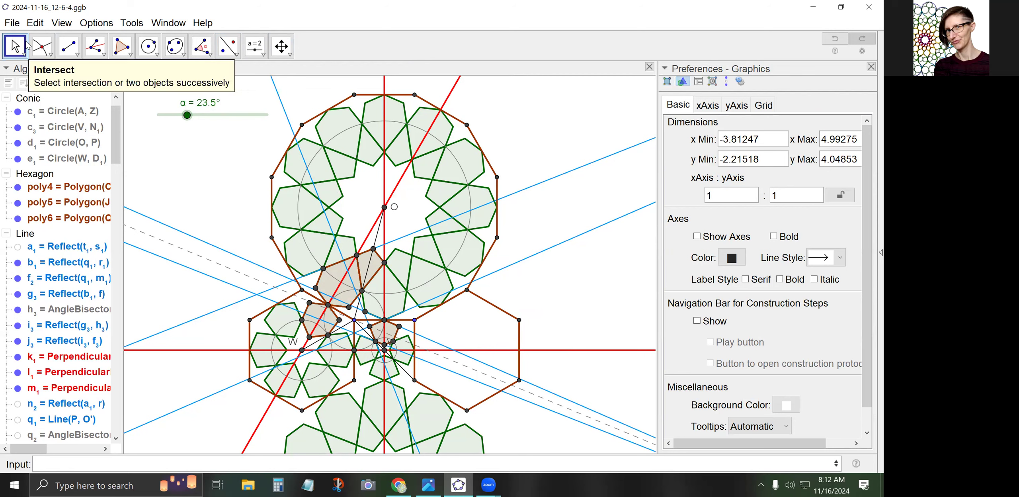
{"action": "left_click", "coordinate": [453, 359]}
{"action": "right_click", "coordinate": [453, 359]}
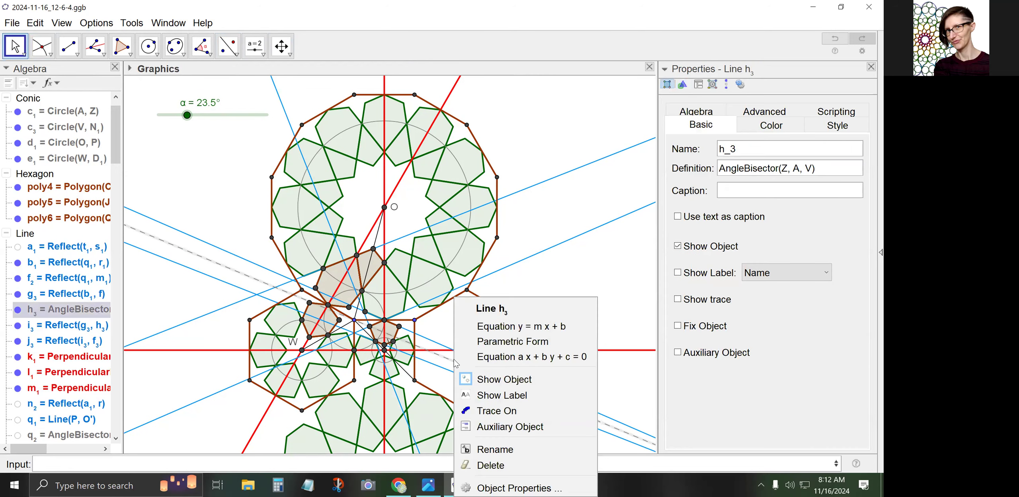
{"action": "left_click", "coordinate": [498, 382]}
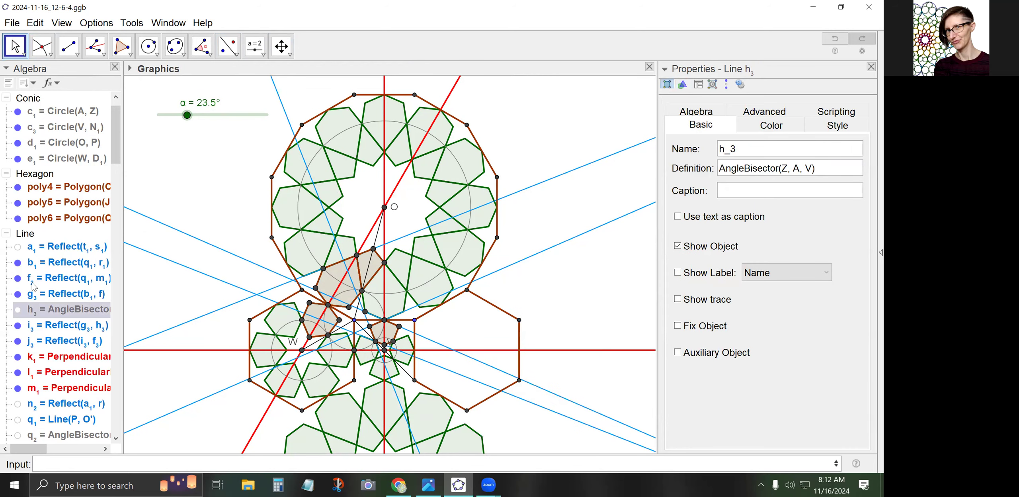
{"action": "left_click", "coordinate": [18, 262]}
{"action": "left_click", "coordinate": [18, 278]}
{"action": "left_click", "coordinate": [18, 294]}
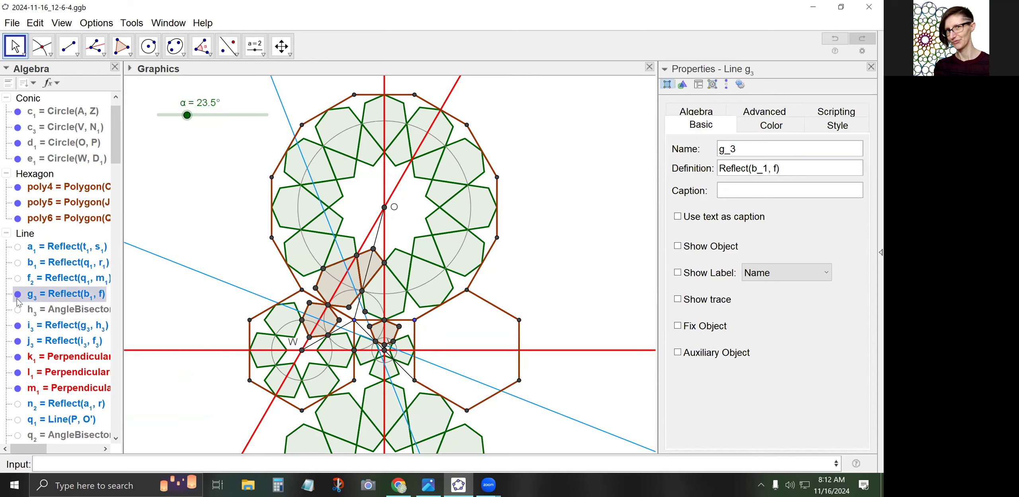
{"action": "left_click", "coordinate": [17, 327]}
{"action": "left_click", "coordinate": [17, 342]}
{"action": "left_click", "coordinate": [18, 341]}
{"action": "left_click", "coordinate": [17, 325]}
{"action": "scroll", "coordinate": [18, 327], "scroll_direction": "down", "scroll_amount": 5}
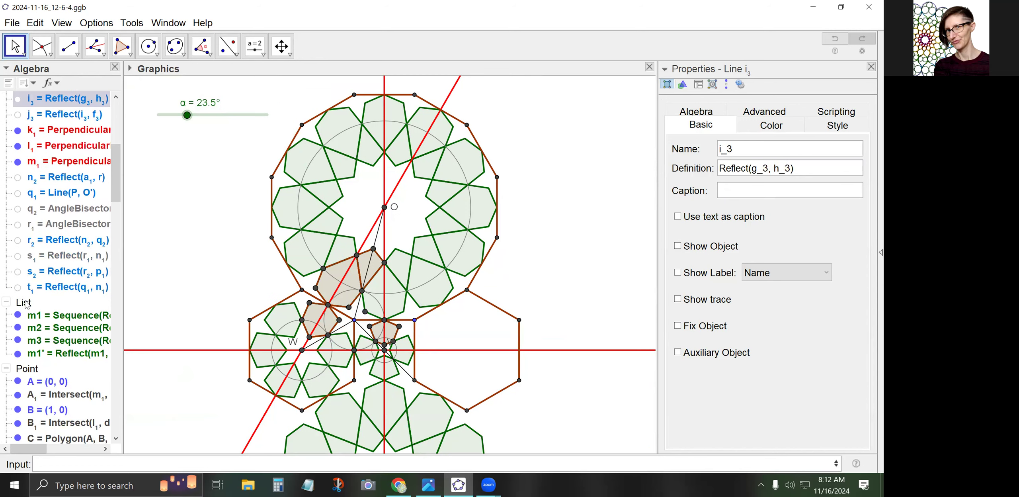
Hide every point in the construction and collapse the Point group
{"action": "left_click", "coordinate": [186, 270]}
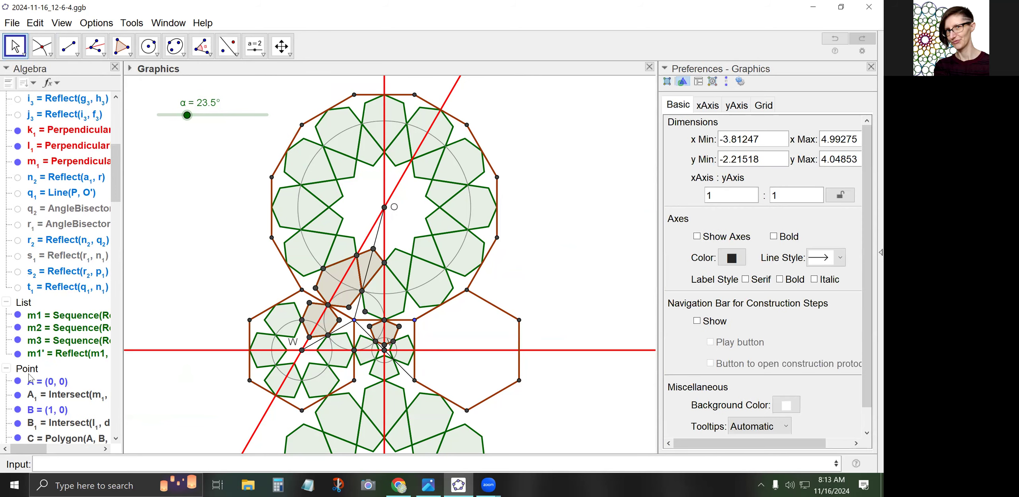
{"action": "left_click", "coordinate": [26, 372]}
{"action": "right_click", "coordinate": [26, 375]}
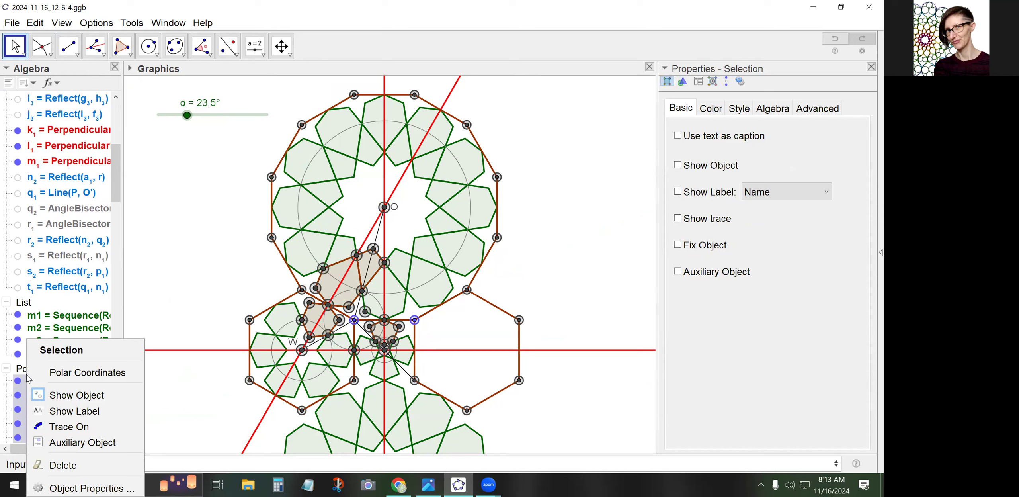
{"action": "left_click", "coordinate": [58, 398]}
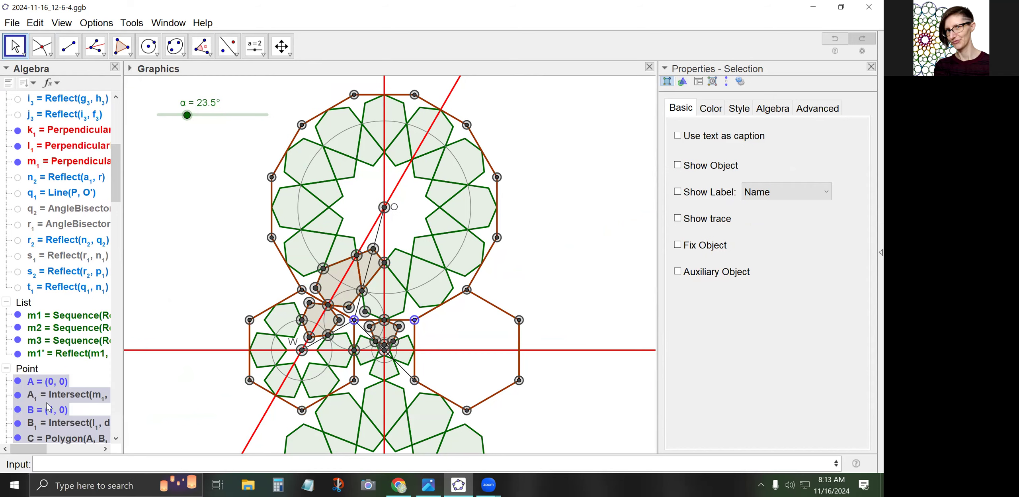
{"action": "left_click", "coordinate": [6, 368]}
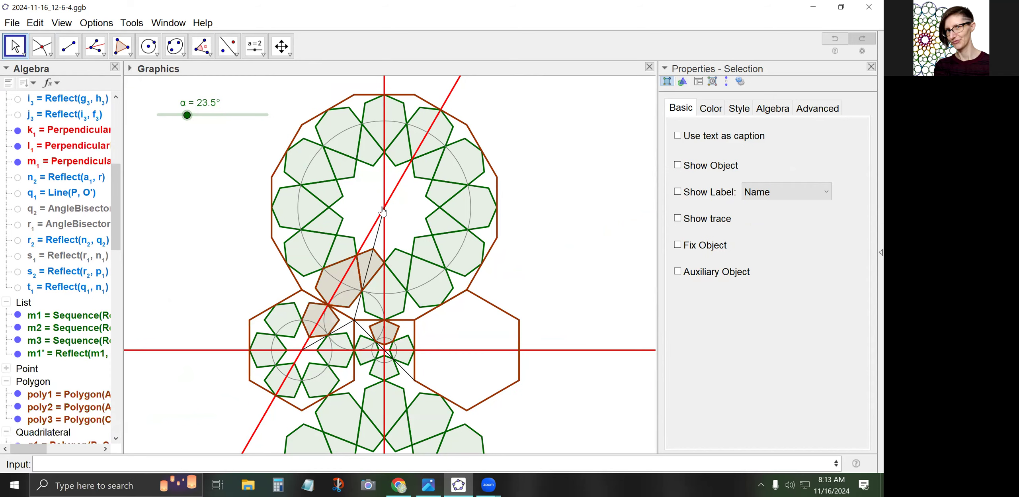
Hide the helper segments n1, p1 and f3
{"action": "left_click", "coordinate": [377, 237]}
{"action": "right_click", "coordinate": [377, 239]}
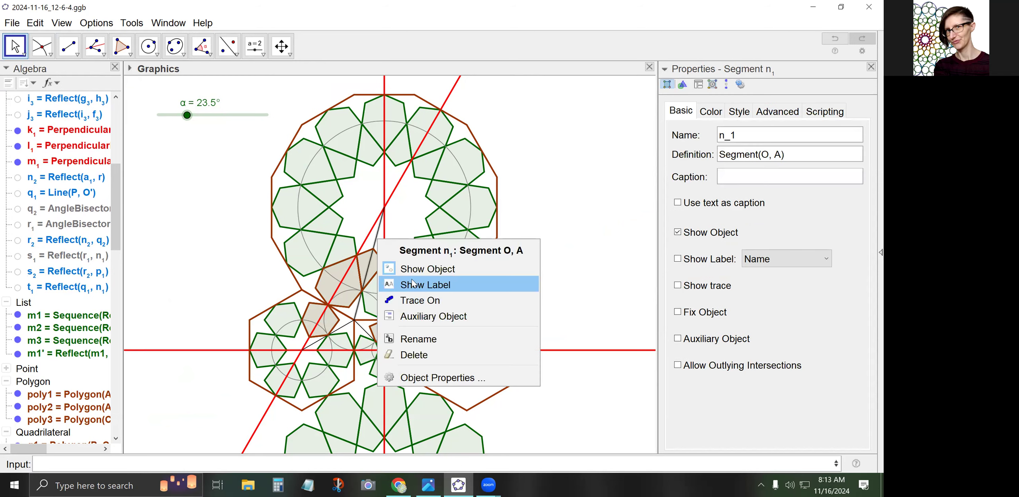
{"action": "left_click", "coordinate": [384, 266]}
{"action": "left_click", "coordinate": [344, 330]}
{"action": "right_click", "coordinate": [344, 331]}
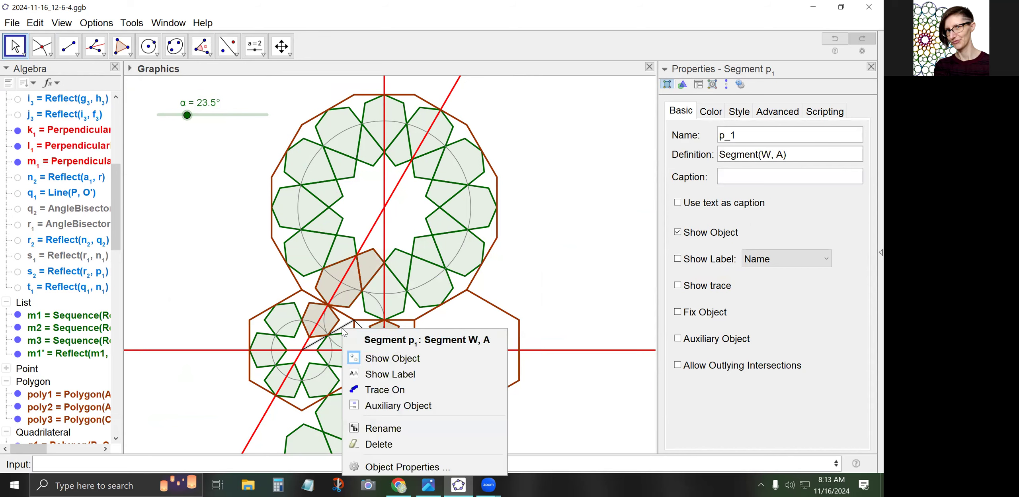
{"action": "left_click", "coordinate": [372, 356]}
{"action": "left_click", "coordinate": [367, 336]}
{"action": "right_click", "coordinate": [367, 336]}
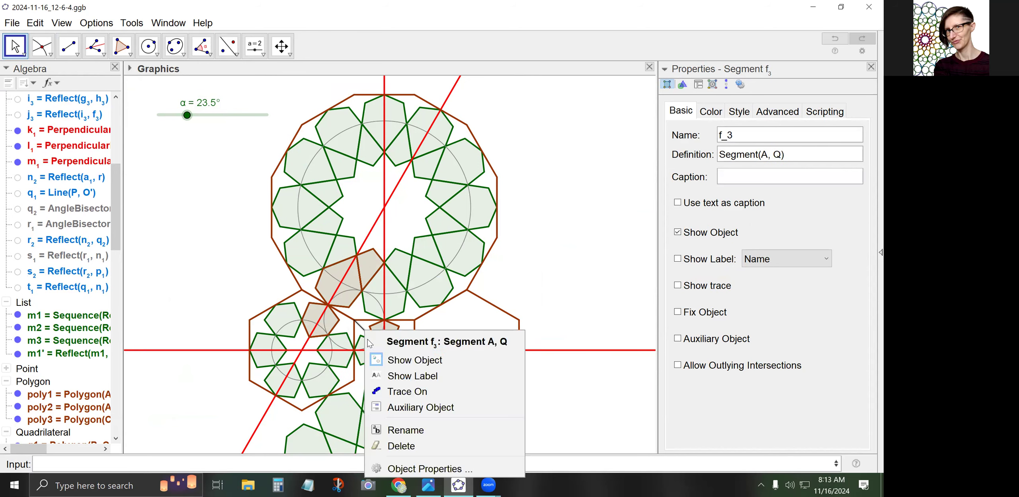
{"action": "left_click", "coordinate": [384, 361]}
{"action": "left_click", "coordinate": [13, 46]}
{"action": "left_click", "coordinate": [185, 238]}
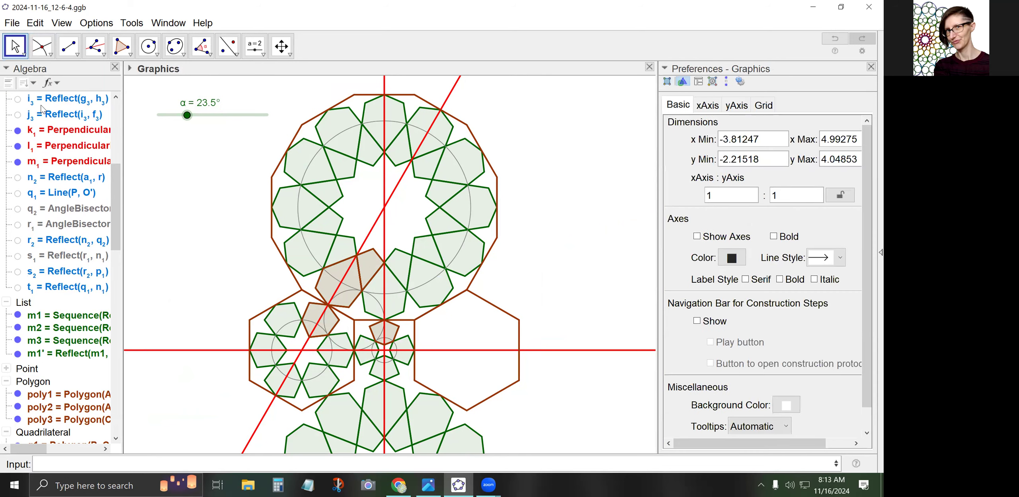
Hide the grey helper circles c1, c3, d1 and e1
{"action": "scroll", "coordinate": [22, 167], "scroll_direction": "up", "scroll_amount": 5}
{"action": "left_click", "coordinate": [17, 137]}
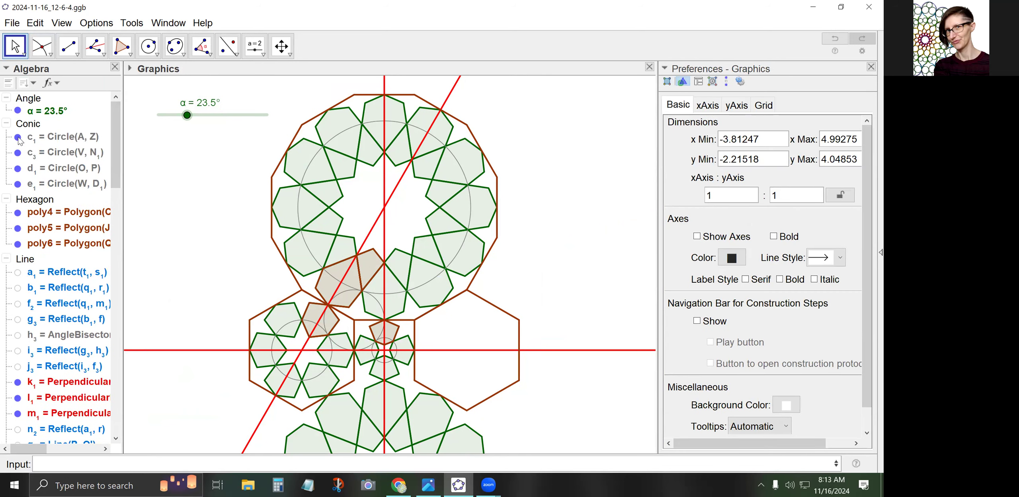
{"action": "left_click", "coordinate": [18, 153]}
{"action": "left_click", "coordinate": [17, 168]}
{"action": "left_click", "coordinate": [17, 184]}
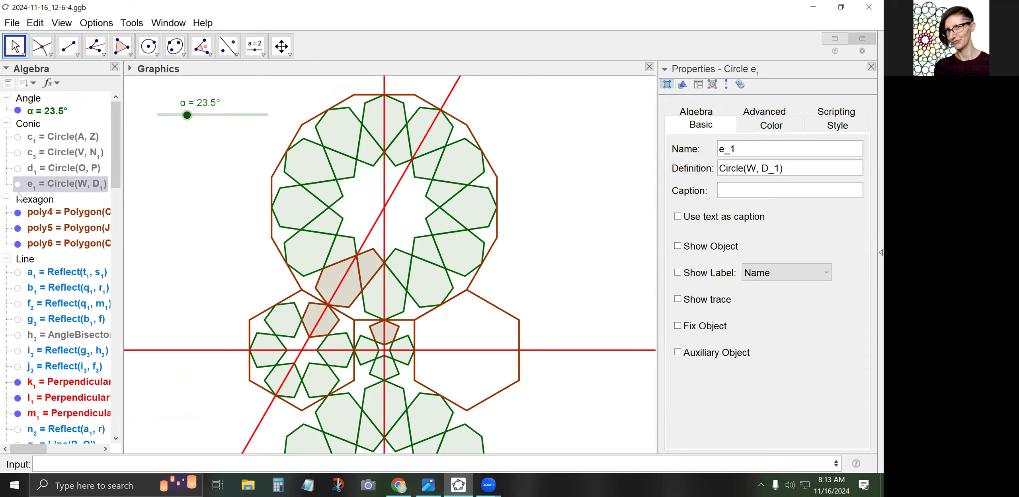
{"action": "left_click", "coordinate": [6, 124]}
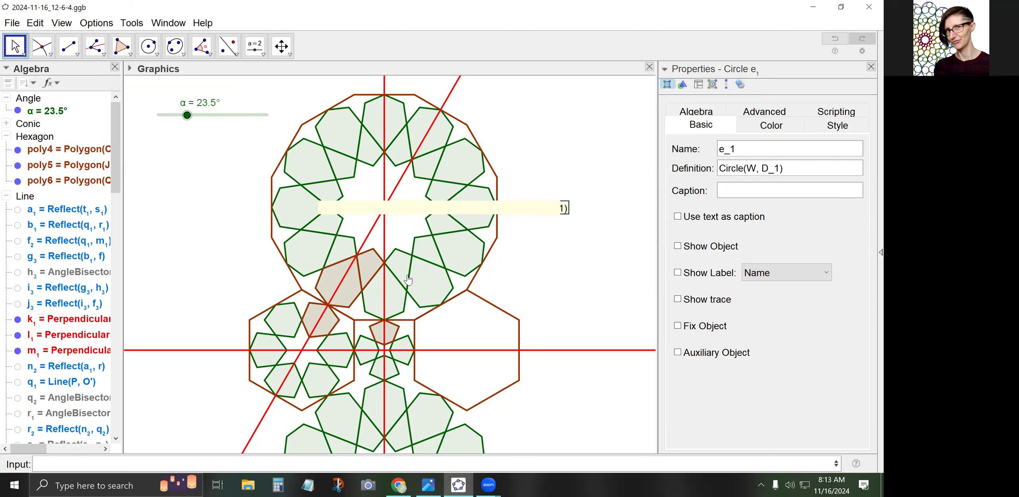
Hide the brown hexagons poly4, poly5, poly6 and the quadrilateral q1
{"action": "left_click", "coordinate": [354, 287]}
{"action": "left_click", "coordinate": [383, 332]}
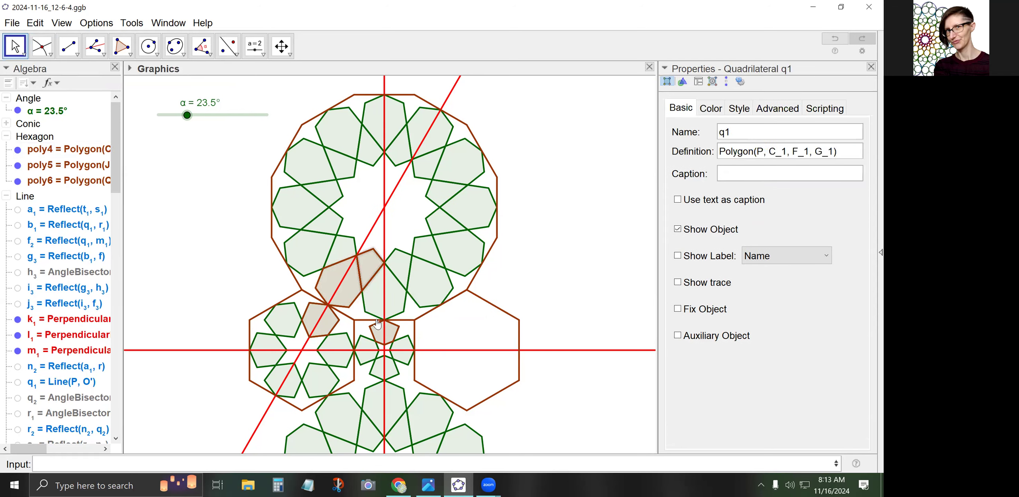
{"action": "left_click", "coordinate": [324, 324]}
{"action": "left_click", "coordinate": [317, 330]}
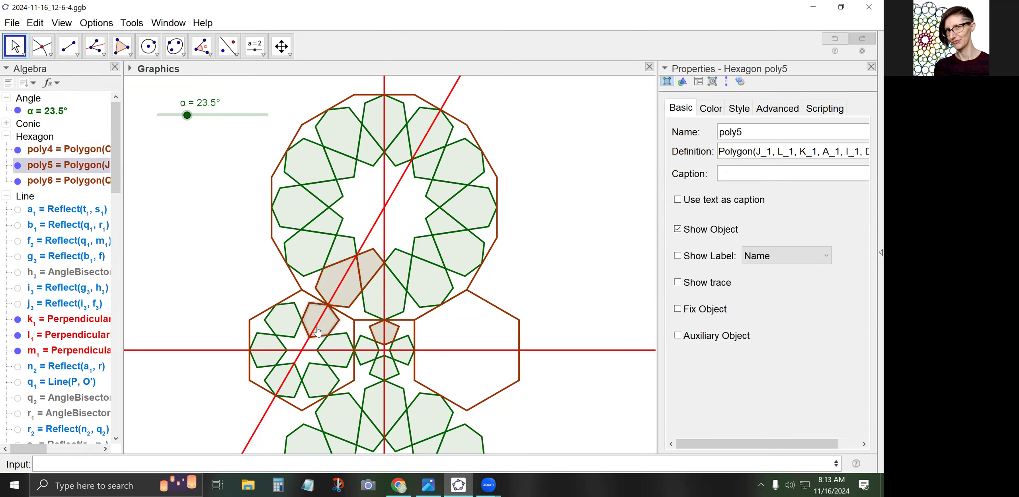
{"action": "left_click", "coordinate": [18, 151]}
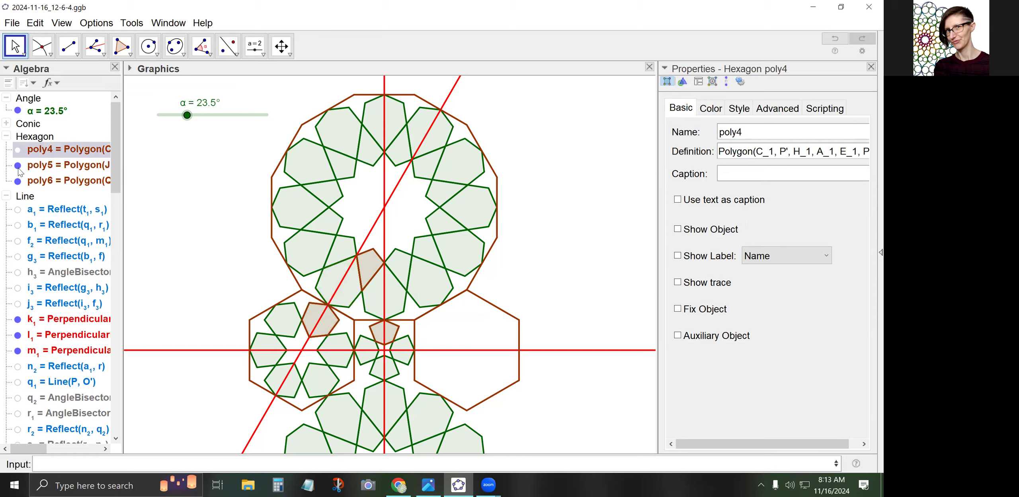
{"action": "left_click", "coordinate": [18, 165]}
{"action": "left_click", "coordinate": [18, 179]}
{"action": "left_click", "coordinate": [6, 135]}
{"action": "left_click", "coordinate": [12, 151]}
{"action": "left_click", "coordinate": [7, 150]}
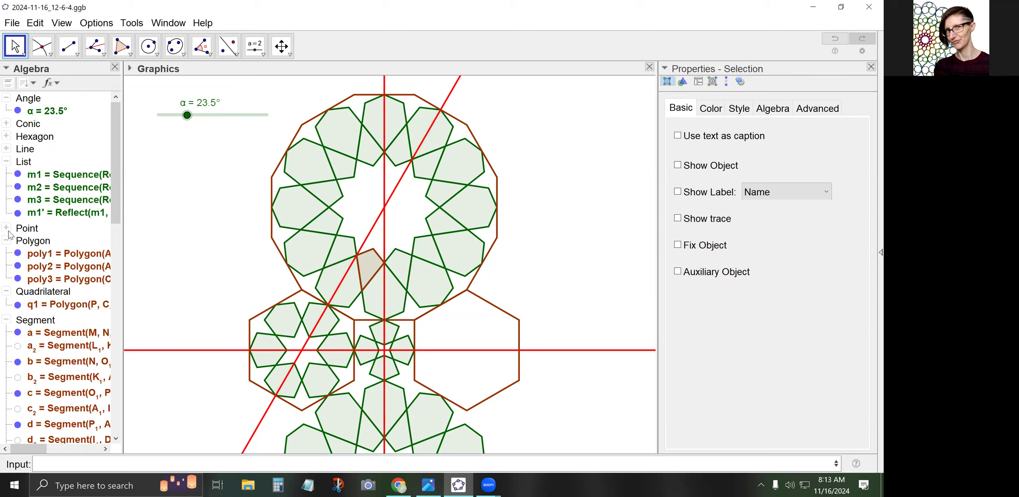
{"action": "left_click", "coordinate": [18, 304]}
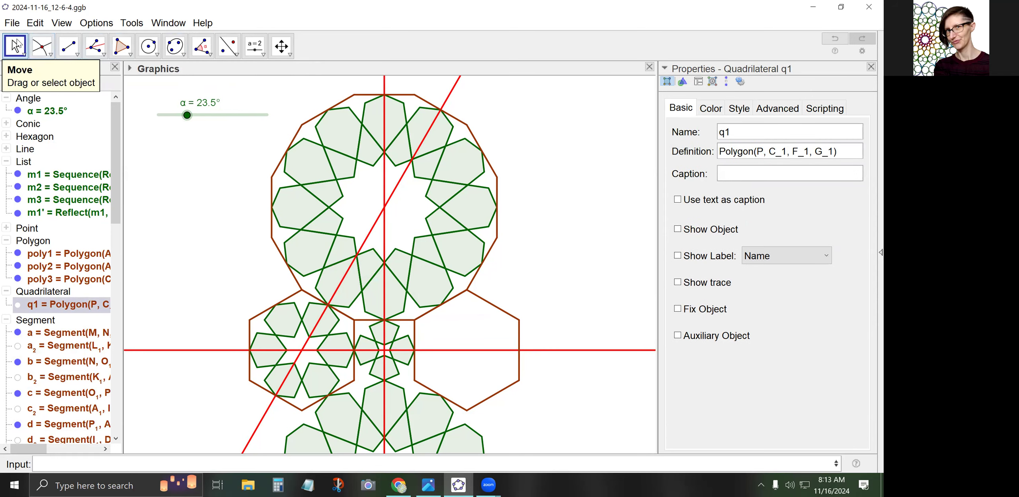
{"action": "left_click", "coordinate": [233, 261]}
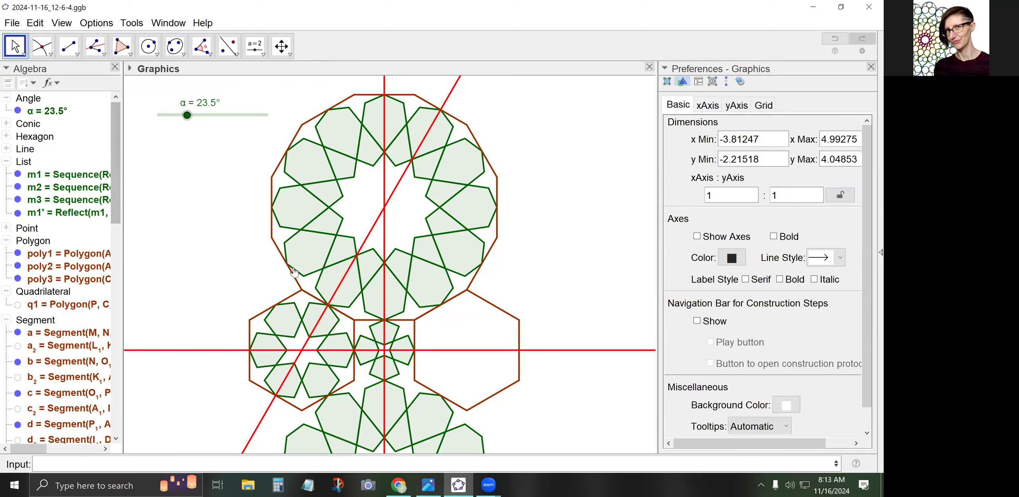
Select the star rosette and the lists m2, m3 and m1' in turn to identify them
{"action": "left_click", "coordinate": [349, 289]}
{"action": "left_click", "coordinate": [329, 326]}
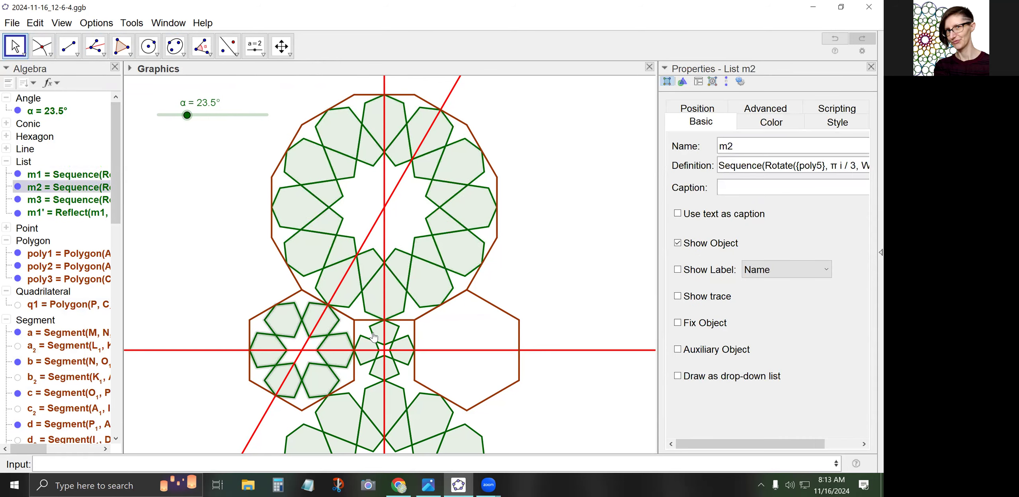
{"action": "left_click", "coordinate": [373, 337]}
{"action": "left_click", "coordinate": [373, 394]}
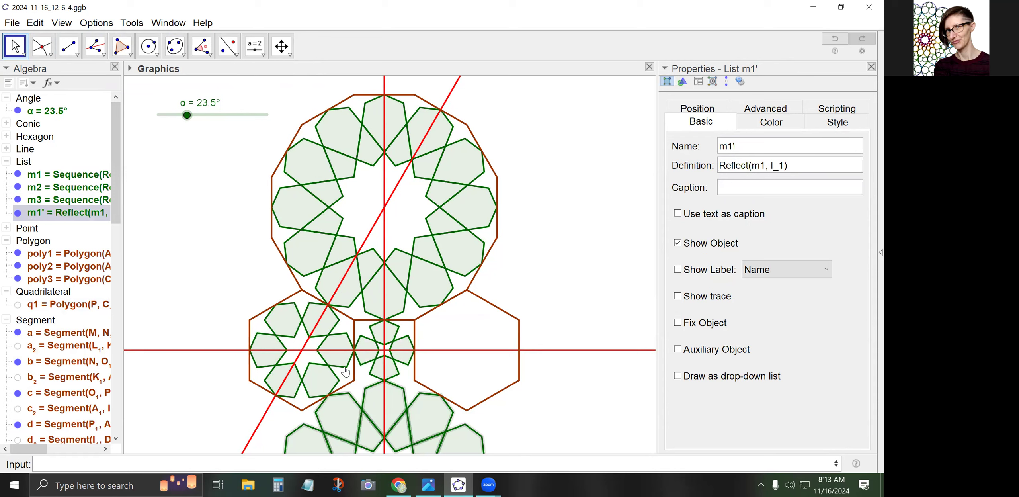
{"action": "left_click", "coordinate": [335, 348]}
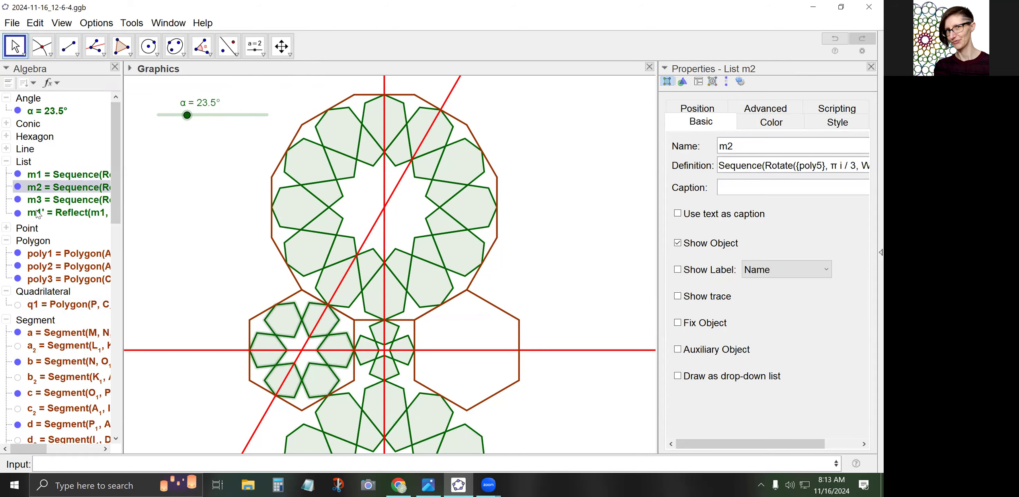
{"action": "left_click", "coordinate": [186, 242]}
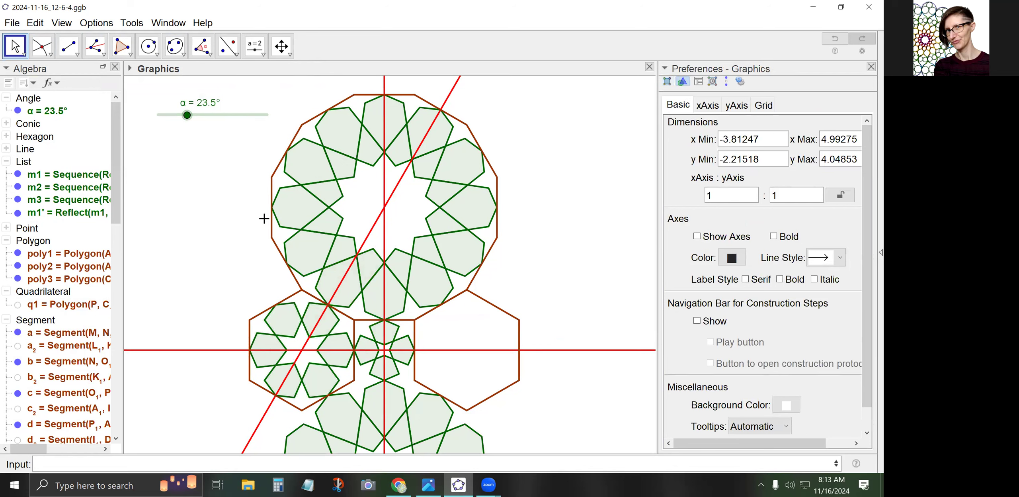
Reflect line m_1 across l_1 and line k_1 across m_1 to add two red mirror lines
{"action": "scroll", "coordinate": [264, 217], "scroll_direction": "down", "scroll_amount": 1}
{"action": "left_click_drag", "start_coordinate": [201, 237], "coordinate": [208, 183]}
{"action": "left_click", "coordinate": [228, 46]}
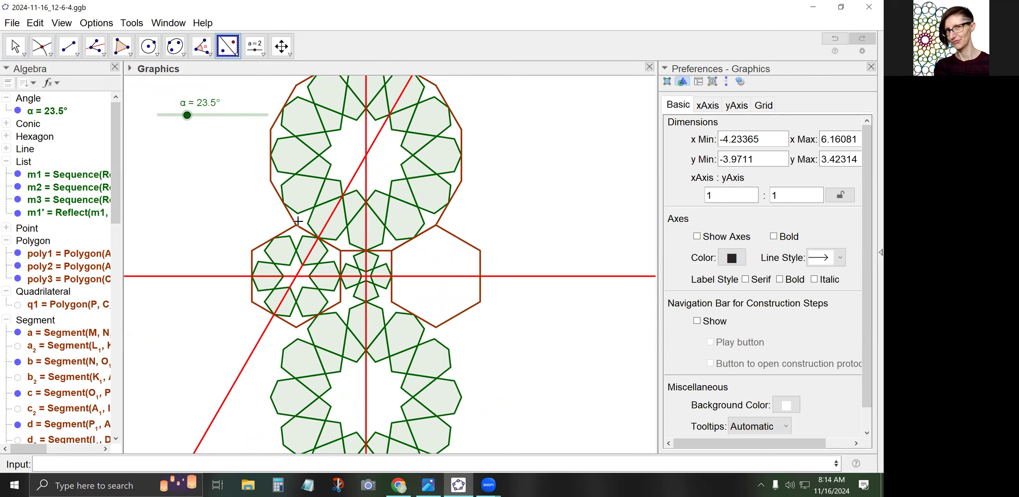
{"action": "left_click", "coordinate": [348, 182]}
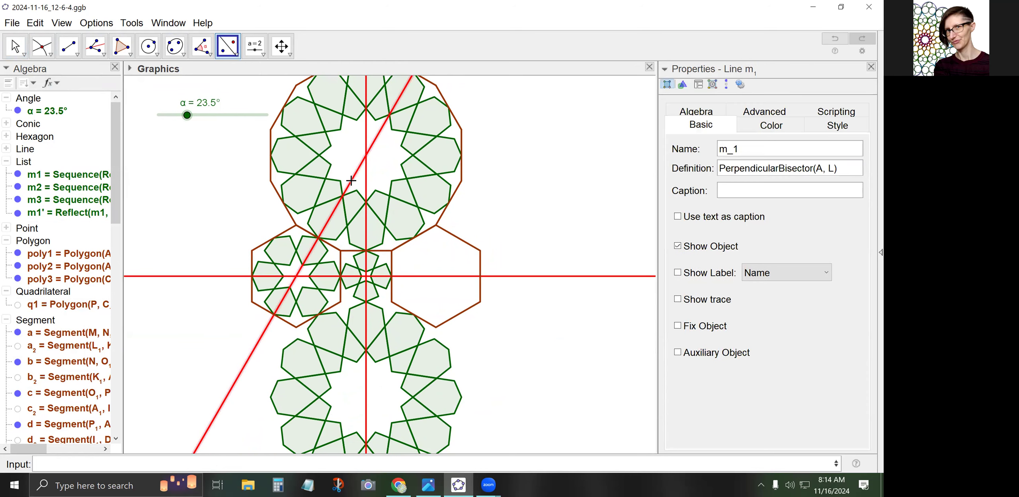
{"action": "left_click", "coordinate": [233, 276]}
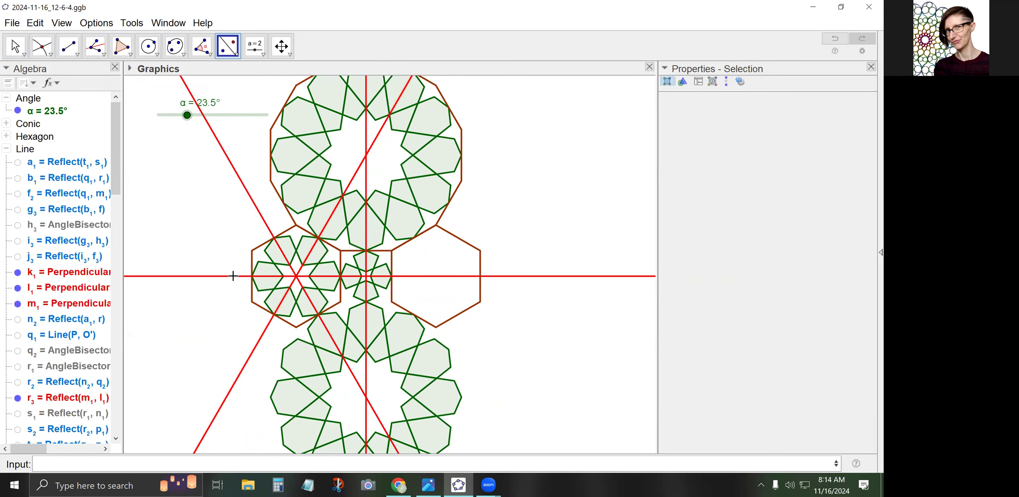
{"action": "left_click", "coordinate": [366, 378]}
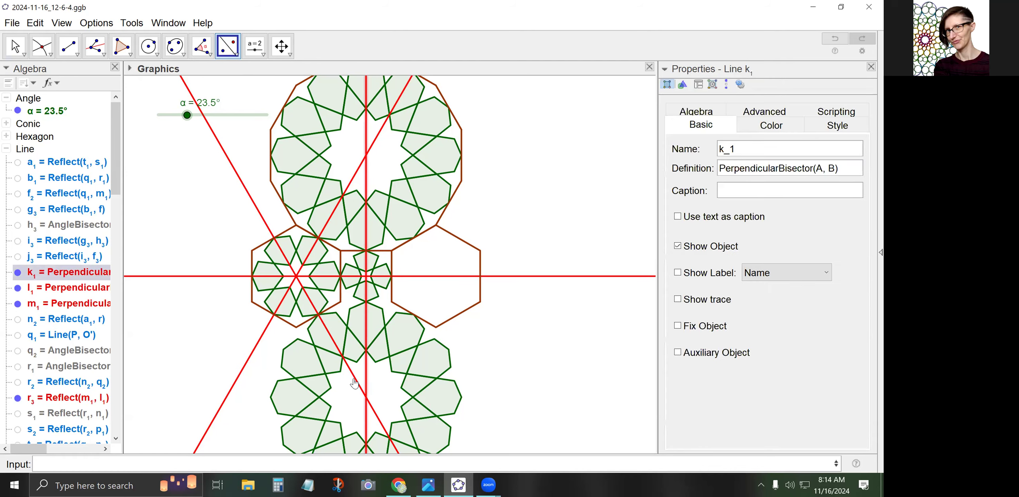
{"action": "left_click", "coordinate": [354, 383]}
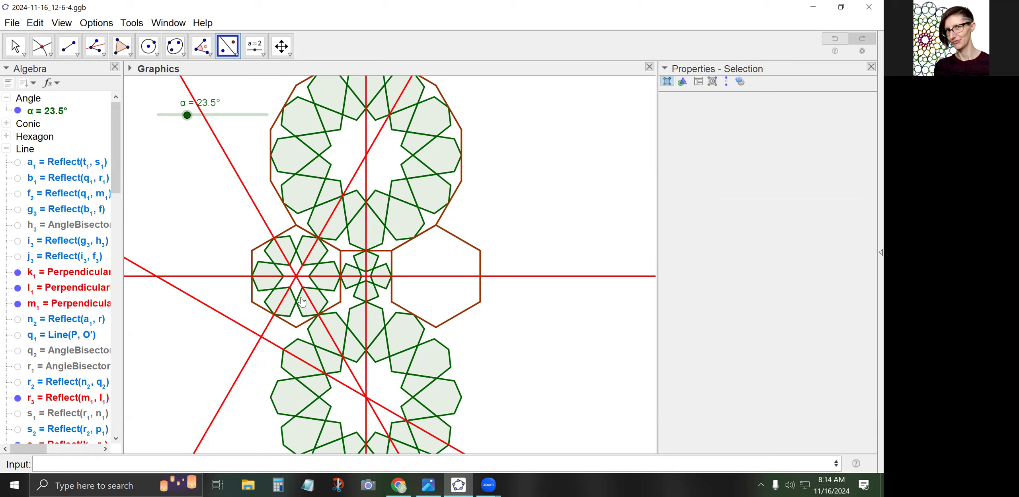
{"action": "left_click", "coordinate": [225, 57]}
Reflect star lists m3, m2 and m3 again across the diagonal mirror lines for lower-left copies
{"action": "left_click", "coordinate": [348, 286]}
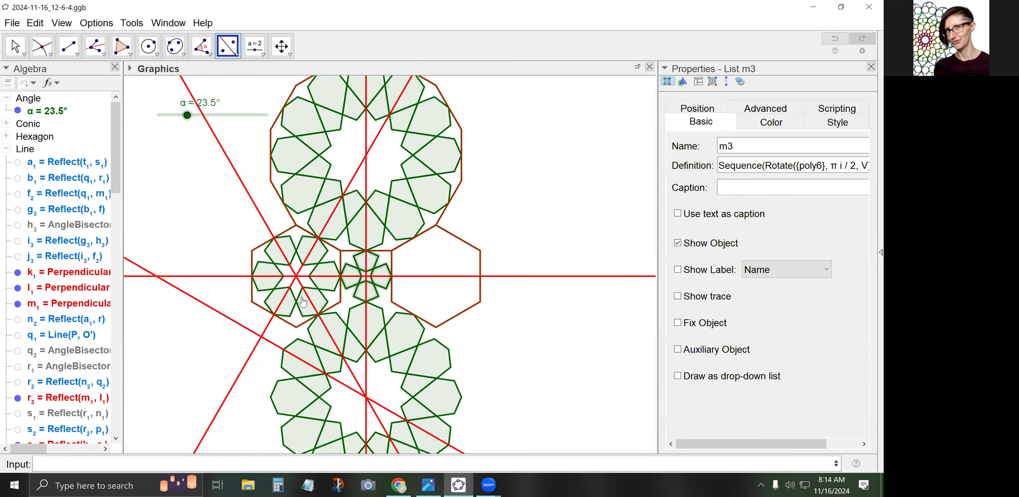
{"action": "left_click", "coordinate": [260, 213]}
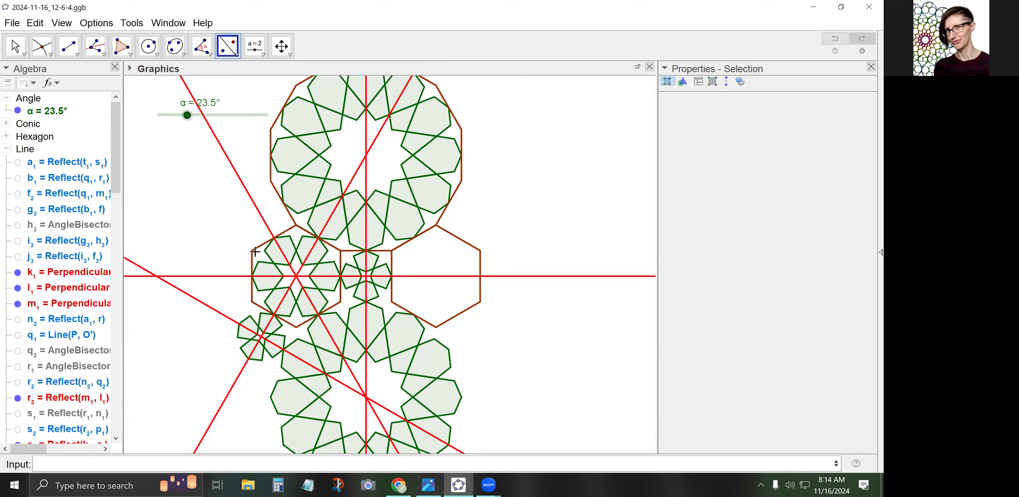
{"action": "left_click", "coordinate": [265, 273]}
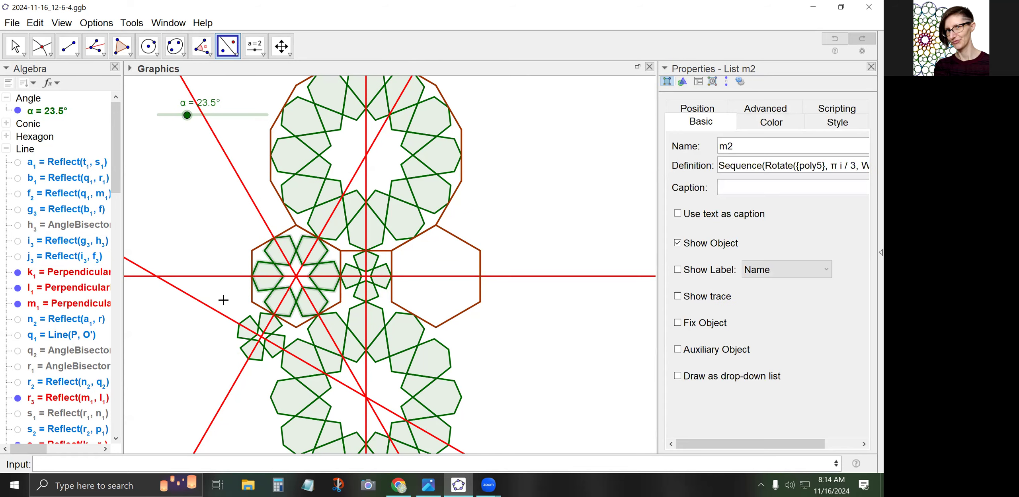
{"action": "left_click", "coordinate": [215, 312]}
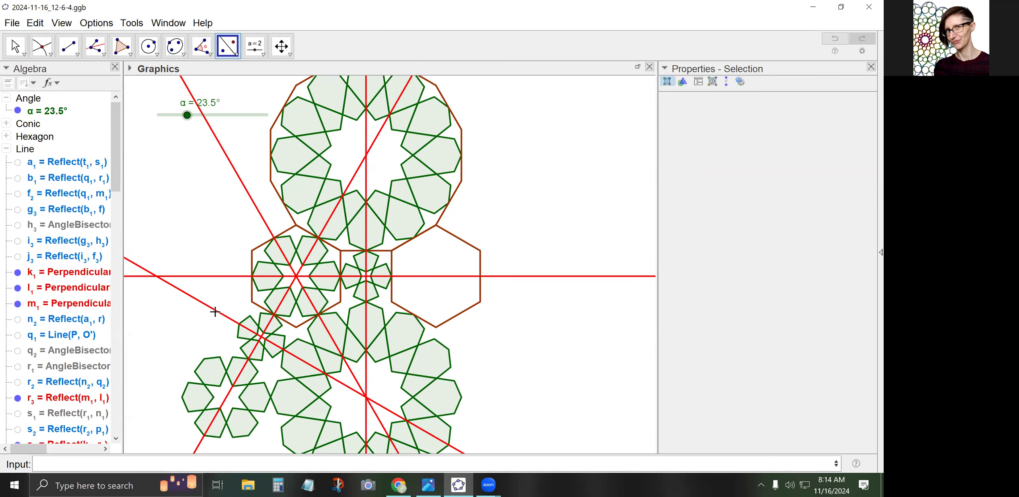
{"action": "scroll", "coordinate": [319, 323], "scroll_direction": "down", "scroll_amount": 2}
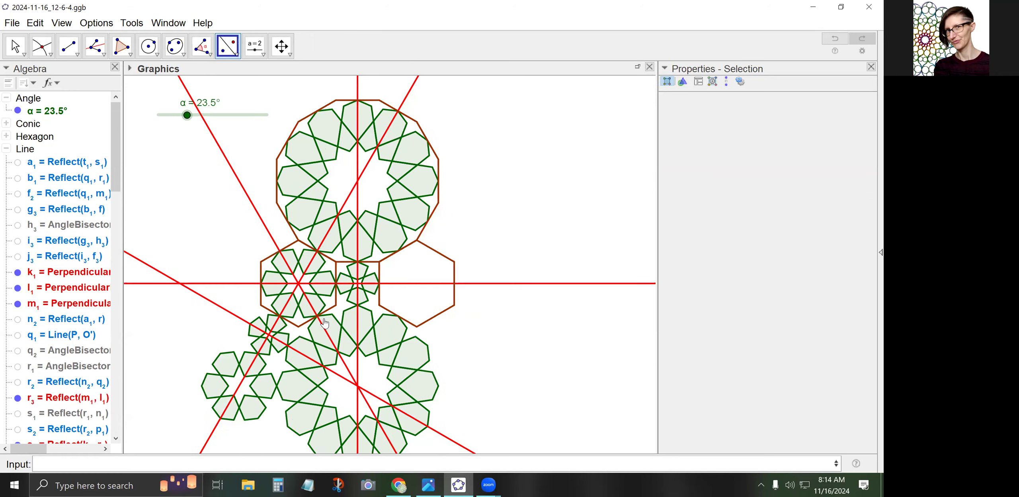
{"action": "left_click", "coordinate": [345, 301]}
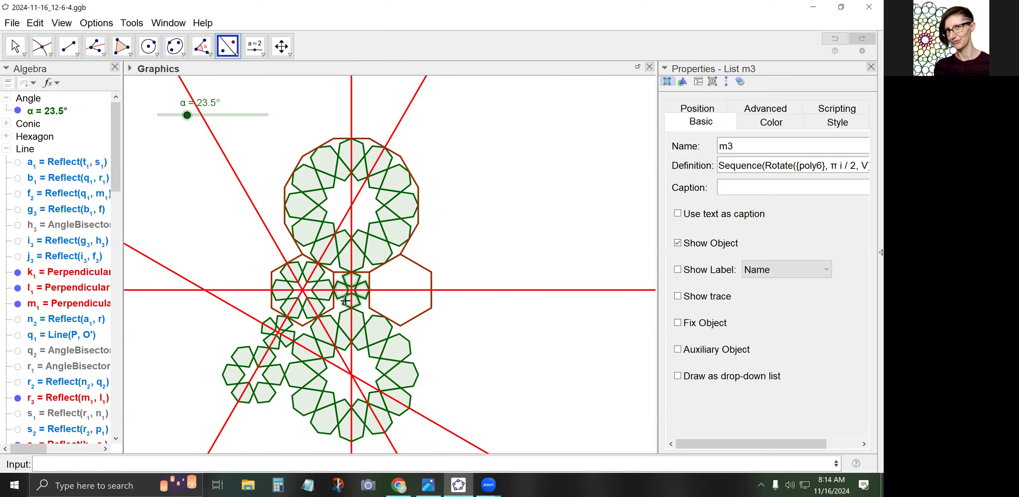
{"action": "left_click", "coordinate": [243, 311]}
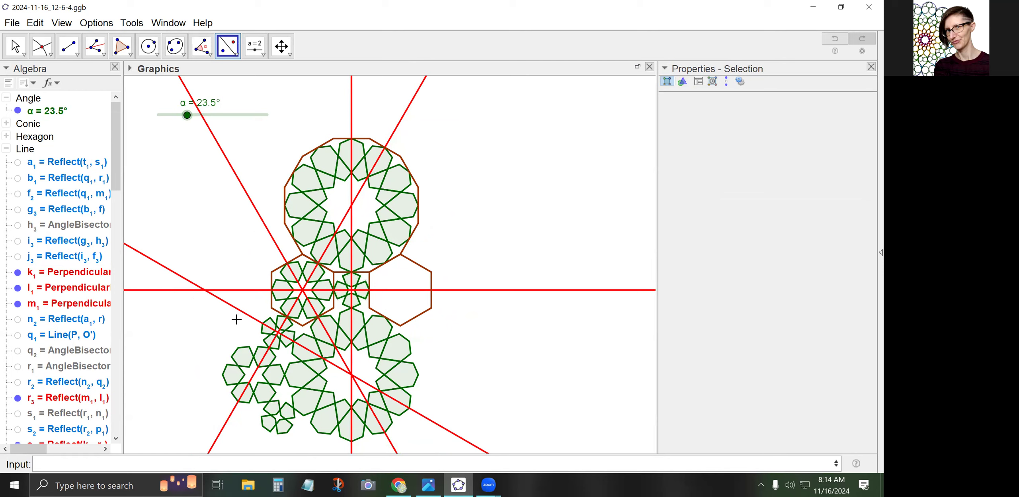
{"action": "key", "text": "Escape"}
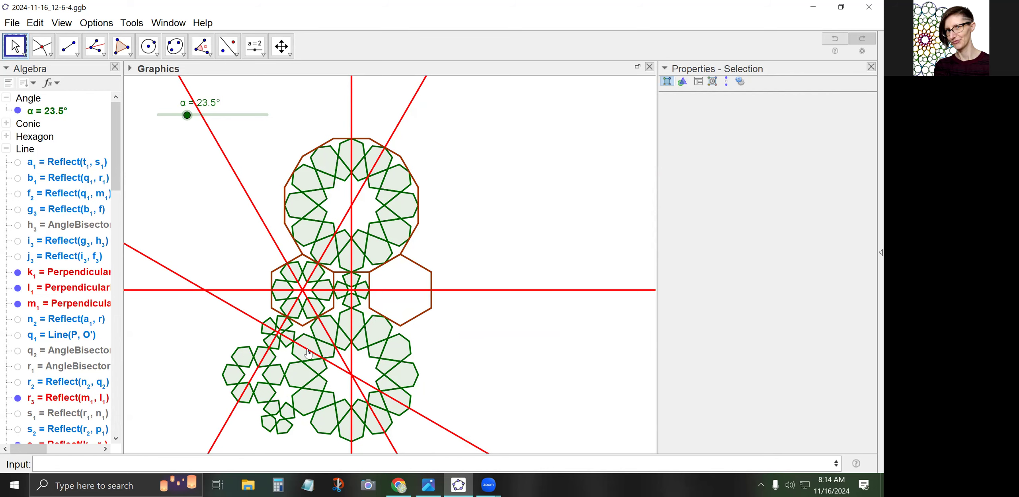
{"action": "left_click", "coordinate": [7, 148]}
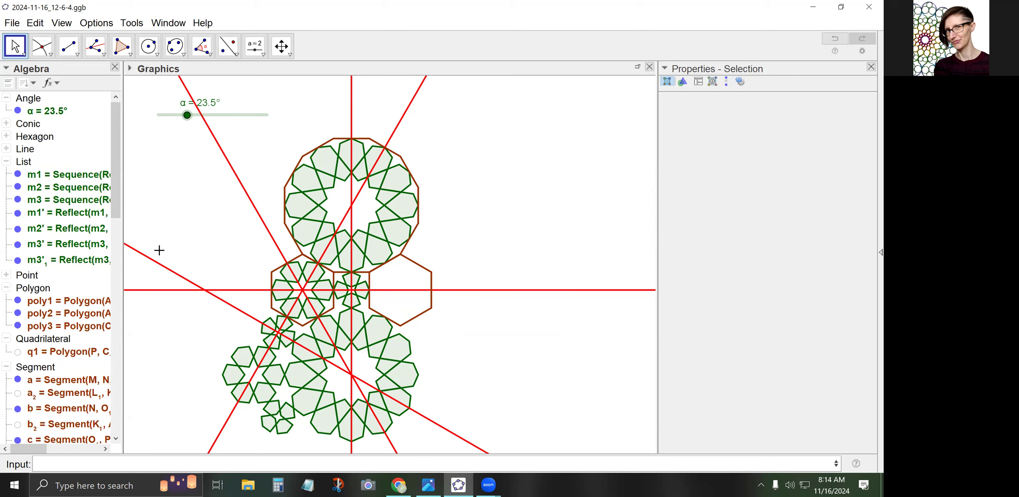
Rename the newest reflected star list m3'_1 to m4
{"action": "left_click", "coordinate": [280, 423]}
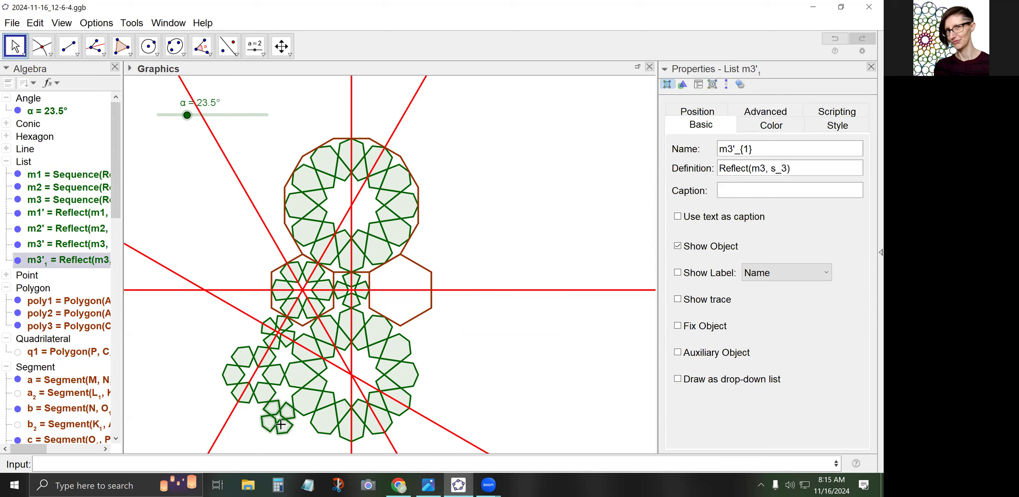
{"action": "right_click", "coordinate": [280, 423]}
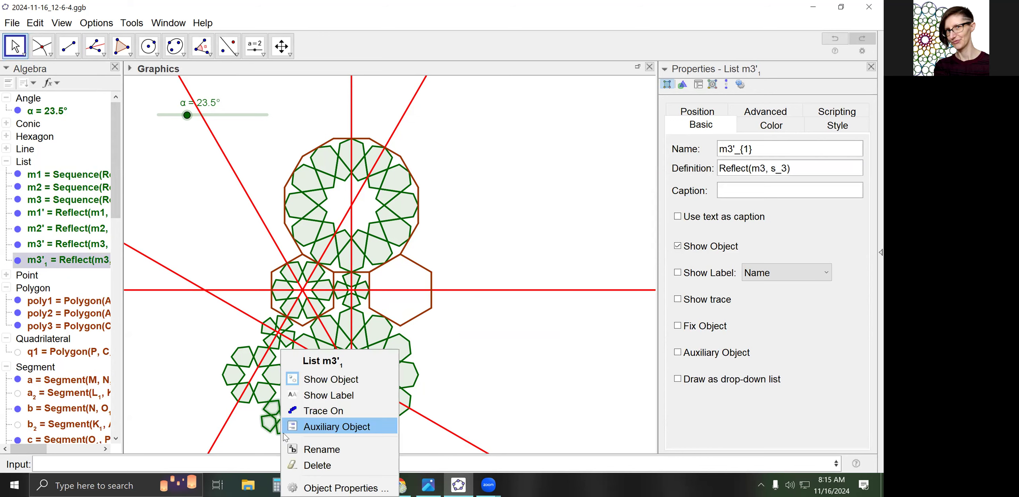
{"action": "left_click", "coordinate": [318, 449]}
{"action": "left_click_drag", "start_coordinate": [326, 241], "coordinate": [360, 244]}
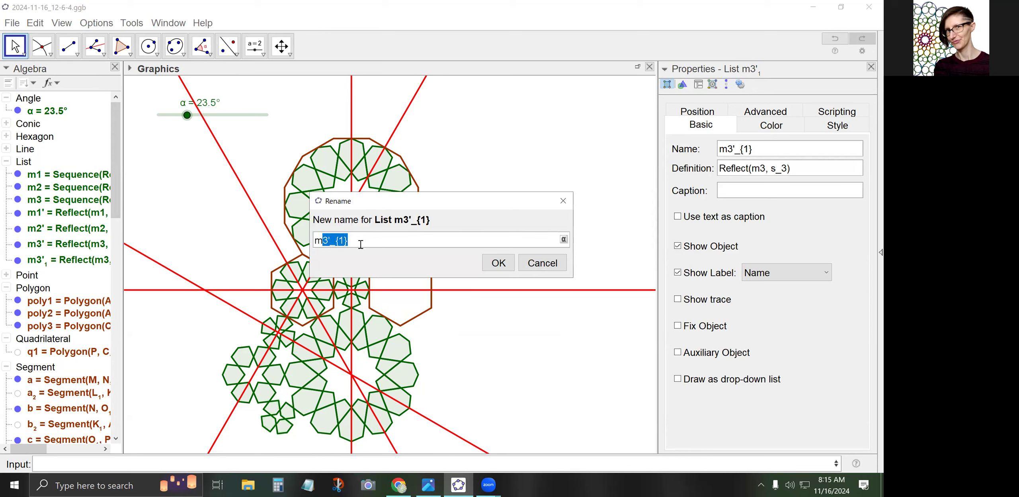
{"action": "type", "text": "4"}
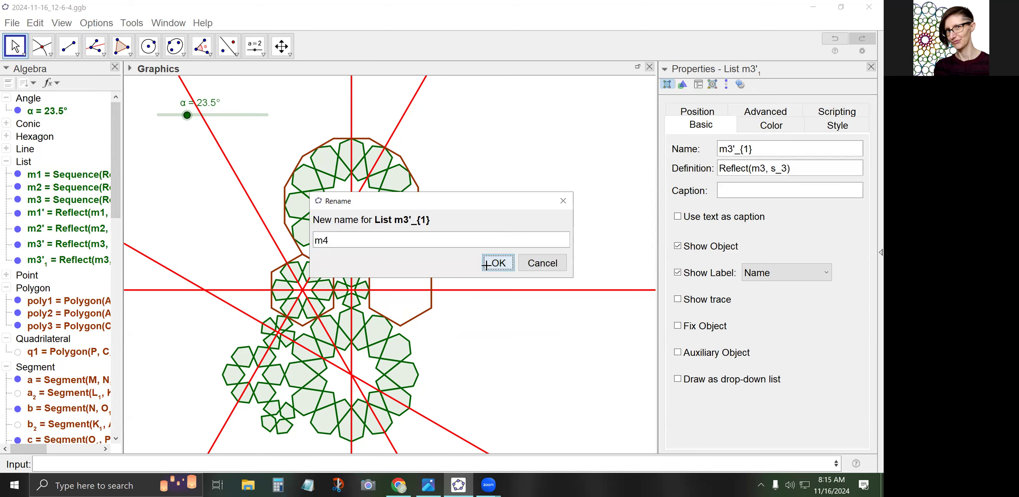
{"action": "left_click", "coordinate": [493, 266]}
Reflect m4 across the diagonal mirror line to create m4'
{"action": "left_click", "coordinate": [228, 45]}
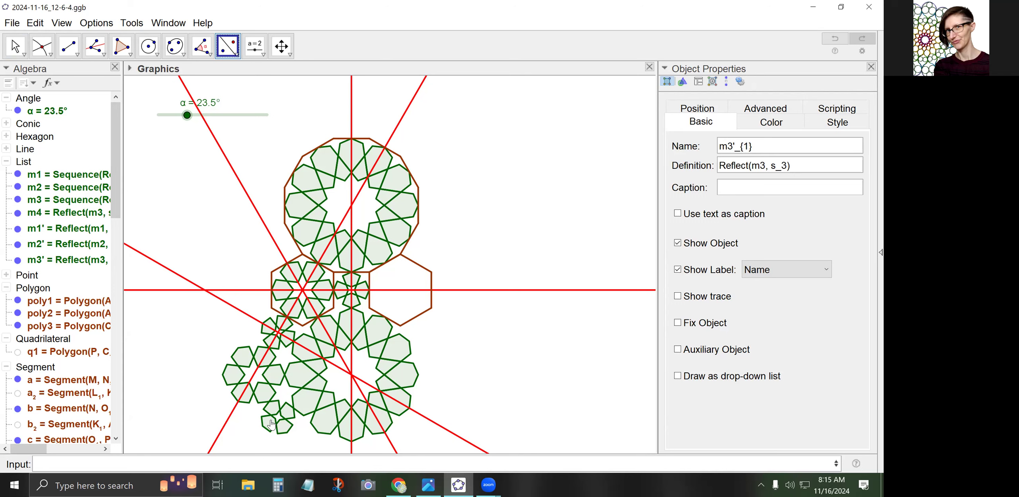
{"action": "left_click", "coordinate": [273, 420]}
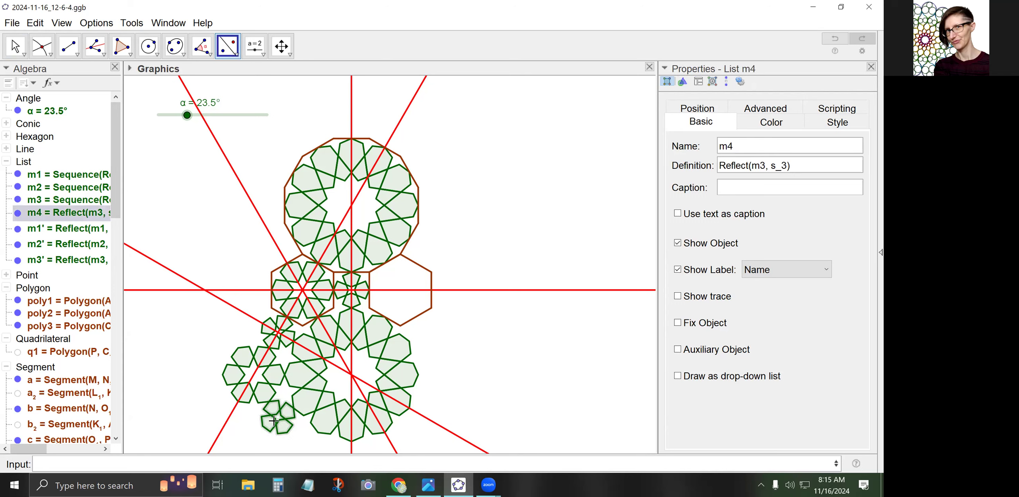
{"action": "left_click", "coordinate": [230, 405]}
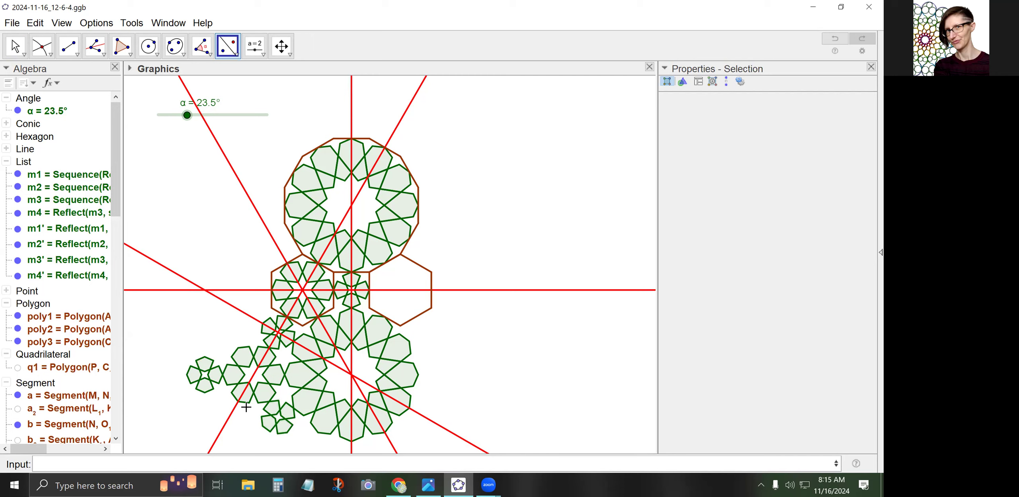
{"action": "left_click", "coordinate": [15, 45]}
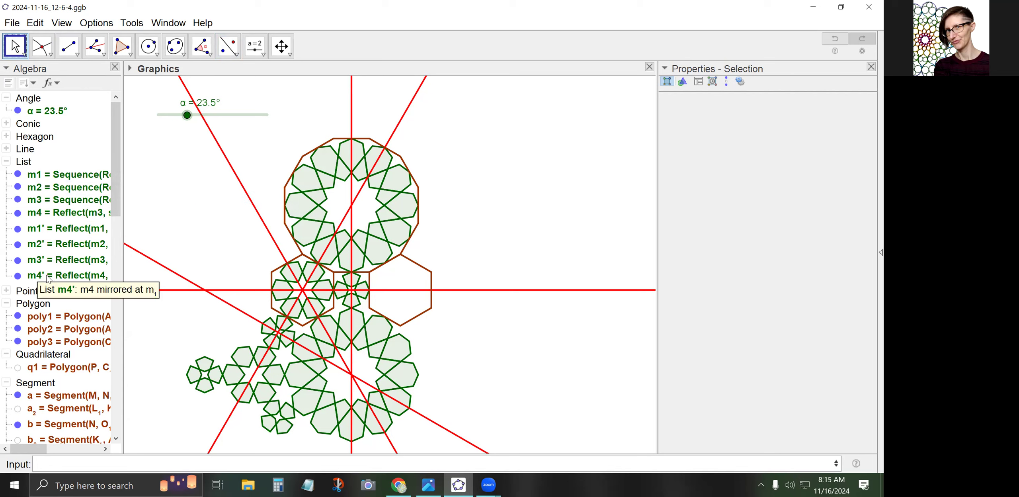
{"action": "left_click", "coordinate": [177, 465]}
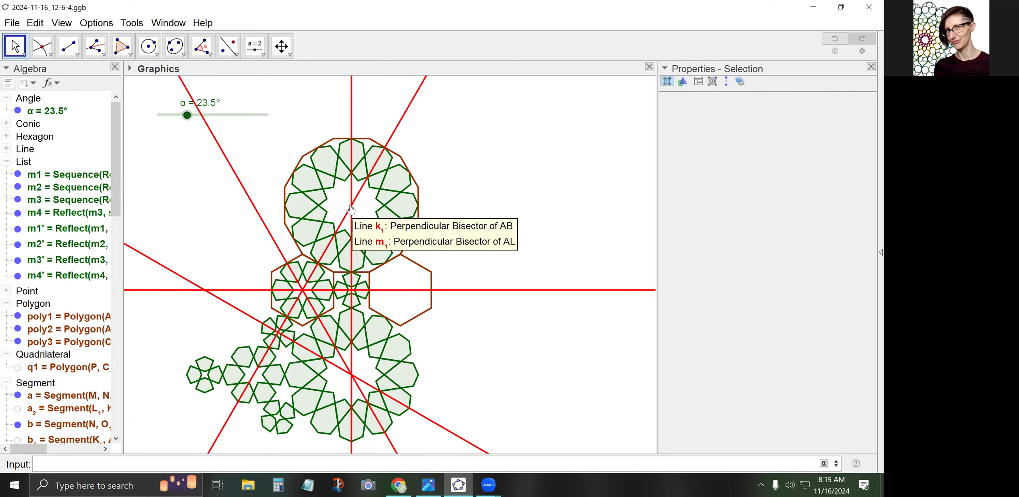
Enter Sequence(Rotate({m2,m3,m4,m1',m2',m3',m4'},pi*i/3,O),i,0,5) to create the rotated list l1
{"action": "type", "text": "Sequence(Rotate("}
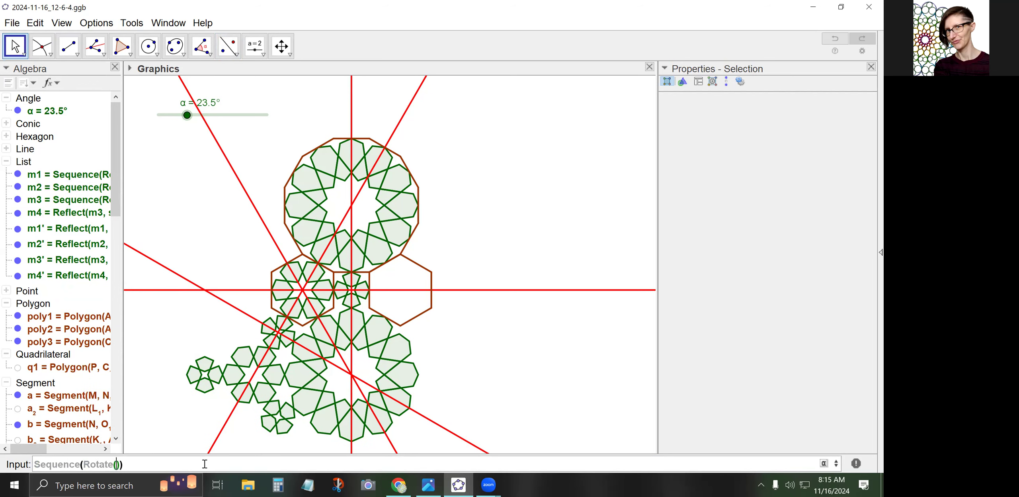
{"action": "type", "text": "{"}
{"action": "type", "text": "m2,m3,m"}
{"action": "type", "text": "4"}
{"action": "type", "text": ",m1',"}
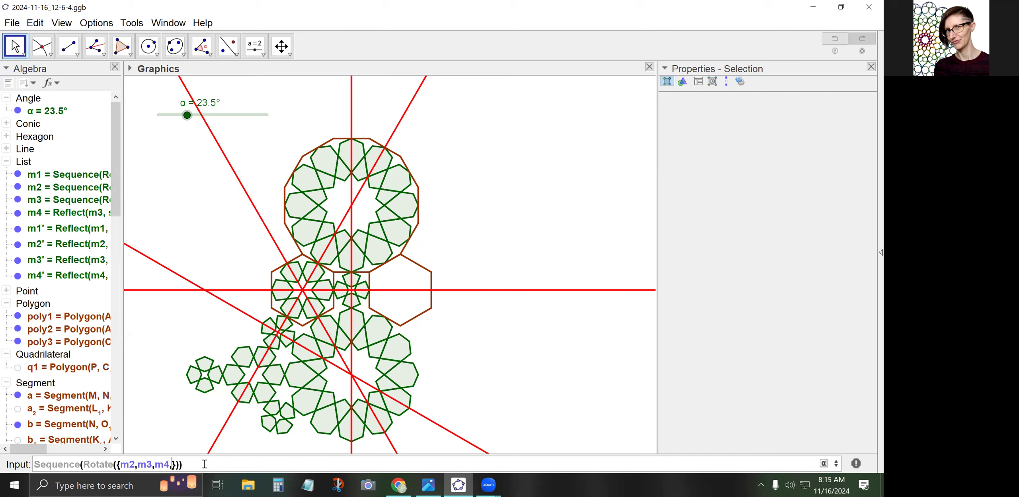
{"action": "type", "text": "m2',m3',m4"}
{"action": "key", "text": "Right"}
{"action": "type", "text": ",pi*i/"}
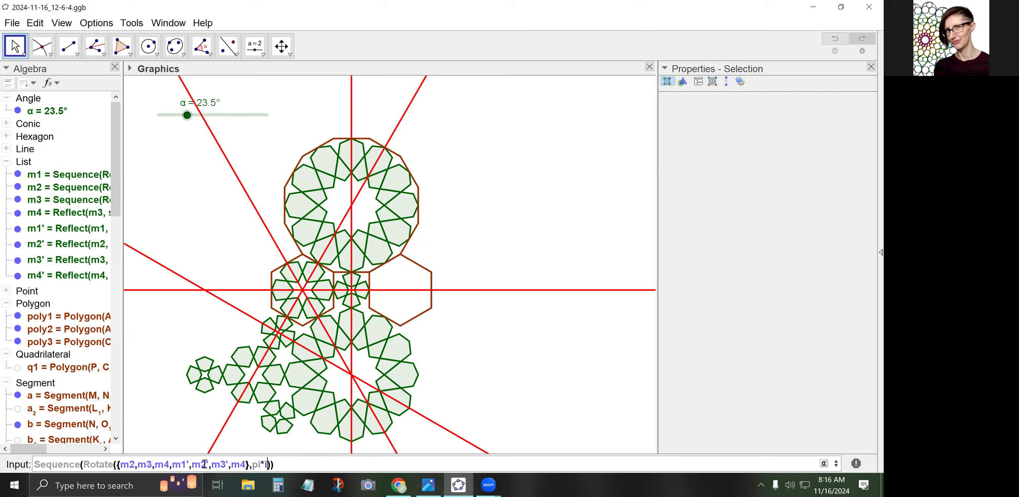
{"action": "type", "text": "6,O),i,0,11"}
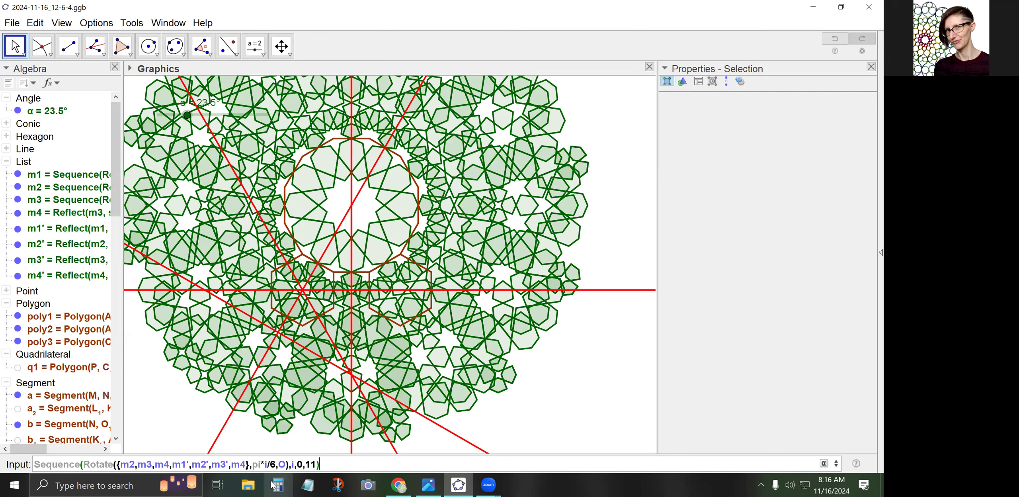
{"action": "double_click", "coordinate": [273, 464]}
{"action": "type", "text": "3"}
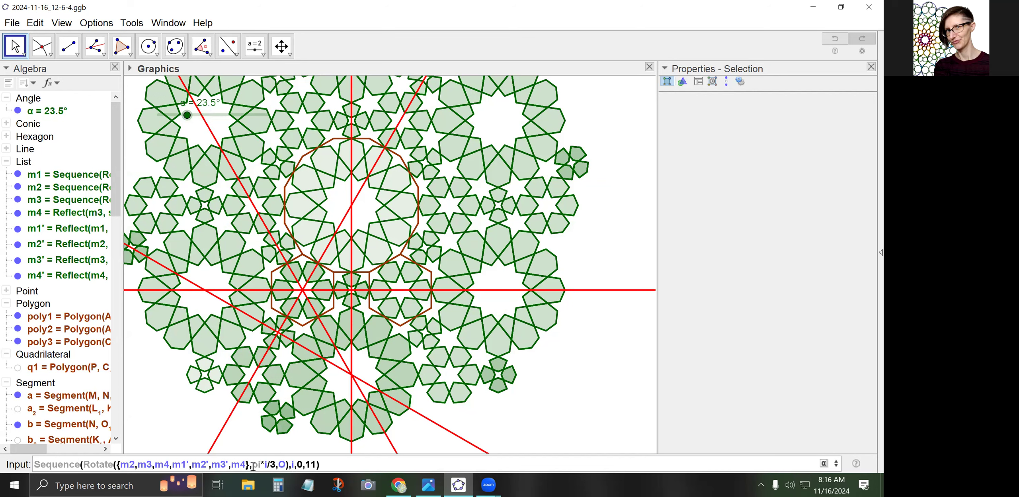
{"action": "type", "text": "'"}
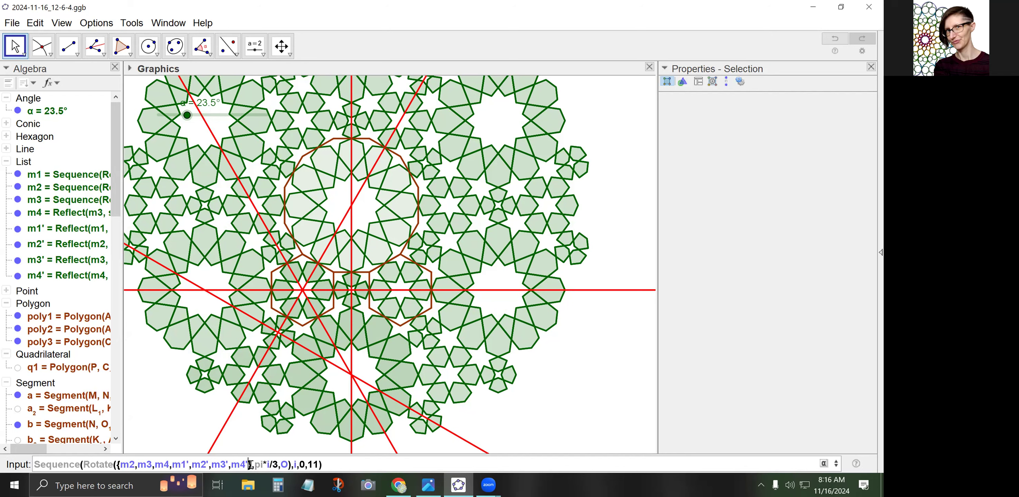
{"action": "double_click", "coordinate": [310, 464]}
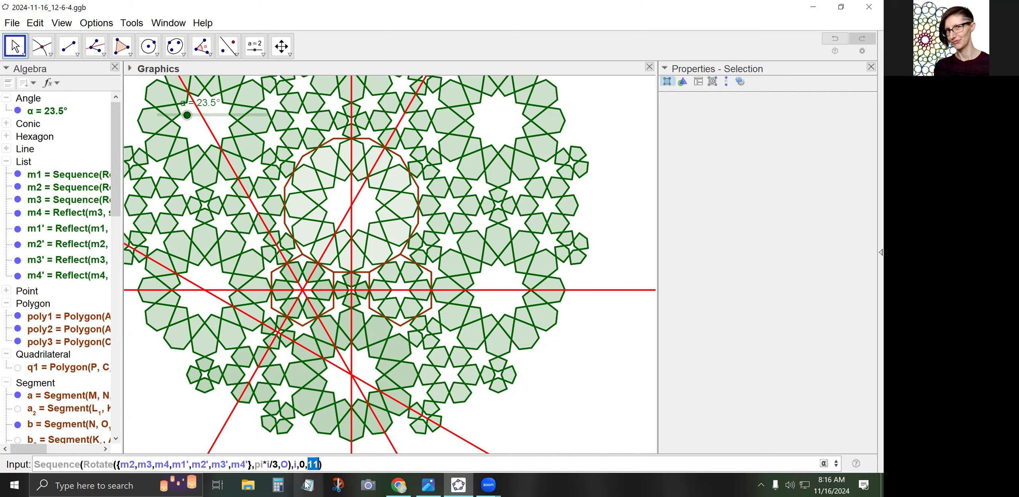
{"action": "type", "text": "5"}
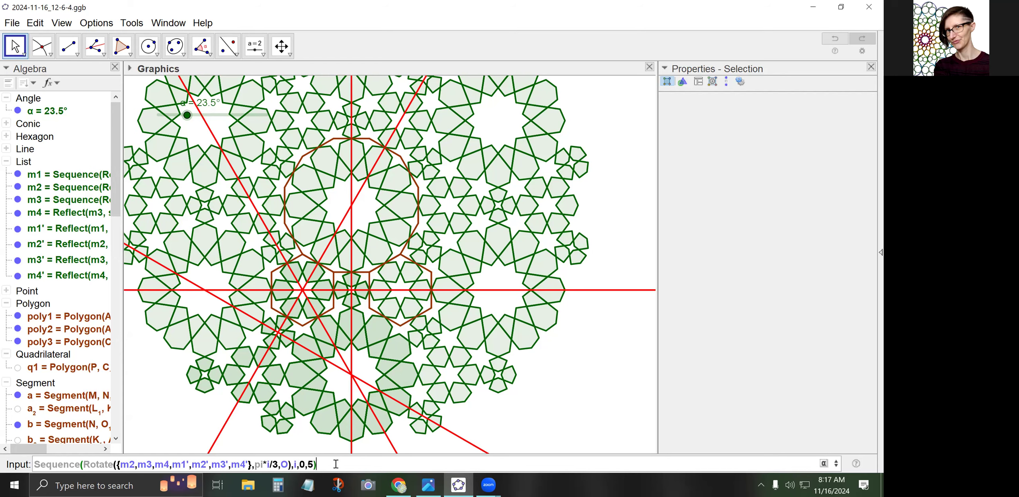
{"action": "key", "text": "Return"}
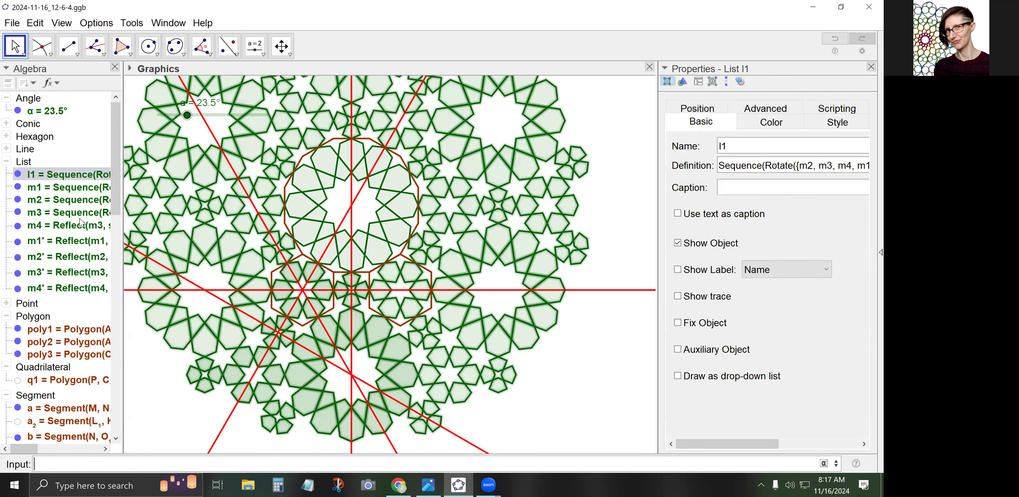
Hide the star lists m3, m4, m1', m2', m3' and m4'
{"action": "left_click", "coordinate": [23, 200]}
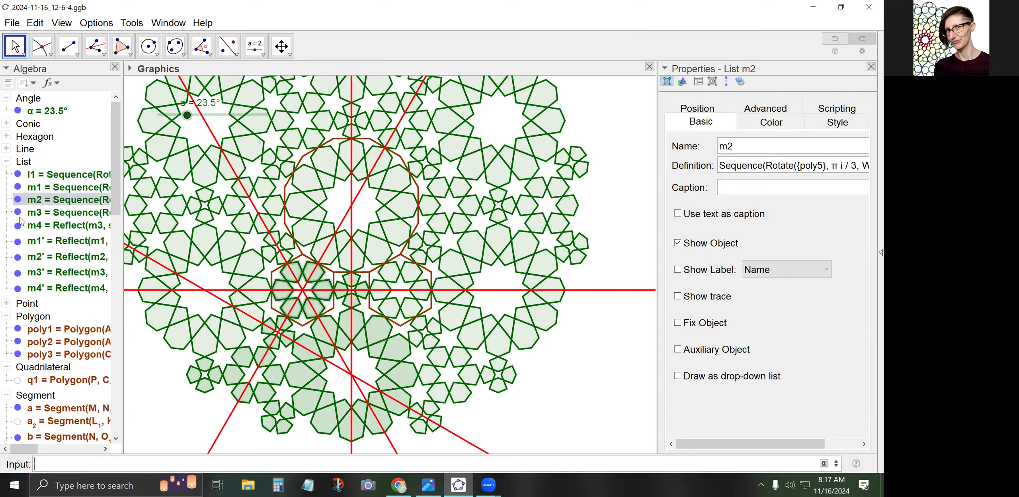
{"action": "left_click", "coordinate": [17, 212]}
{"action": "left_click", "coordinate": [18, 225]}
{"action": "left_click", "coordinate": [17, 241]}
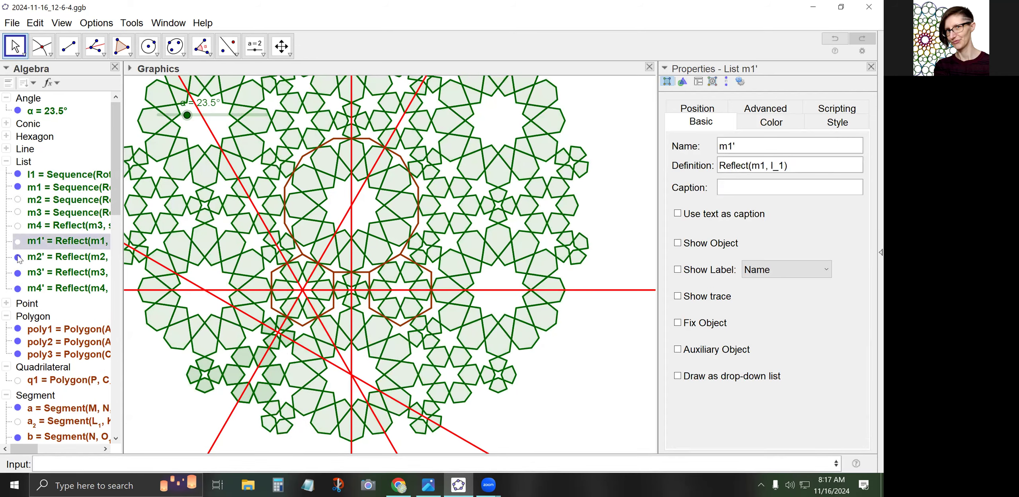
{"action": "left_click", "coordinate": [18, 257]}
{"action": "left_click", "coordinate": [18, 273]}
{"action": "left_click", "coordinate": [18, 289]}
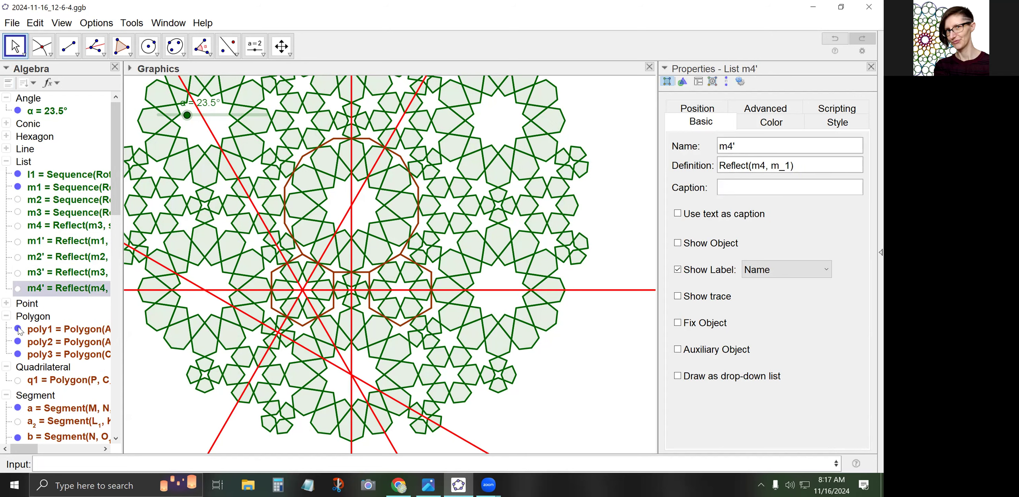
Hide polygons poly1, poly2 and poly3, collapse their groups, and check the l1 tiling's visibility
{"action": "left_click", "coordinate": [18, 329]}
{"action": "left_click", "coordinate": [18, 341]}
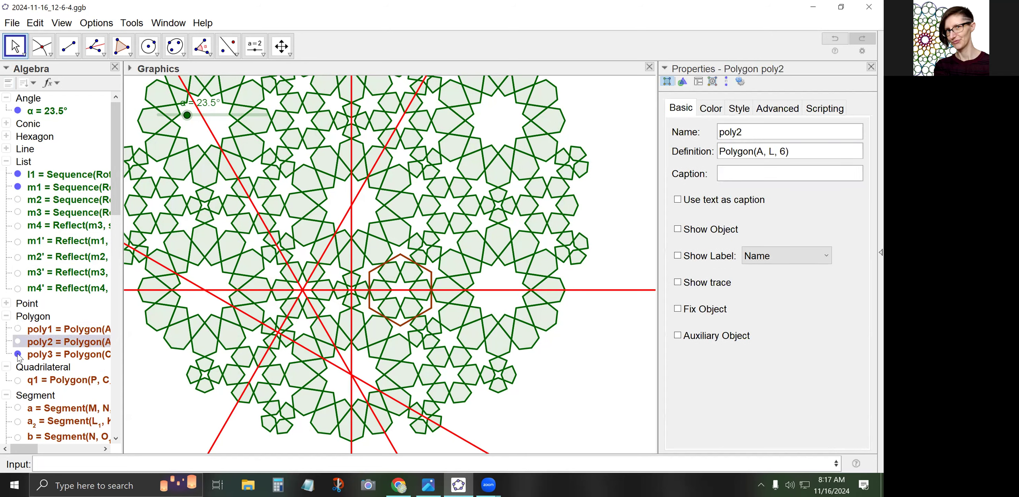
{"action": "left_click", "coordinate": [18, 354]}
{"action": "left_click", "coordinate": [6, 317]}
{"action": "left_click", "coordinate": [6, 355]}
{"action": "left_click", "coordinate": [7, 330]}
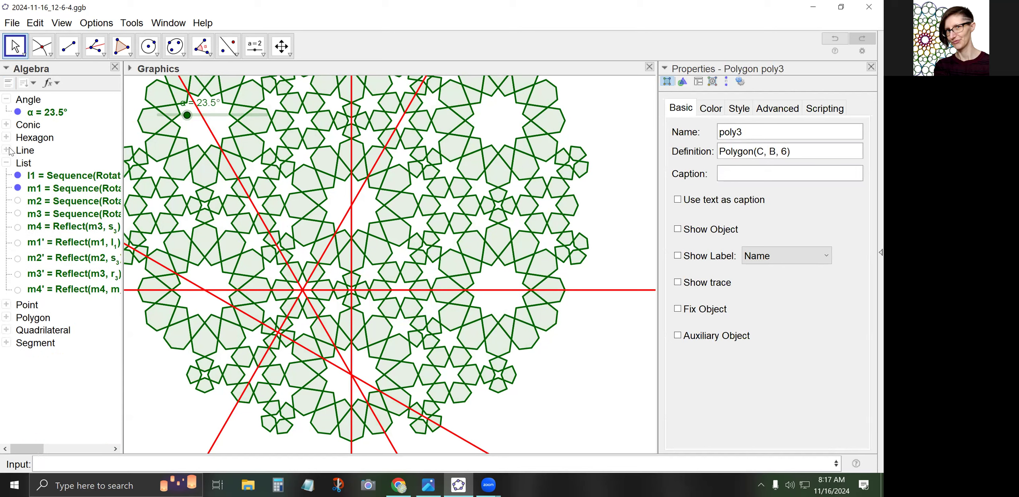
{"action": "left_click", "coordinate": [19, 175]}
{"action": "left_click", "coordinate": [18, 176]}
{"action": "left_click", "coordinate": [18, 175]}
{"action": "left_click", "coordinate": [18, 188]}
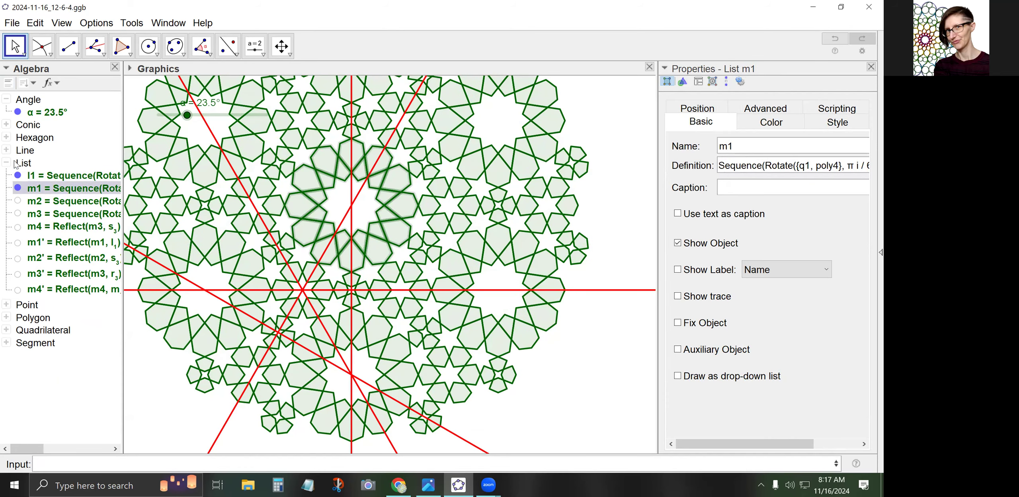
Hide the red lines k1, l1, m1, r3 and s3, then select lists l1 and m1
{"action": "left_click", "coordinate": [7, 150]}
{"action": "left_click", "coordinate": [19, 274]}
{"action": "left_click", "coordinate": [19, 288]}
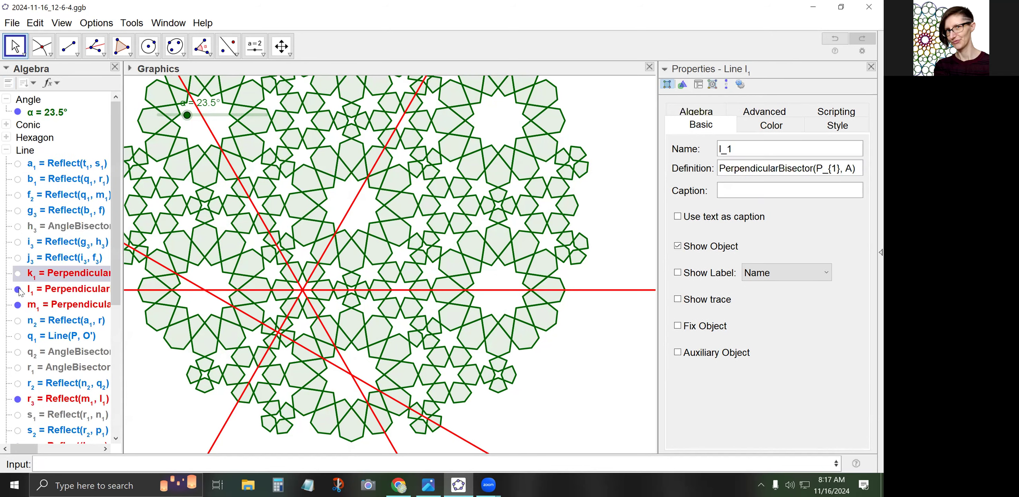
{"action": "left_click", "coordinate": [18, 304]}
{"action": "scroll", "coordinate": [18, 306], "scroll_direction": "down", "scroll_amount": 3}
{"action": "left_click", "coordinate": [18, 271]}
{"action": "left_click", "coordinate": [17, 318]}
{"action": "scroll", "coordinate": [24, 319], "scroll_direction": "up", "scroll_amount": 4}
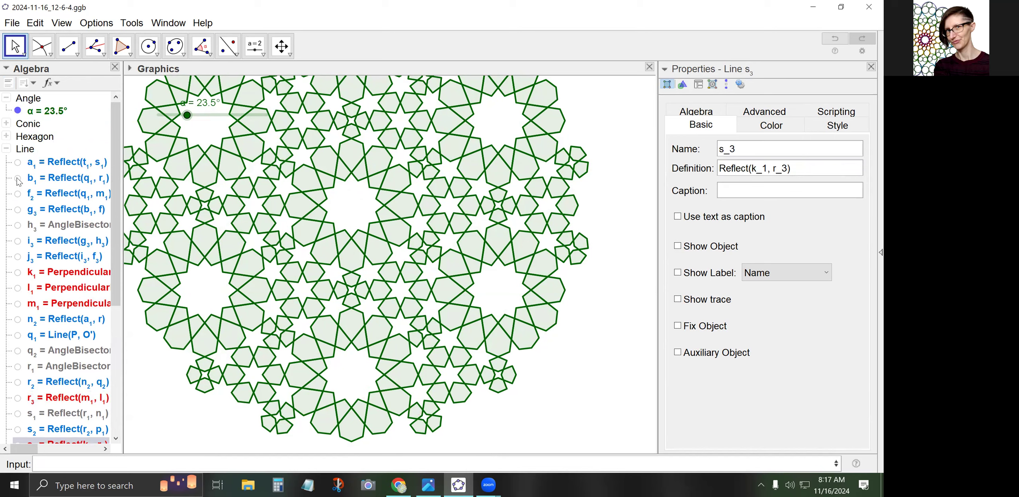
{"action": "left_click", "coordinate": [7, 149]}
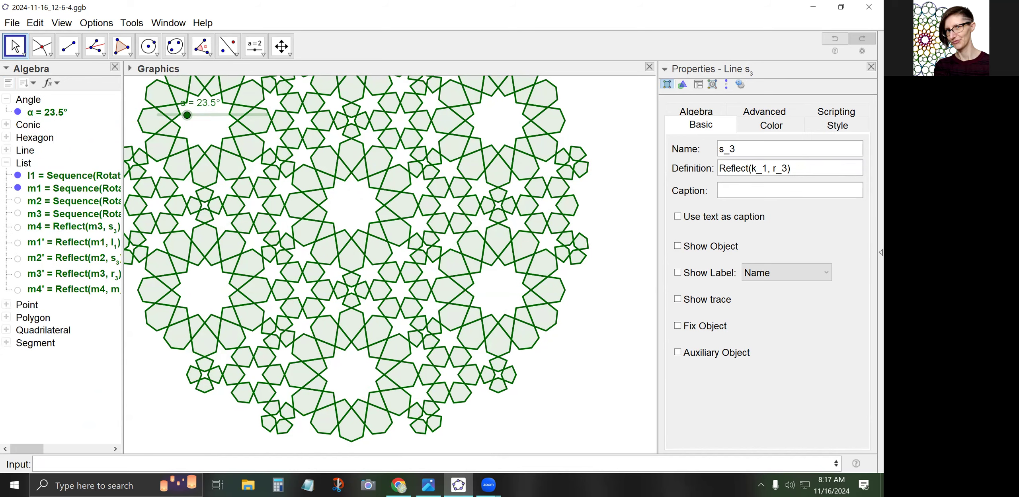
{"action": "left_click", "coordinate": [54, 177]}
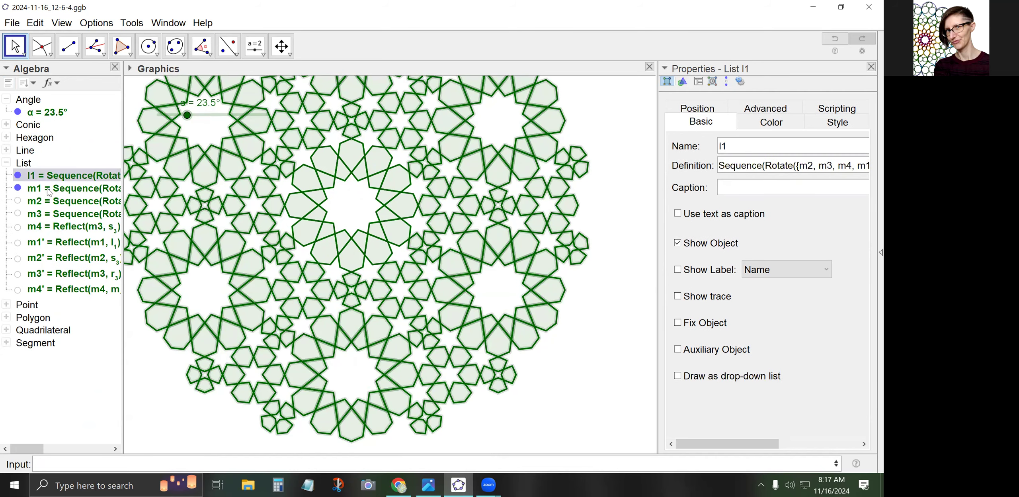
{"action": "left_click", "coordinate": [49, 190], "text": "ctrl"}
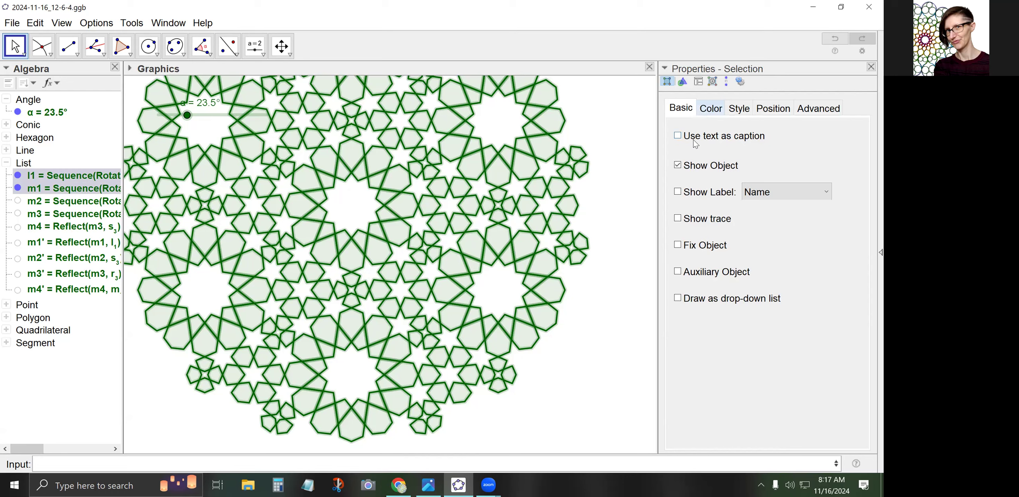
Color both tiling lists light blue and raise the fill opacity to about 35
{"action": "left_click", "coordinate": [710, 108]}
{"action": "left_click", "coordinate": [750, 195]}
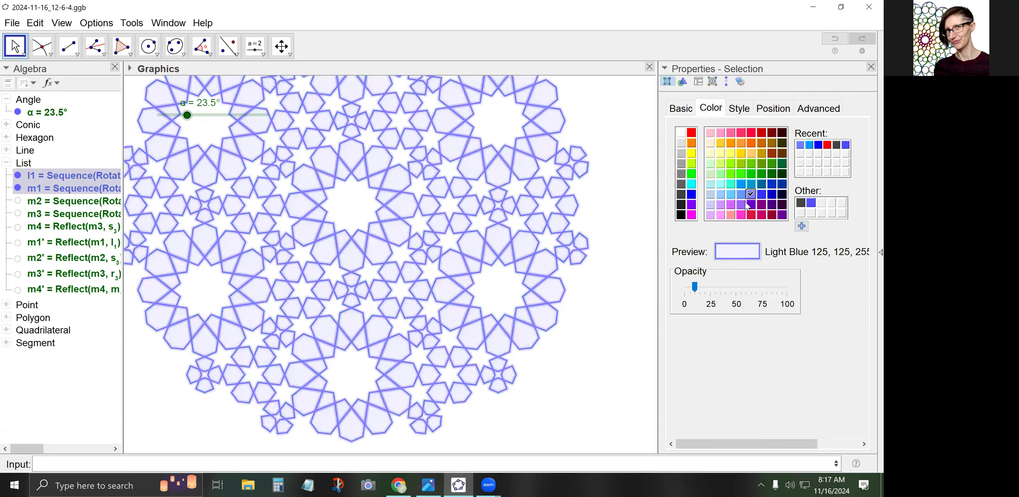
{"action": "mouse_move", "coordinate": [695, 287]}
{"action": "left_mouse_down"}
{"action": "mouse_move", "coordinate": [735, 286]}
{"action": "mouse_move", "coordinate": [712, 284]}
{"action": "left_mouse_up"}
Set the tiling outline line thickness to 12
{"action": "left_click", "coordinate": [738, 109]}
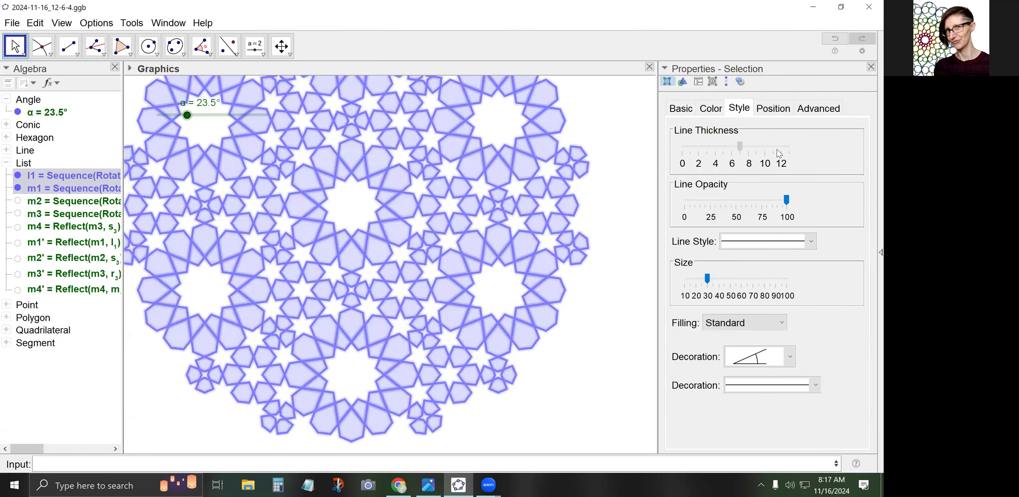
{"action": "left_click", "coordinate": [777, 150]}
{"action": "left_click_drag", "start_coordinate": [777, 154], "coordinate": [789, 154]}
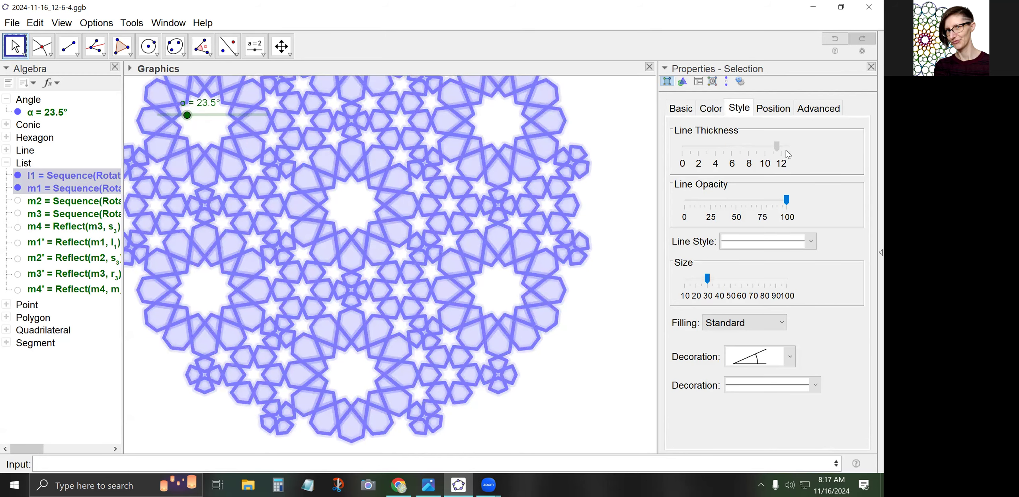
Deselect the tiling, zoom out, and pan to centre the rosette in the view
{"action": "left_click", "coordinate": [515, 215]}
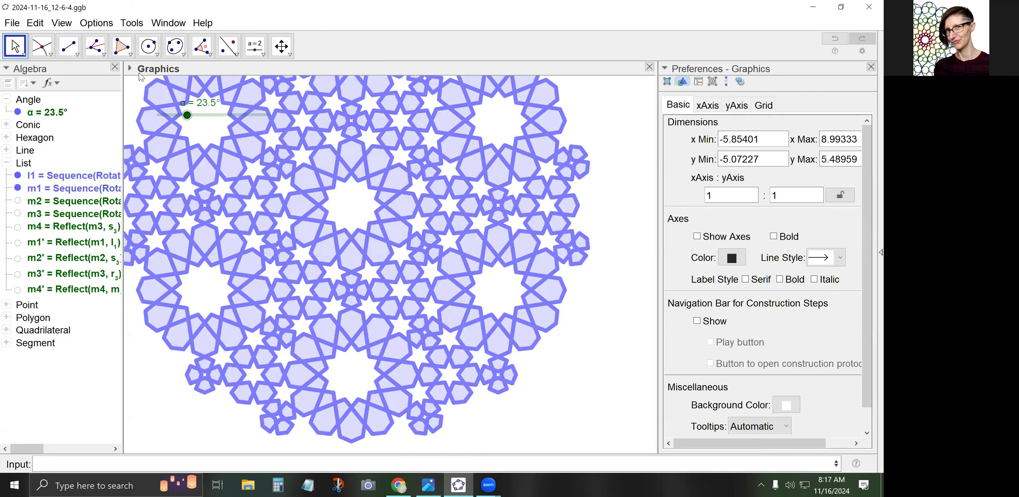
{"action": "scroll", "coordinate": [167, 161], "scroll_direction": "down", "scroll_amount": 2}
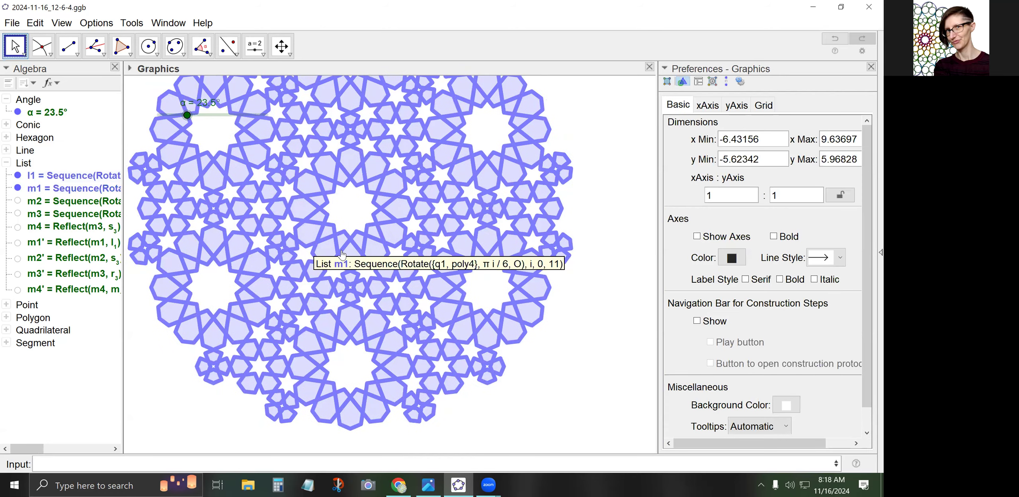
{"action": "left_click_drag", "start_coordinate": [162, 159], "coordinate": [184, 180]}
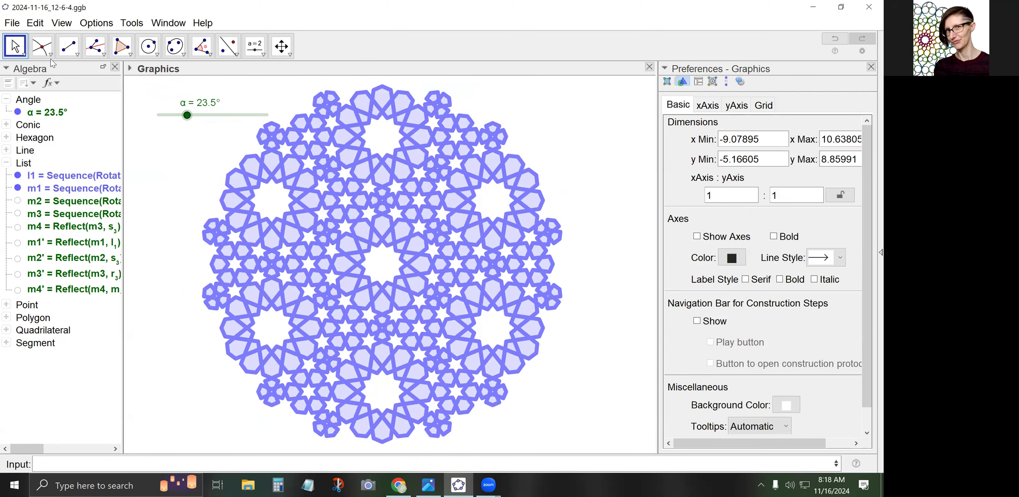
{"action": "left_click", "coordinate": [12, 22]}
{"action": "left_click", "coordinate": [39, 126]}
Animate slider α to morph the rosette, stop it at 17°, and select list l1
{"action": "right_click", "coordinate": [194, 116]}
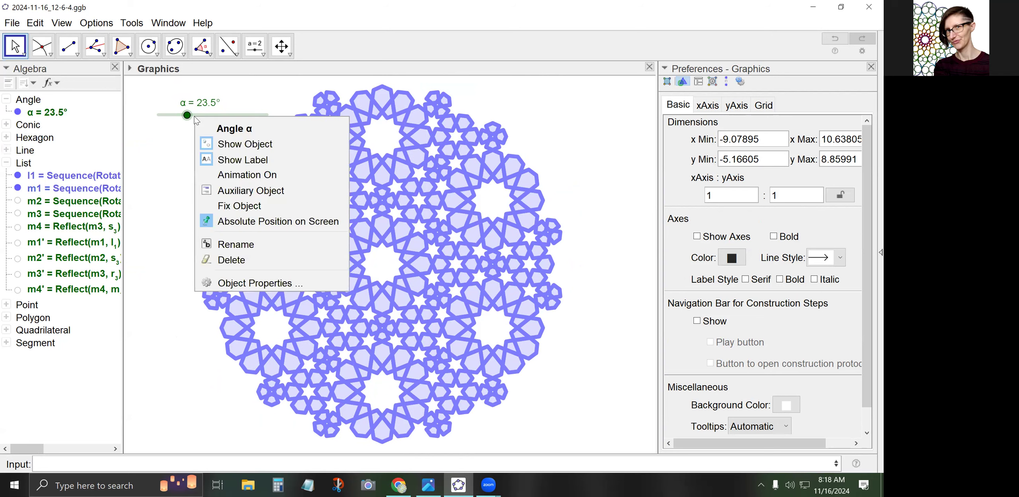
{"action": "left_click", "coordinate": [230, 180]}
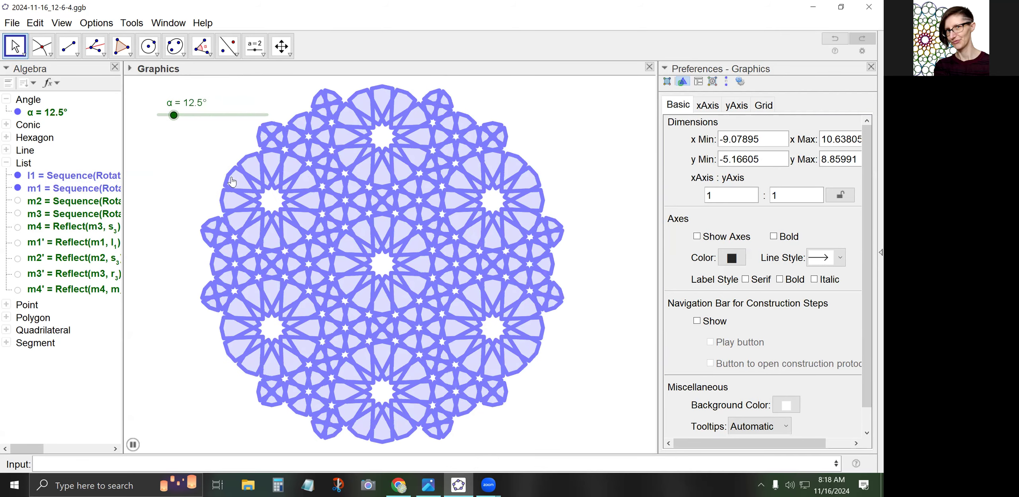
{"action": "right_click", "coordinate": [191, 116]}
{"action": "left_click", "coordinate": [228, 168]}
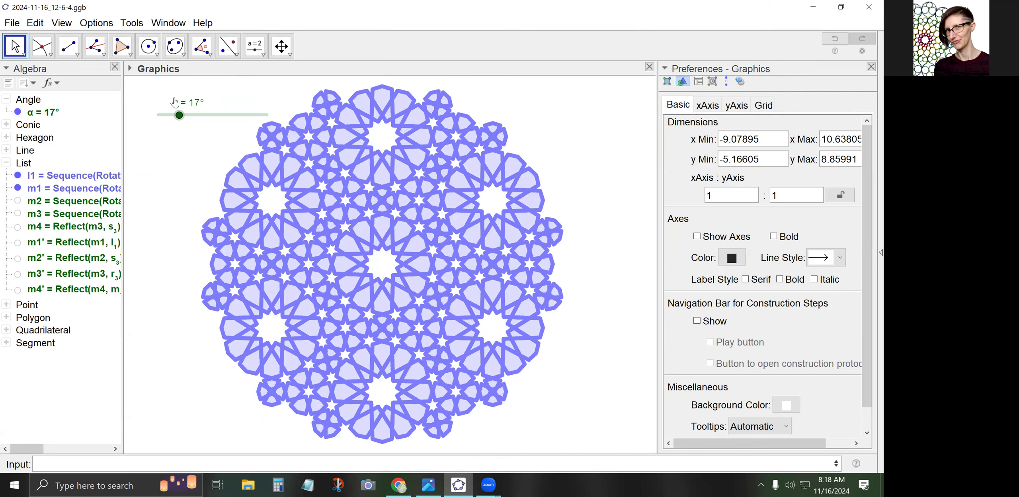
{"action": "left_click", "coordinate": [56, 177]}
Select lists l1 and m1, lower their line thickness, then deselect
{"action": "left_click", "coordinate": [63, 192], "text": "ctrl"}
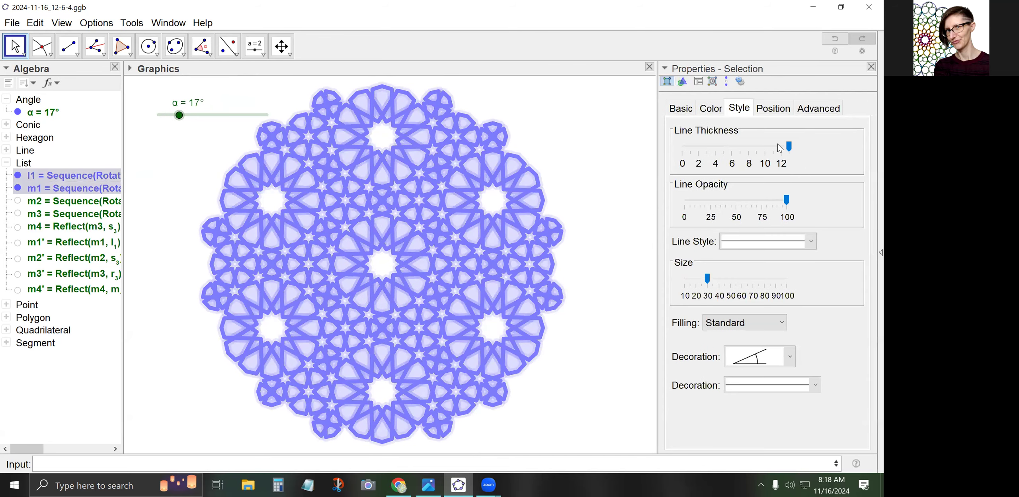
{"action": "left_click_drag", "start_coordinate": [789, 148], "coordinate": [731, 155]}
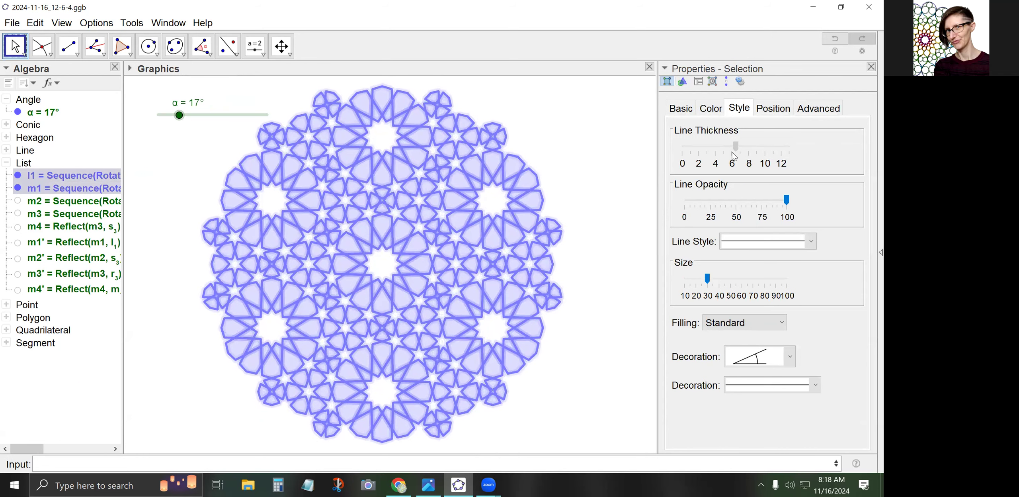
{"action": "left_click", "coordinate": [585, 171]}
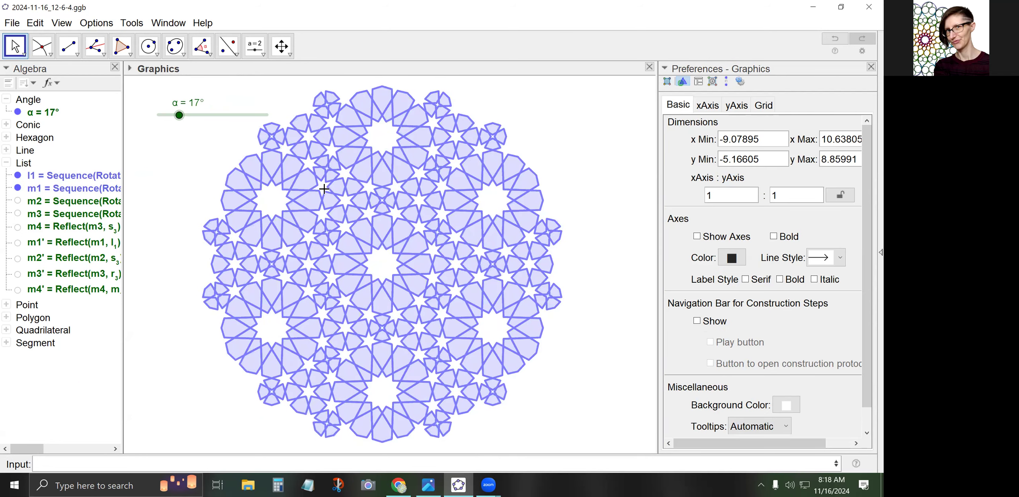
Drag slider α through 15.5°, 20°, 30° and 34°, finishing at 22.5°
{"action": "mouse_move", "coordinate": [178, 123]}
{"action": "left_mouse_down"}
{"action": "mouse_move", "coordinate": [198, 122]}
{"action": "mouse_move", "coordinate": [179, 123]}
{"action": "left_mouse_up"}
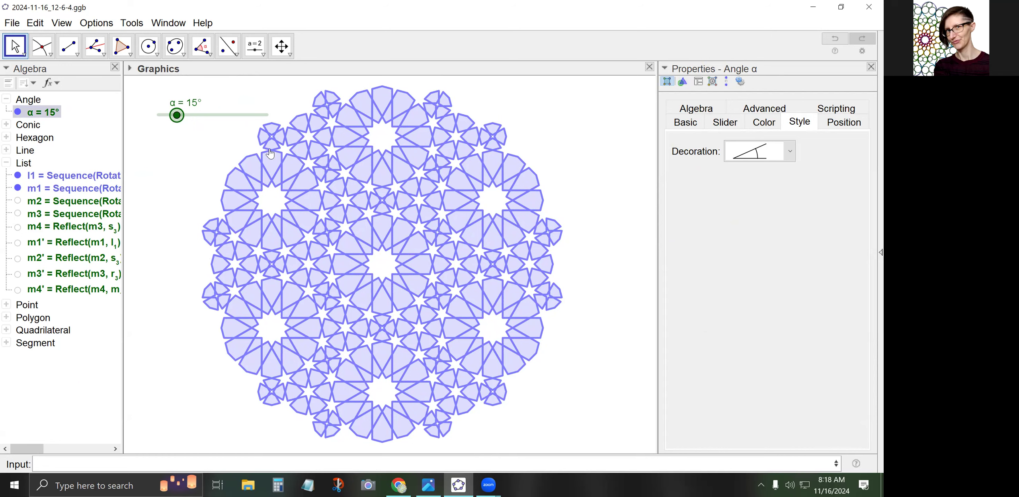
{"action": "left_click_drag", "start_coordinate": [177, 119], "coordinate": [178, 120]}
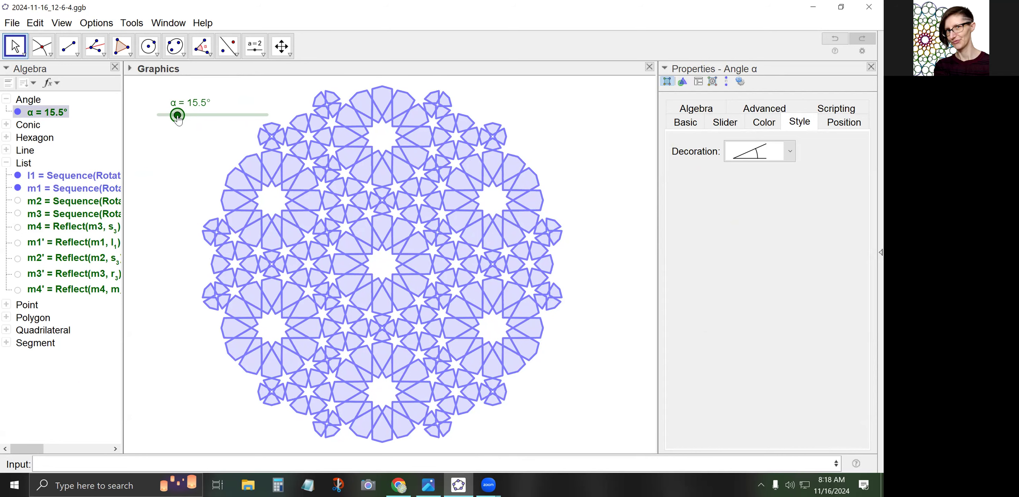
{"action": "left_click_drag", "start_coordinate": [183, 121], "coordinate": [187, 121]}
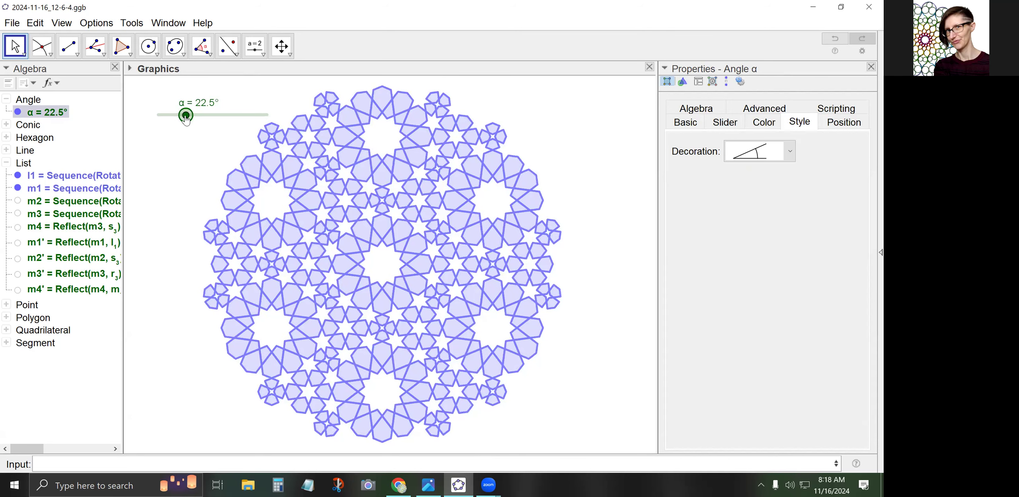
{"action": "left_click_drag", "start_coordinate": [193, 120], "coordinate": [195, 120]}
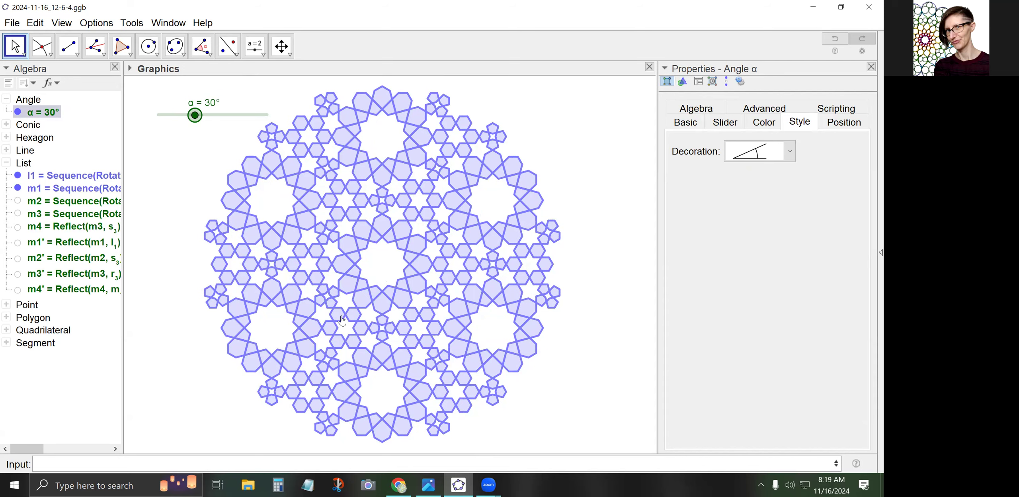
{"action": "left_click_drag", "start_coordinate": [195, 120], "coordinate": [214, 119]}
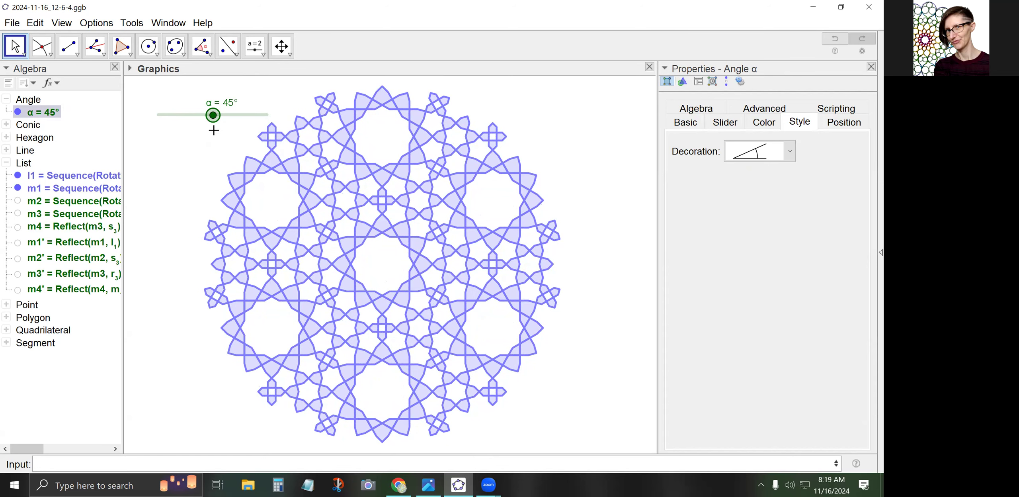
{"action": "left_click_drag", "start_coordinate": [214, 118], "coordinate": [197, 121]}
{"action": "left_click", "coordinate": [185, 116]}
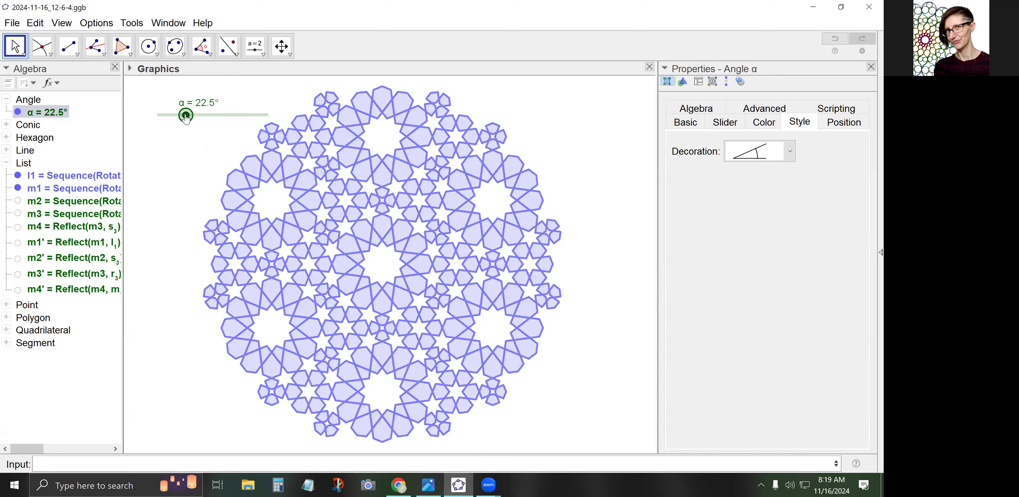